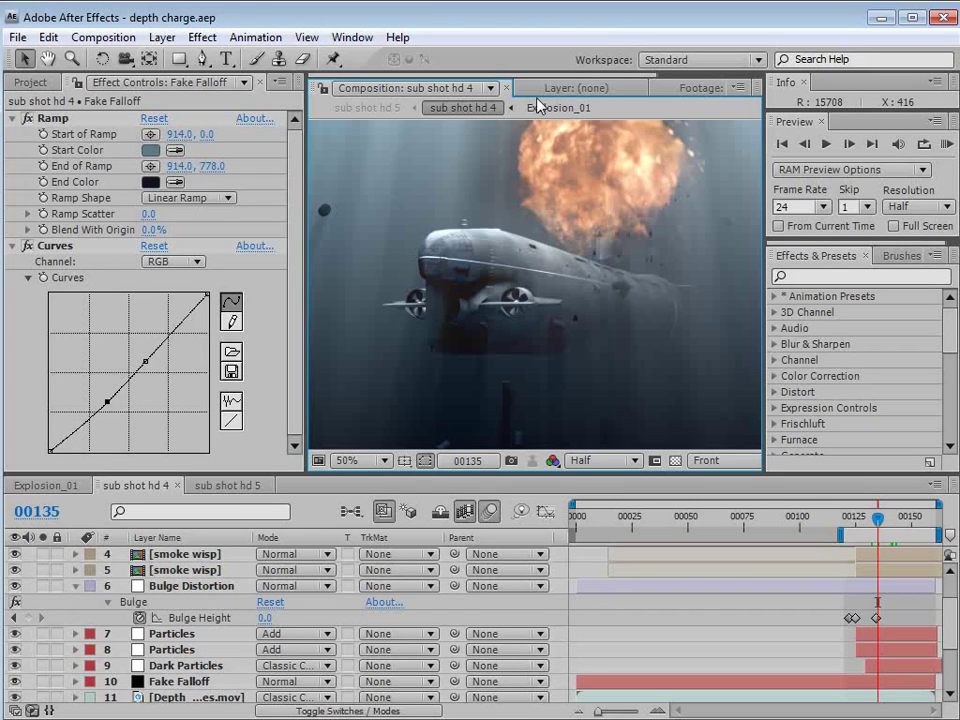
# Step: Switch to the media player, play and scrub through the Sub Charge V2 movie to examine the underwater explosion, and return to After Effects
pyautogui.hotkey('alt', 'Tab')
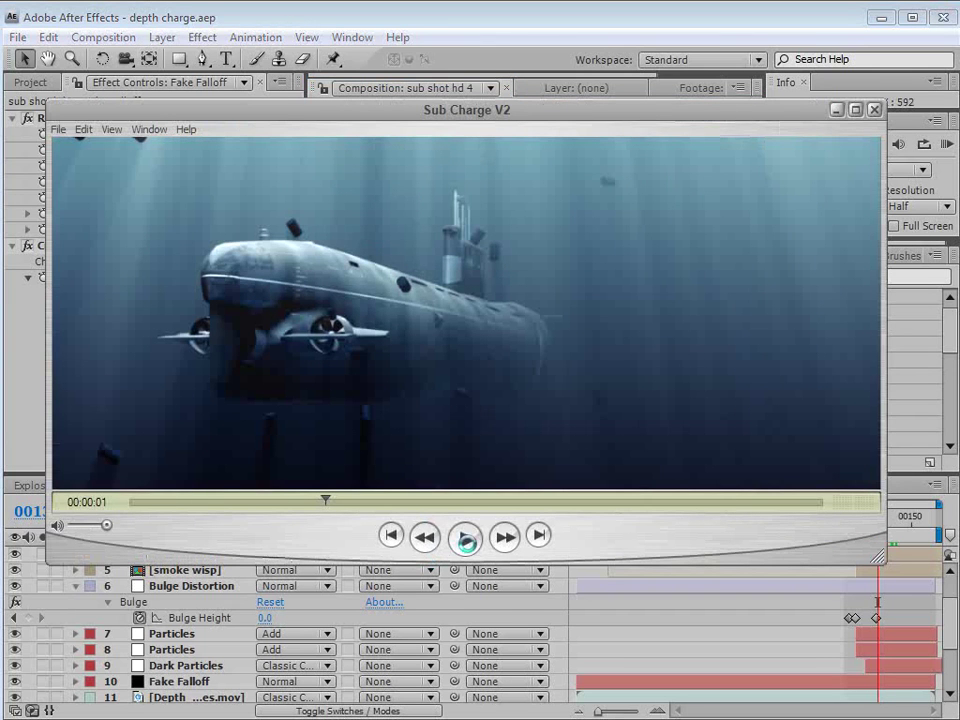
pyautogui.click(466, 540)
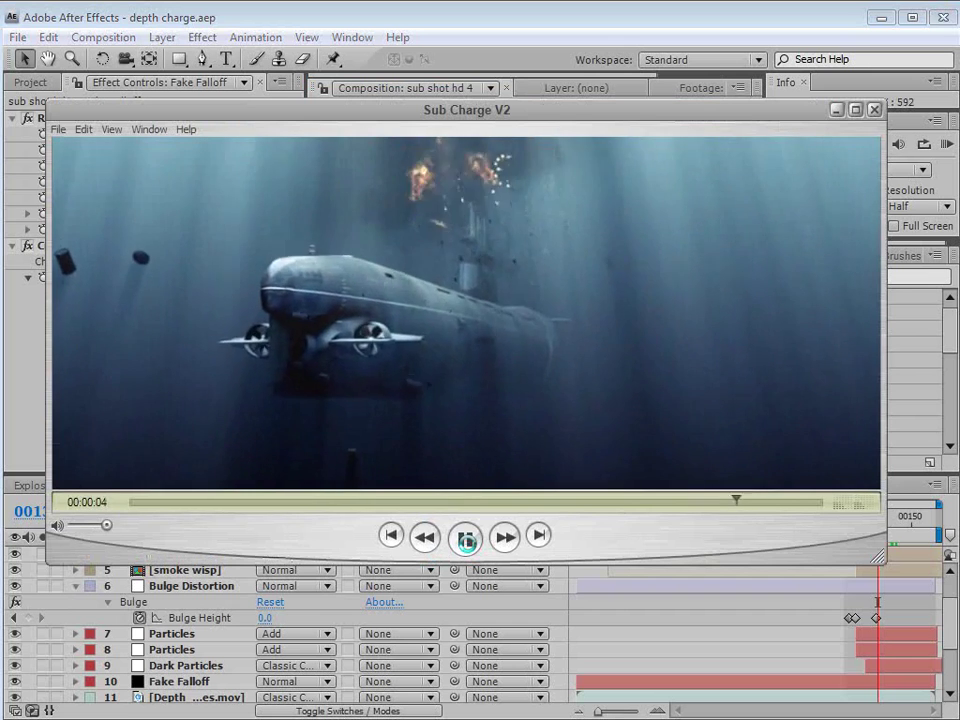
pyautogui.click(466, 540)
pyautogui.click(492, 502)
pyautogui.moveTo(495, 502); pyautogui.dragTo(660, 508)
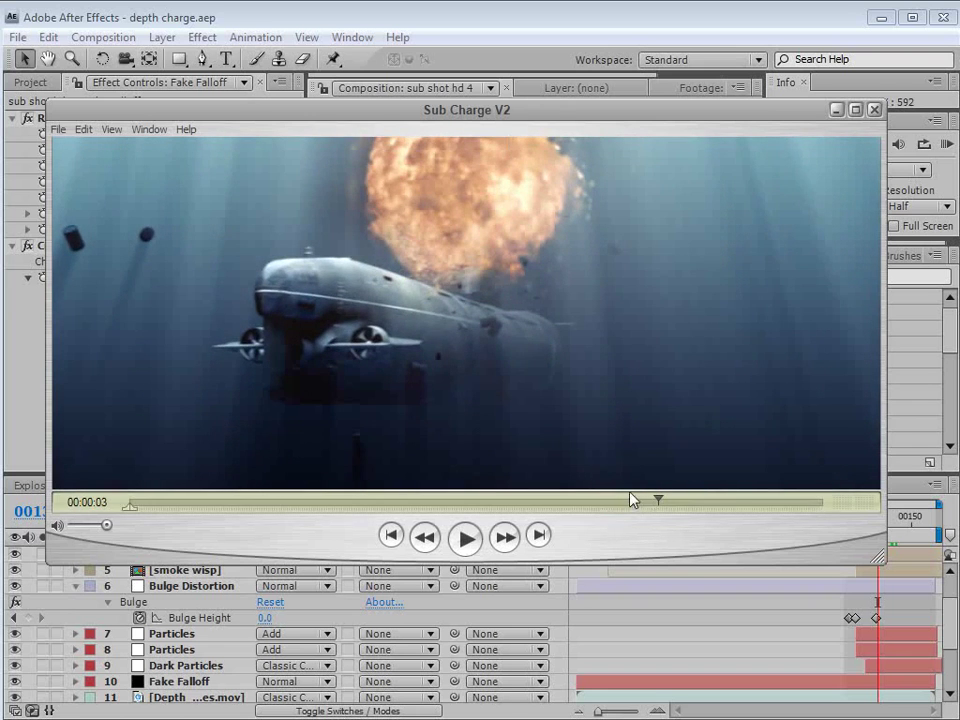
pyautogui.moveTo(656, 507)
pyautogui.mouseDown()
pyautogui.moveTo(773, 504)
pyautogui.moveTo(660, 510)
pyautogui.mouseUp()
pyautogui.moveTo(659, 508); pyautogui.dragTo(623, 505)
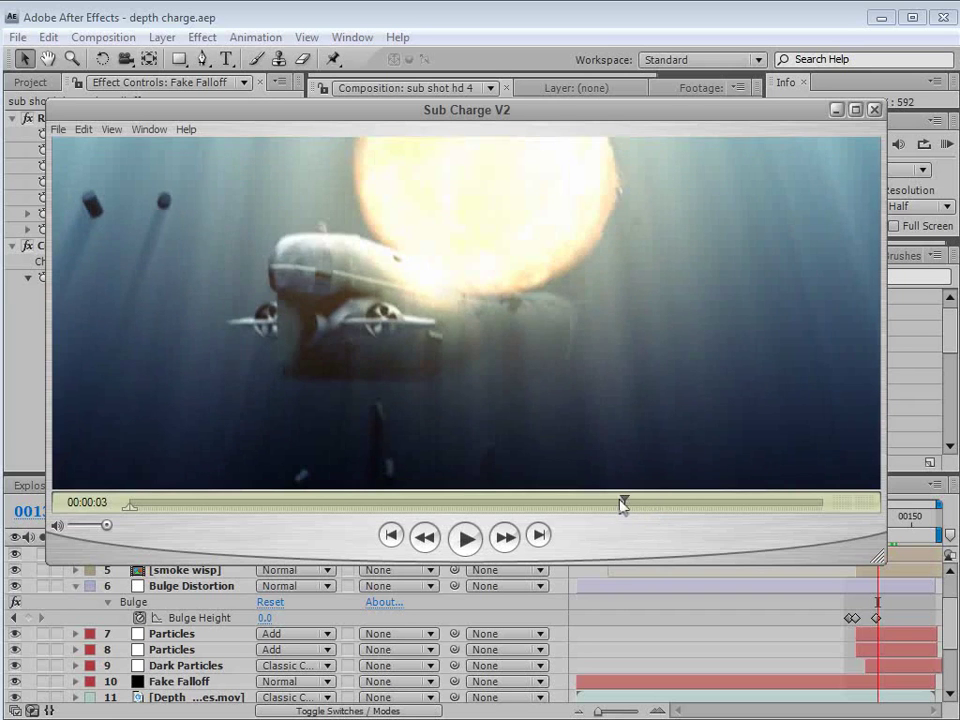
pyautogui.moveTo(623, 505); pyautogui.dragTo(513, 505)
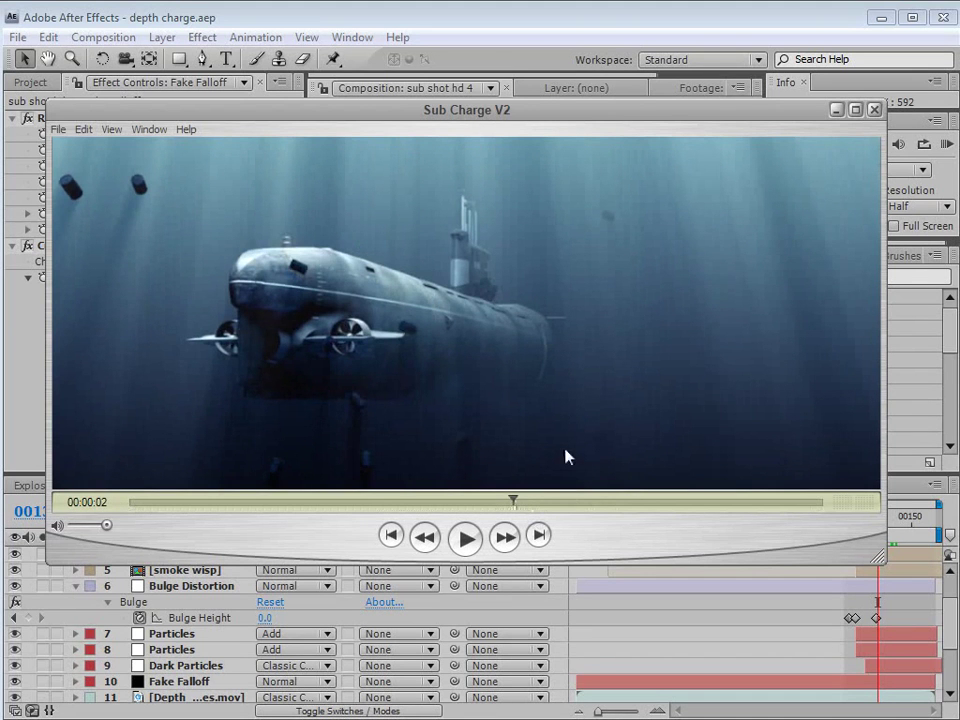
pyautogui.click(420, 18)
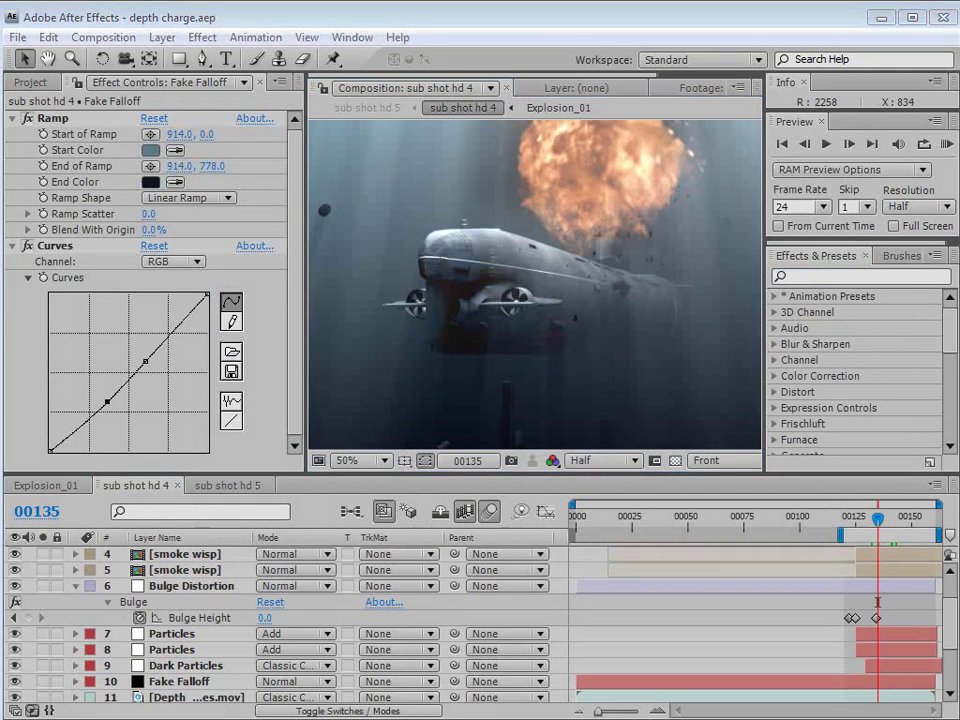
# Step: Switch to Firefox to view the Depth Charge poster image, and return to After Effects
pyautogui.hotkey('alt', 'Tab')
pyautogui.click(734, 404)
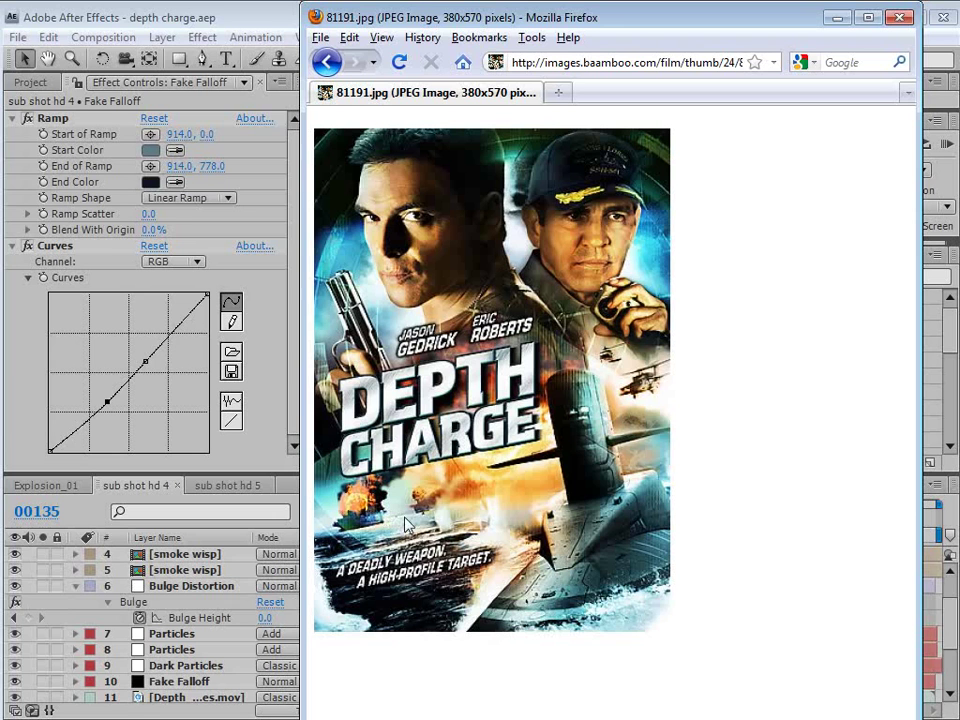
pyautogui.click(189, 26)
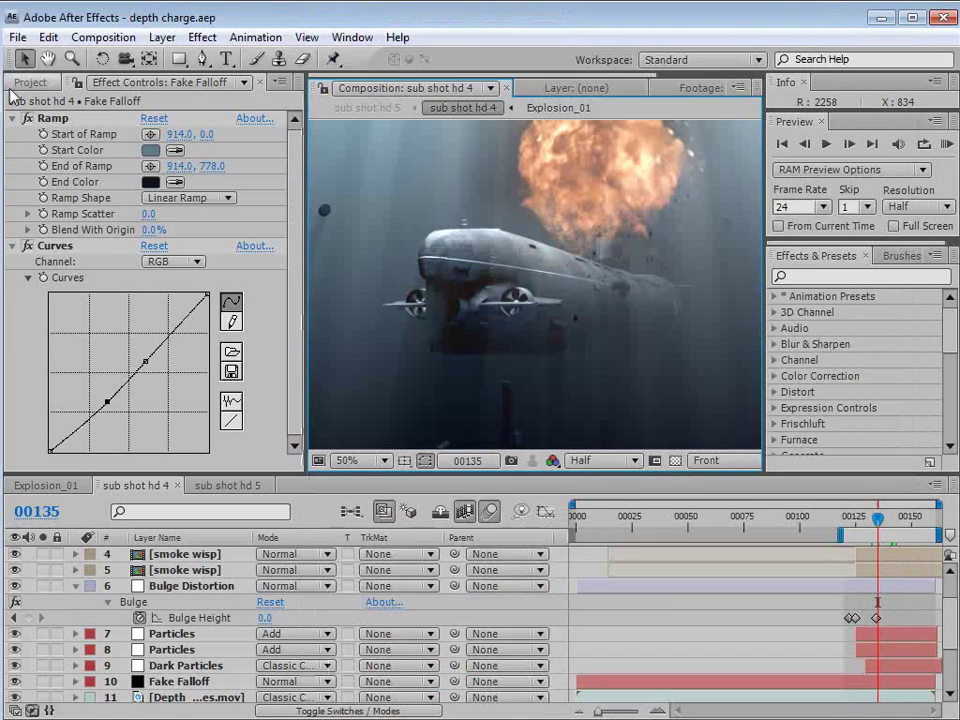
# Step: Open the Explosion_01 composition from sub shot hd 4 and scrub through its explosion to frame 30
pyautogui.click(634, 611)
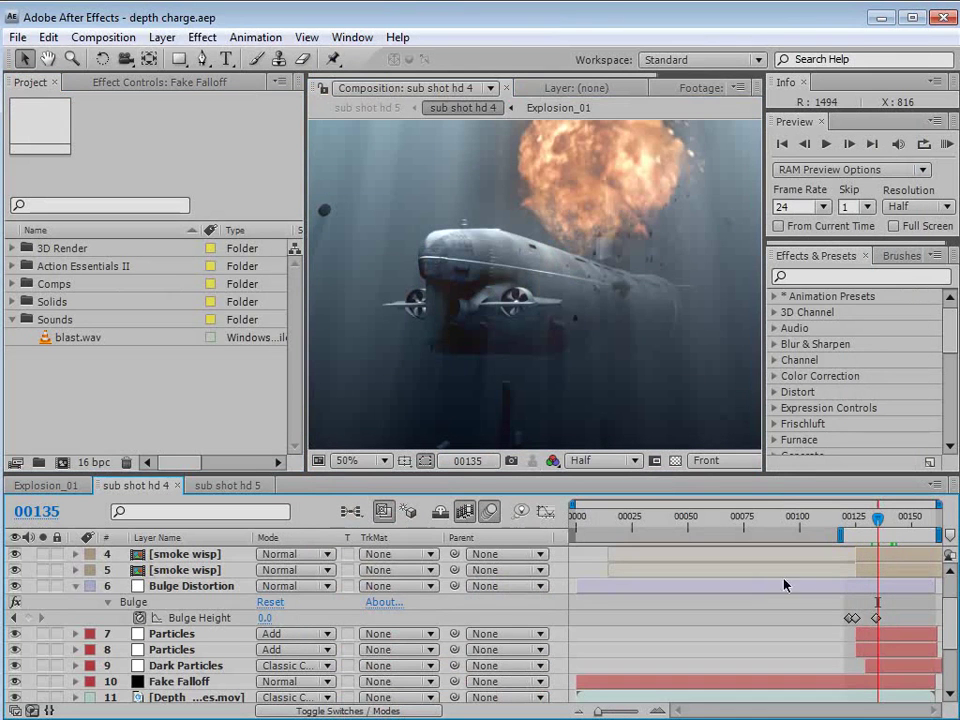
pyautogui.scroll(2, 818, 594)
pyautogui.doubleClick(189, 586)
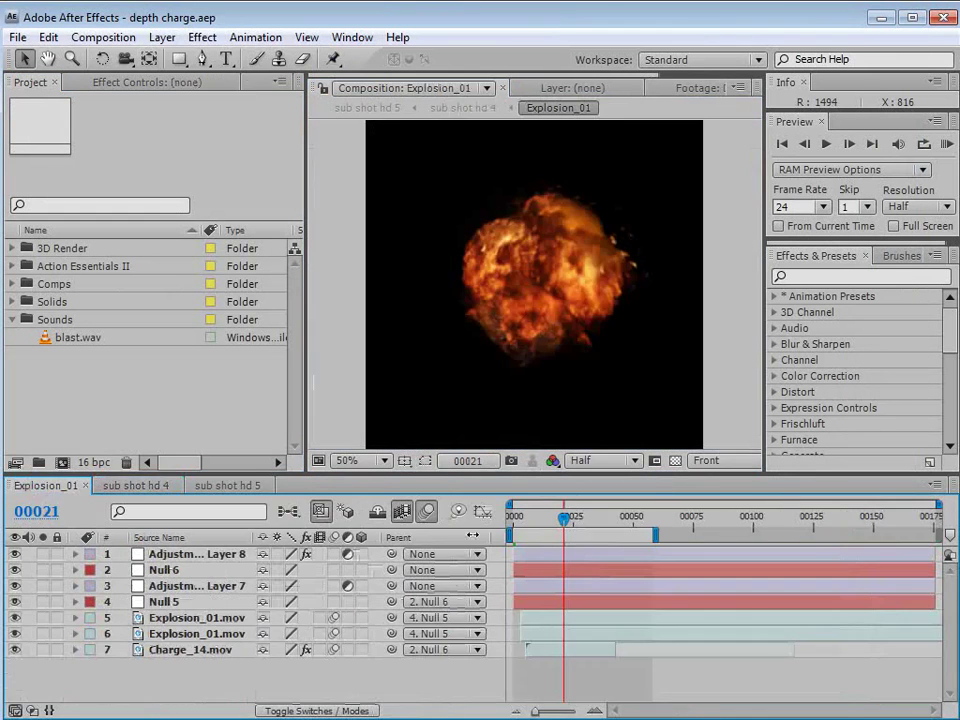
pyautogui.click(543, 518)
pyautogui.moveTo(543, 518); pyautogui.dragTo(593, 538)
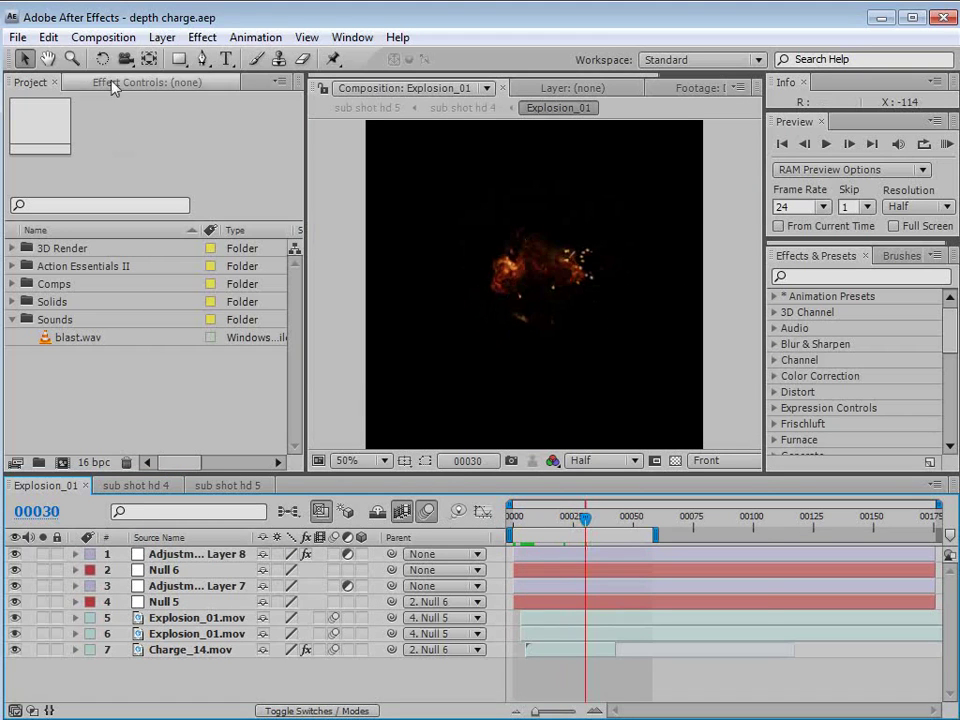
# Step: Create a new composition named Charge, 720 px wide with the aspect ratio unlocked and a duration of 300 frames
pyautogui.click(98, 37)
pyautogui.click(112, 60)
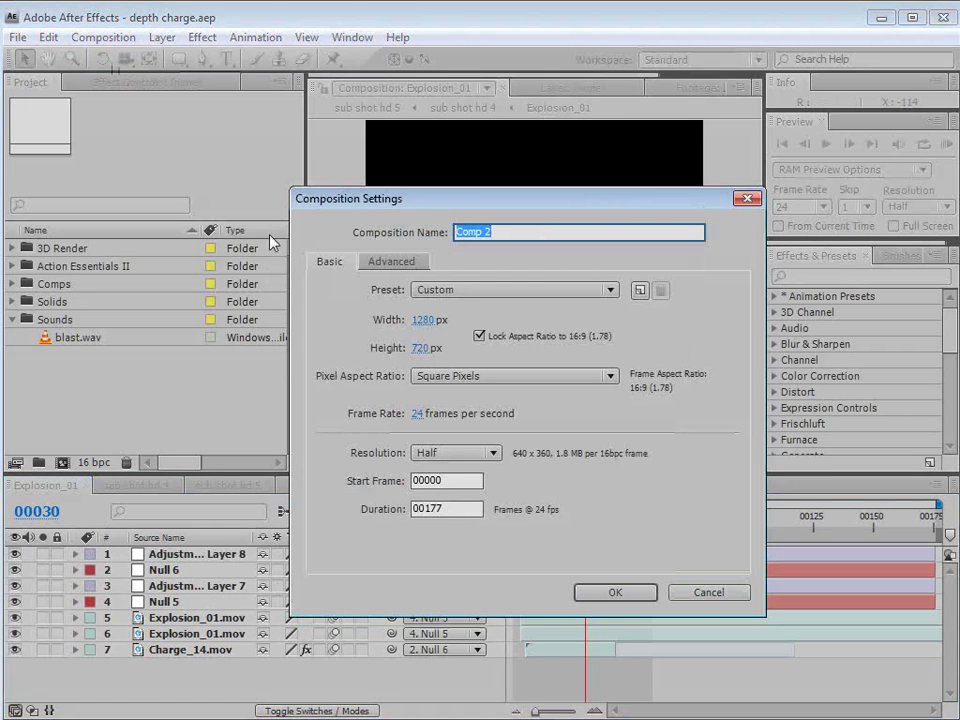
pyautogui.click(502, 343)
pyautogui.click(422, 320)
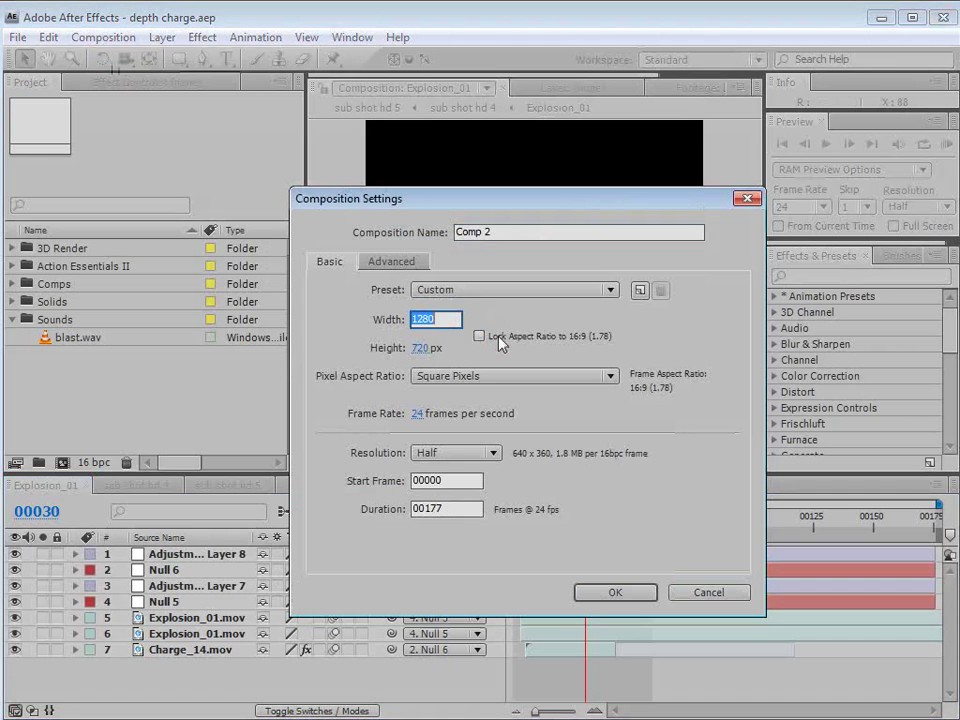
pyautogui.write('720')
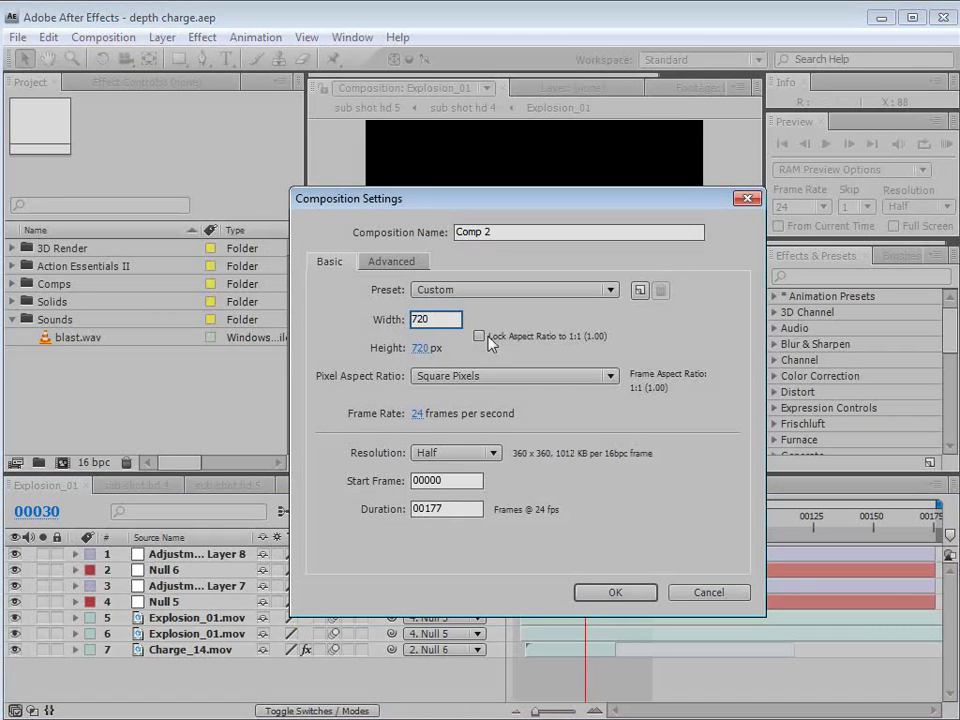
pyautogui.click(470, 507)
pyautogui.write('0030')
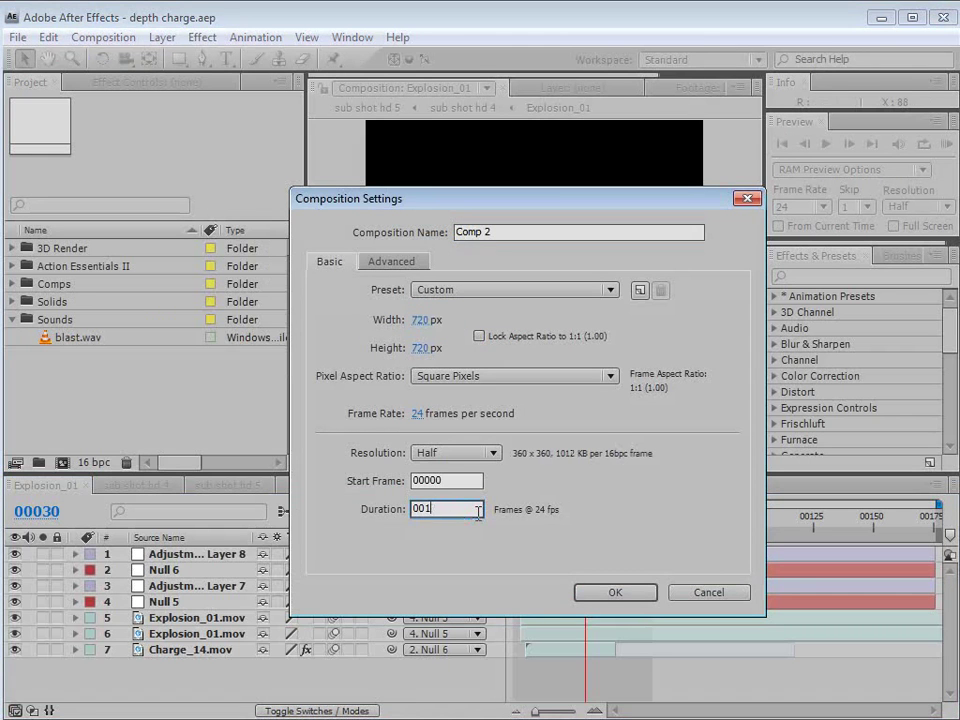
pyautogui.write('0')
pyautogui.click(518, 233)
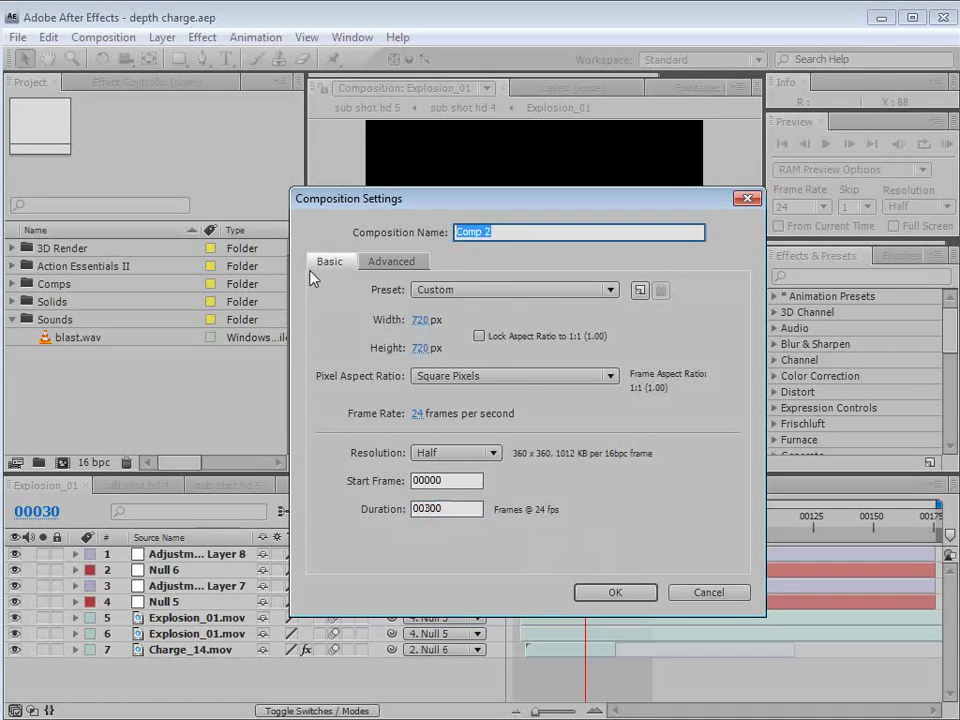
pyautogui.write('Charge')
pyautogui.click(614, 593)
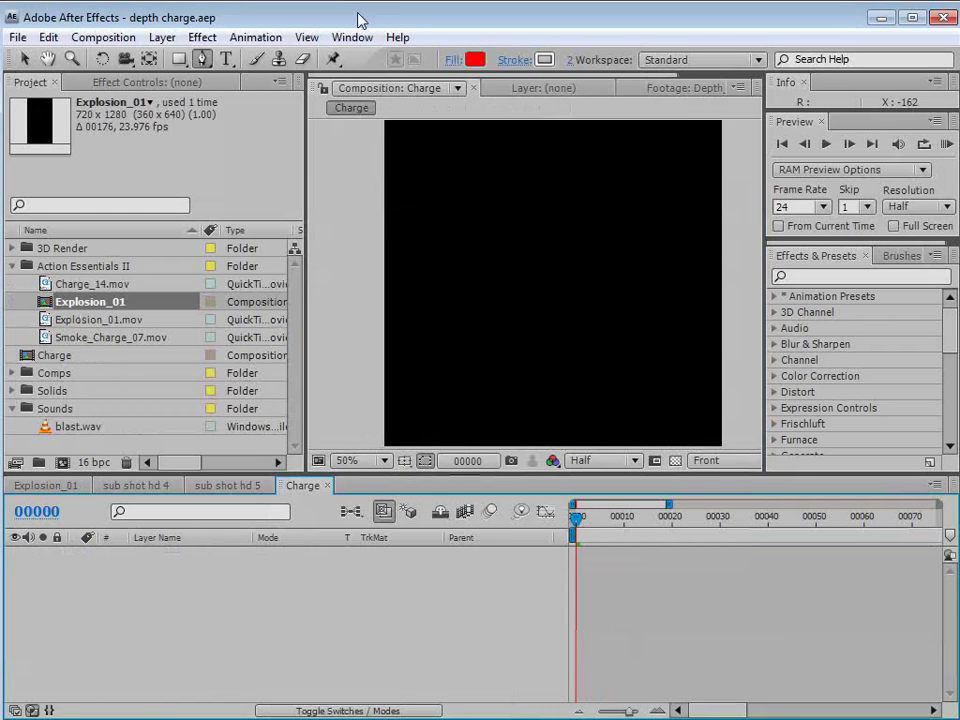
# Step: Switch to Firefox to examine the resolutions and product features on the Action Essentials 2 page, and return to After Effects
pyautogui.click(86, 267)
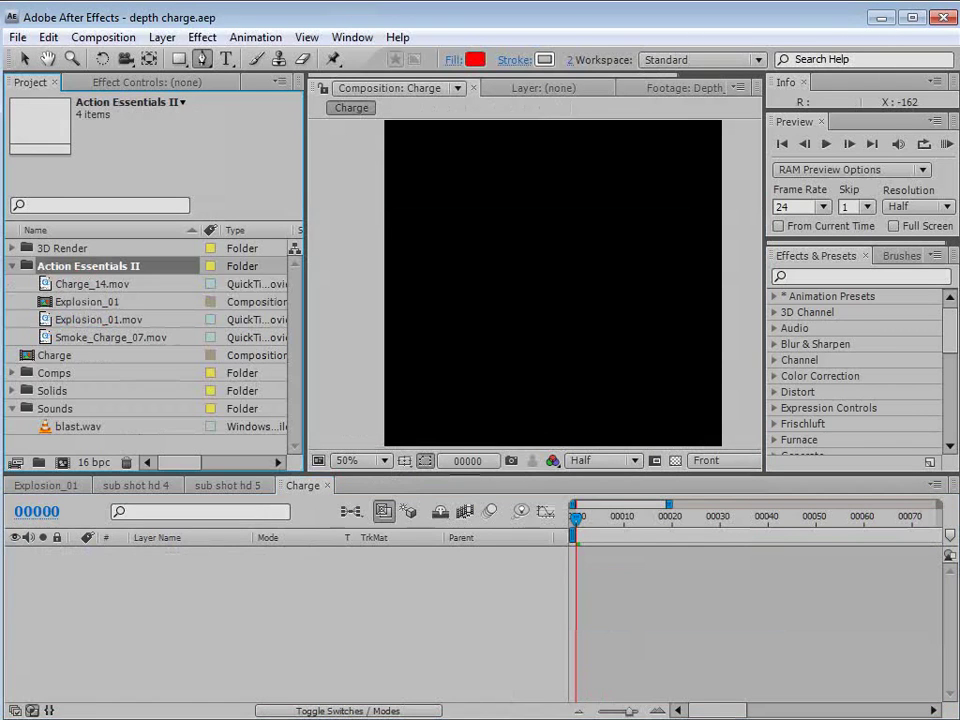
pyautogui.hotkey('alt', 'Tab')
pyautogui.moveTo(902, 259); pyautogui.dragTo(903, 280)
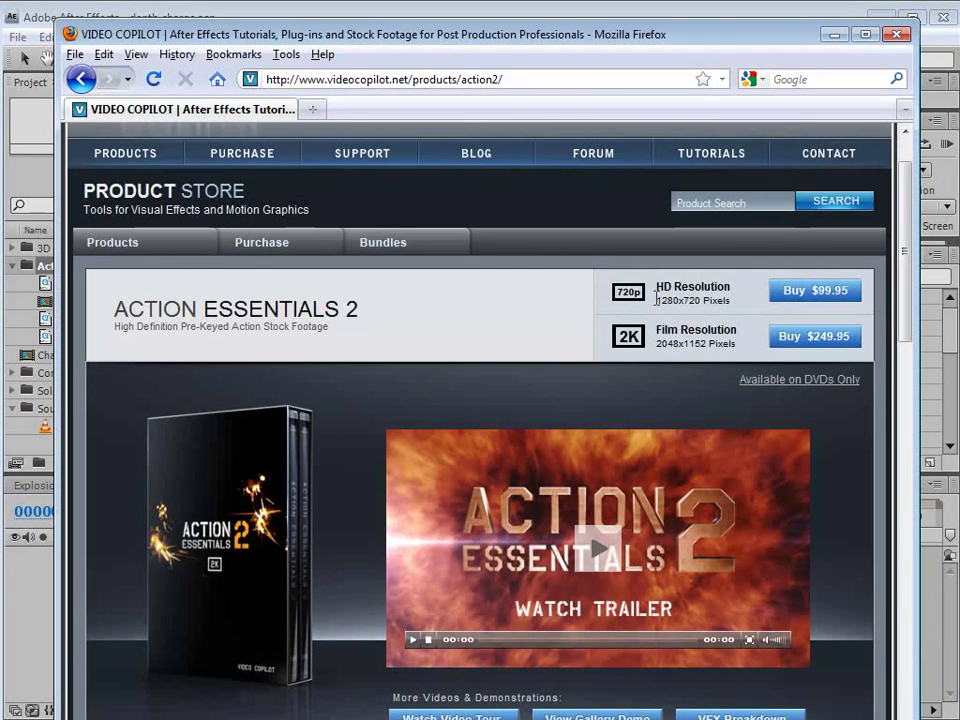
pyautogui.moveTo(718, 299); pyautogui.dragTo(703, 299)
pyautogui.click(730, 302)
pyautogui.moveTo(905, 297); pyautogui.dragTo(900, 412)
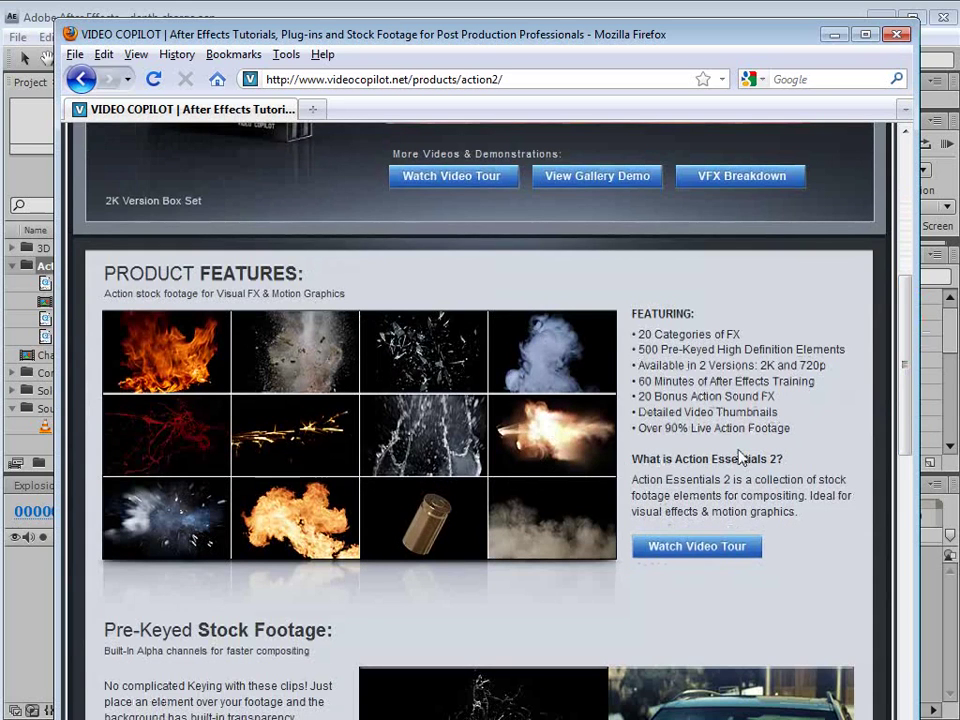
pyautogui.click(572, 7)
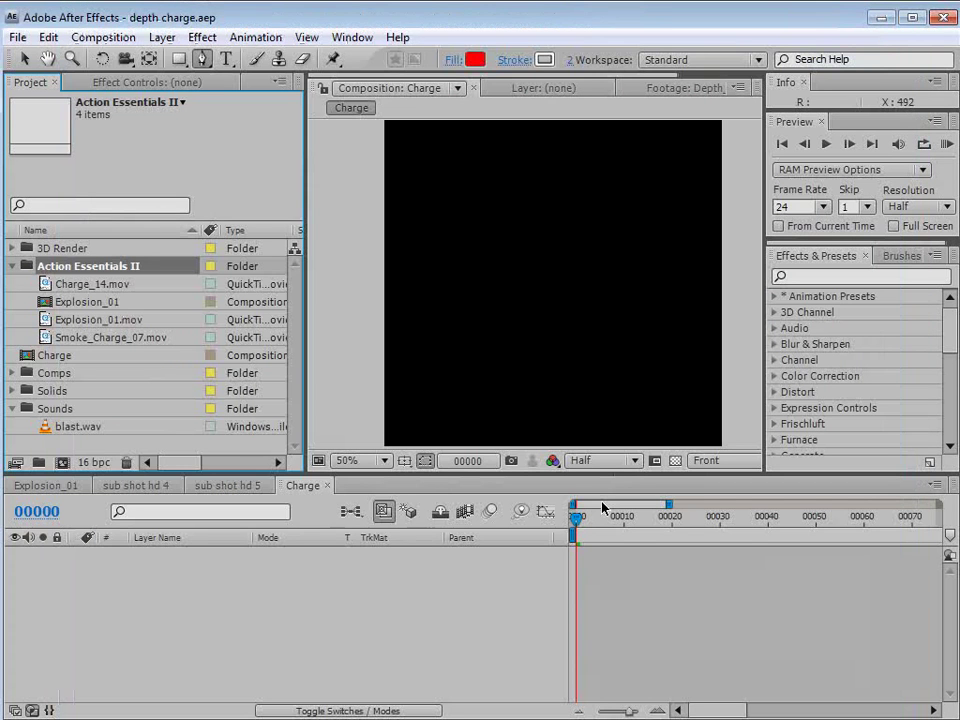
# Step: Add Charge_14.mov to the Charge composition and place Explosion_01.mov above it, shifted upward in the frame
pyautogui.click(72, 289)
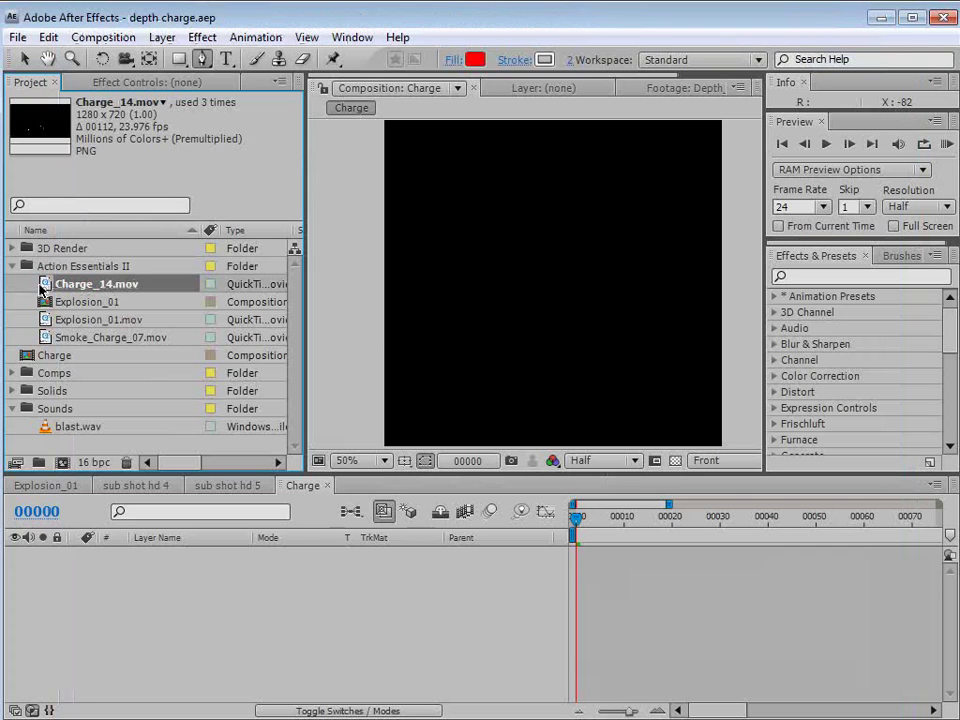
pyautogui.moveTo(41, 283); pyautogui.dragTo(571, 575)
pyautogui.moveTo(576, 518); pyautogui.dragTo(603, 525)
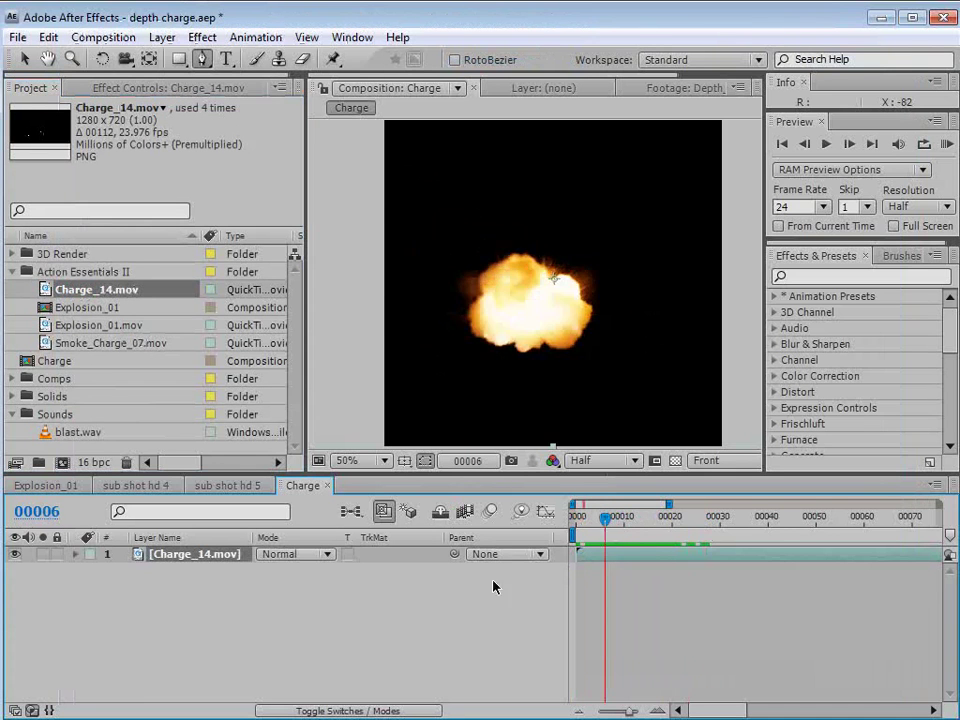
pyautogui.click(100, 326)
pyautogui.moveTo(100, 326); pyautogui.dragTo(141, 554)
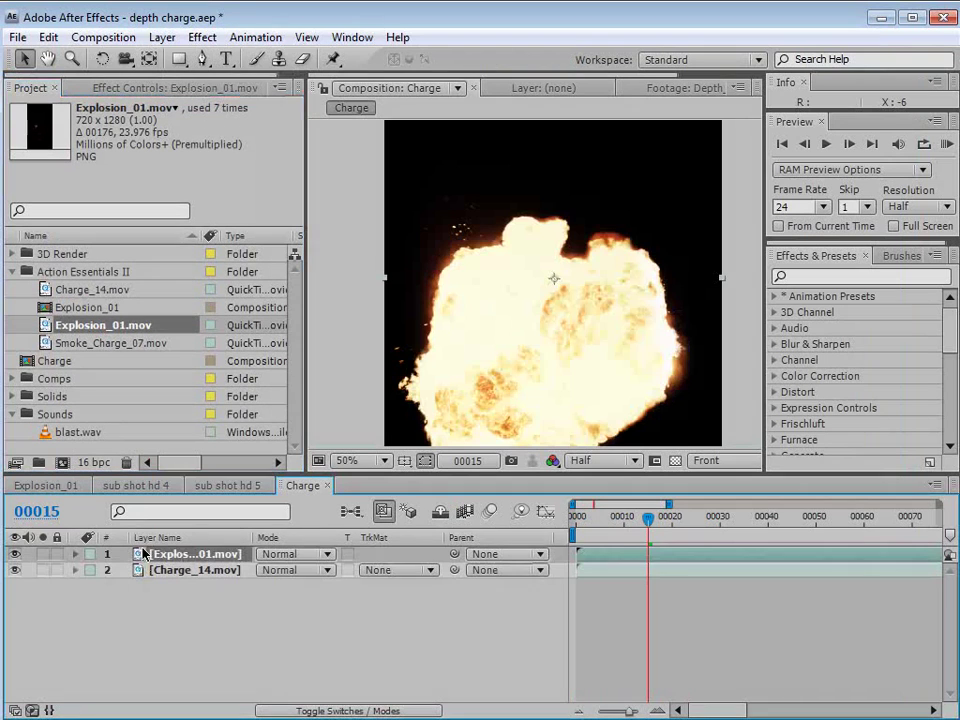
# Step: Solo the Explosion_01.mov layer and scrub through its fireball to frame 30
pyautogui.click(42, 554)
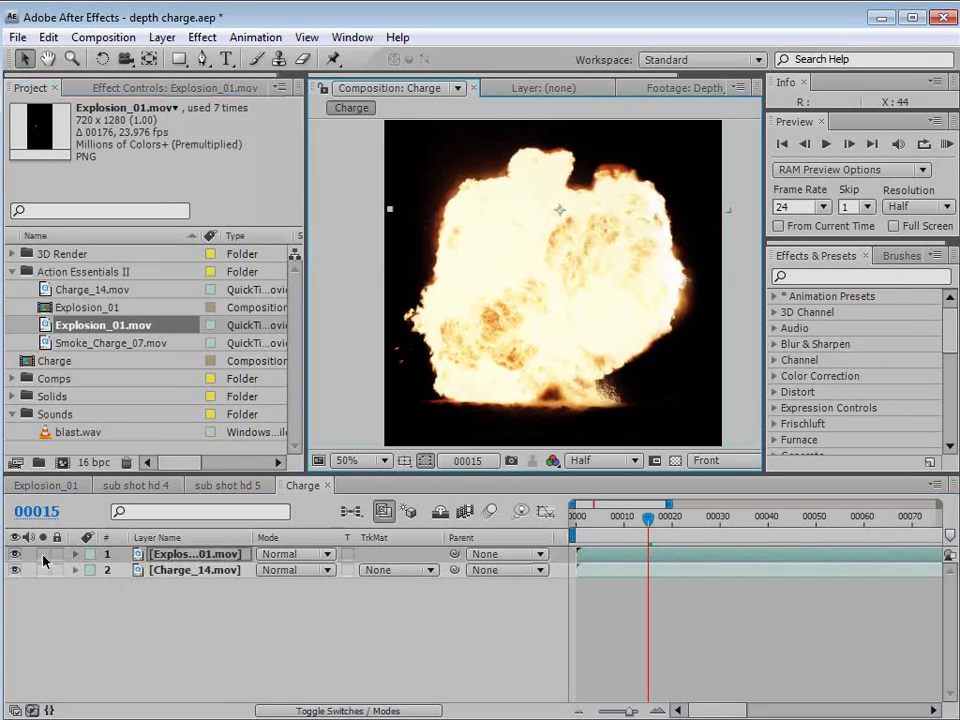
pyautogui.click(581, 520)
pyautogui.moveTo(581, 520); pyautogui.dragTo(720, 530)
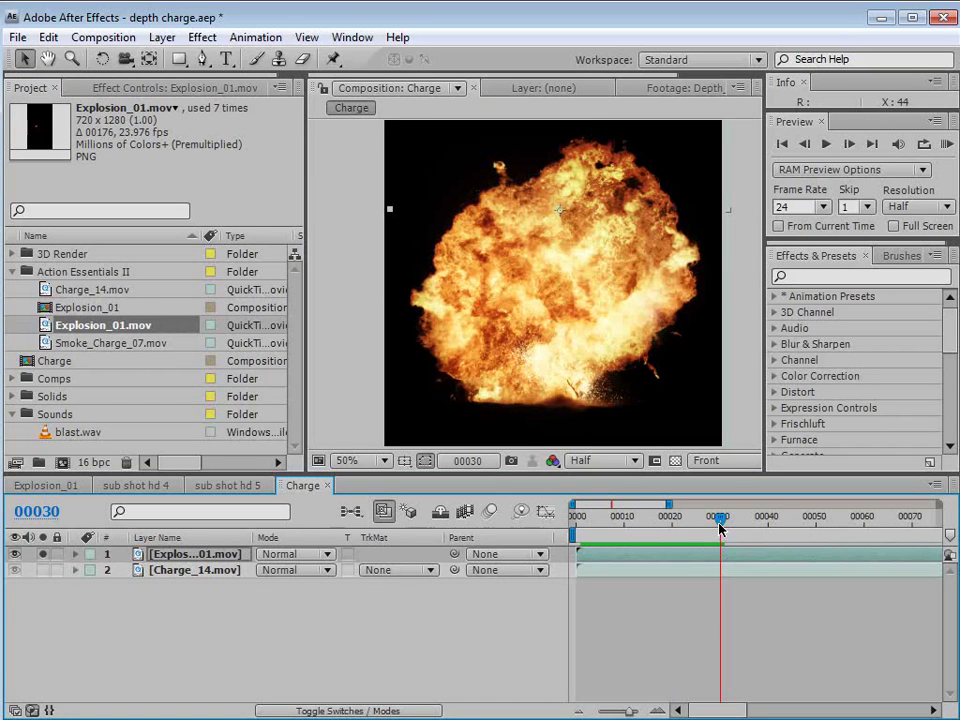
# Step: Hide the Explosion_01.mov layer and, at frame 10, shift the Charge_14.mov blast up toward the frame's centre with the title/action safe guides shown
pyautogui.click(14, 553)
pyautogui.click(190, 570)
pyautogui.moveTo(581, 518); pyautogui.dragTo(624, 518)
pyautogui.moveTo(546, 319); pyautogui.dragTo(574, 306)
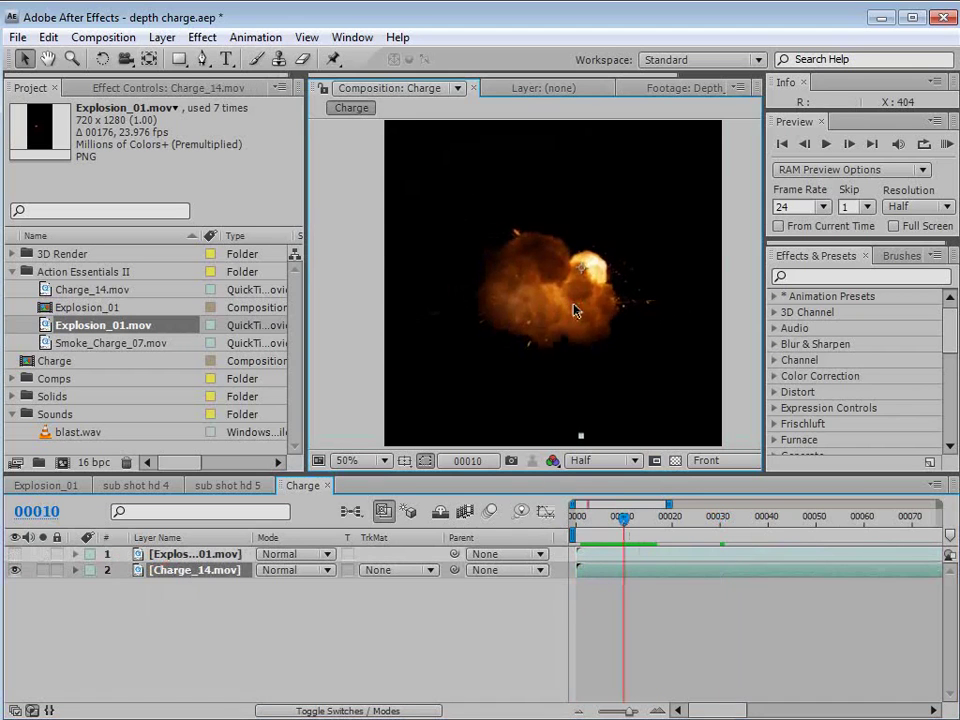
pyautogui.press("'")
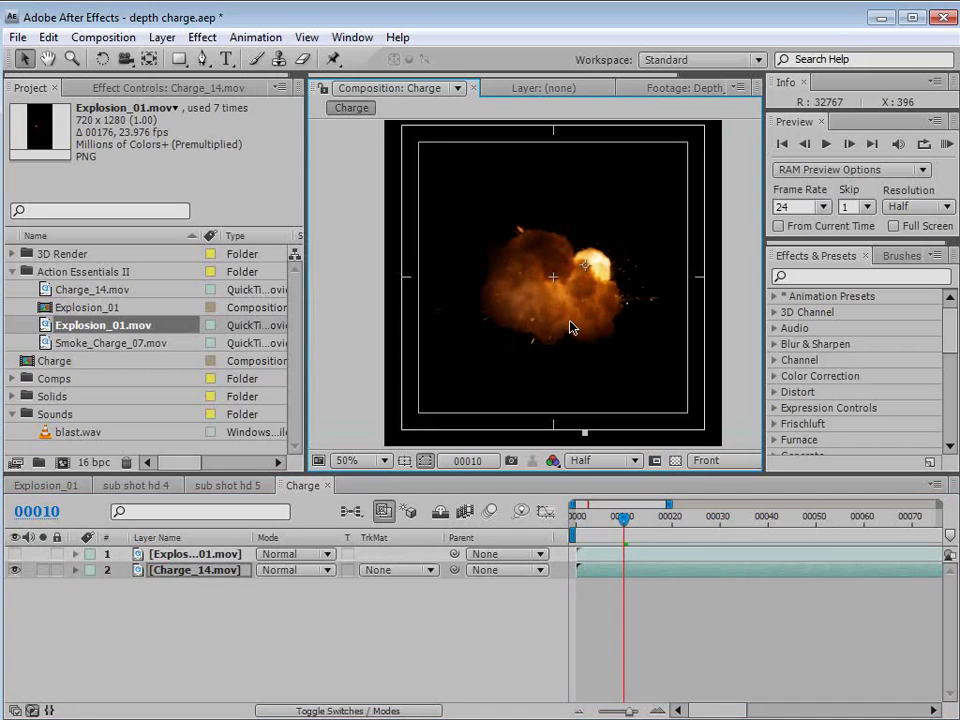
# Step: Scale the Charge_14.mov layer to 142%, recentre its blast in the frame and play the preview
pyautogui.press('s')
pyautogui.moveTo(317, 589); pyautogui.dragTo(621, 325)
pyautogui.moveTo(317, 583); pyautogui.dragTo(542, 364)
pyautogui.press('space')
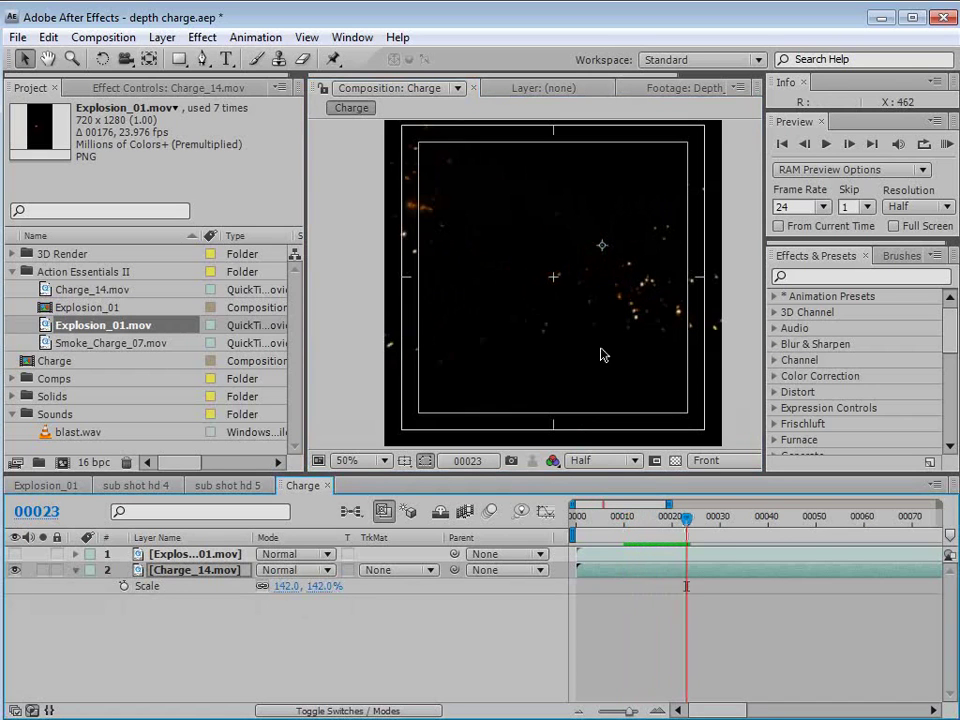
# Step: At frame 17, draw a circular mask on the Charge_14.mov layer, centred on the composition and reaching almost to the title-safe guide
pyautogui.click(657, 528)
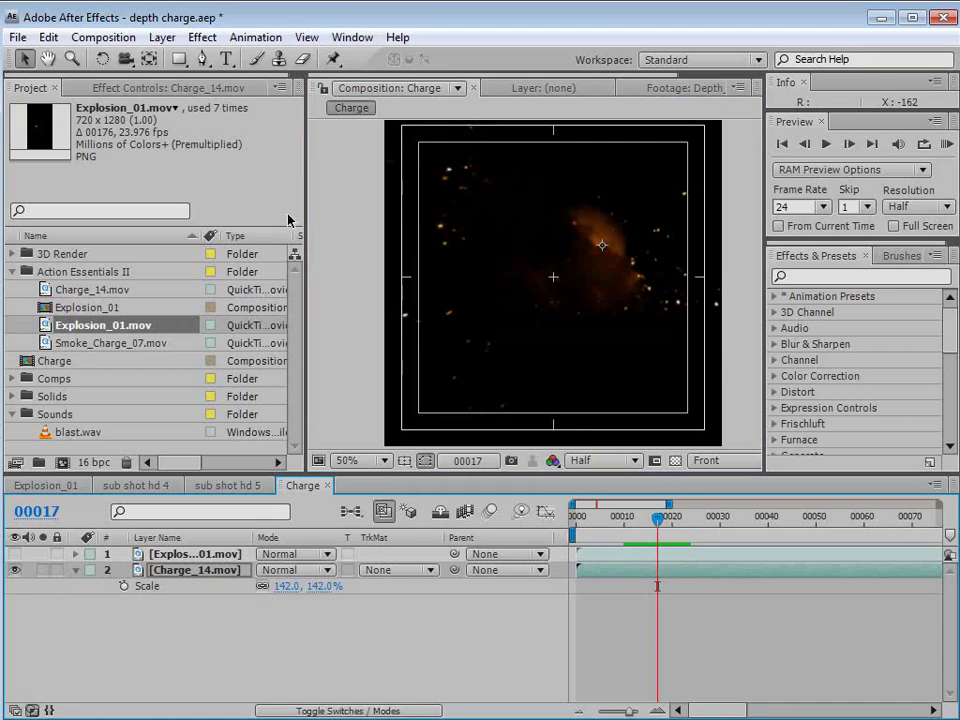
pyautogui.moveTo(179, 58); pyautogui.dragTo(283, 104)
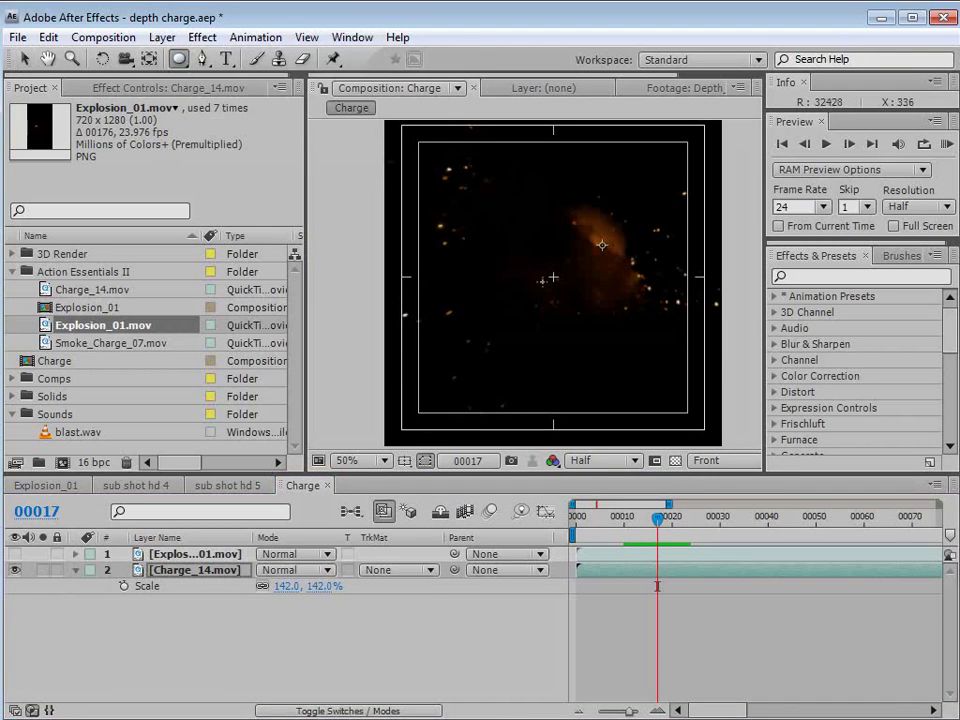
pyautogui.moveTo(553, 277)
pyautogui.mouseDown()
pyautogui.moveTo(669, 392)
pyautogui.moveTo(619, 364)
pyautogui.moveTo(621, 351)
pyautogui.moveTo(619, 365)
pyautogui.moveTo(676, 400)
pyautogui.moveTo(636, 359)
pyautogui.moveTo(681, 404)
pyautogui.mouseUp()
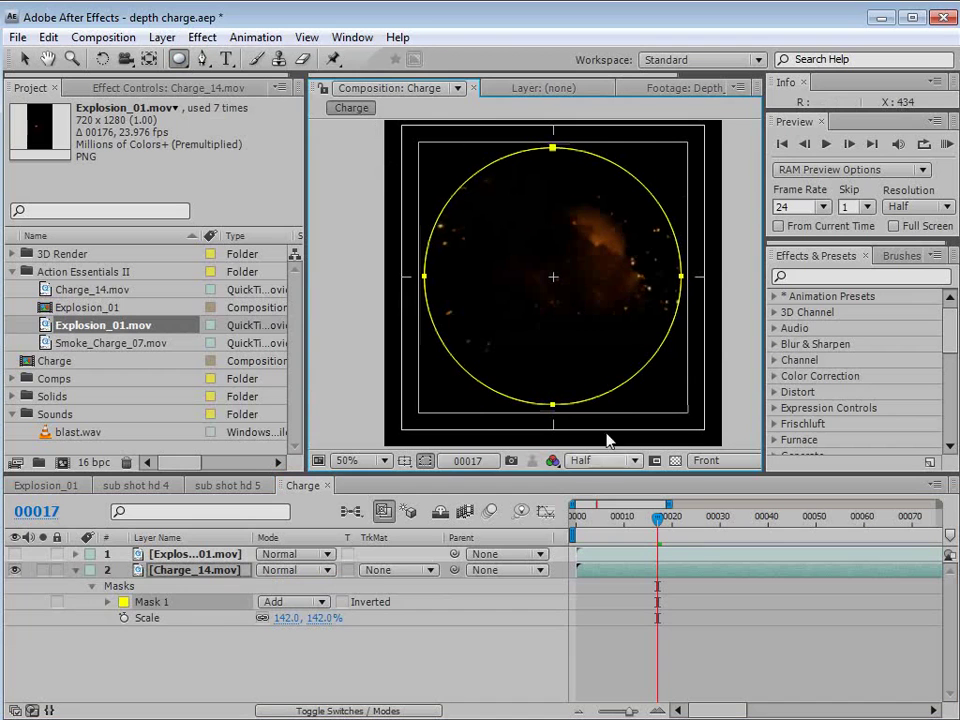
# Step: Set the Charge_14.mov mask's feather to 67 pixels, check the edges up to frame 24 and deselect the layer
pyautogui.press('f')
pyautogui.moveTo(290, 602); pyautogui.dragTo(365, 602)
pyautogui.moveTo(657, 518)
pyautogui.mouseDown()
pyautogui.moveTo(585, 519)
pyautogui.moveTo(671, 521)
pyautogui.moveTo(699, 539)
pyautogui.moveTo(756, 523)
pyautogui.moveTo(690, 521)
pyautogui.mouseUp()
pyautogui.press('F2')
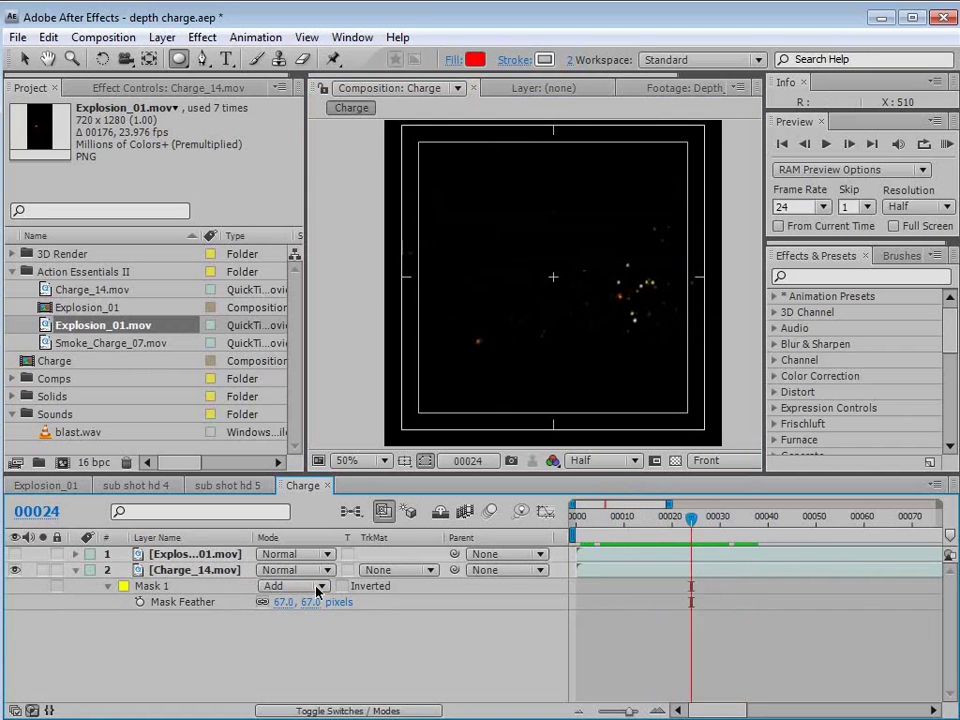
# Step: Make the Explosion_01.mov layer visible again and move the current time to frame 13
pyautogui.click(182, 556)
pyautogui.click(15, 554)
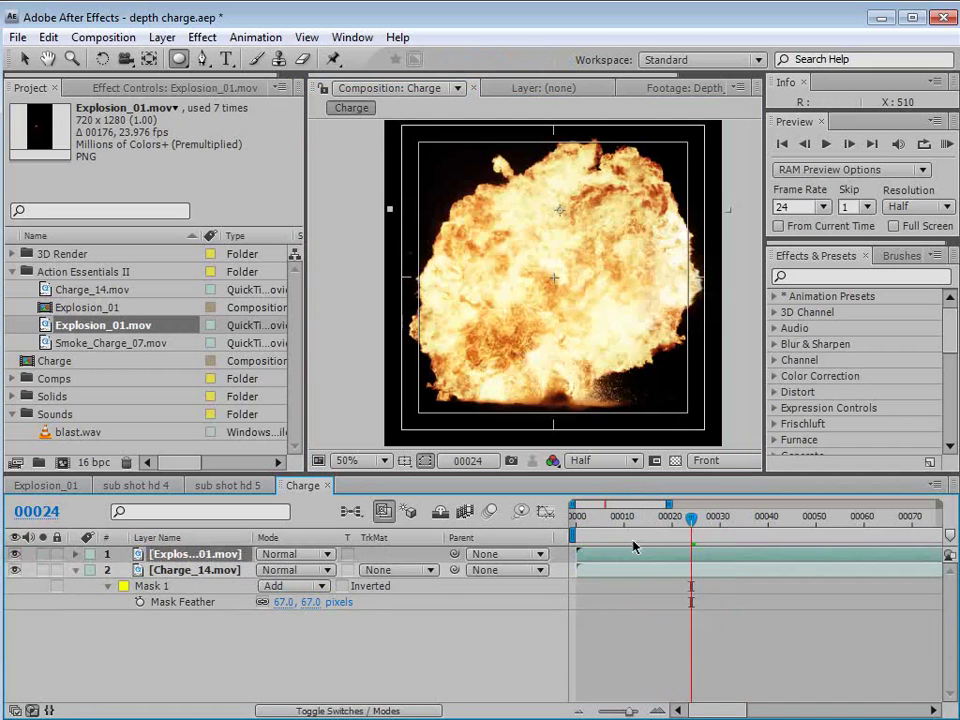
pyautogui.moveTo(634, 524); pyautogui.dragTo(643, 532)
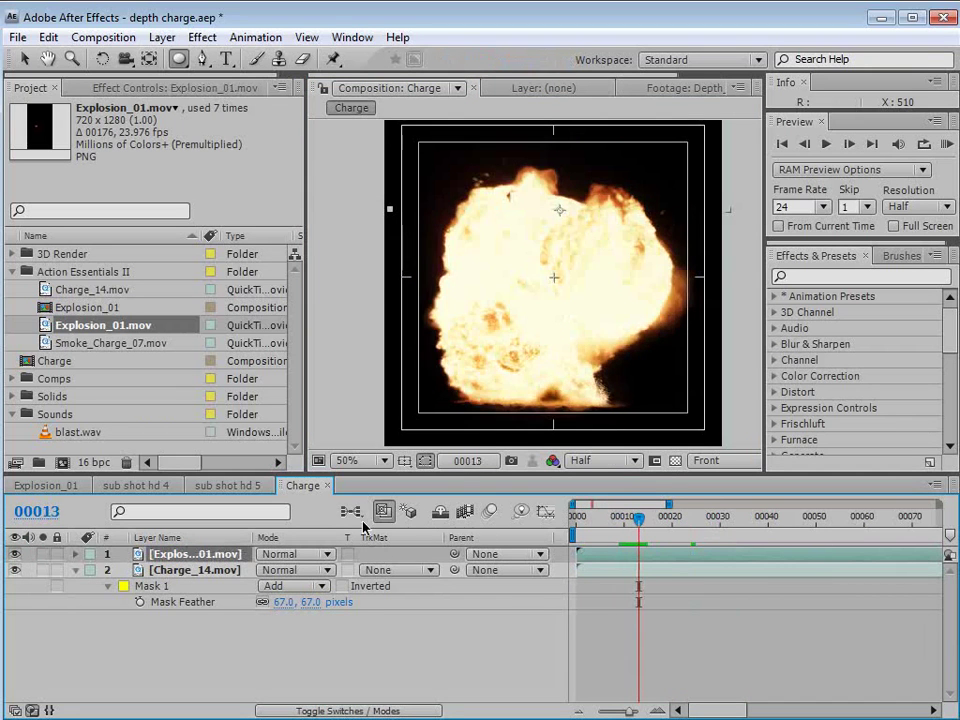
# Step: Scale the Explosion_01.mov layer to 82%, nudge it slightly sideways, hide the safe-area guides and solo the layer
pyautogui.press('s')
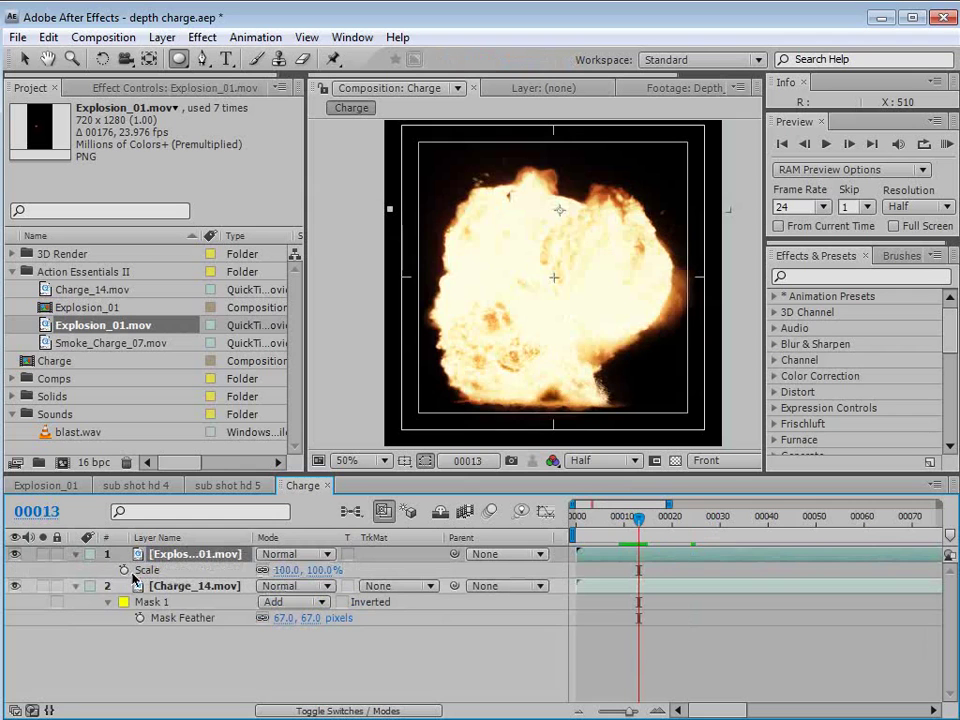
pyautogui.moveTo(303, 578); pyautogui.dragTo(250, 571)
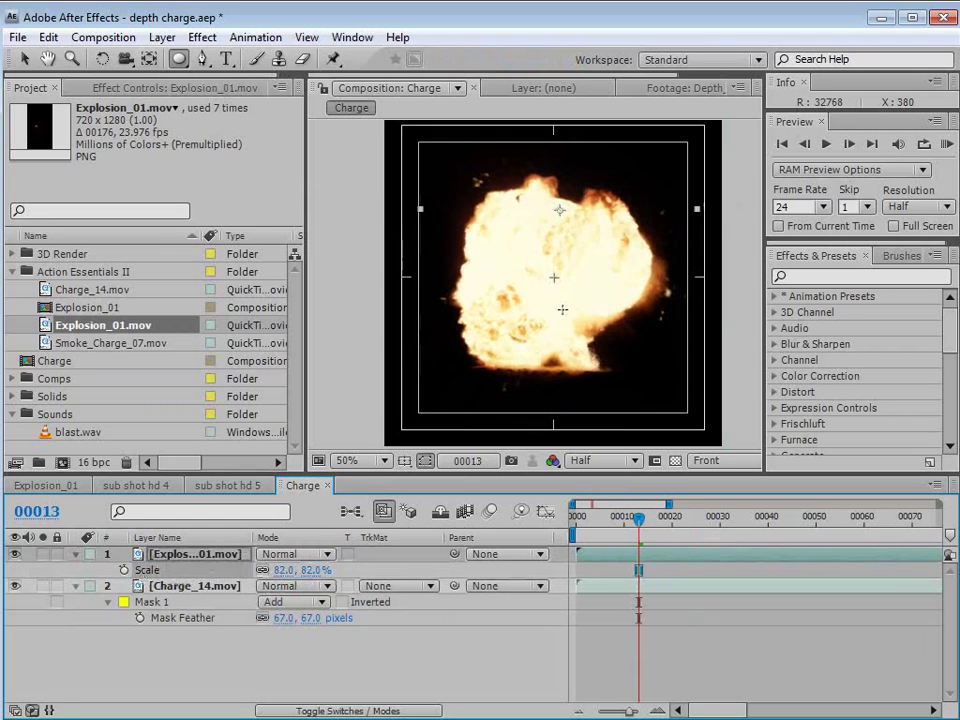
pyautogui.press('v')
pyautogui.moveTo(555, 323); pyautogui.dragTo(560, 323)
pyautogui.press("'")
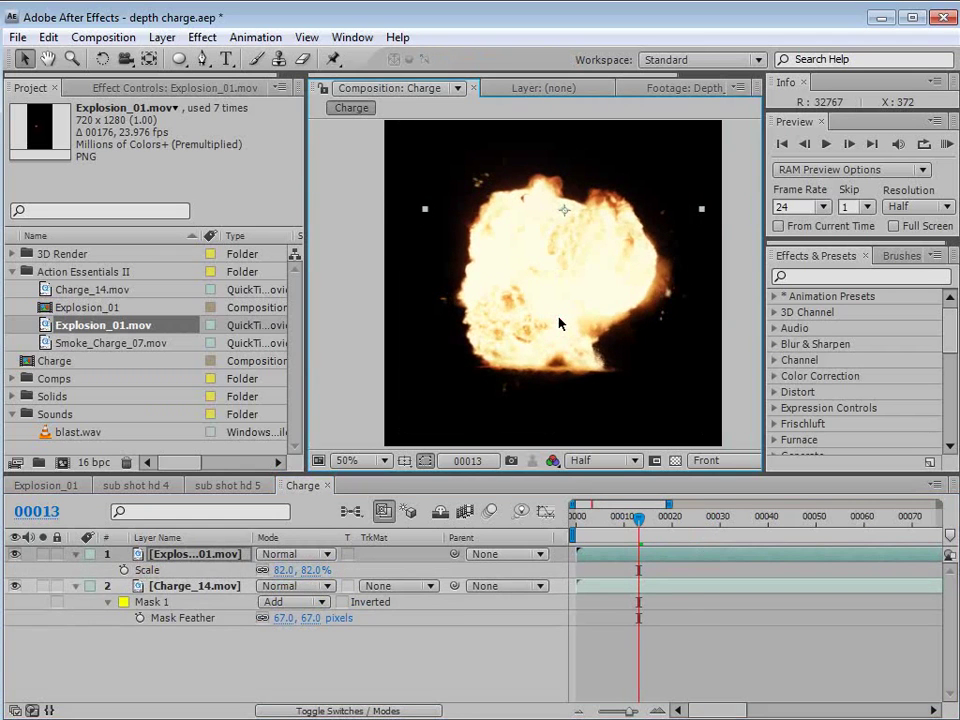
pyautogui.click(42, 553)
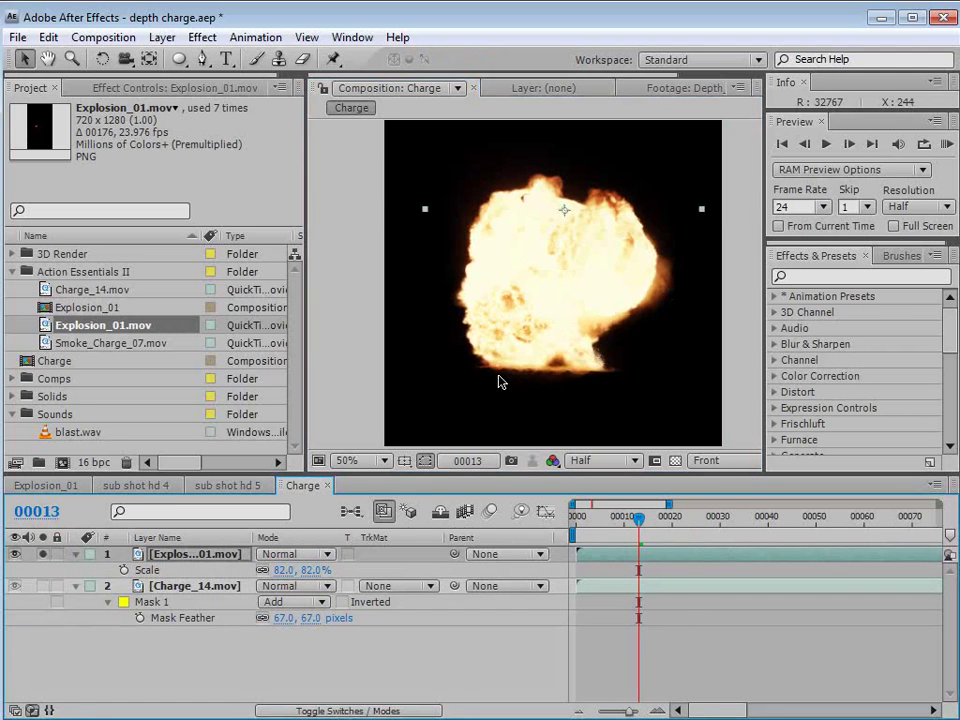
# Step: At frame 21, draw a closed Pen-tool mask on the Explosion_01.mov layer around the strip along the explosion's flat base
pyautogui.moveTo(638, 517); pyautogui.dragTo(677, 522)
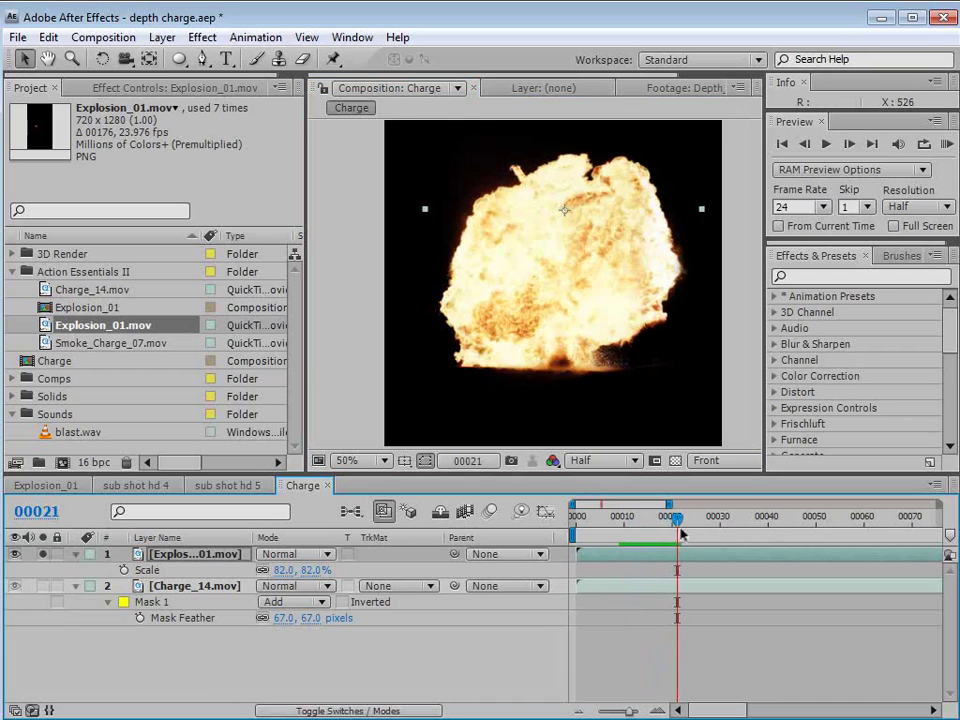
pyautogui.click(203, 60)
pyautogui.click(731, 297)
pyautogui.click(627, 350)
pyautogui.click(454, 349)
pyautogui.click(390, 342)
pyautogui.click(346, 345)
pyautogui.click(737, 398)
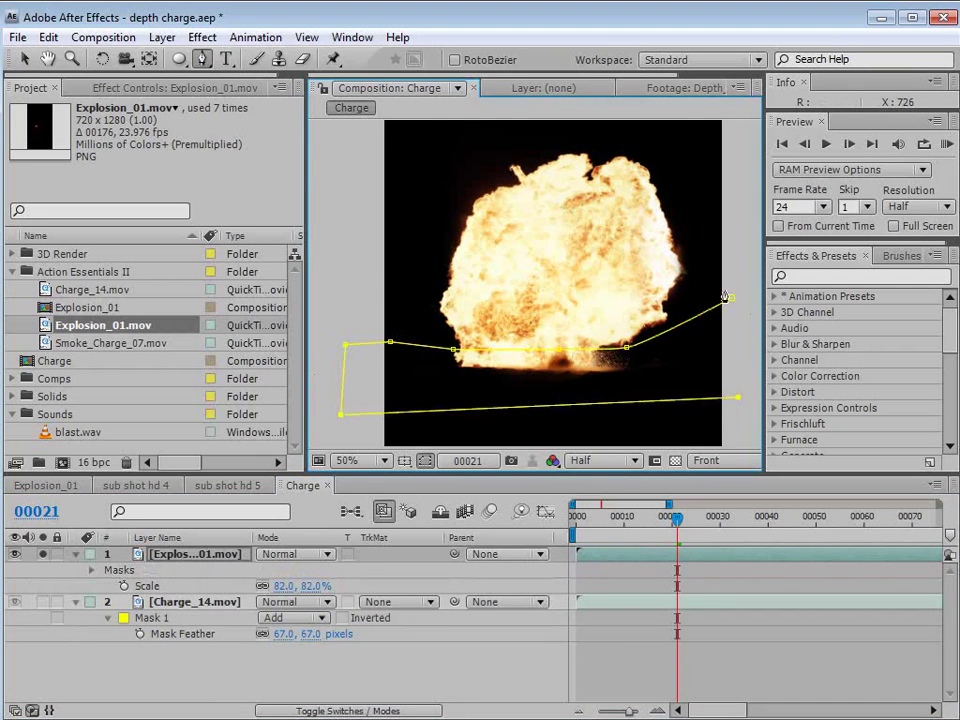
pyautogui.click(731, 299)
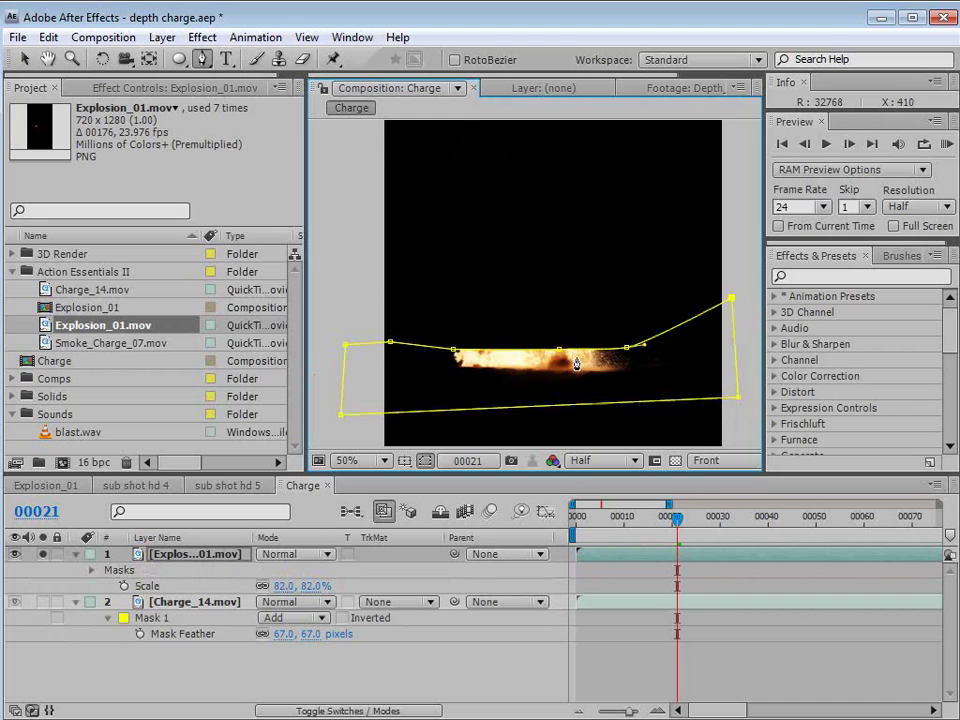
# Step: Set the Explosion_01.mov mask to Subtract with an 18-pixel feather, deselect the layer and check the edge at frame 17
pyautogui.press('m')
pyautogui.click(310, 570)
pyautogui.click(290, 594)
pyautogui.press('f')
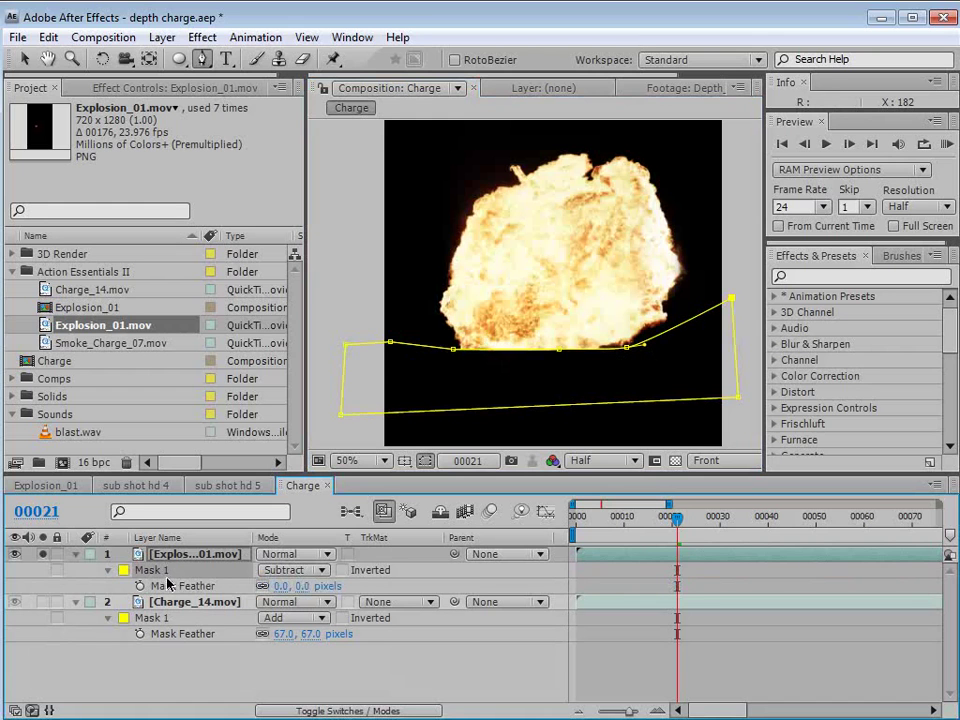
pyautogui.moveTo(282, 586); pyautogui.dragTo(292, 586)
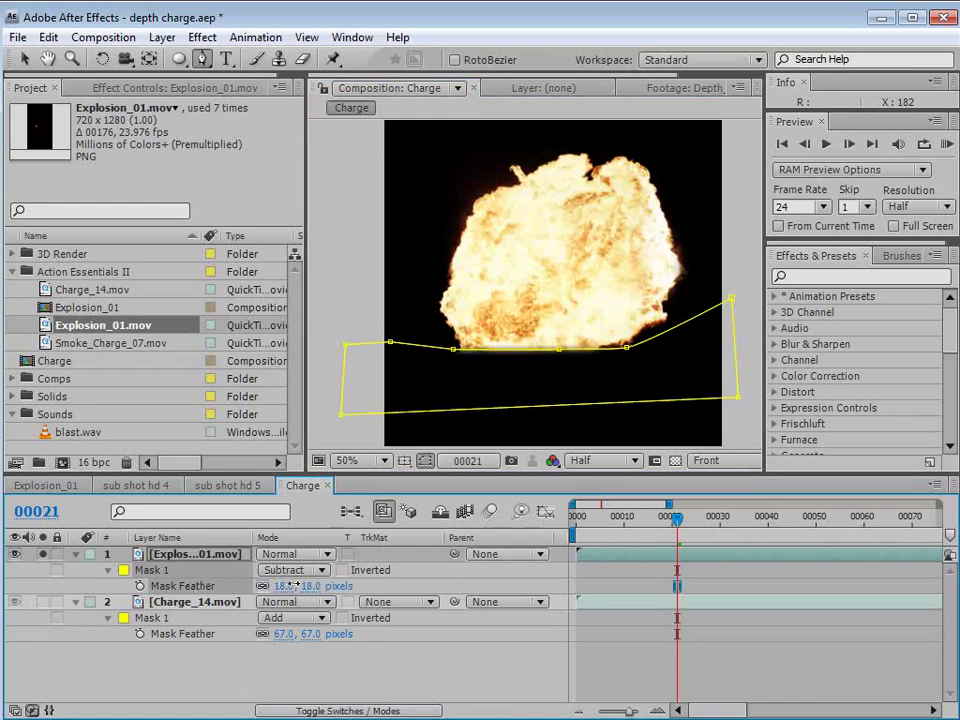
pyautogui.click(690, 637)
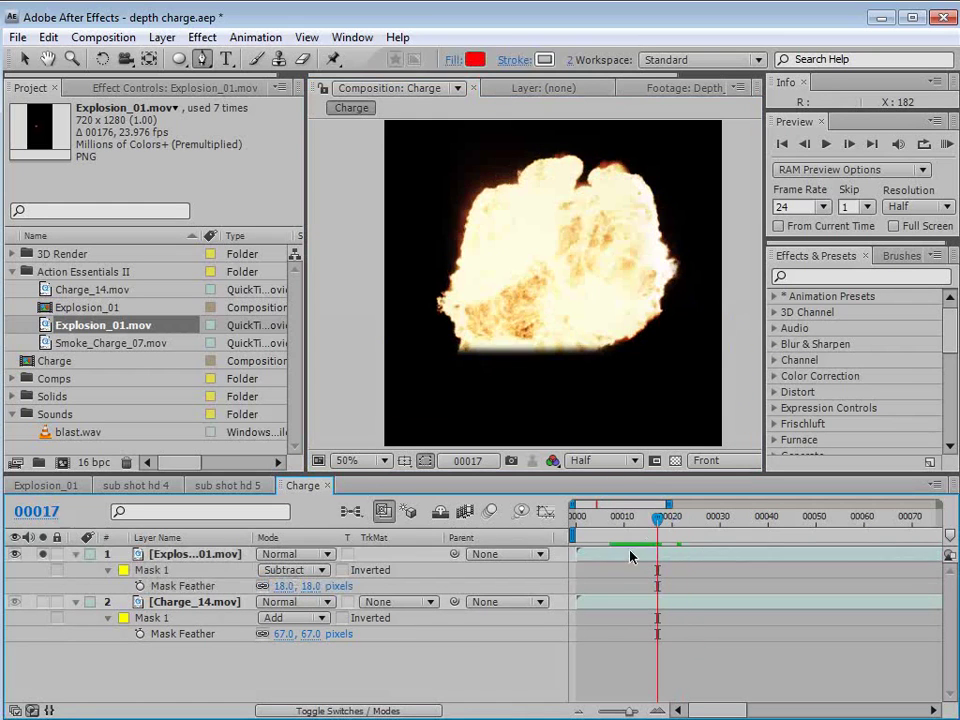
# Step: Duplicate the masked Explosion_01.mov layer at frame 17
pyautogui.click(631, 554)
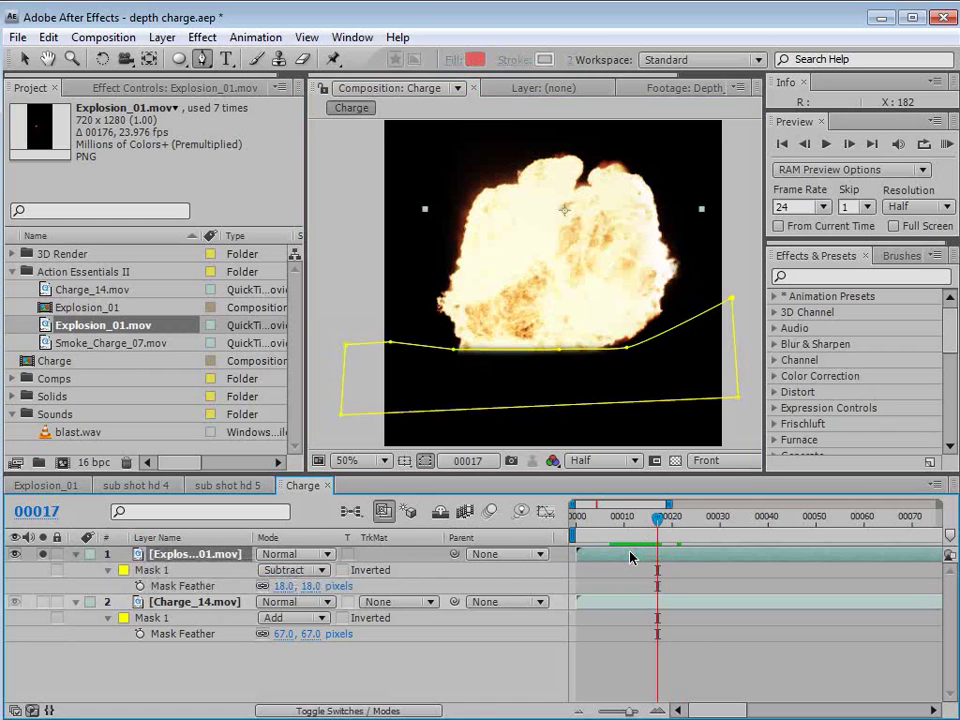
pyautogui.click(48, 37)
pyautogui.click(82, 240)
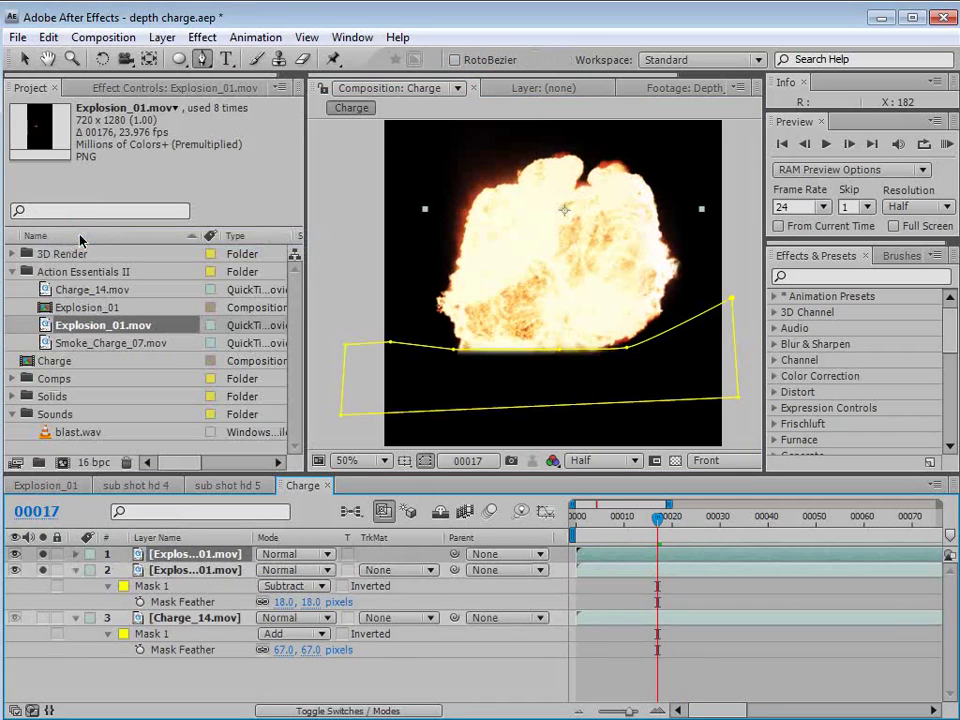
# Step: Flip and rotate the duplicated explosion until its cut edge is nearly vertical, and position it over the original's flat base
pyautogui.press('v')
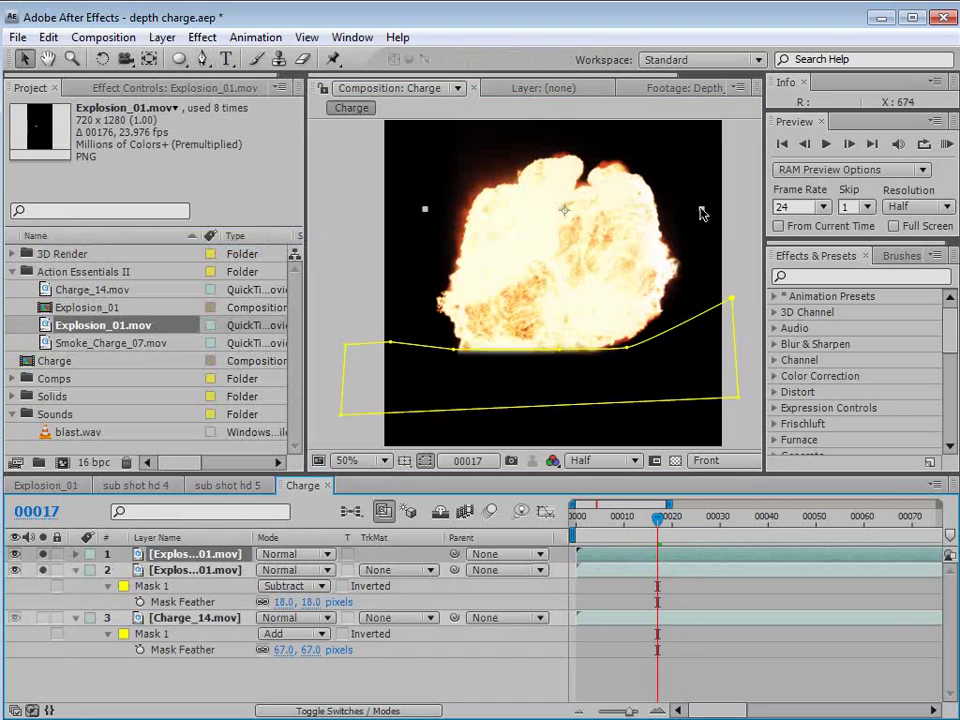
pyautogui.moveTo(701, 214); pyautogui.dragTo(589, 139)
pyautogui.press('w')
pyautogui.press('v')
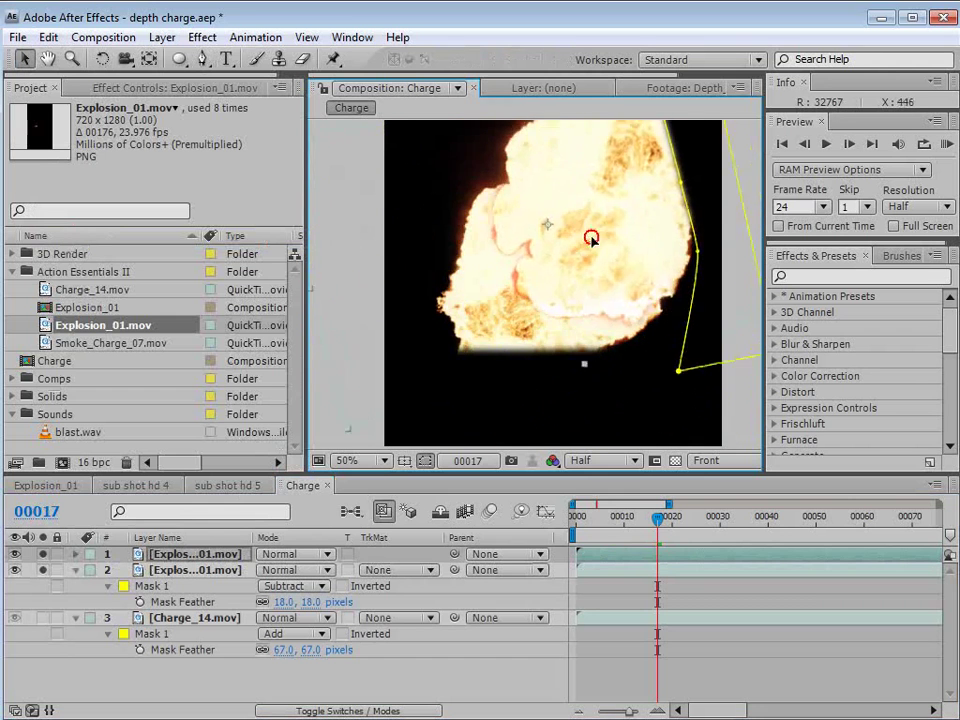
pyautogui.moveTo(529, 295); pyautogui.dragTo(526, 298)
pyautogui.moveTo(722, 218)
pyautogui.mouseDown()
pyautogui.moveTo(619, 268)
pyautogui.moveTo(711, 198)
pyautogui.mouseUp()
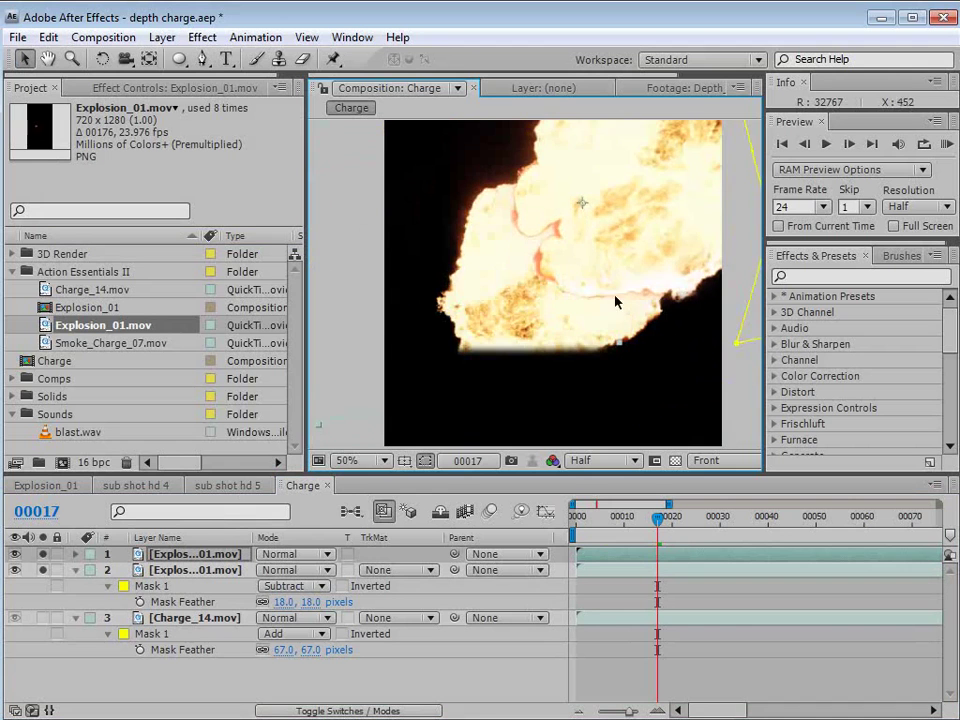
pyautogui.moveTo(617, 361); pyautogui.dragTo(482, 398)
pyautogui.moveTo(508, 338); pyautogui.dragTo(537, 316)
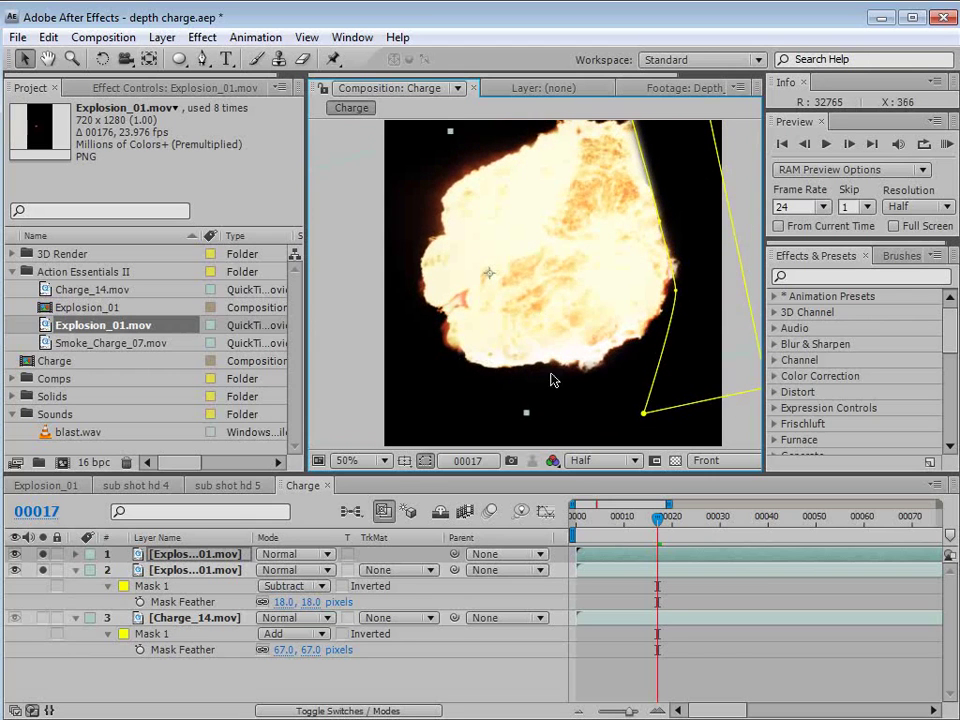
# Step: Draw a second closed Pen-tool mask on the duplicate, enclosing the upper half of its explosion and the area above
pyautogui.press(',')
pyautogui.moveTo(664, 240); pyautogui.dragTo(592, 270)
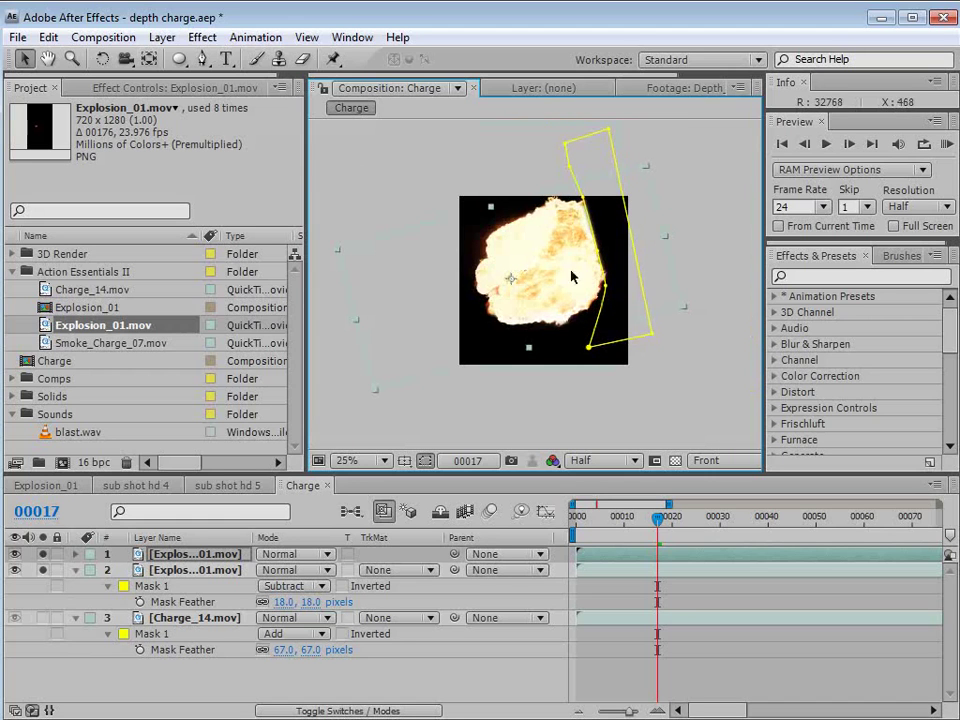
pyautogui.click(203, 60)
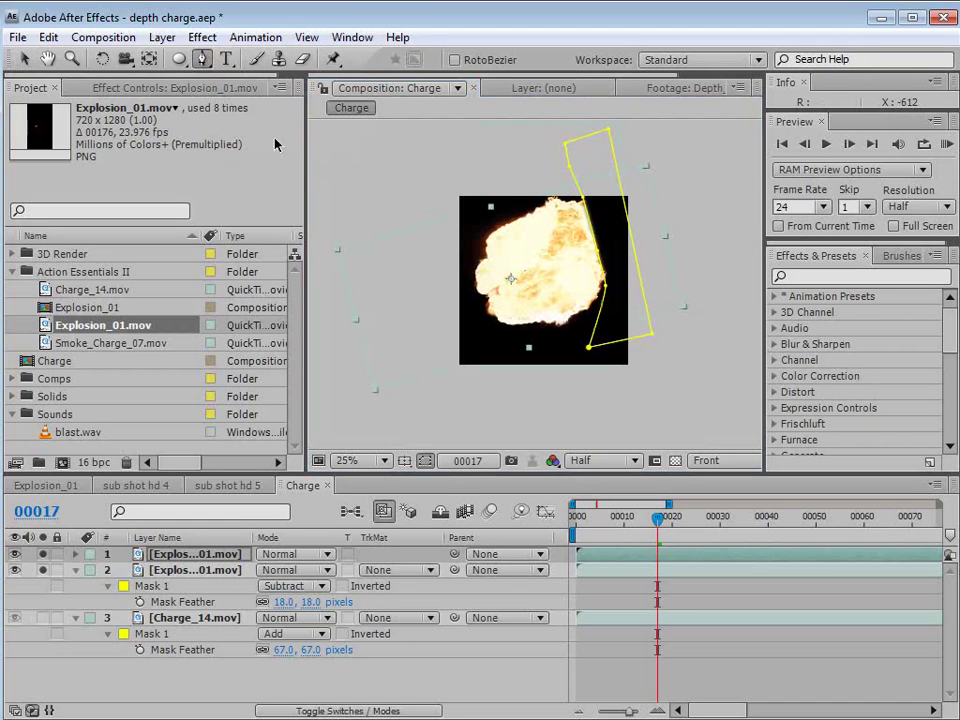
pyautogui.click(703, 236)
pyautogui.click(401, 302)
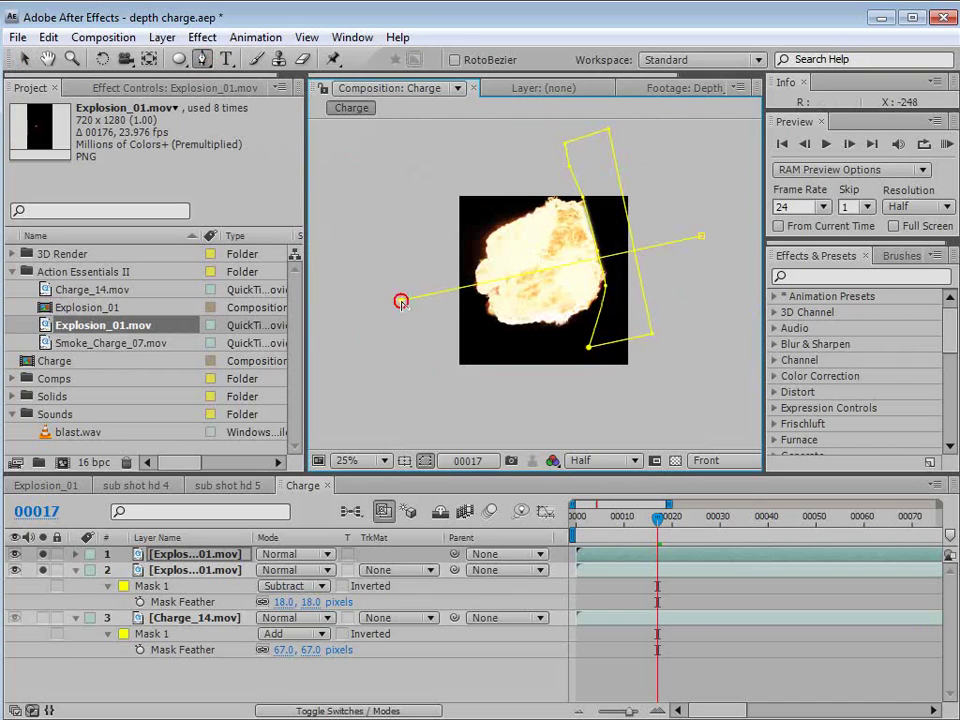
pyautogui.click(491, 135)
pyautogui.click(716, 143)
pyautogui.click(703, 236)
# Step: Set the duplicate's Mask 2 to Subtract with a 69-pixel feather
pyautogui.press('m')
pyautogui.press('m')
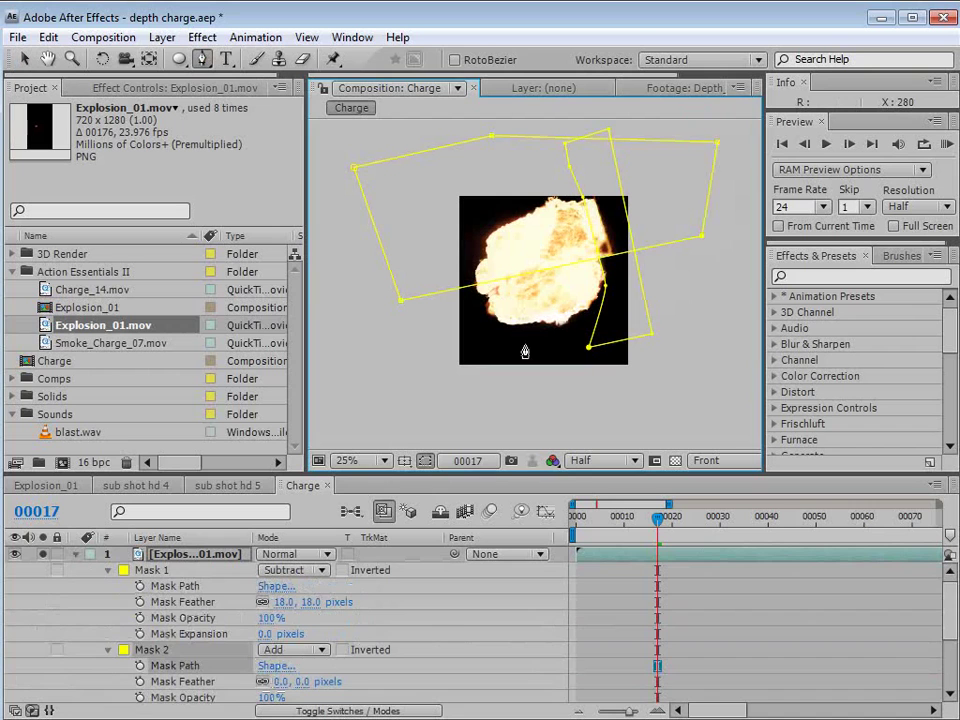
pyautogui.scroll(-3, 315, 625)
pyautogui.click(293, 587)
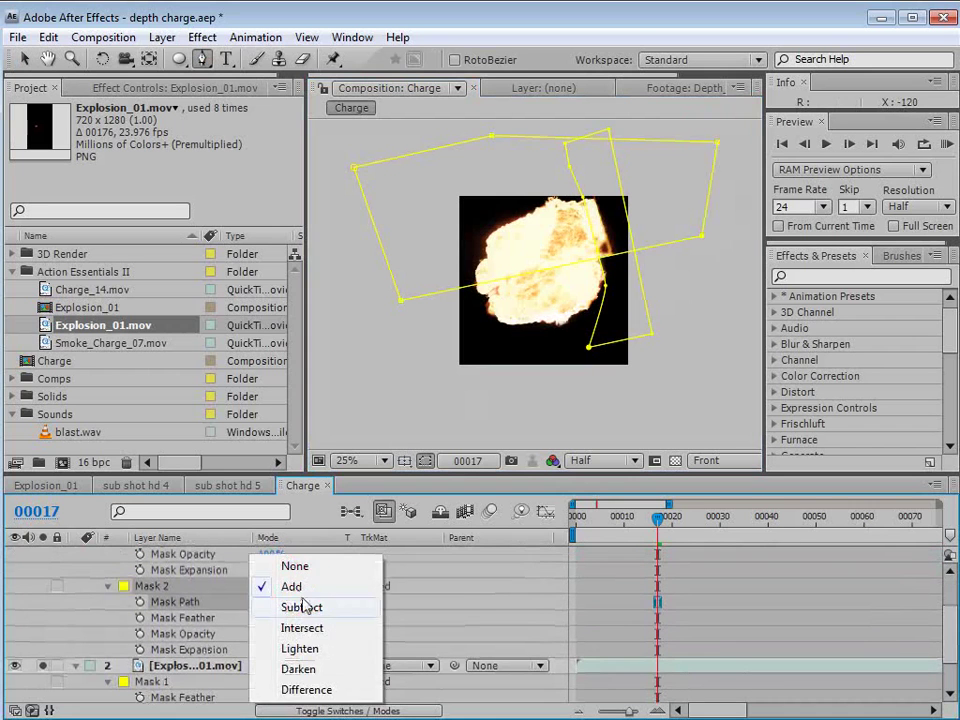
pyautogui.click(302, 608)
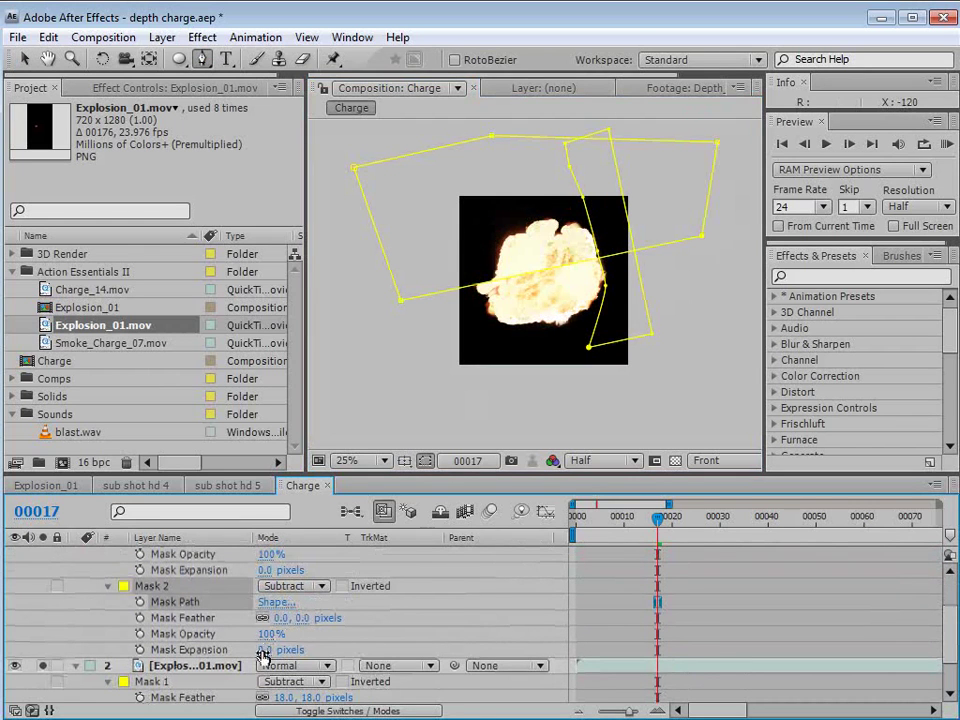
pyautogui.moveTo(299, 626); pyautogui.dragTo(368, 618)
# Step: Lower the left end of Mask 2, nudge the duplicate to blend with the original, and check the combined explosion across the frames
pyautogui.press('v')
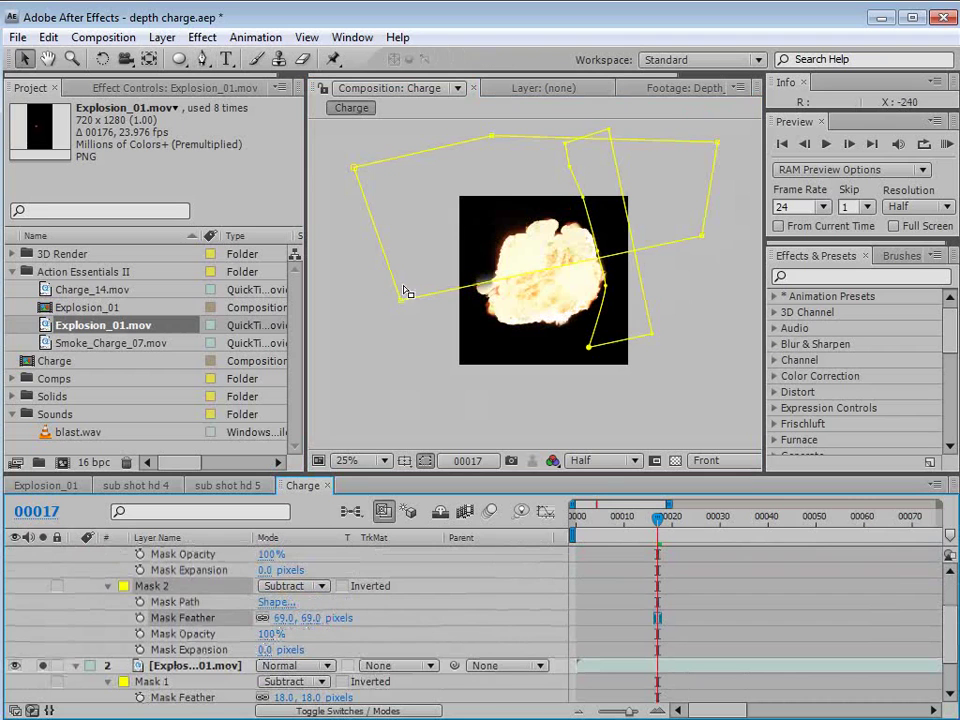
pyautogui.moveTo(404, 302); pyautogui.dragTo(419, 289)
pyautogui.moveTo(512, 315)
pyautogui.mouseDown()
pyautogui.moveTo(532, 313)
pyautogui.moveTo(517, 312)
pyautogui.mouseUp()
pyautogui.moveTo(425, 288); pyautogui.dragTo(420, 334)
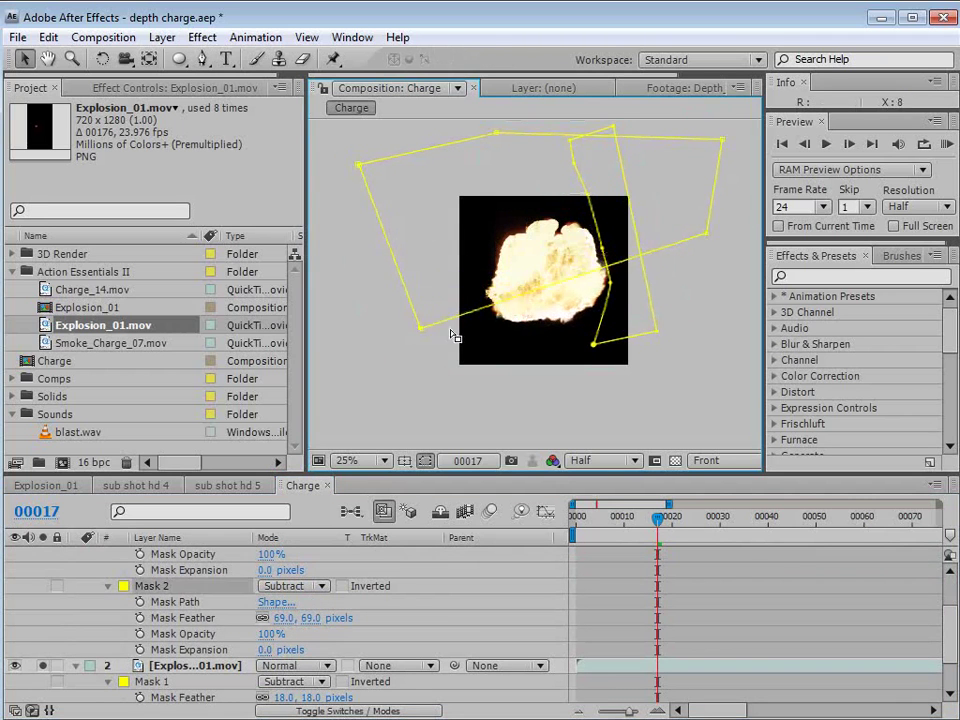
pyautogui.moveTo(553, 321); pyautogui.dragTo(545, 318)
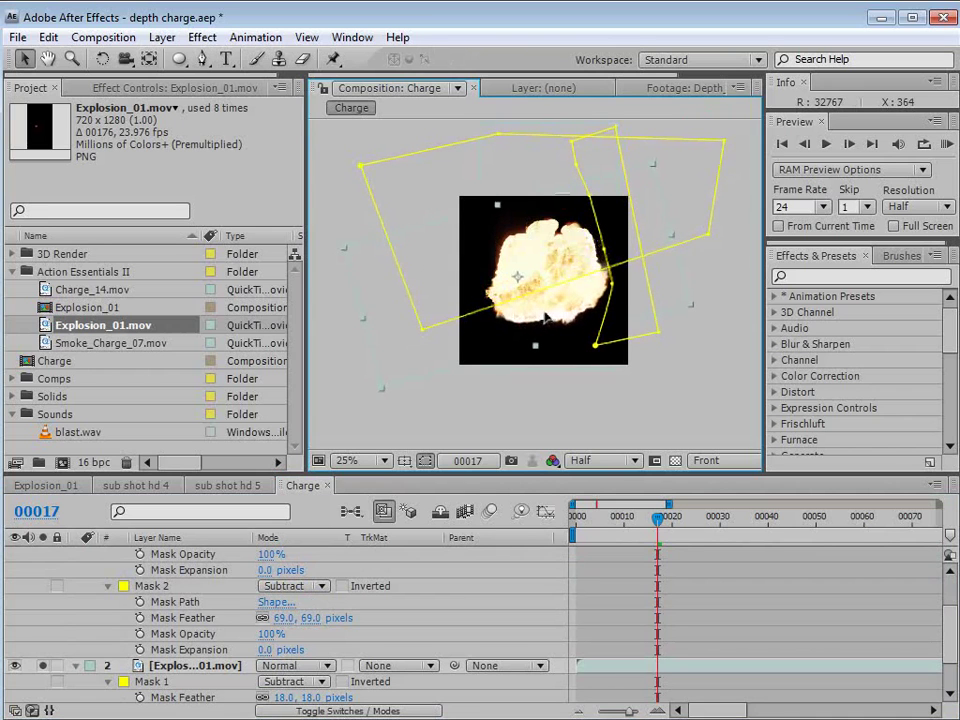
pyautogui.scroll(2, 546, 289)
pyautogui.scroll(-2, 630, 290)
pyautogui.scroll(2, 660, 339)
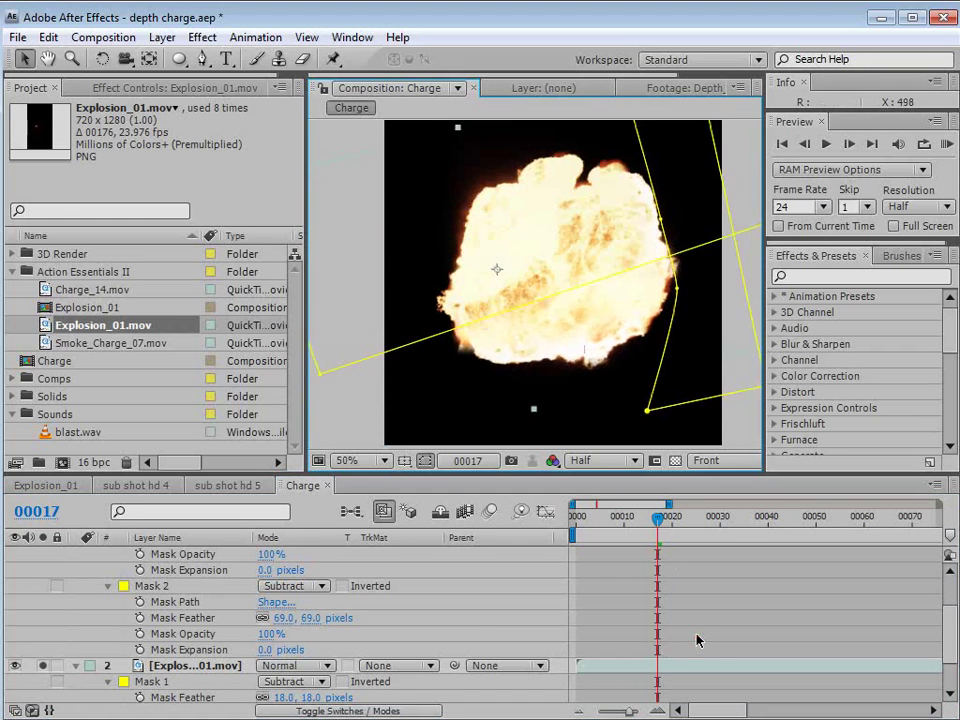
pyautogui.click(690, 517)
pyautogui.moveTo(690, 517); pyautogui.dragTo(669, 575)
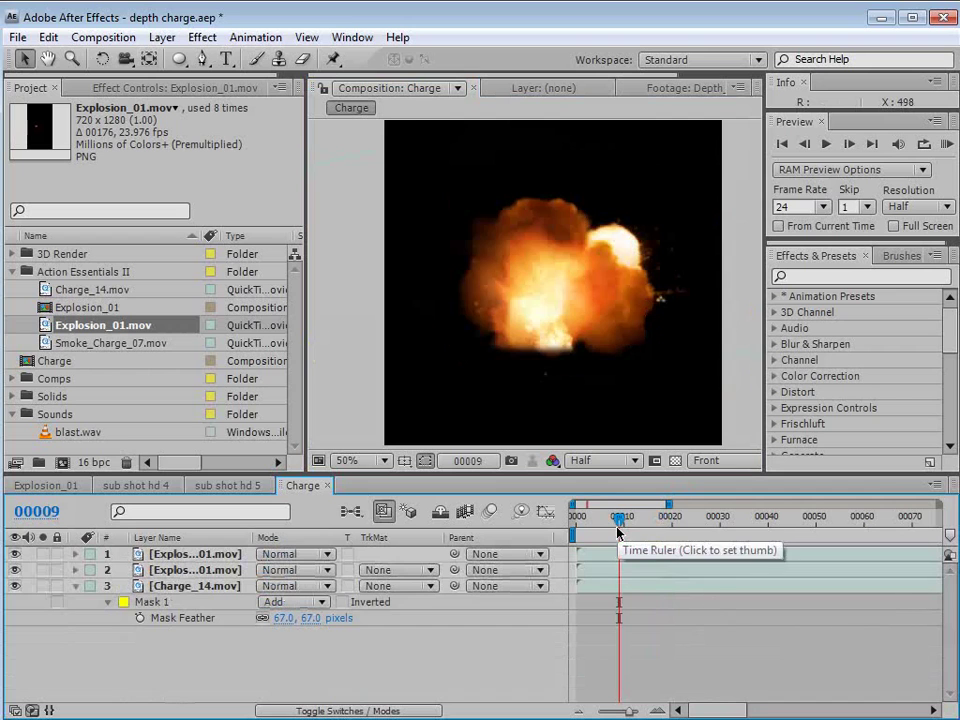
# Step: Hide both Explosion_01.mov layers and examine the Charge_14.mov blast's early frames, stopping at frame 7
pyautogui.moveTo(16, 571); pyautogui.dragTo(15, 554)
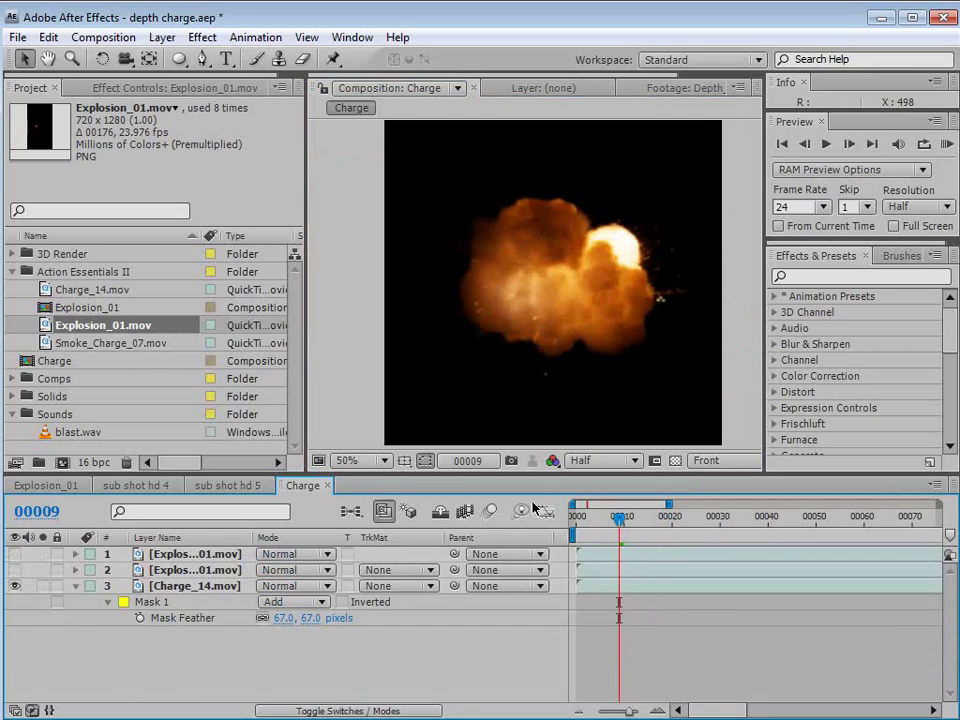
pyautogui.press('pageup')
pyautogui.press('pageup')
pyautogui.press('pageup')
pyautogui.press('pageup')
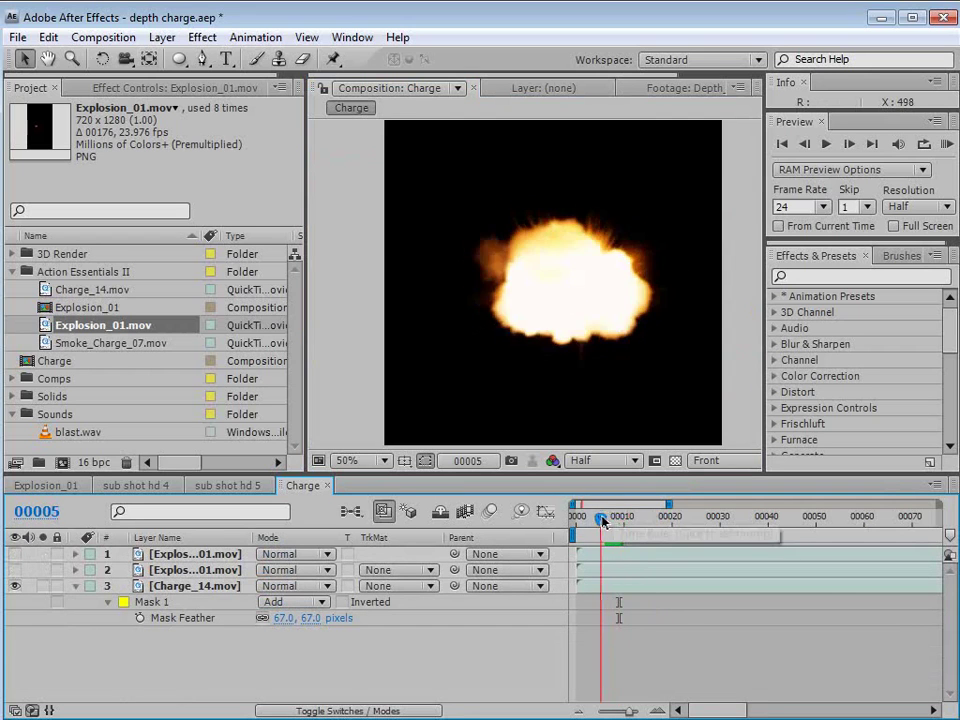
pyautogui.moveTo(600, 519)
pyautogui.mouseDown()
pyautogui.moveTo(579, 516)
pyautogui.moveTo(589, 527)
pyautogui.mouseUp()
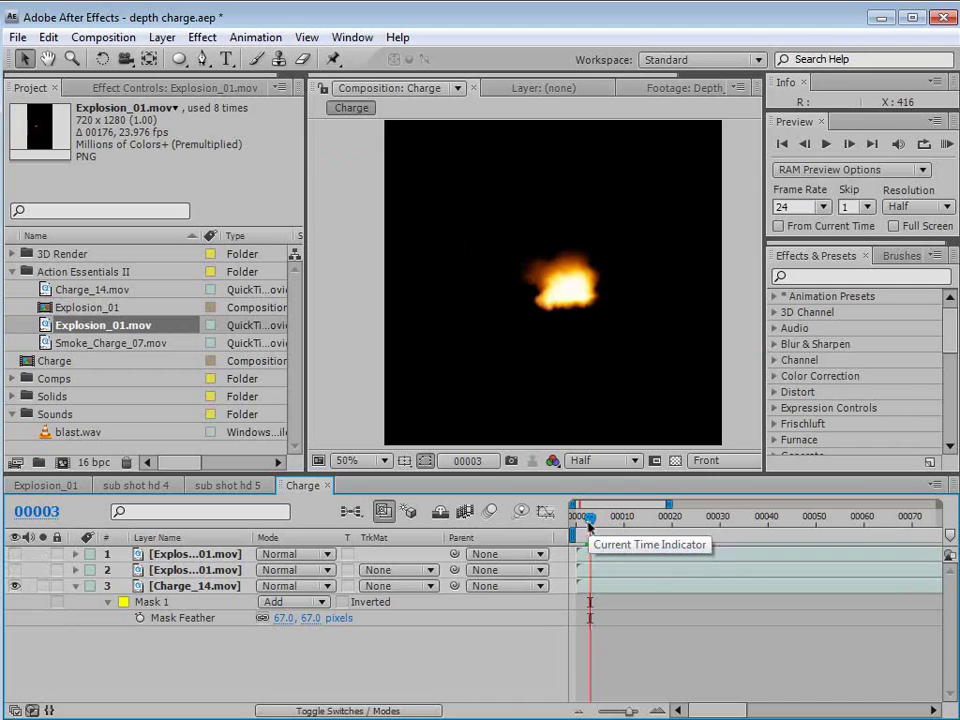
pyautogui.moveTo(589, 527); pyautogui.dragTo(610, 521)
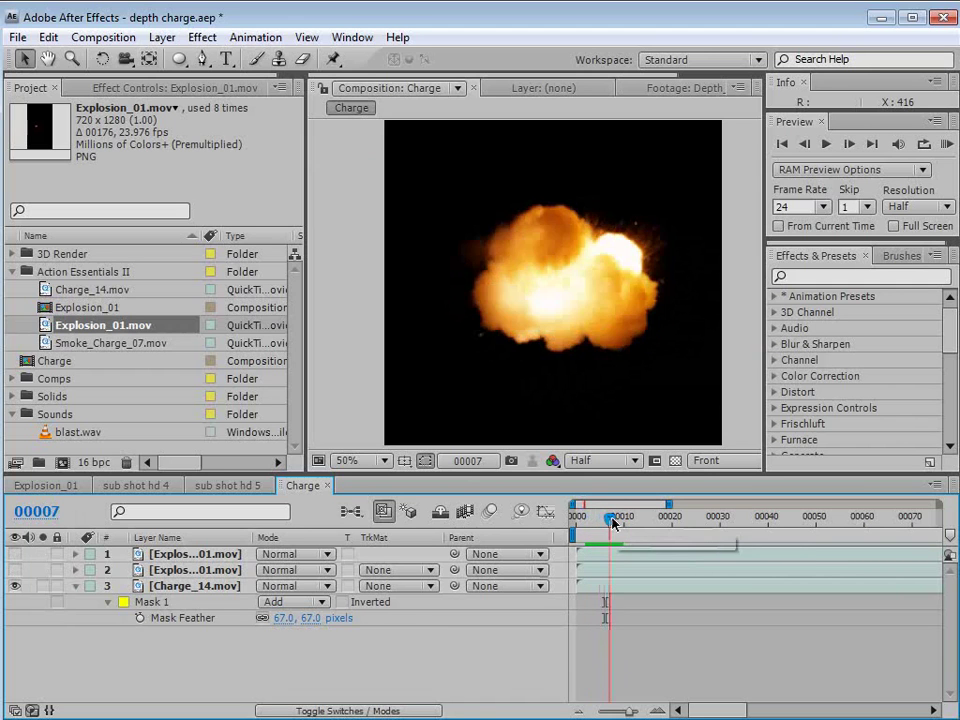
# Step: Show both Explosion_01.mov layers again, slide them earlier until the full fireball appears at frame 7, and nudge them slightly down
pyautogui.click(172, 573)
pyautogui.moveTo(15, 553); pyautogui.dragTo(15, 569)
pyautogui.click(194, 557)
pyautogui.moveTo(638, 570); pyautogui.dragTo(558, 583)
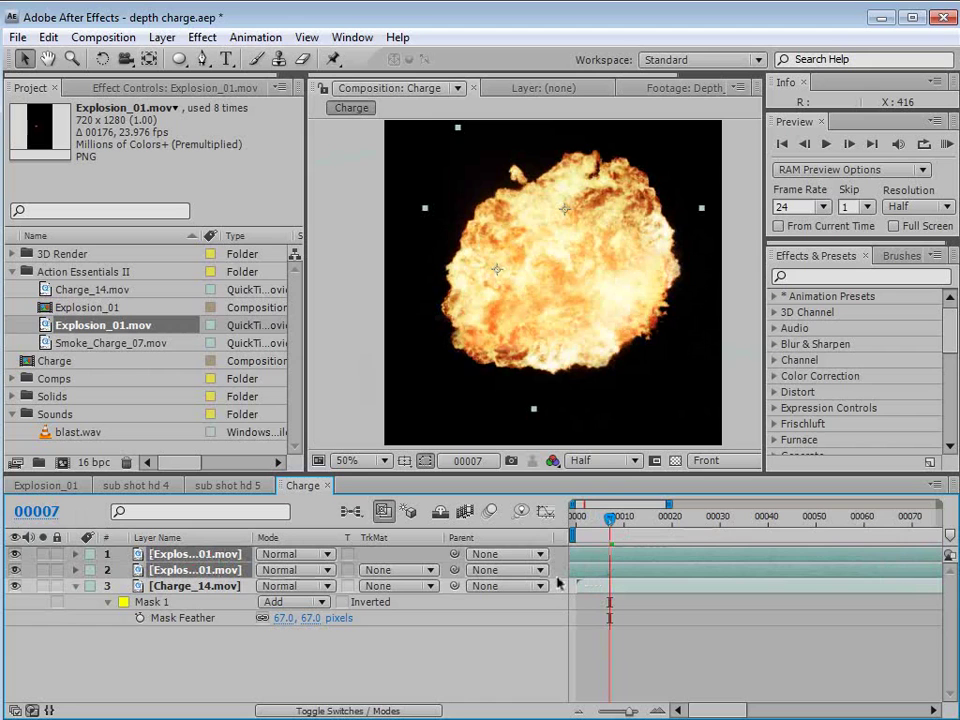
pyautogui.moveTo(527, 345); pyautogui.dragTo(528, 348)
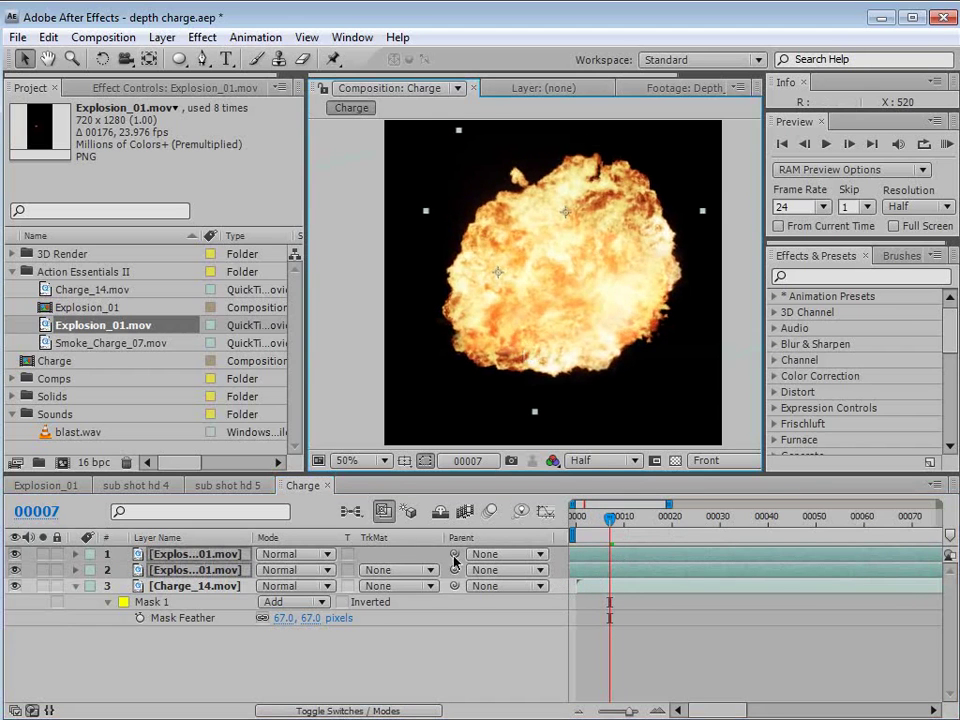
# Step: Fade in both Explosion_01.mov layers with opacity keyframes of 0% at frame 5 and 100% at frame 7, then check the blend
pyautogui.press('t')
pyautogui.click(123, 570)
pyautogui.click(123, 602)
pyautogui.press('pageup')
pyautogui.press('pageup')
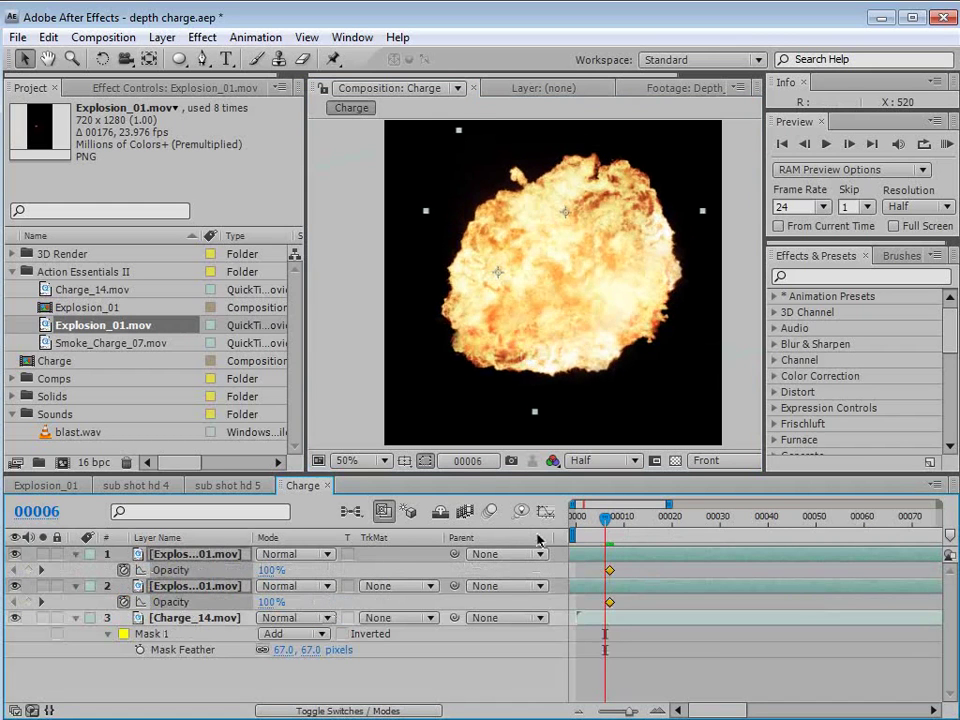
pyautogui.click(272, 570)
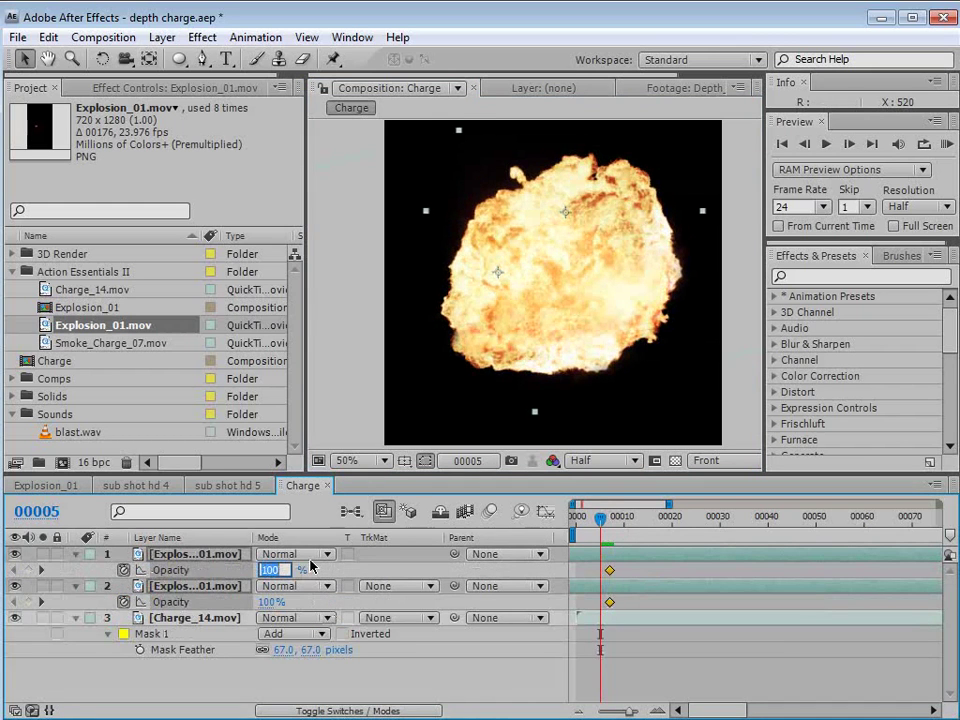
pyautogui.write('0')
pyautogui.press('Return')
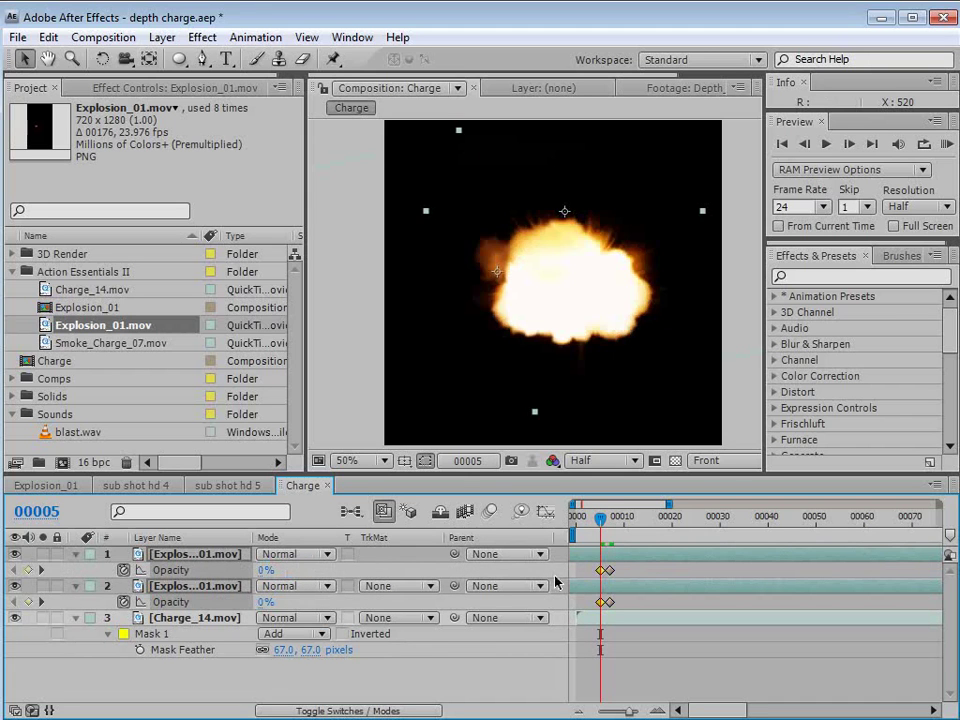
pyautogui.press('=')
pyautogui.moveTo(624, 518); pyautogui.dragTo(652, 600)
# Step: Add a null object to the Charge composition and rename it Explo
pyautogui.press('s')
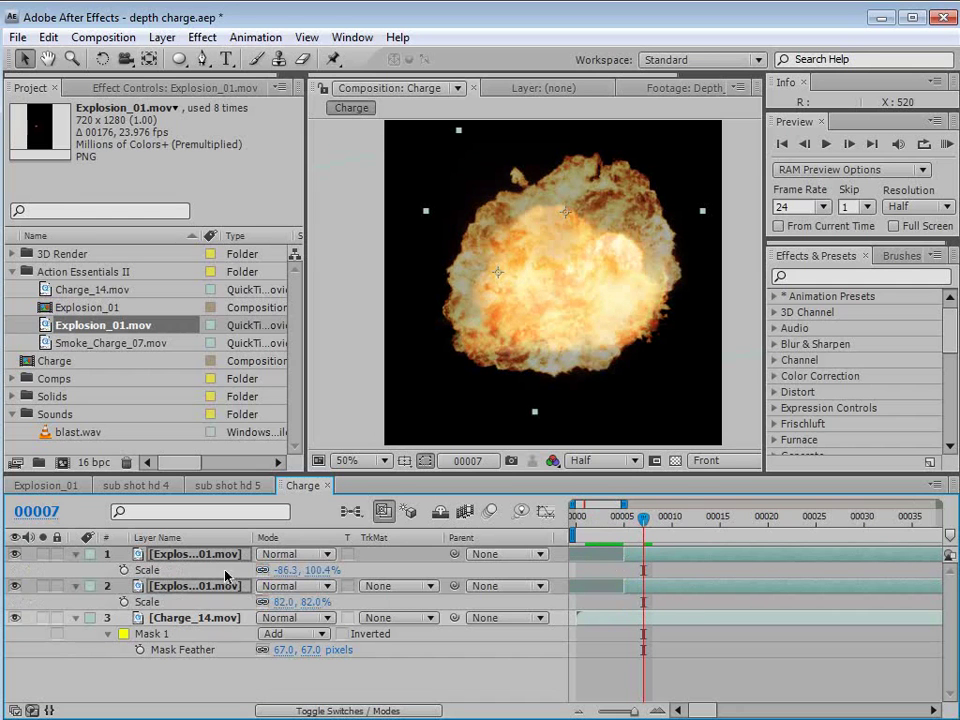
pyautogui.click(463, 678)
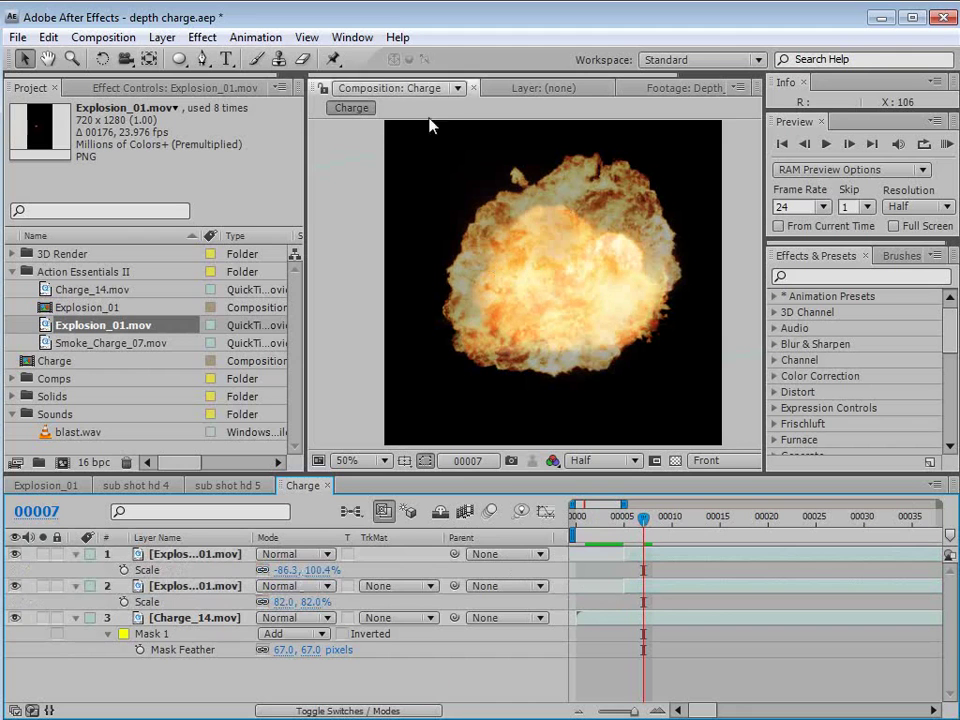
pyautogui.click(163, 38)
pyautogui.moveTo(185, 59)
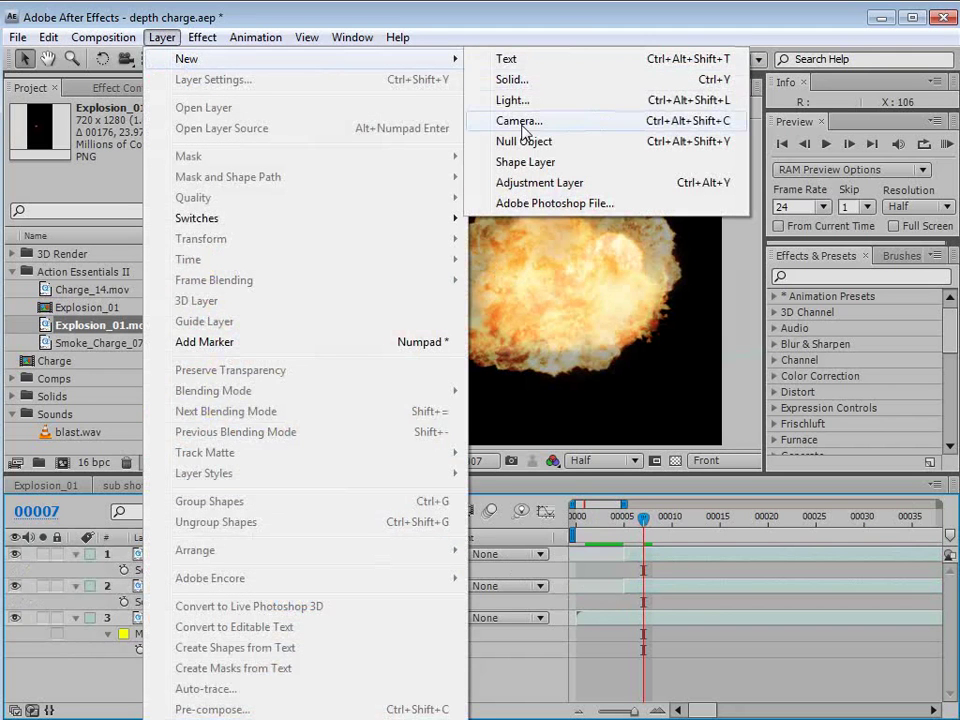
pyautogui.click(552, 146)
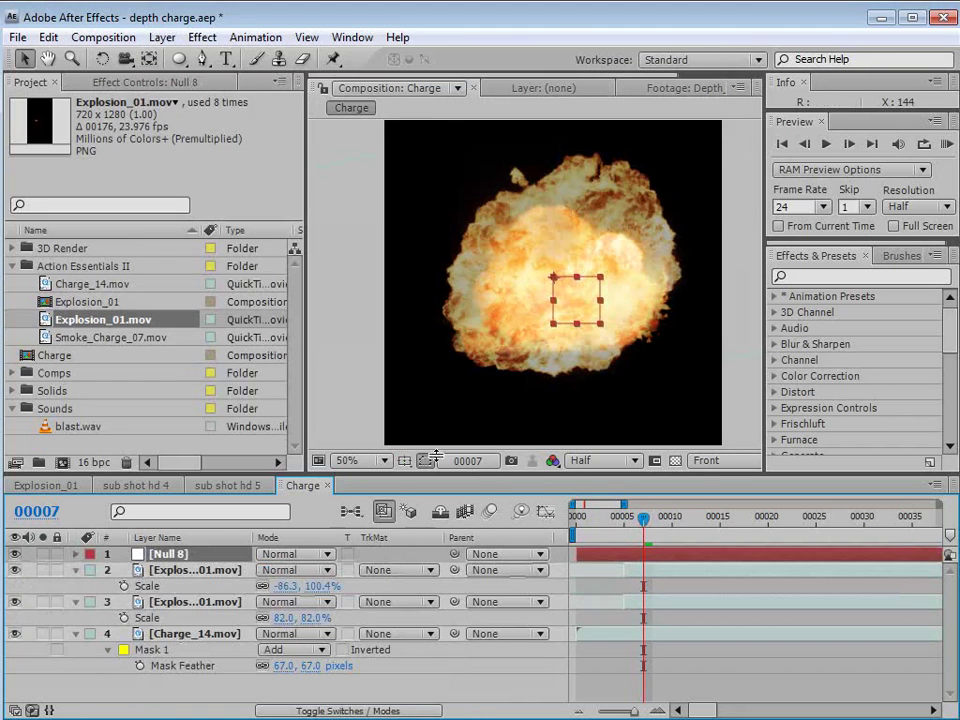
pyautogui.press('Return')
pyautogui.write('Explo')
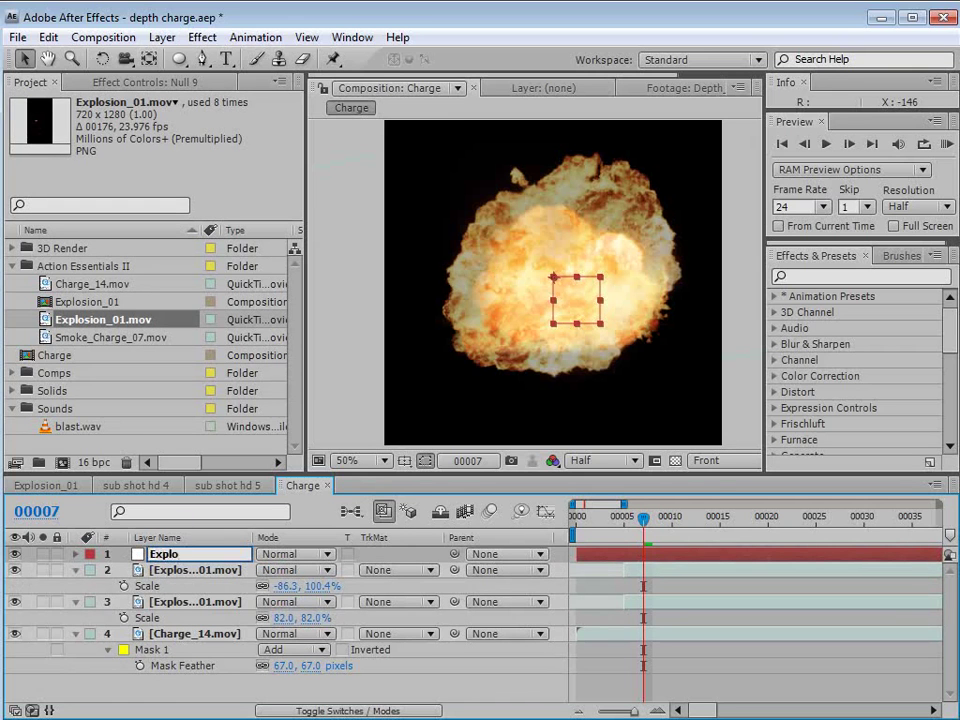
pyautogui.press('Return')
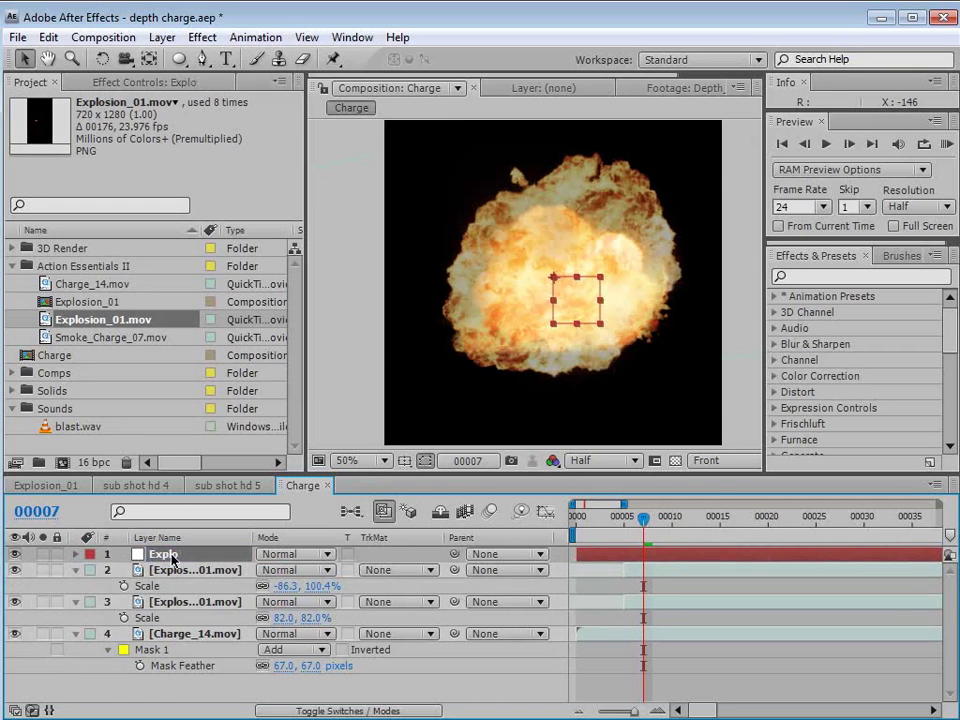
# Step: Parent both Explosion_01.mov layers to the Explo null and scale the null to 72% to match the Charge_14.mov fireball
pyautogui.click(200, 571)
pyautogui.keyDown('shift'); pyautogui.click(200, 603); pyautogui.keyUp('shift')
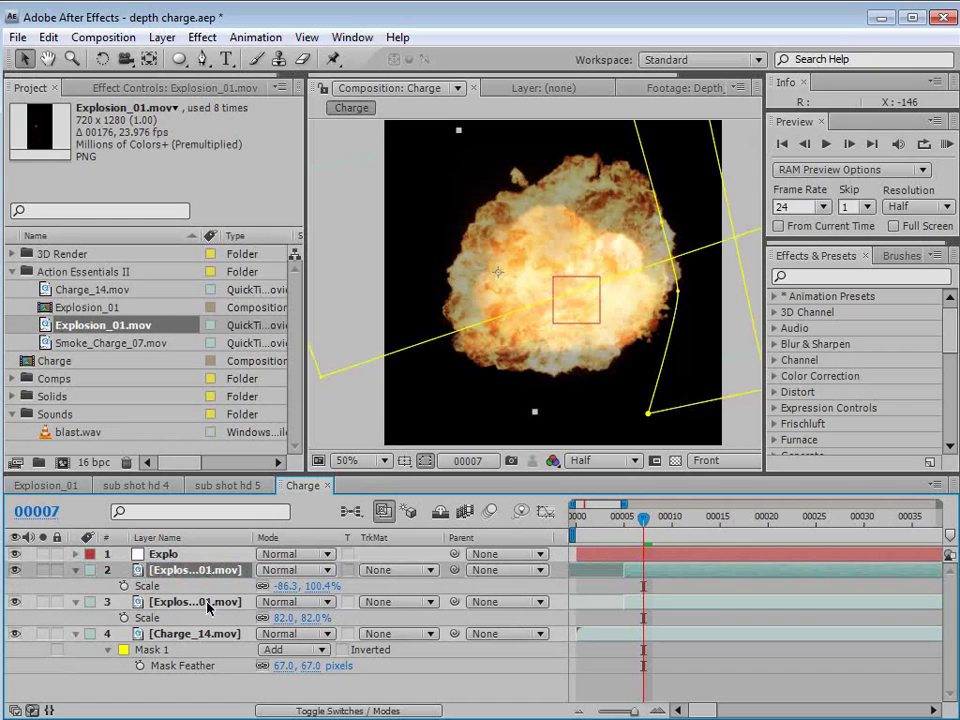
pyautogui.moveTo(455, 575); pyautogui.dragTo(180, 558)
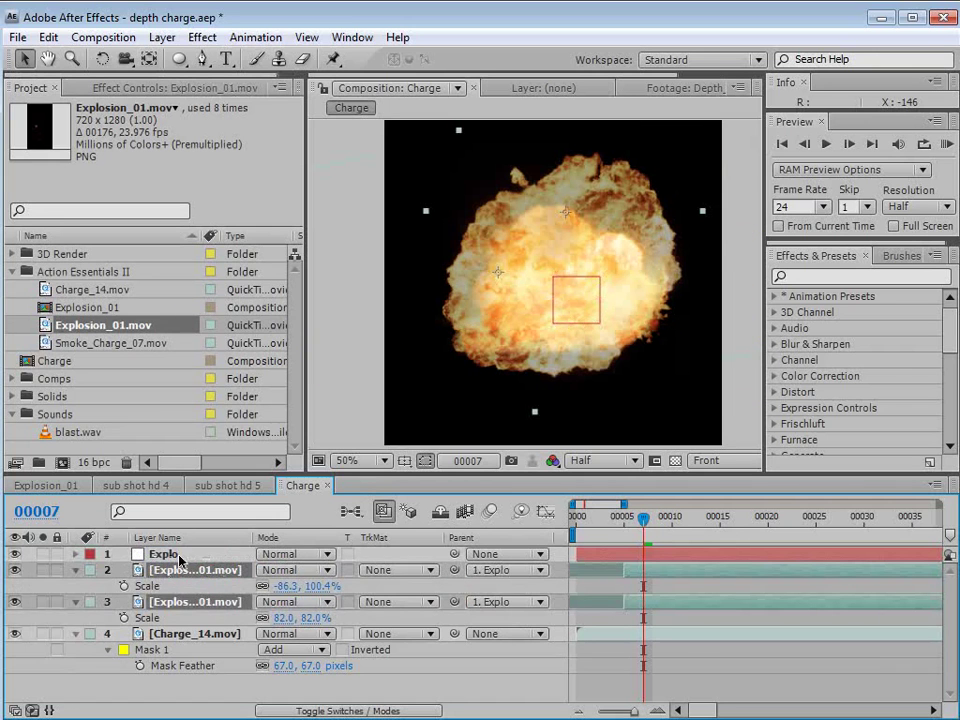
pyautogui.click(175, 558)
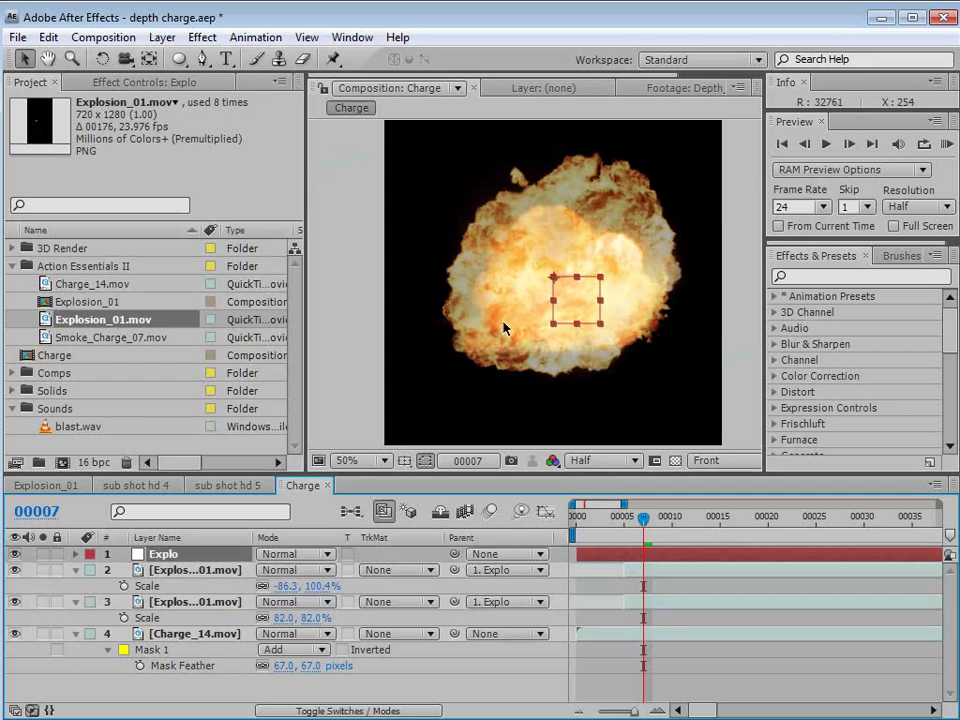
pyautogui.moveTo(584, 308); pyautogui.dragTo(564, 310)
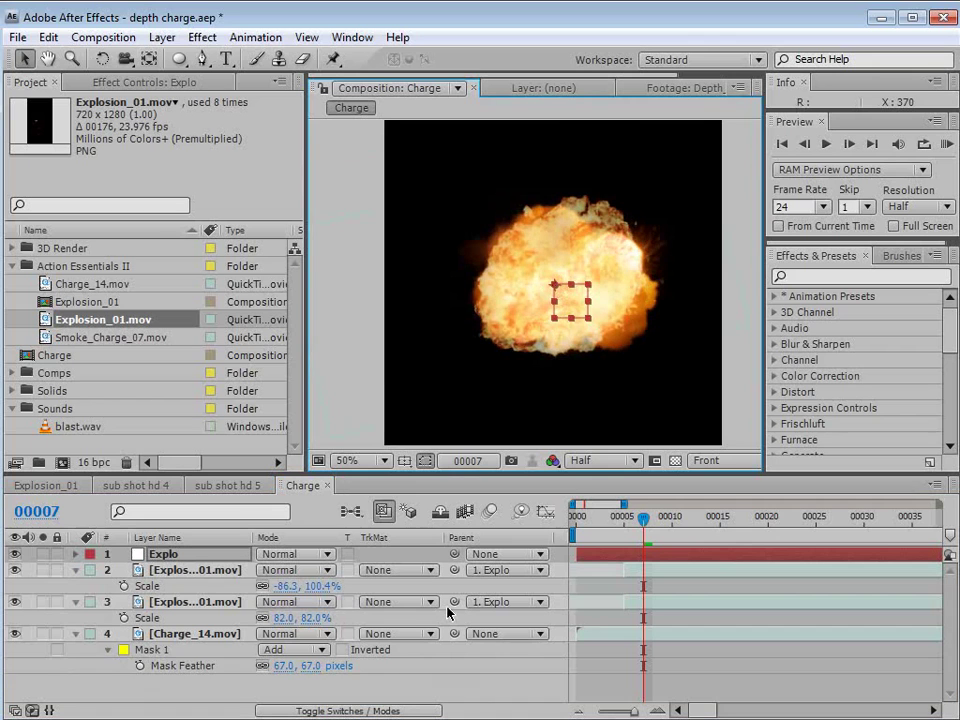
pyautogui.press('s')
# Step: Move the 100% opacity keyframes of both Explosion_01.mov layers to frame 8
pyautogui.press('=')
pyautogui.click(621, 581)
pyautogui.keyDown('shift'); pyautogui.click(621, 615); pyautogui.keyUp('shift')
pyautogui.press('t')
pyautogui.moveTo(622, 593); pyautogui.dragTo(689, 591)
# Step: Keyframe the Explo null's scale at 72% on frame 9 and at a smaller value on frame 5
pyautogui.moveTo(692, 519); pyautogui.dragTo(746, 528)
pyautogui.click(157, 556)
pyautogui.click(124, 570)
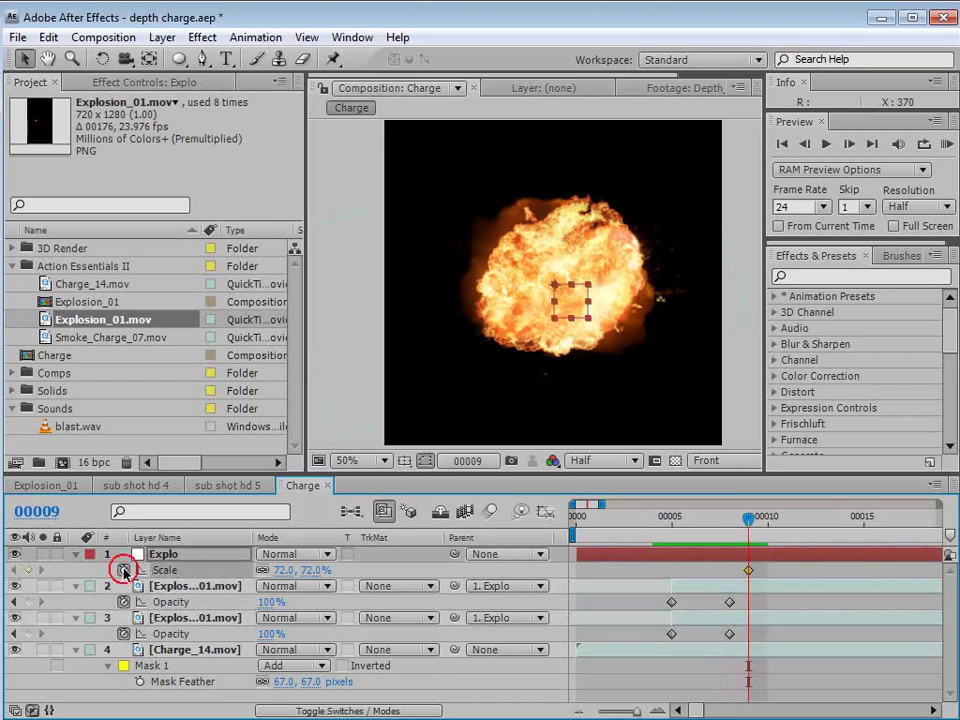
pyautogui.moveTo(748, 520); pyautogui.dragTo(671, 521)
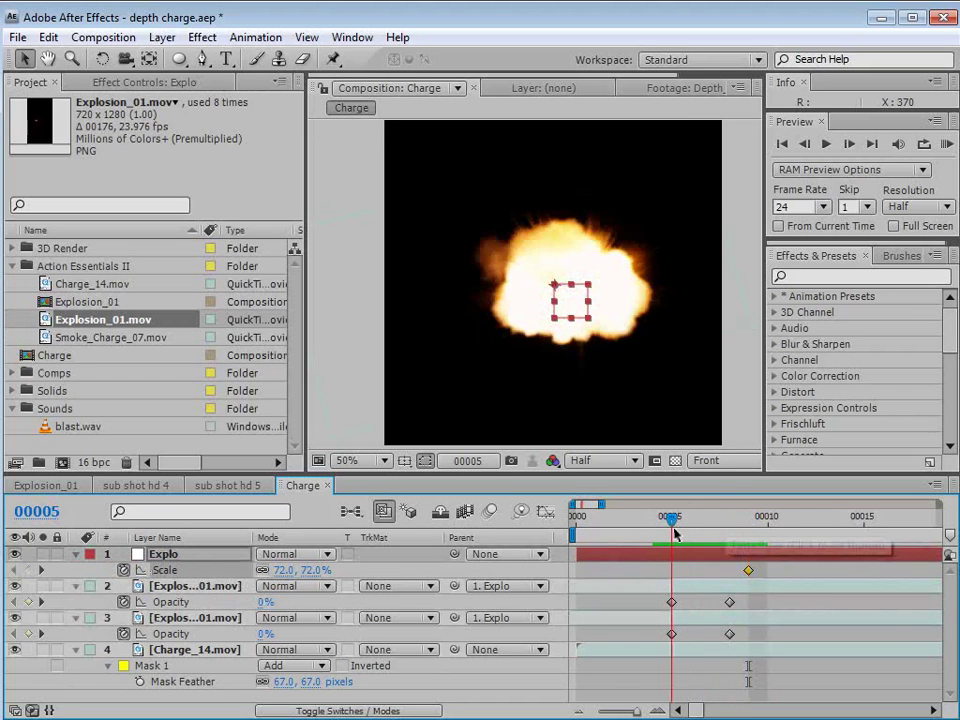
pyautogui.moveTo(310, 573); pyautogui.dragTo(287, 573)
# Step: Start the fade and the Explo scale-up at frame 4, and raise the null's scale to 93% at frame 9
pyautogui.moveTo(671, 521)
pyautogui.mouseDown()
pyautogui.moveTo(729, 521)
pyautogui.moveTo(709, 521)
pyautogui.moveTo(711, 535)
pyautogui.moveTo(691, 521)
pyautogui.moveTo(710, 521)
pyautogui.moveTo(671, 521)
pyautogui.moveTo(740, 521)
pyautogui.moveTo(697, 540)
pyautogui.moveTo(731, 540)
pyautogui.moveTo(670, 540)
pyautogui.mouseUp()
pyautogui.click(42, 585)
pyautogui.click(42, 617)
pyautogui.moveTo(307, 570); pyautogui.dragTo(307, 585)
pyautogui.moveTo(671, 521); pyautogui.dragTo(760, 566)
pyautogui.moveTo(748, 518); pyautogui.dragTo(683, 549)
# Step: Enable motion blur for the composition and for both Explosion_01.mov layers
pyautogui.click(488, 511)
pyautogui.press('F4')
pyautogui.click(335, 586)
pyautogui.click(334, 618)
pyautogui.click(534, 571)
pyautogui.moveTo(629, 525); pyautogui.dragTo(761, 520)
# Step: End the work area at frame 20 and run a RAM preview of the explosion
pyautogui.press('-')
pyautogui.moveTo(623, 520)
pyautogui.mouseDown()
pyautogui.moveTo(651, 524)
pyautogui.moveTo(629, 527)
pyautogui.mouseUp()
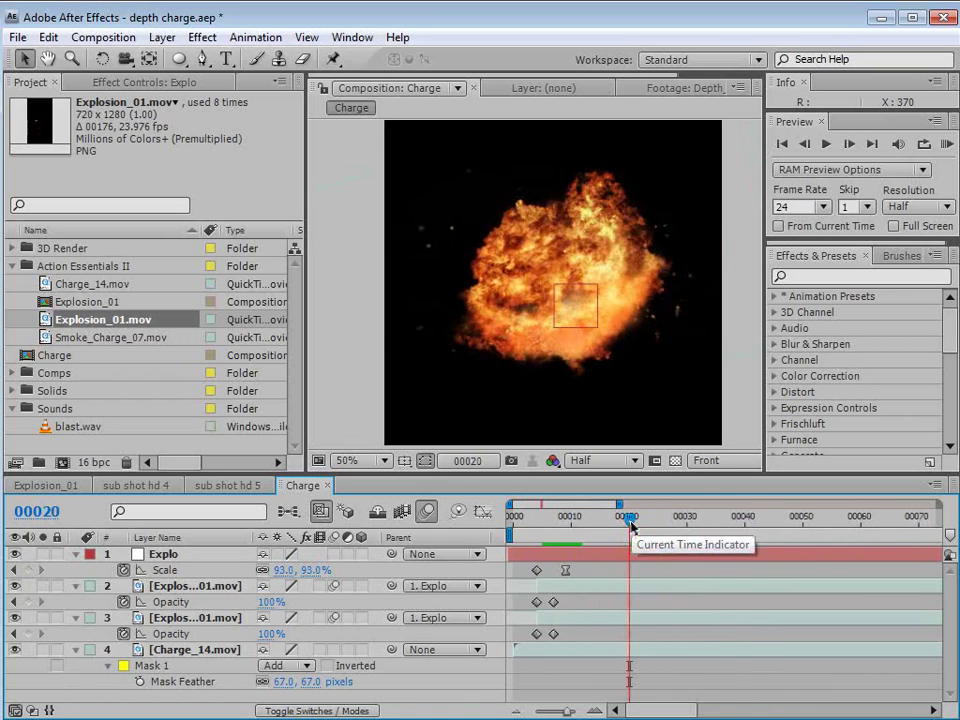
pyautogui.press('n')
pyautogui.press('KP_0')
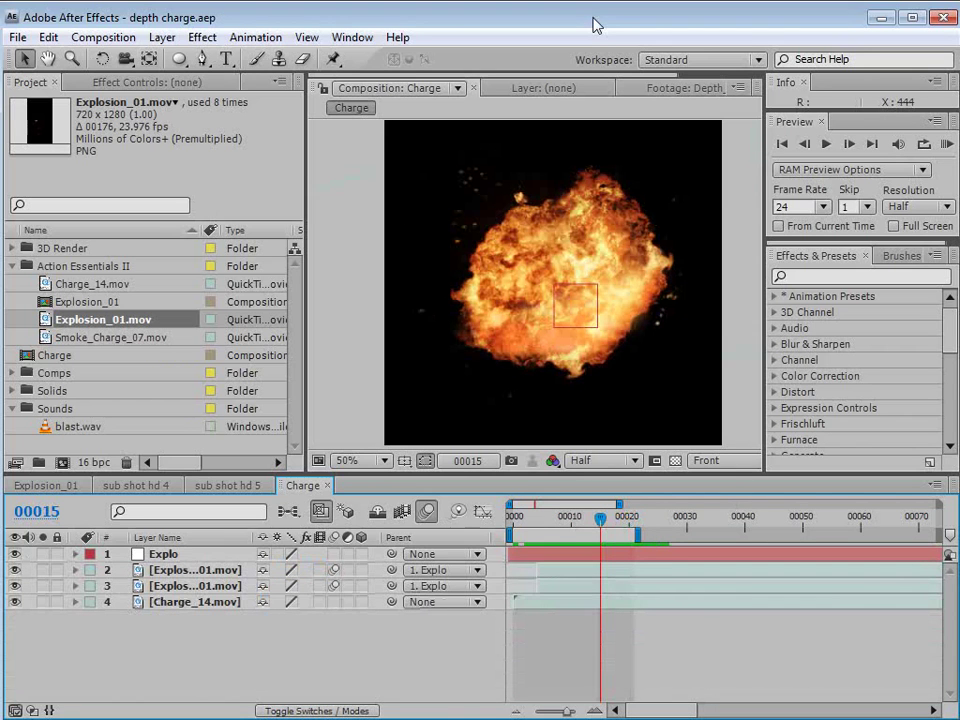
# Step: Pre-compose all four layers as Explo_Comop, moving all attributes into the new composition
pyautogui.click(166, 555)
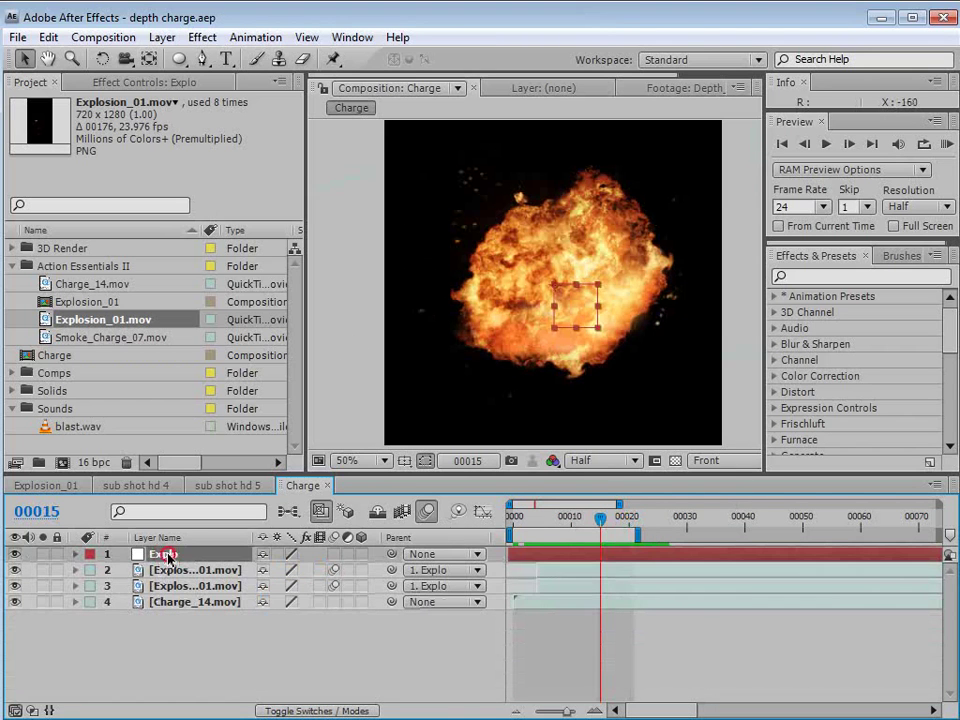
pyautogui.keyDown('shift'); pyautogui.click(160, 602); pyautogui.keyUp('shift')
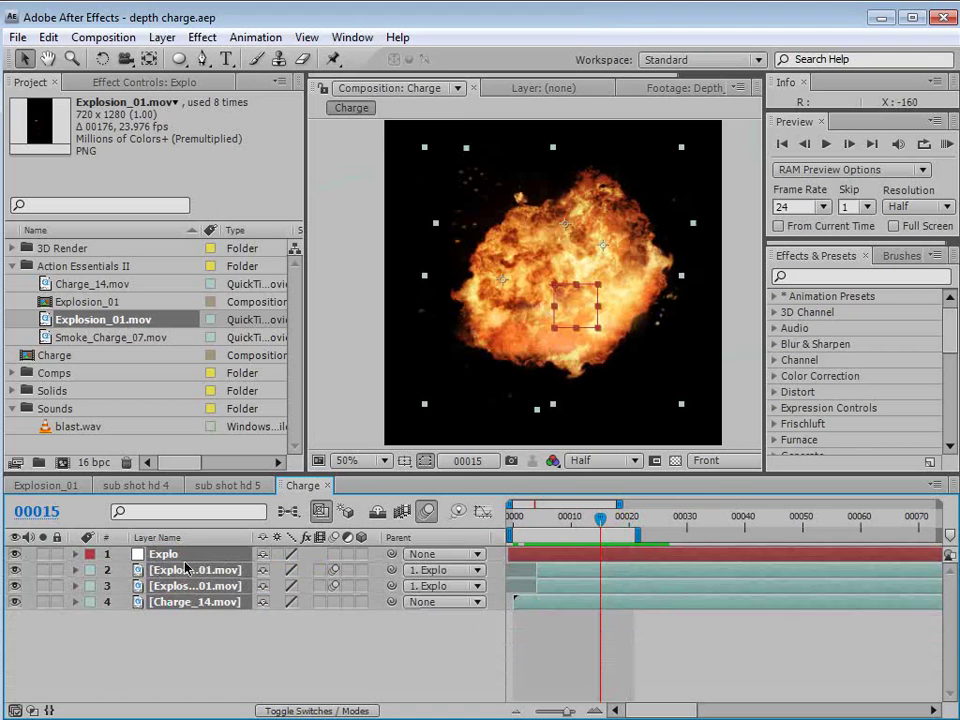
pyautogui.click(162, 37)
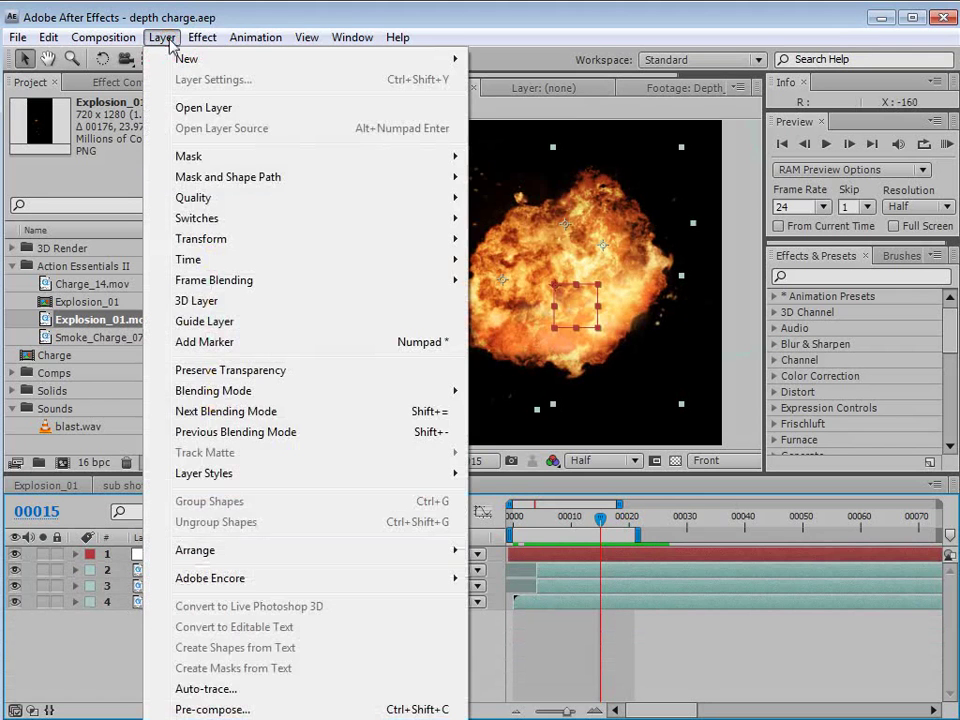
pyautogui.click(212, 709)
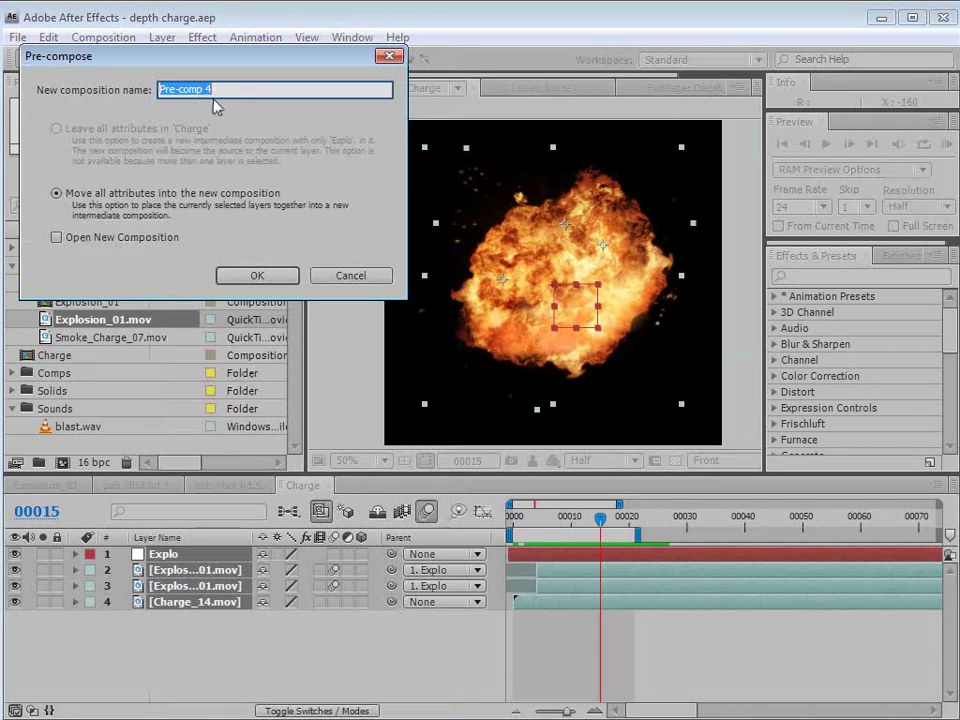
pyautogui.write('Explo_Comop')
pyautogui.click(258, 275)
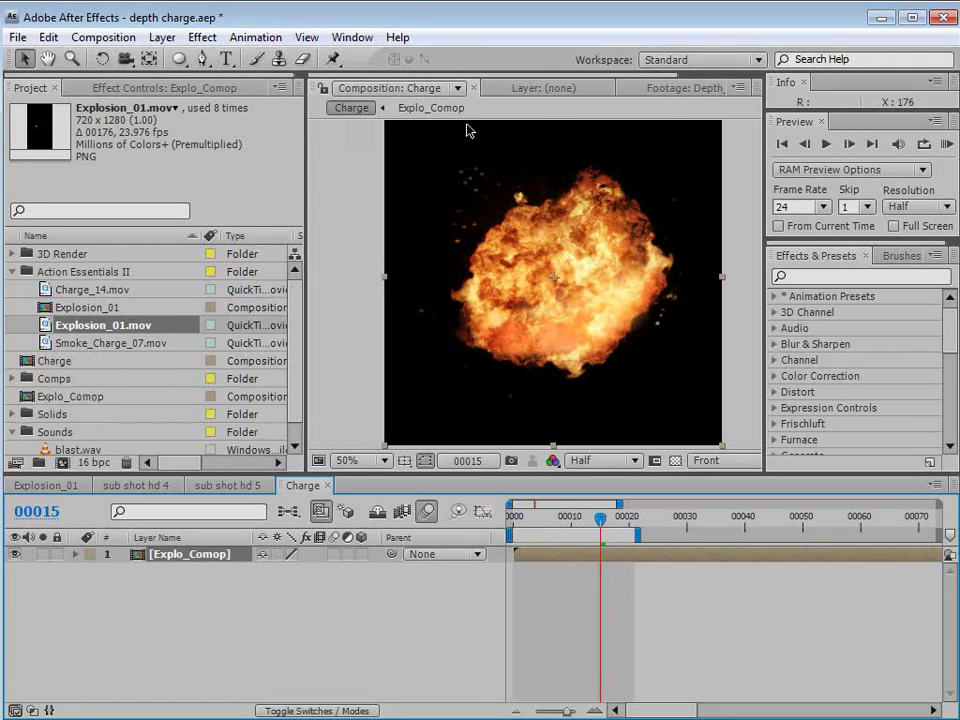
# Step: Add another null object to the Charge composition and parent the Explo_Comop layer to it
pyautogui.moveTo(590, 517); pyautogui.dragTo(569, 518)
pyautogui.click(163, 37)
pyautogui.moveTo(178, 58)
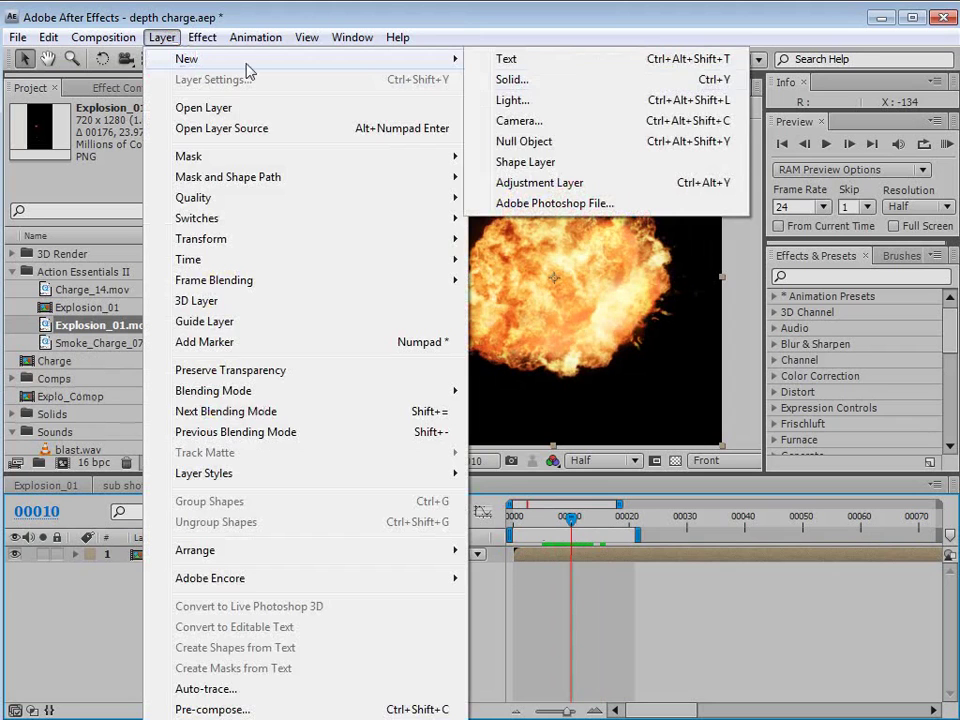
pyautogui.click(545, 145)
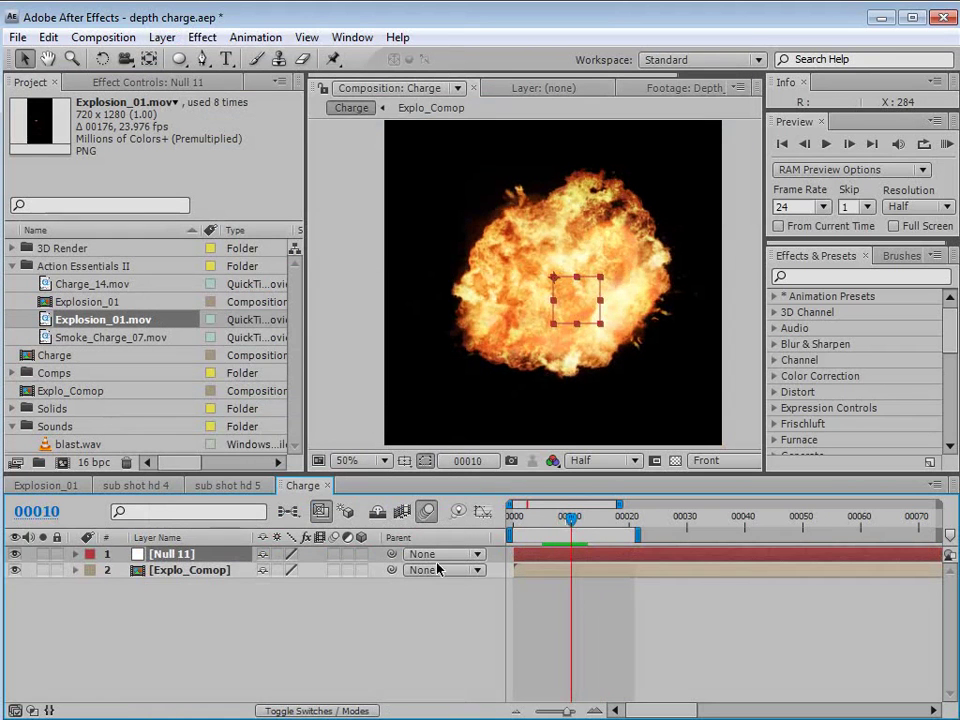
pyautogui.click(195, 571)
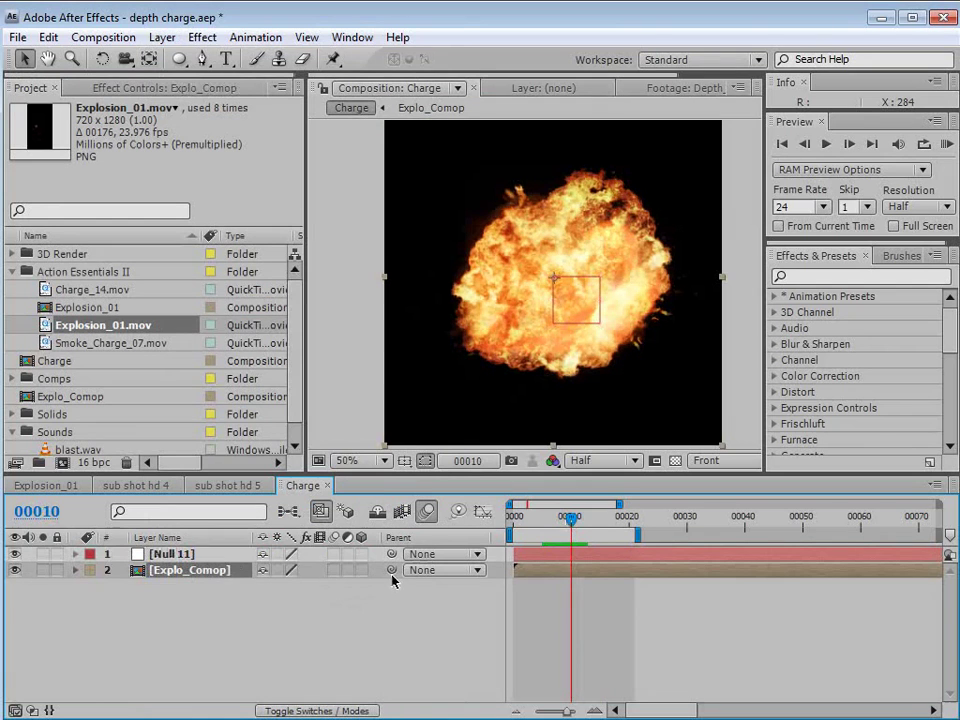
pyautogui.moveTo(394, 573); pyautogui.dragTo(182, 555)
# Step: Keyframe the new null's scale at 100% on frame 10 and 29% on frame 33 so the explosion shrinks
pyautogui.press('pageup')
pyautogui.press('pageup')
pyautogui.press('pageup')
pyautogui.press('s')
pyautogui.moveTo(563, 525)
pyautogui.mouseDown()
pyautogui.moveTo(553, 516)
pyautogui.moveTo(570, 516)
pyautogui.mouseUp()
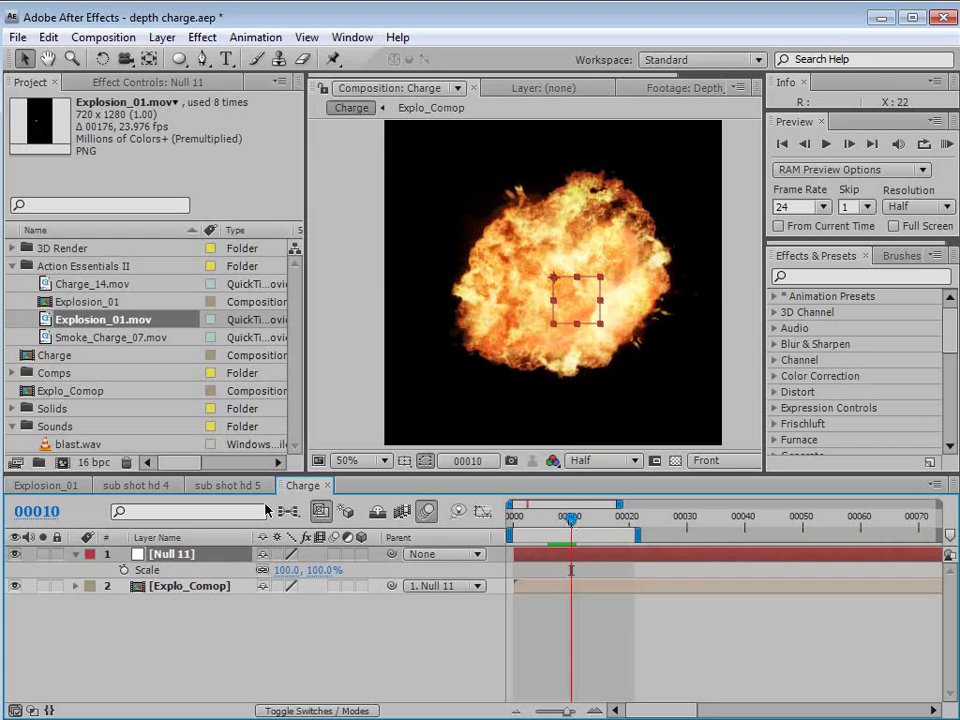
pyautogui.click(124, 570)
pyautogui.moveTo(570, 520); pyautogui.dragTo(705, 530)
pyautogui.moveTo(312, 577); pyautogui.dragTo(197, 440)
# Step: Extend the work area past frame 30 and move the null's ending scale keyframe to frame 28
pyautogui.moveTo(626, 534); pyautogui.dragTo(709, 532)
pyautogui.moveTo(562, 526)
pyautogui.mouseDown()
pyautogui.moveTo(540, 514)
pyautogui.moveTo(547, 521)
pyautogui.mouseUp()
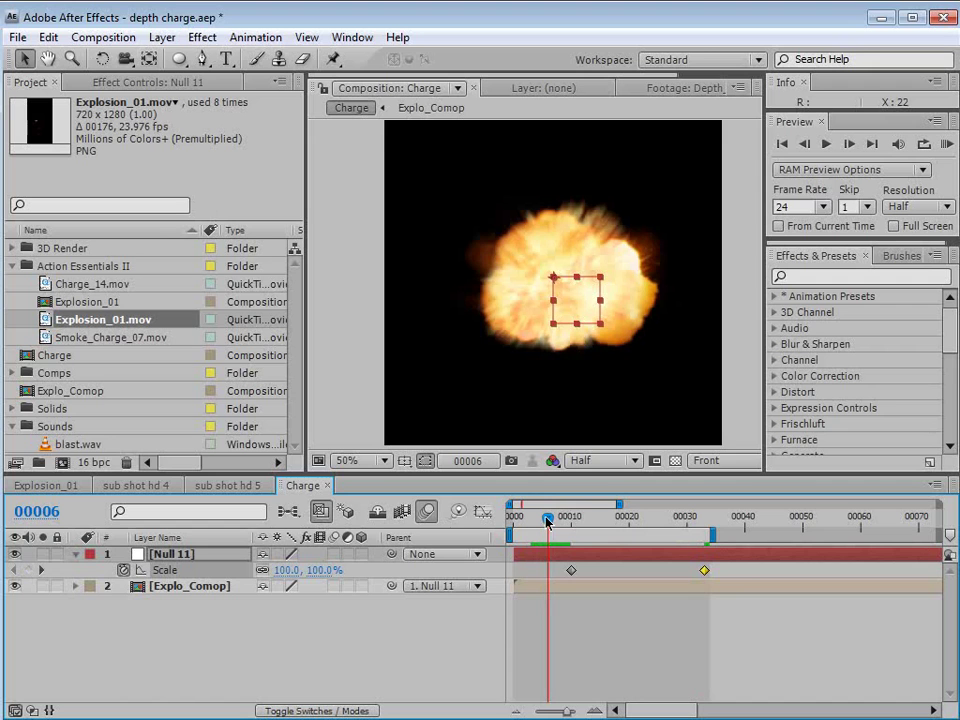
pyautogui.moveTo(548, 532); pyautogui.dragTo(664, 536)
pyautogui.moveTo(704, 570); pyautogui.dragTo(675, 570)
pyautogui.moveTo(573, 527); pyautogui.dragTo(676, 541)
# Step: Keyframe the null's rotation from 0° at frame 10 to a slight clockwise turn at frame 28
pyautogui.hotkey('shift', 'r')
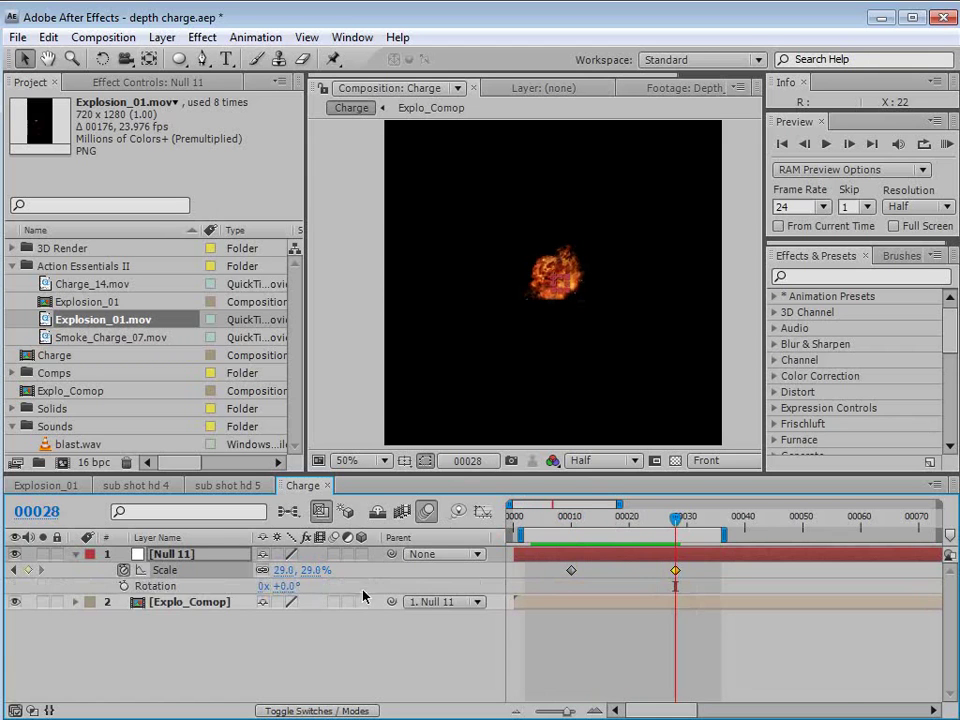
pyautogui.click(124, 586)
pyautogui.moveTo(676, 588); pyautogui.dragTo(573, 590)
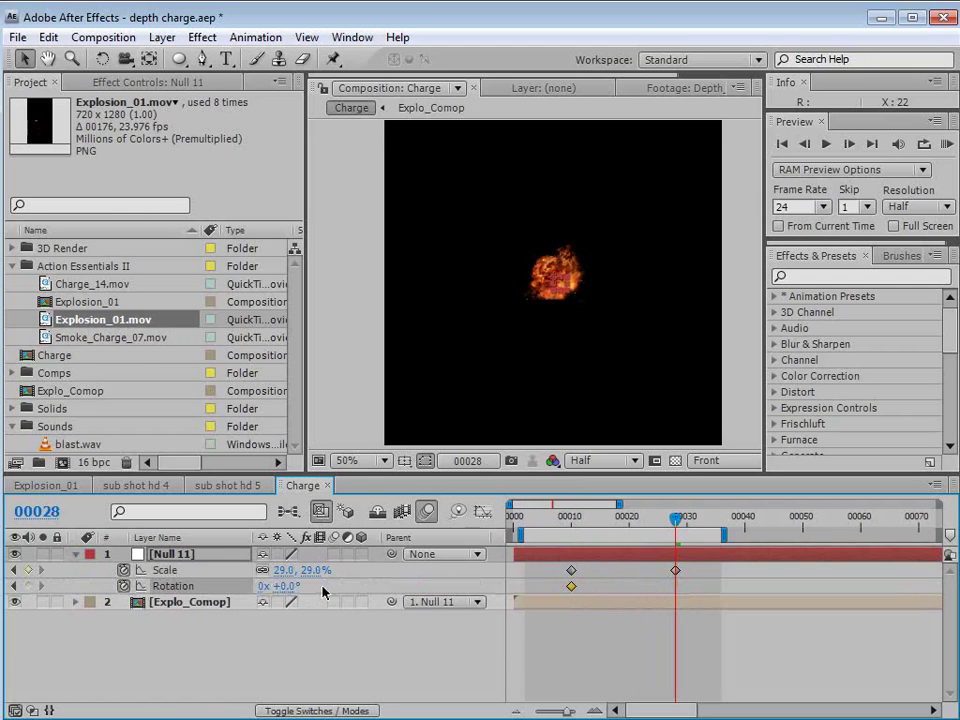
pyautogui.moveTo(290, 592)
pyautogui.mouseDown()
pyautogui.moveTo(312, 590)
pyautogui.moveTo(298, 590)
pyautogui.mouseUp()
# Step: Apply Easy Ease to the null's scale and rotation keyframes at frame 10
pyautogui.click(576, 517)
pyautogui.moveTo(579, 517); pyautogui.dragTo(571, 565)
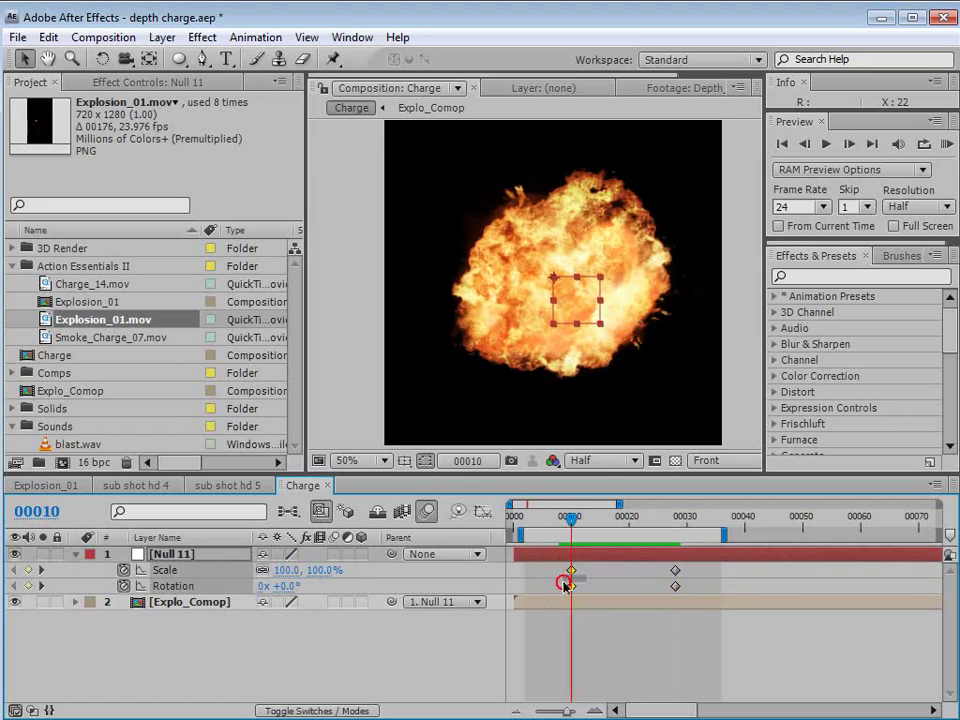
pyautogui.click(571, 586)
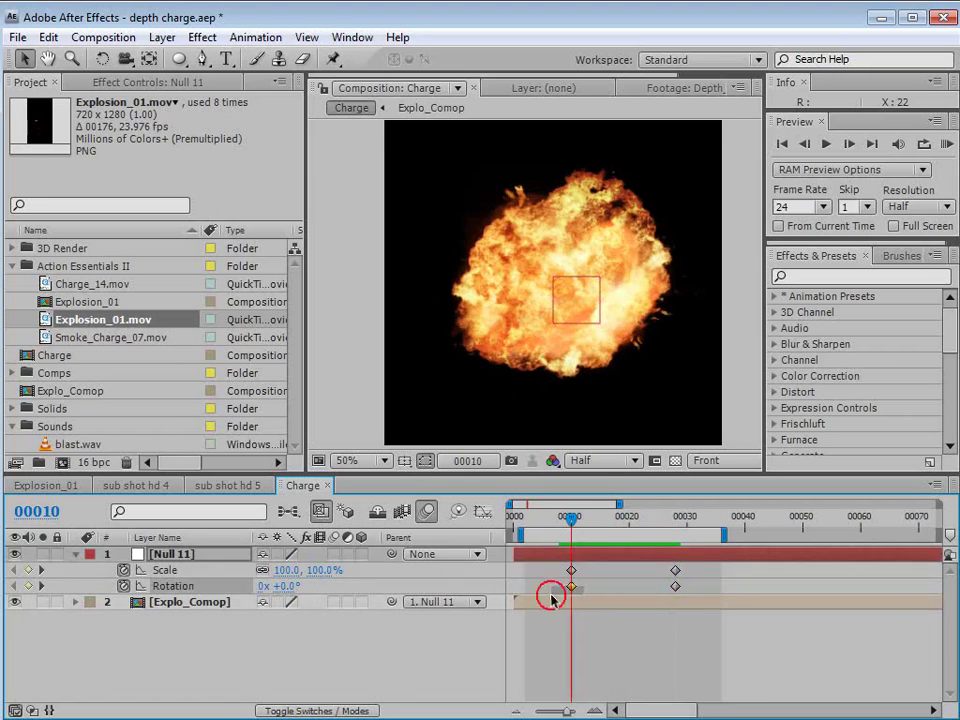
pyautogui.moveTo(596, 566); pyautogui.dragTo(556, 597)
pyautogui.press('F9')
# Step: Set the null's scale to 50% and its rotation to 26° at frame 28
pyautogui.moveTo(571, 522); pyautogui.dragTo(669, 545)
pyautogui.press('pagedown')
pyautogui.click(272, 586)
pyautogui.moveTo(265, 586); pyautogui.dragTo(332, 570)
# Step: Apply Easy Ease to the null's scale and rotation keyframes at frame 28 and check the collapse through frame 45
pyautogui.click(663, 518)
pyautogui.moveTo(663, 518); pyautogui.dragTo(647, 518)
pyautogui.keyDown('shift'); pyautogui.click(675, 586); pyautogui.keyUp('shift')
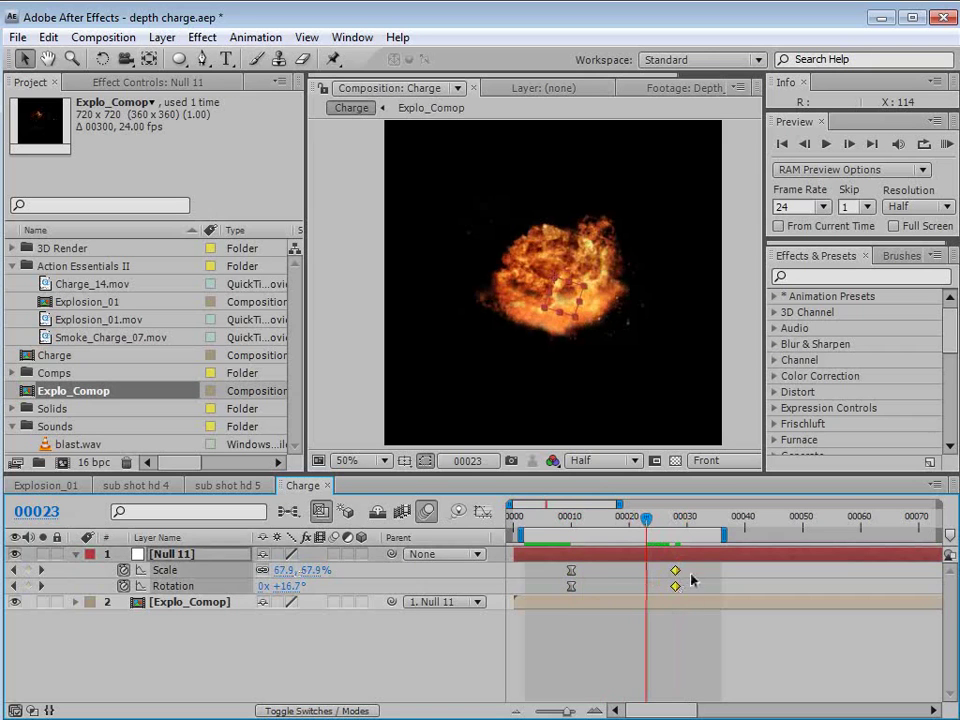
pyautogui.press('F9')
pyautogui.moveTo(647, 527); pyautogui.dragTo(757, 546)
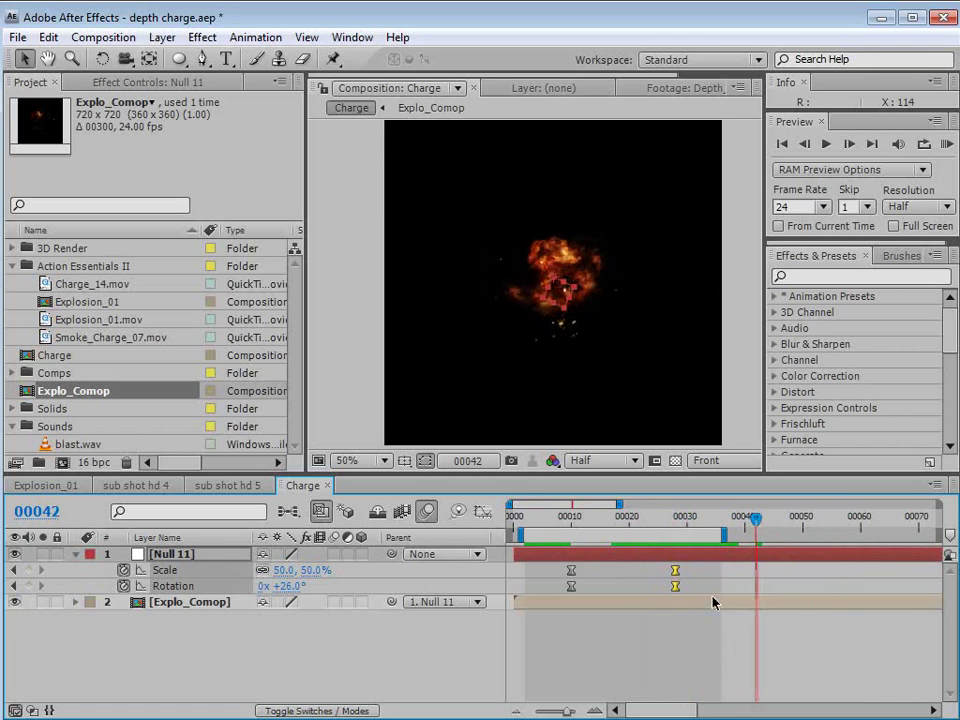
pyautogui.click(711, 587)
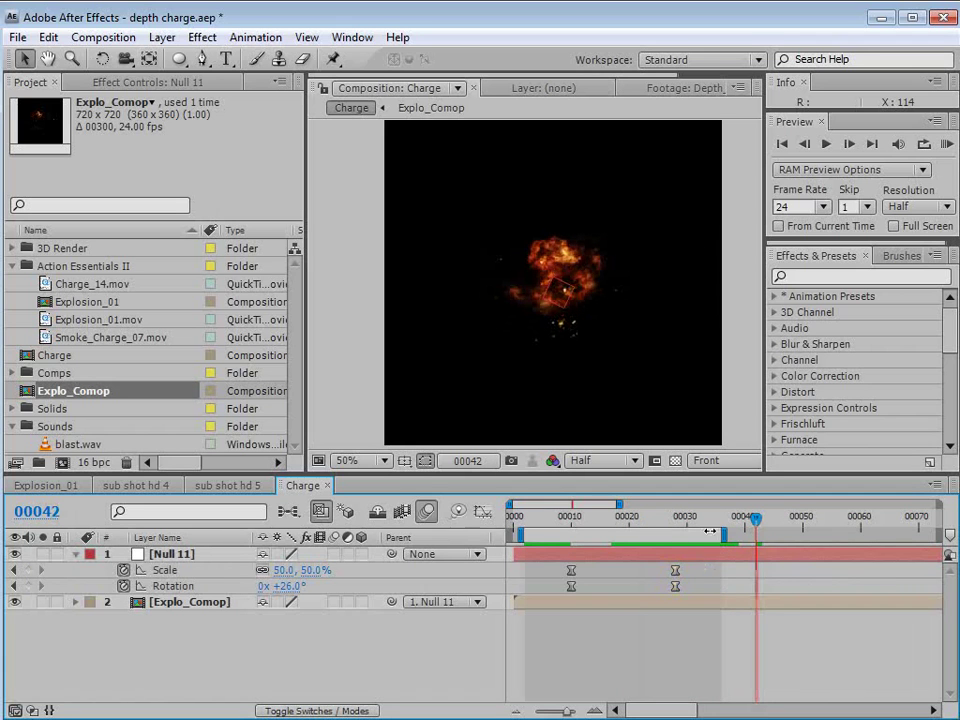
pyautogui.moveTo(752, 521); pyautogui.dragTo(773, 521)
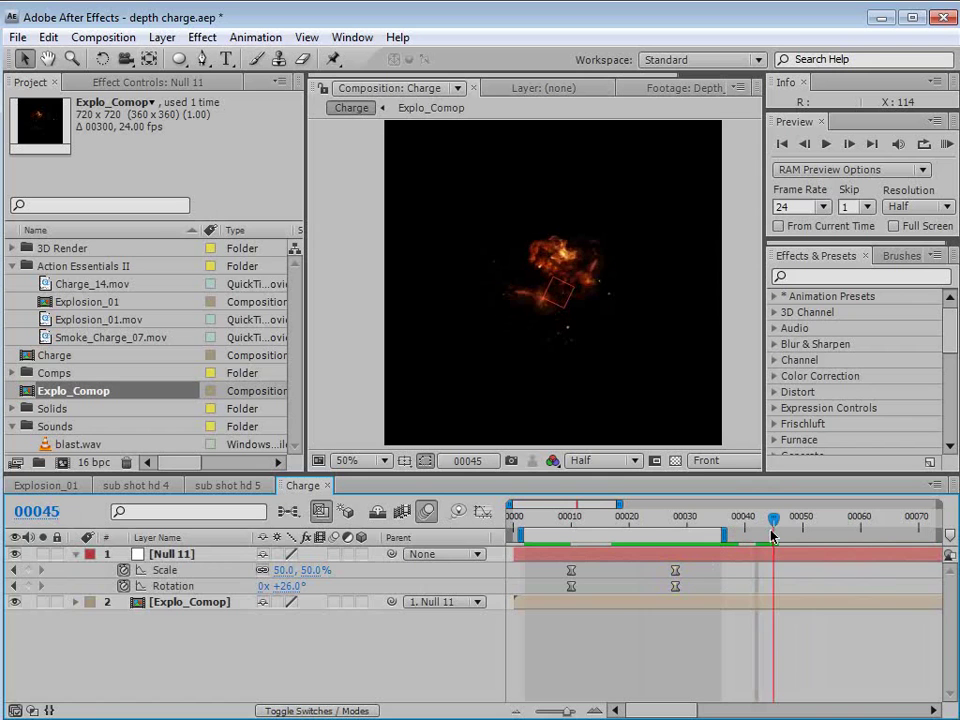
# Step: Open the Explo_Comop pre-comp and enable Time Remapping on both Explosion_01.mov layers
pyautogui.doubleClick(536, 600)
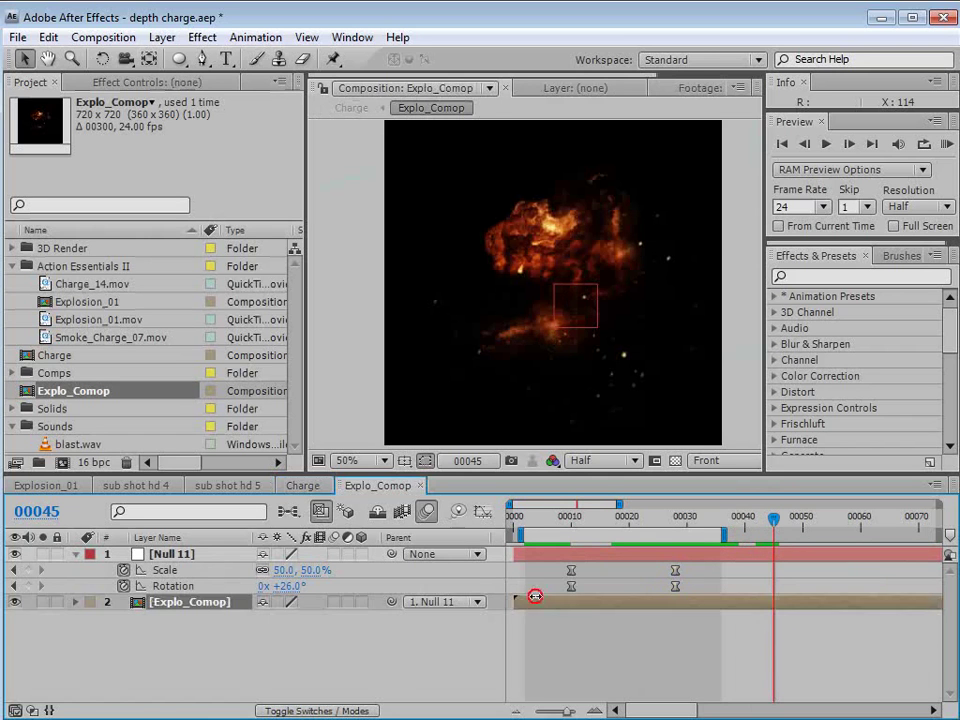
pyautogui.click(557, 578)
pyautogui.click(229, 579)
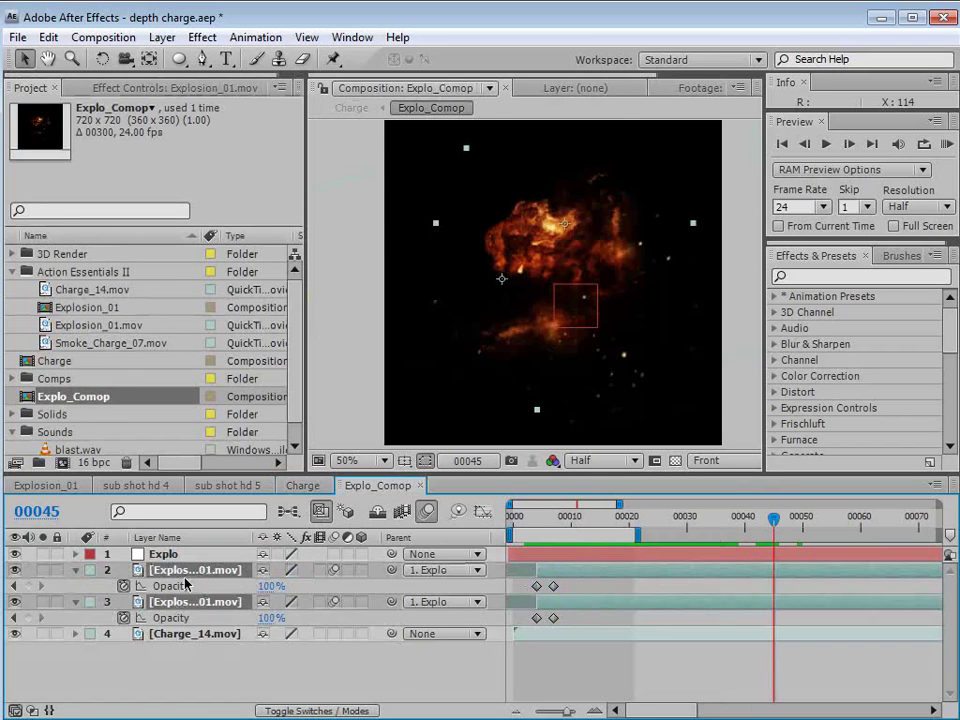
pyautogui.rightClick(188, 569)
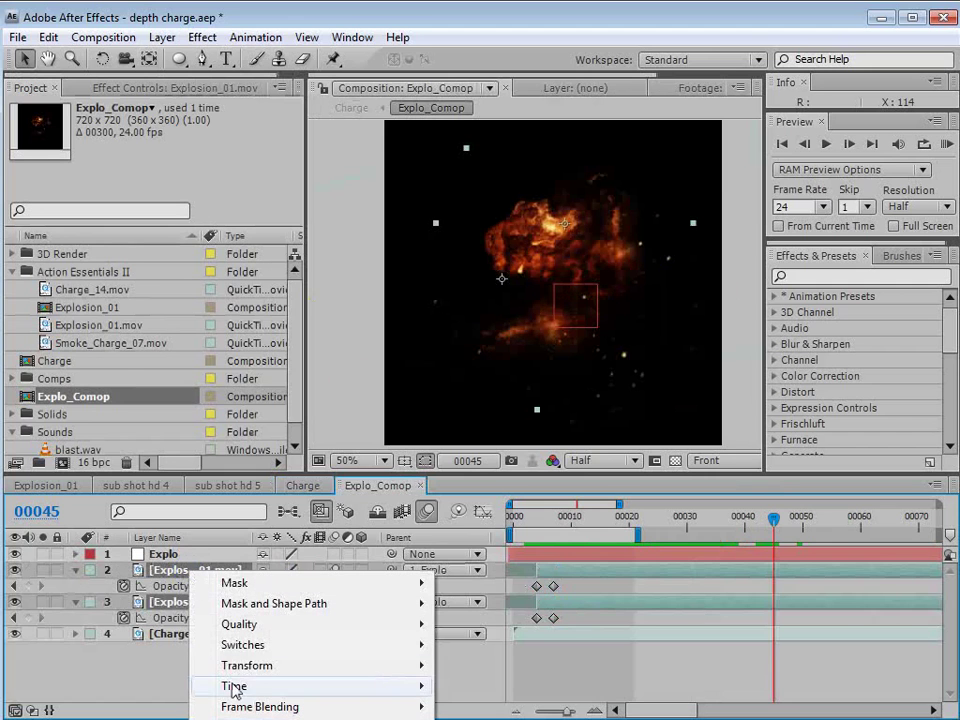
pyautogui.moveTo(235, 688)
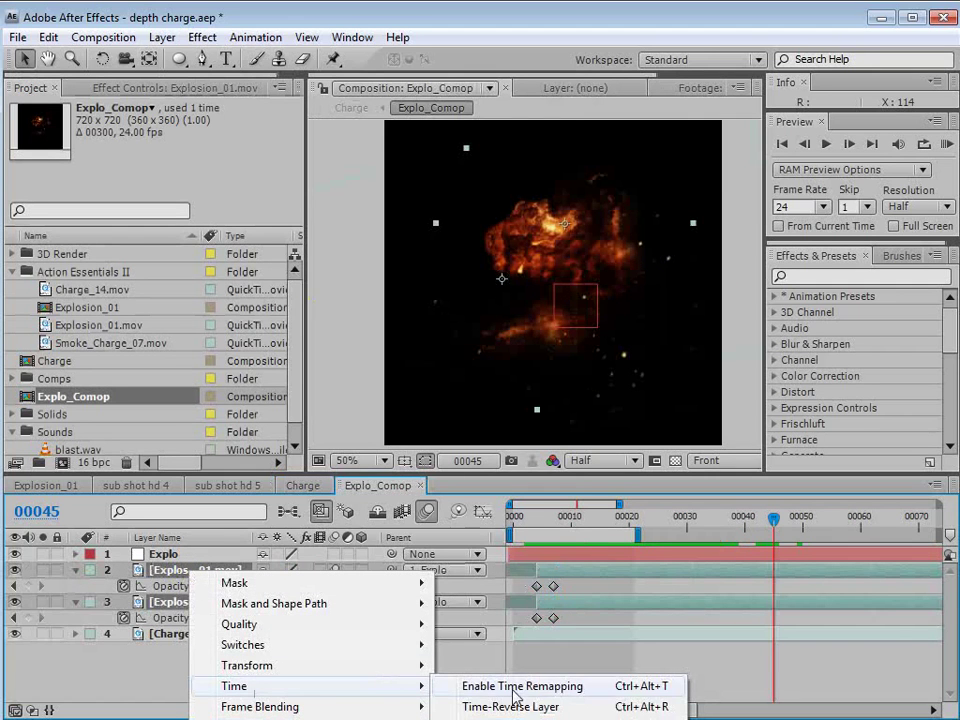
pyautogui.click(566, 690)
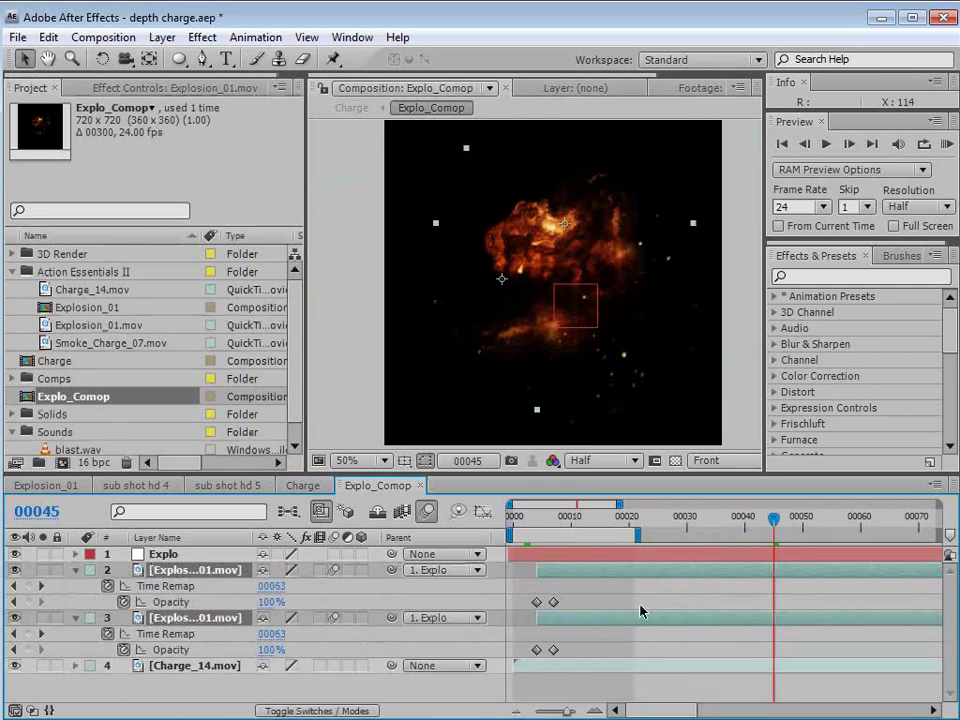
# Step: Add a Time Remap keyframe at frame 4 on each of the two Explosion_01.mov layers
pyautogui.press('-')
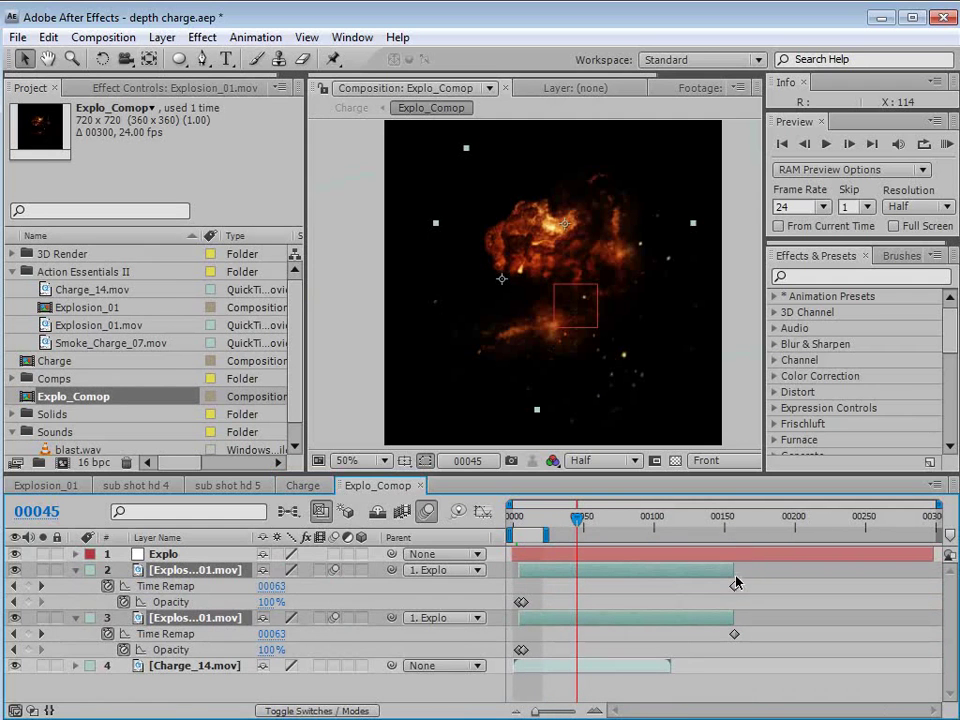
pyautogui.moveTo(563, 519); pyautogui.dragTo(520, 516)
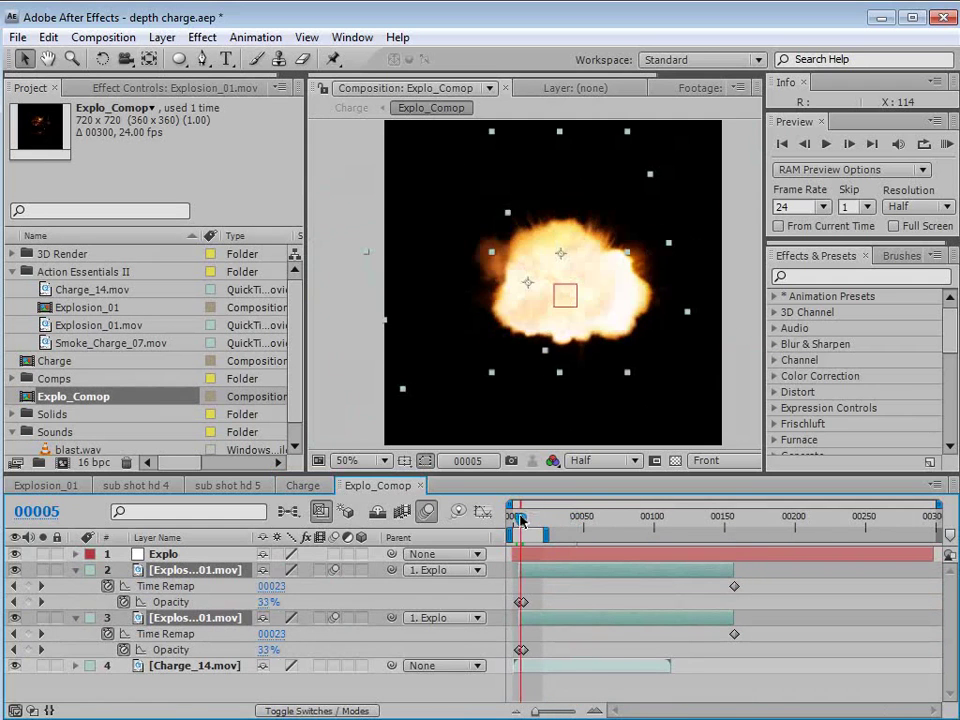
pyautogui.press('=')
pyautogui.press('=')
pyautogui.press('=')
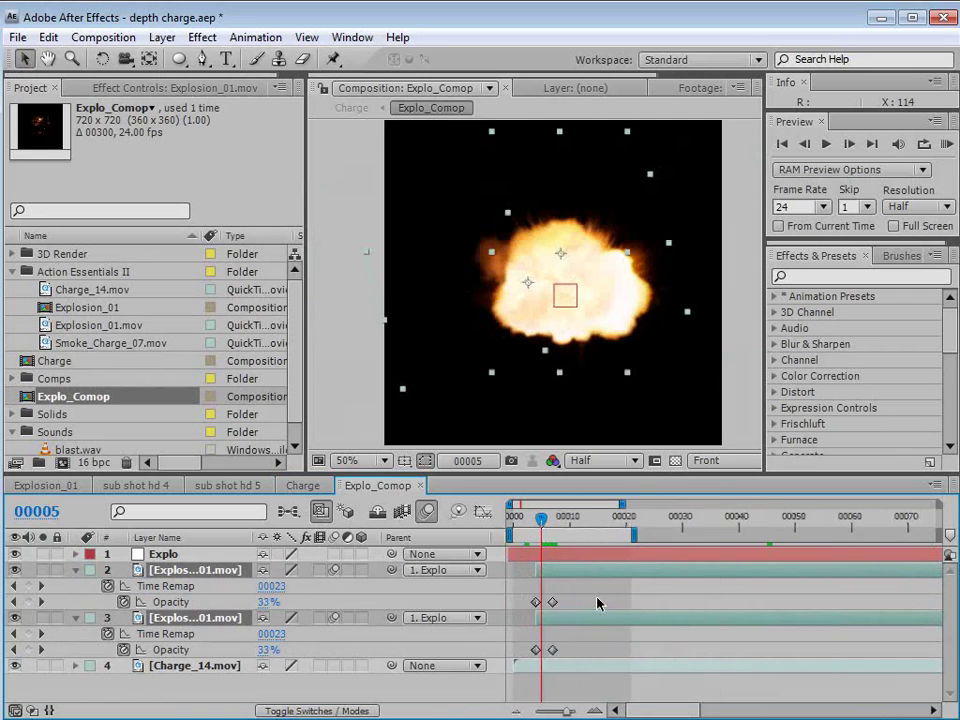
pyautogui.press('pageup')
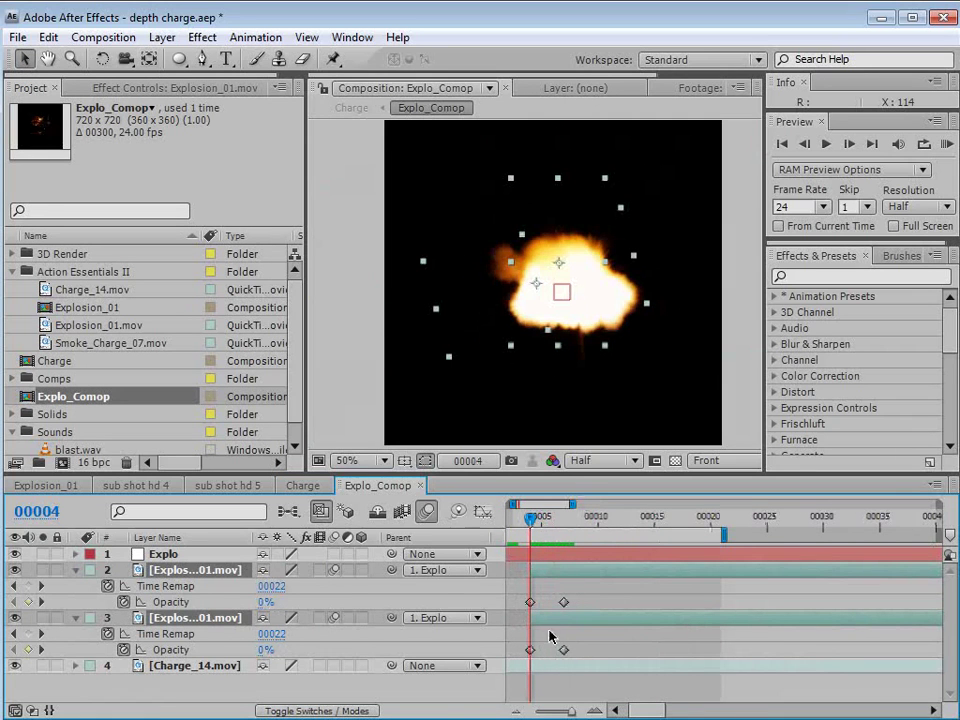
pyautogui.click(29, 586)
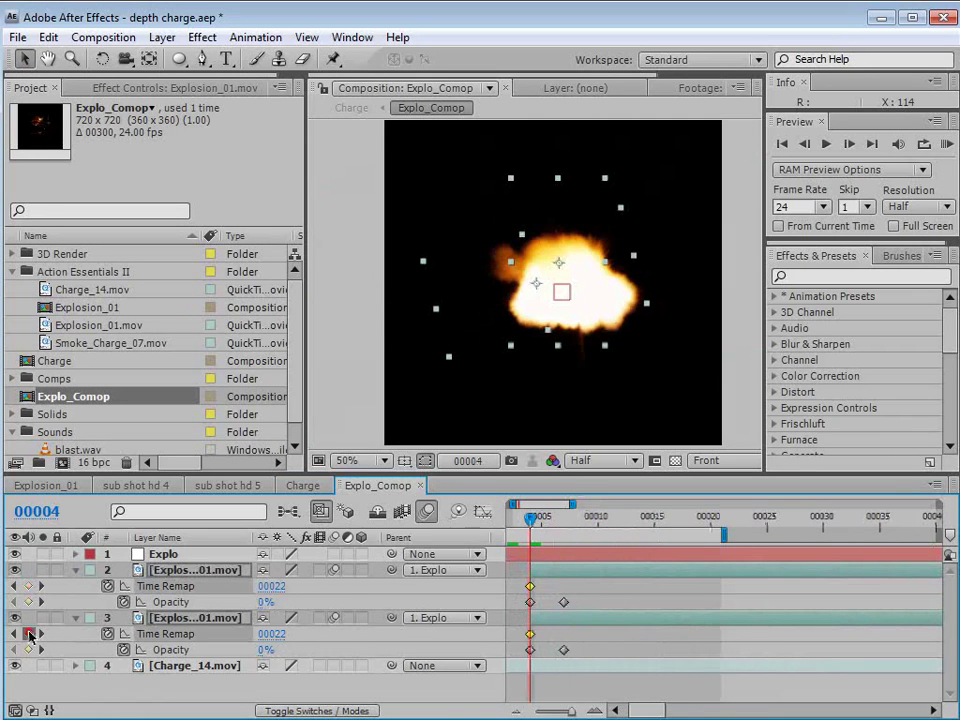
pyautogui.click(29, 634)
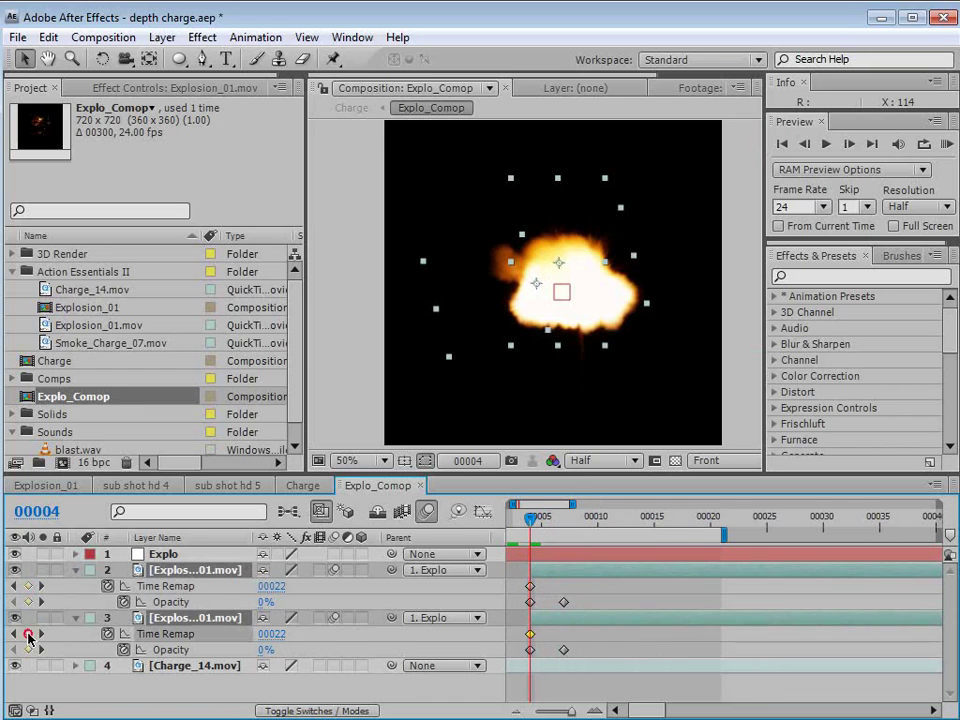
pyautogui.click(549, 592)
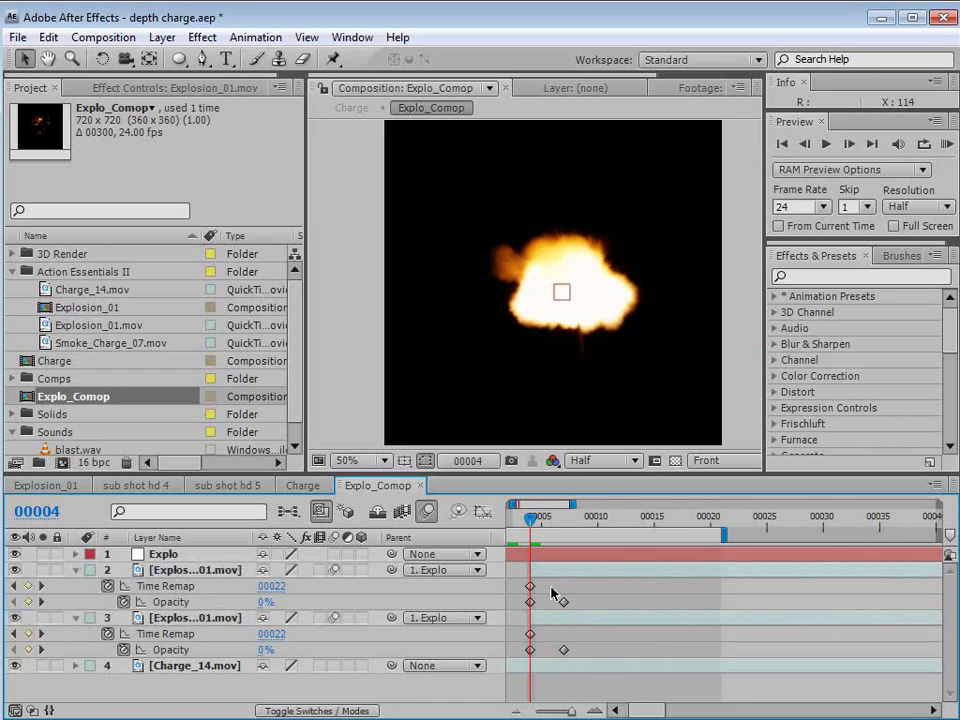
# Step: Shift the ending Time Remap keyframes of both explosion layers earlier, to about frame 90, to speed up the footage
pyautogui.press(';')
pyautogui.moveTo(716, 587); pyautogui.dragTo(651, 640)
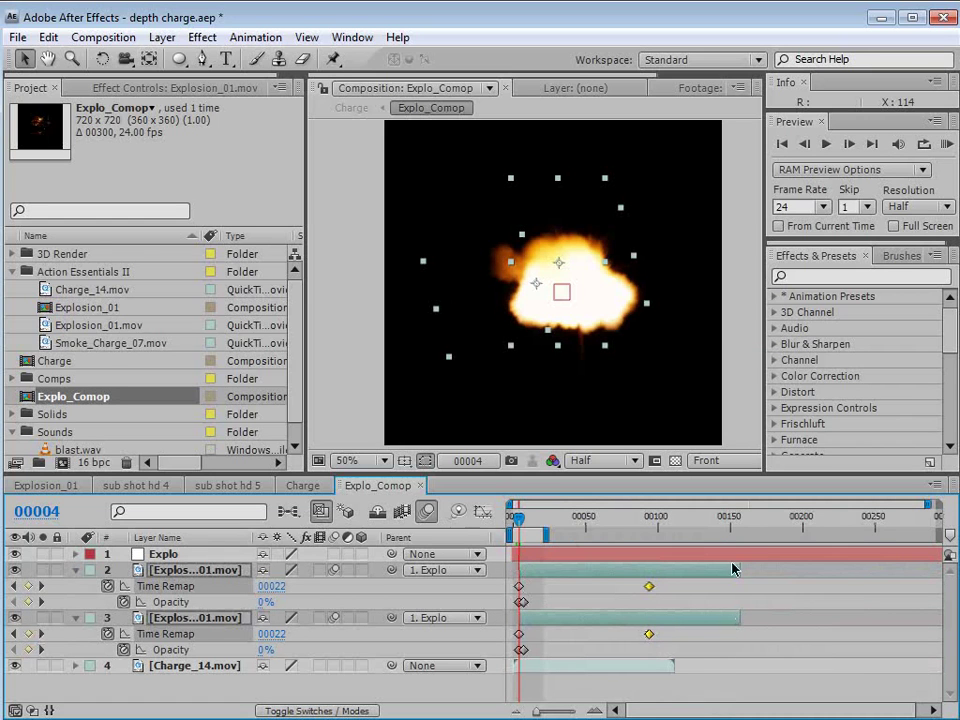
pyautogui.moveTo(640, 637); pyautogui.dragTo(611, 636)
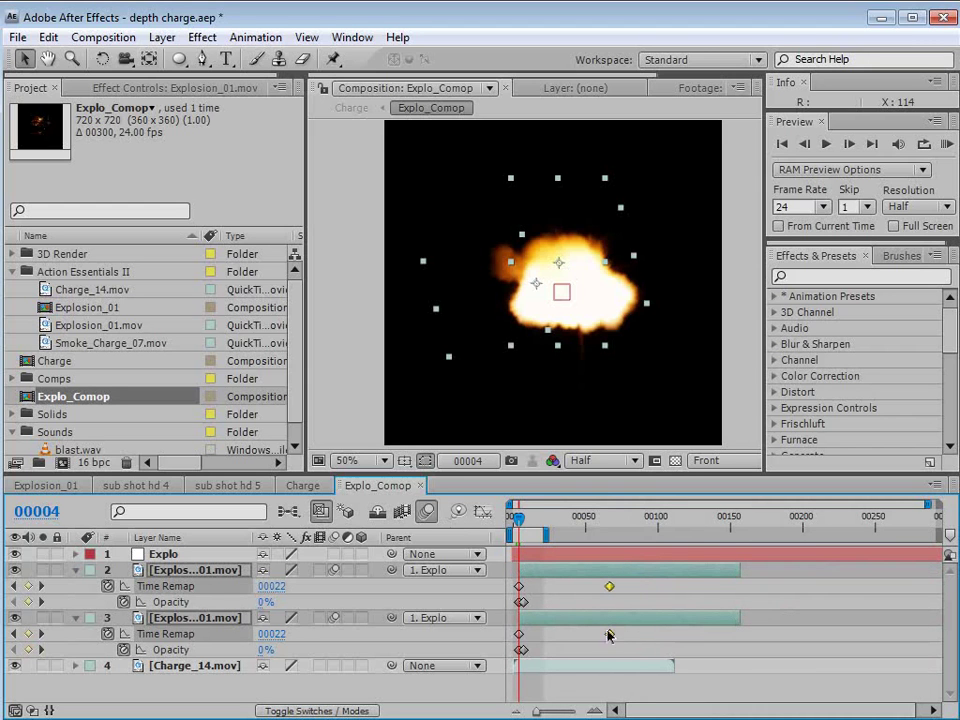
pyautogui.moveTo(519, 518); pyautogui.dragTo(553, 521)
pyautogui.moveTo(612, 637); pyautogui.dragTo(645, 634)
# Step: Return to the Charge composition and check the sped-up explosion's collapse through frame 28
pyautogui.click(303, 485)
pyautogui.moveTo(585, 527); pyautogui.dragTo(675, 541)
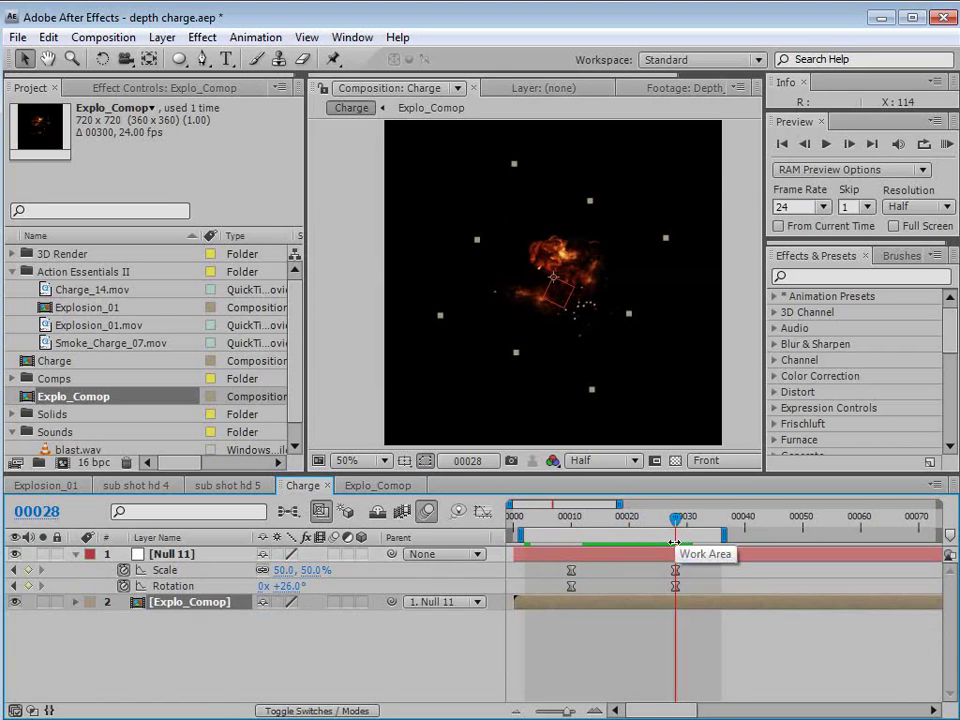
pyautogui.click(260, 632)
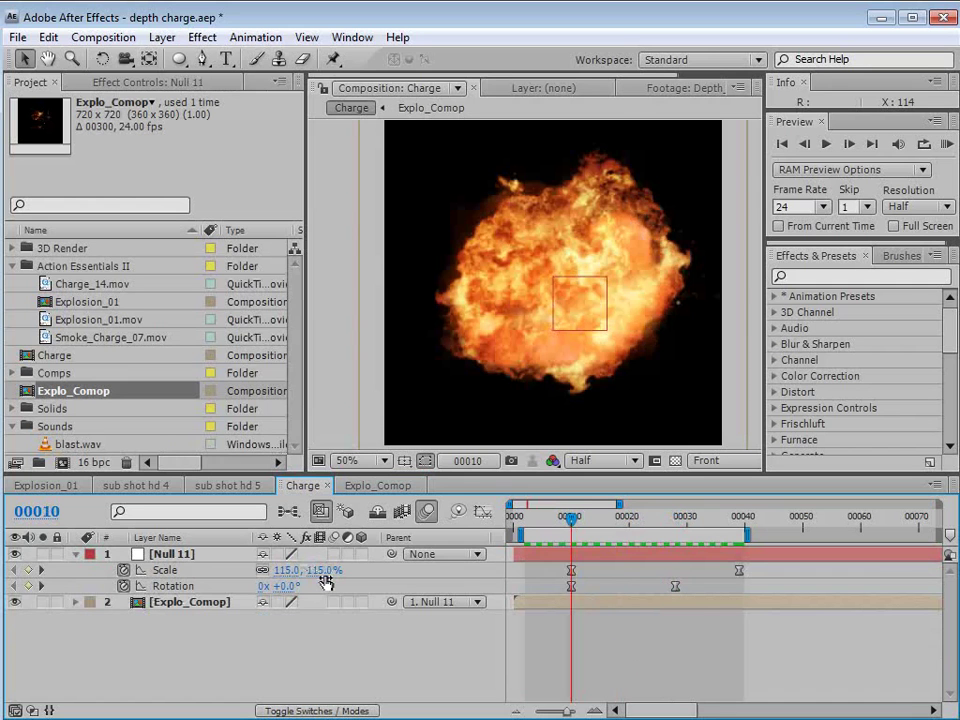
# Step: Create an adjustment layer with the Bulge effect and enlarge its radii to about 304 horizontally and 298 vertically around the explosion
pyautogui.click(161, 36)
pyautogui.moveTo(135, 58)
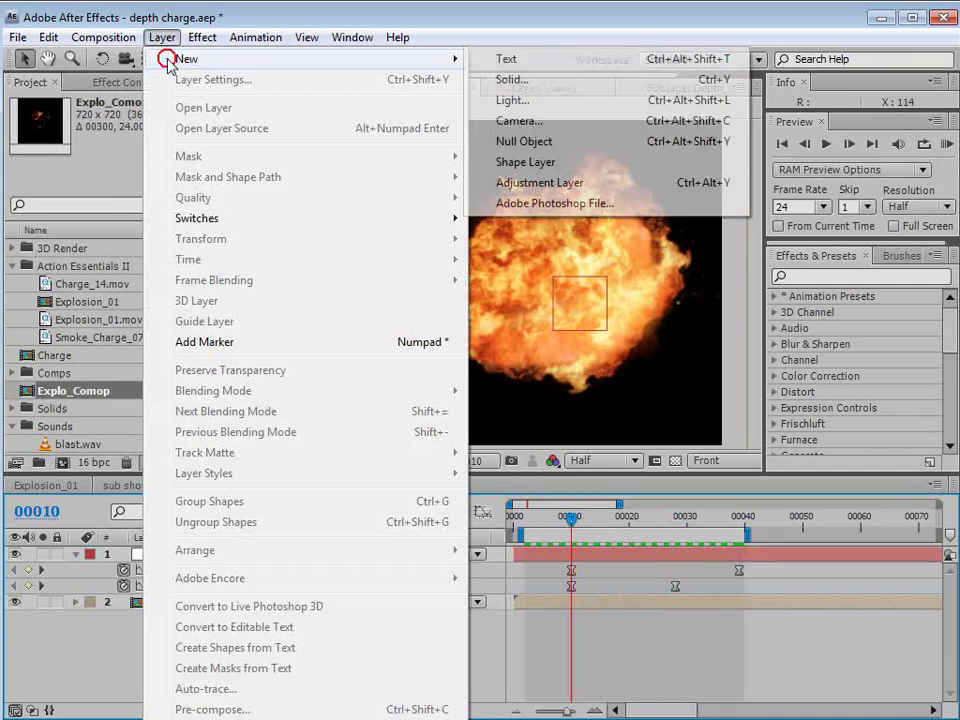
pyautogui.click(553, 183)
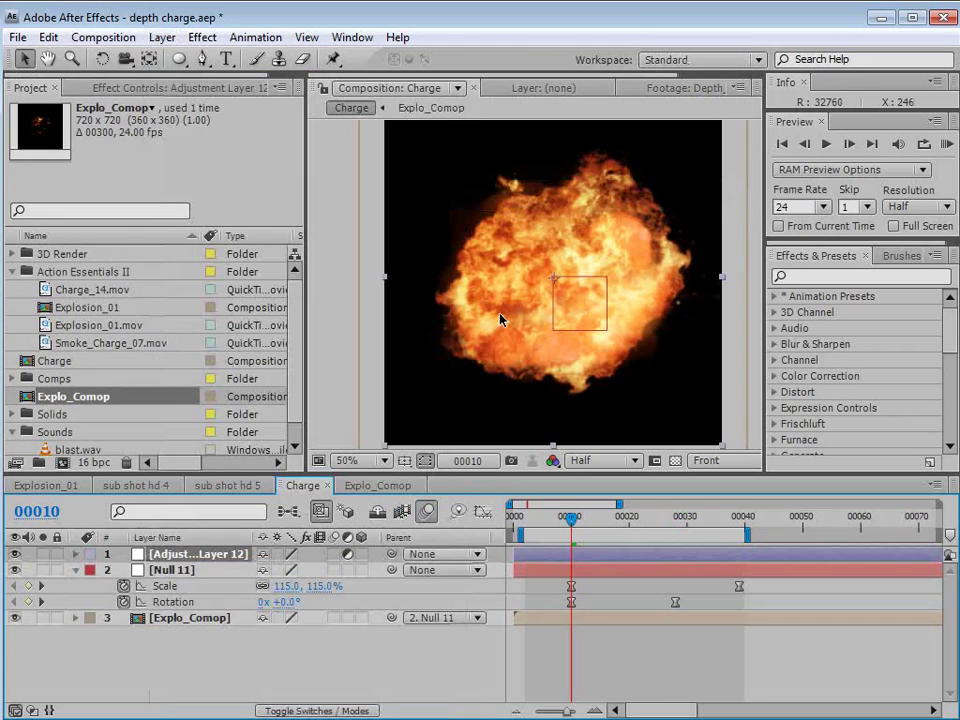
pyautogui.click(823, 275)
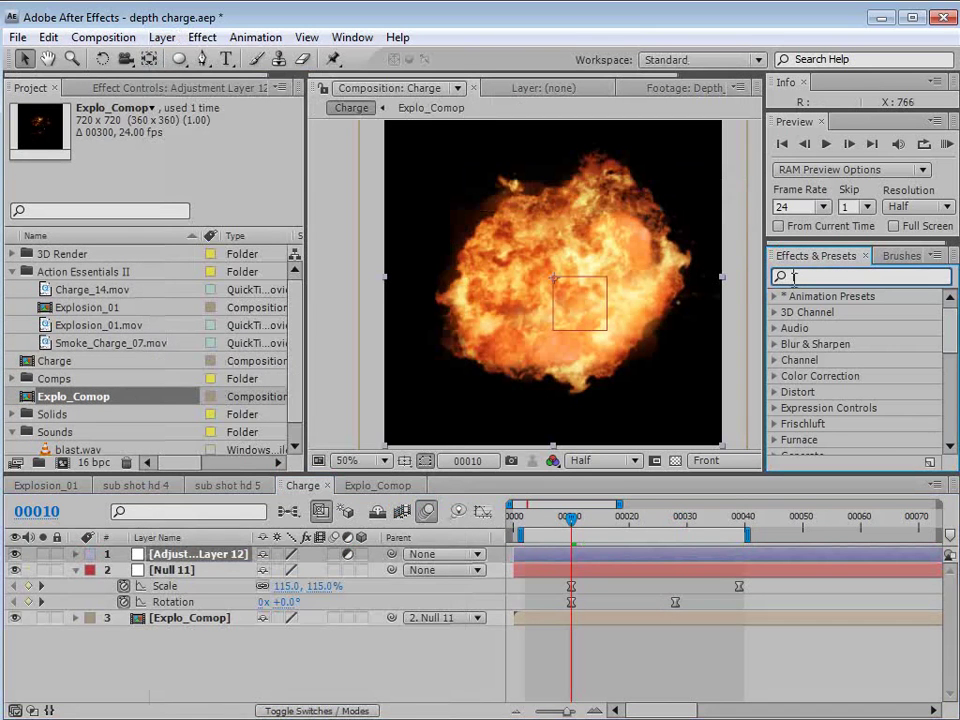
pyautogui.write('bulge')
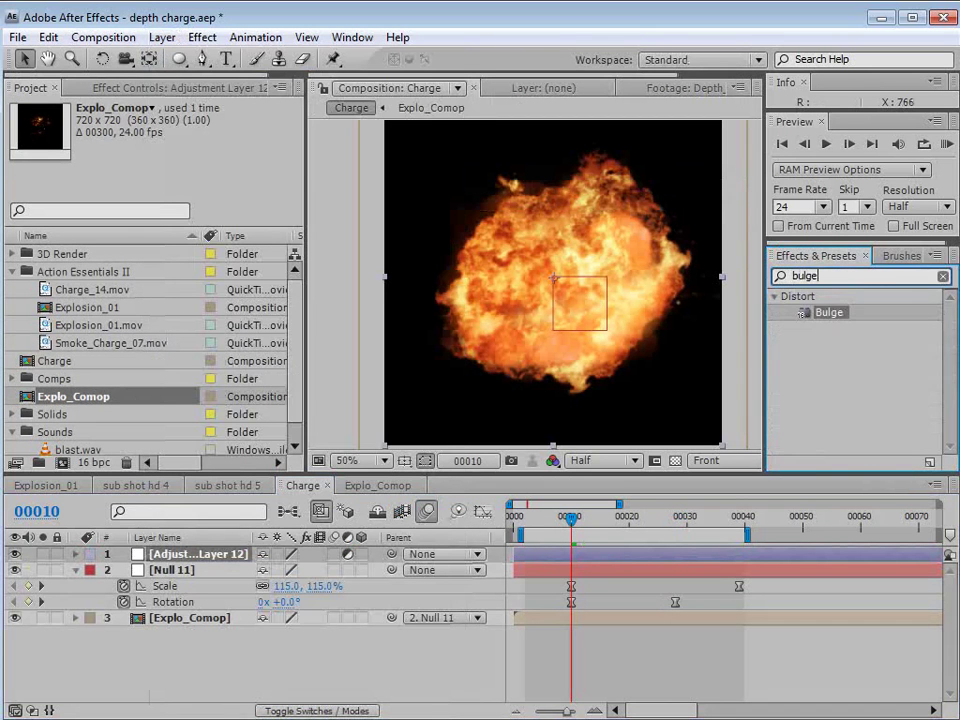
pyautogui.moveTo(826, 313); pyautogui.dragTo(553, 553)
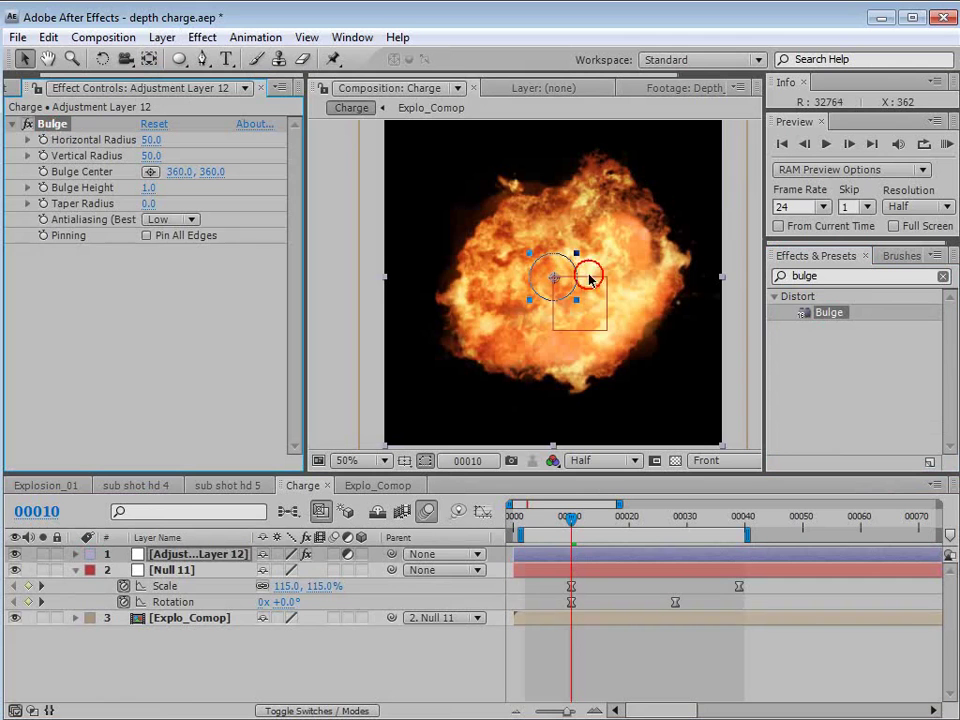
pyautogui.moveTo(578, 300); pyautogui.dragTo(696, 416)
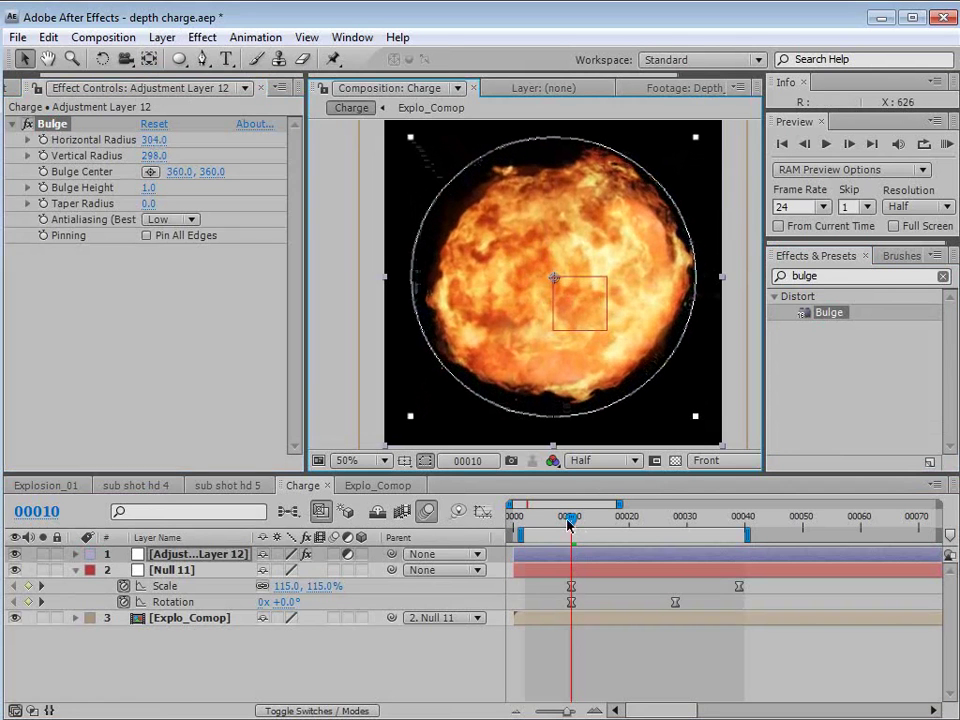
# Step: Keyframe Bulge Height from 0 at frame 4 to 1.3 at frame 10
pyautogui.moveTo(569, 524); pyautogui.dragTo(542, 537)
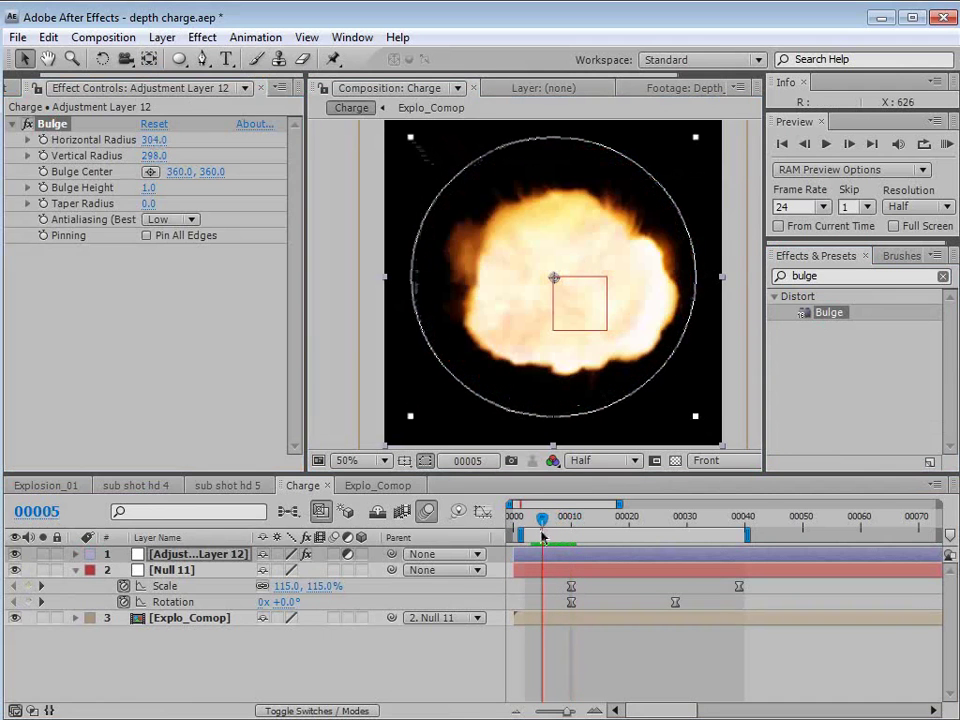
pyautogui.click(146, 188)
pyautogui.write('0')
pyautogui.press('Return')
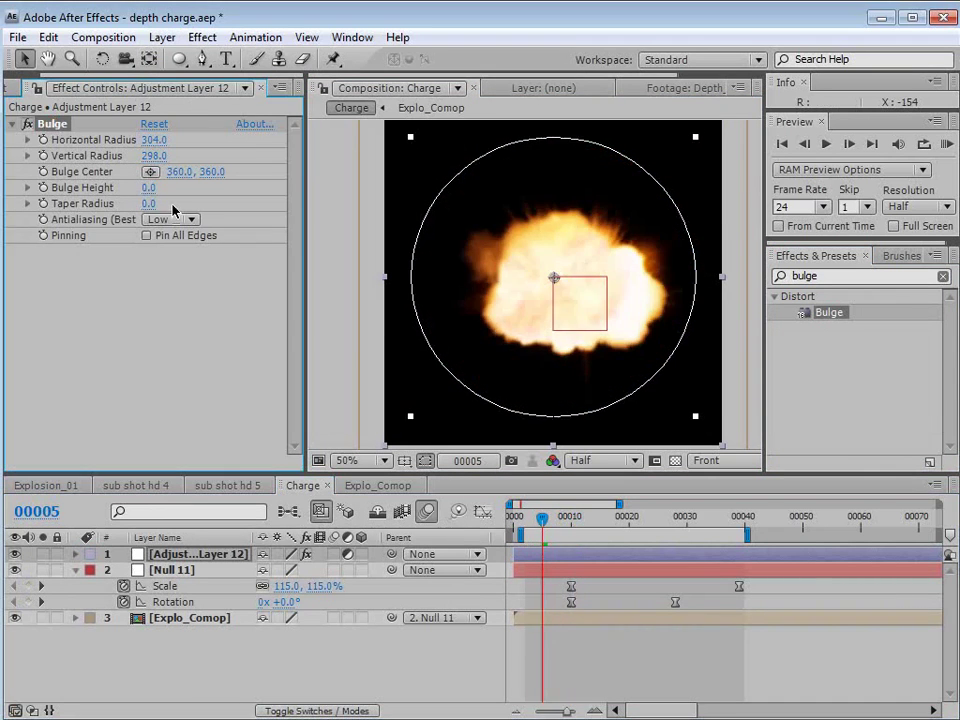
pyautogui.press('pageup')
pyautogui.click(43, 188)
pyautogui.moveTo(537, 520); pyautogui.dragTo(567, 520)
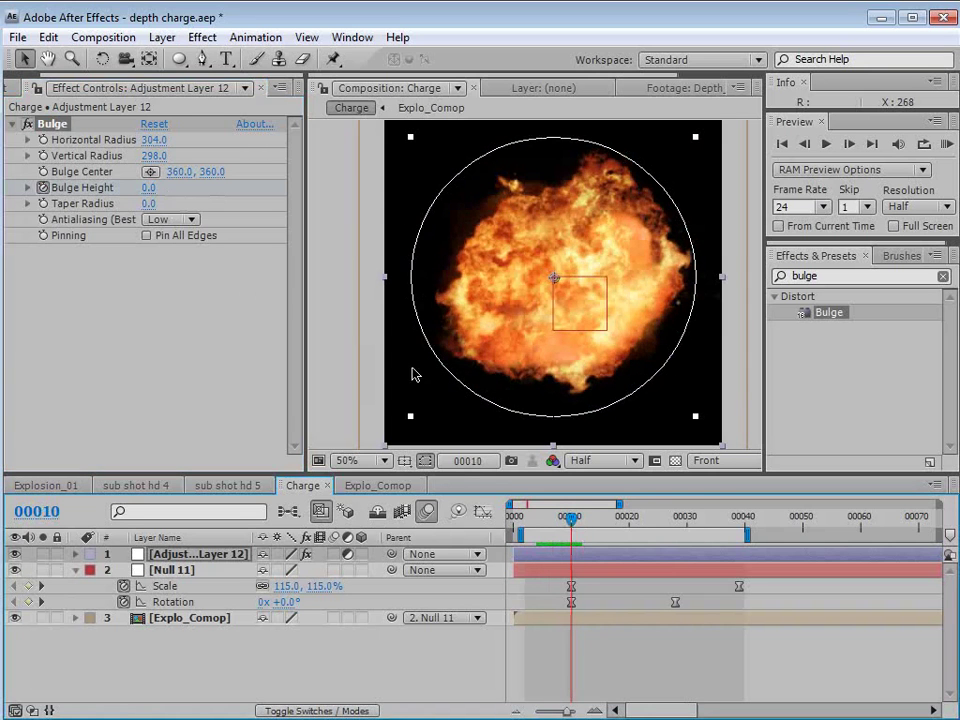
pyautogui.moveTo(148, 188); pyautogui.dragTo(262, 193)
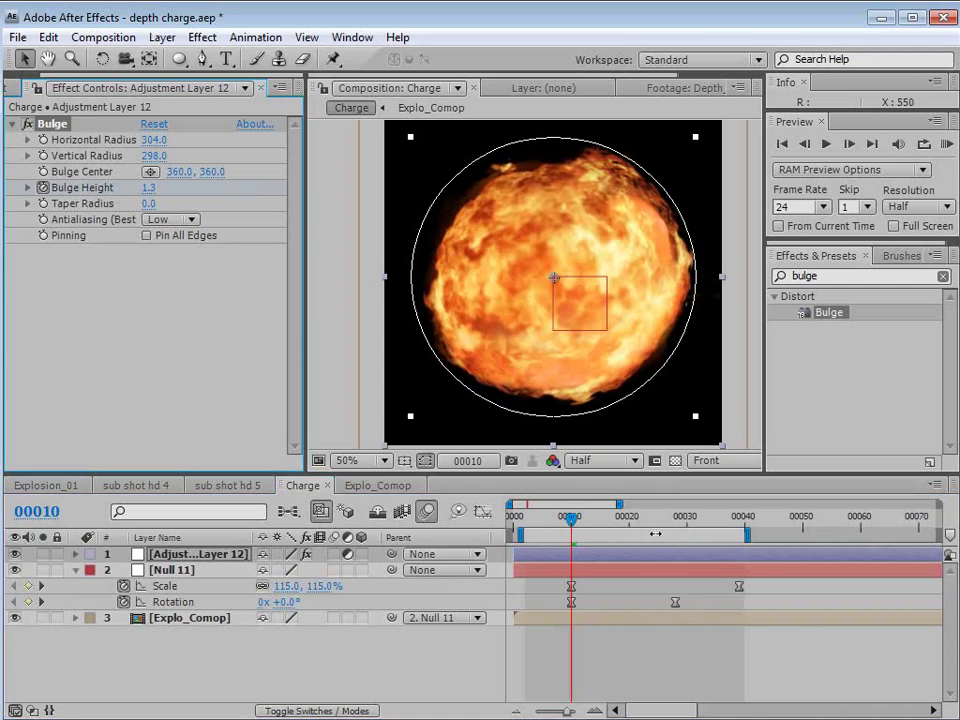
# Step: Keyframe Bulge Height at -1.2 at frame 32 and preview the collapsing explosion
pyautogui.moveTo(570, 522); pyautogui.dragTo(700, 540)
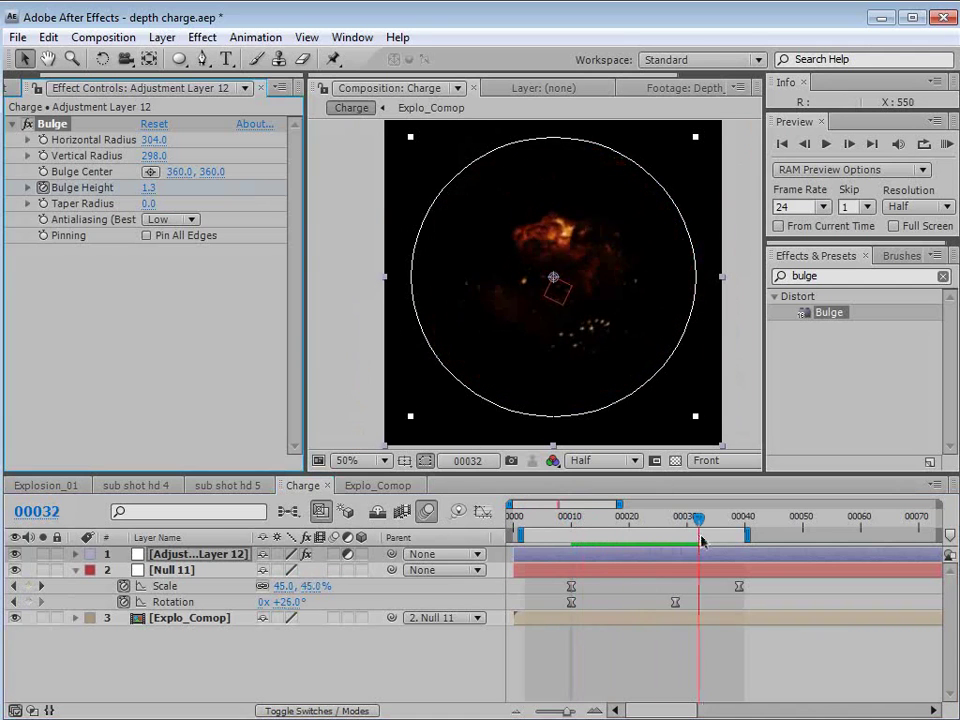
pyautogui.click(150, 188)
pyautogui.write('0')
pyautogui.press('Return')
pyautogui.moveTo(529, 532); pyautogui.dragTo(681, 553)
pyautogui.press('u')
pyautogui.click(693, 517)
pyautogui.click(697, 517)
pyautogui.moveTo(148, 187); pyautogui.dragTo(130, 187)
pyautogui.press('space')
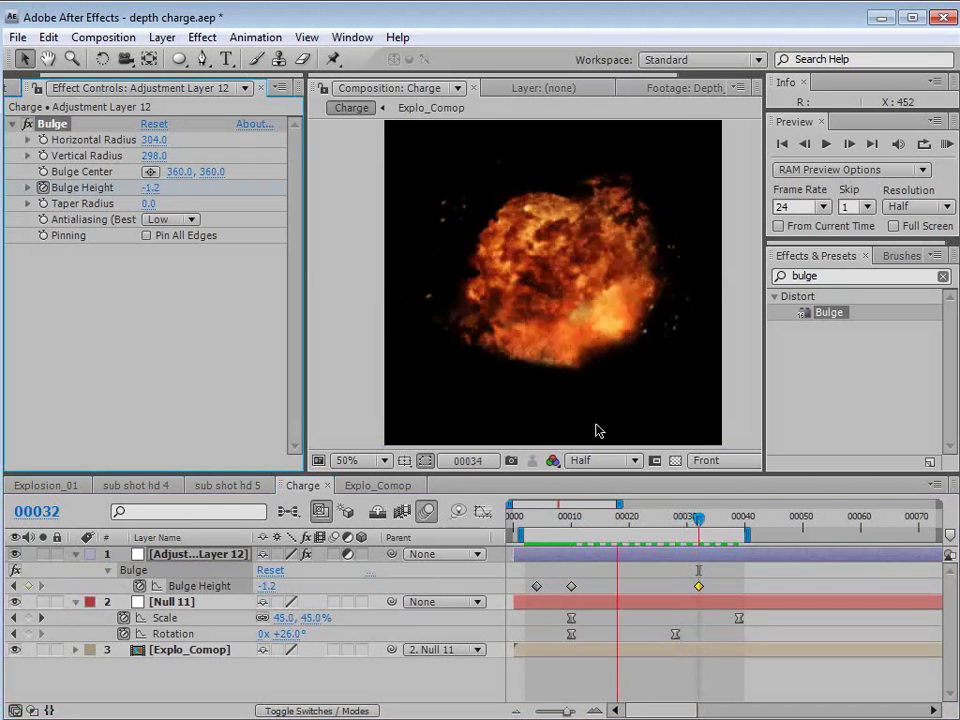
# Step: Set the null's rotation to -26° at frame 28 and preview the reversed twist
pyautogui.moveTo(628, 517); pyautogui.dragTo(675, 518)
pyautogui.click(288, 634)
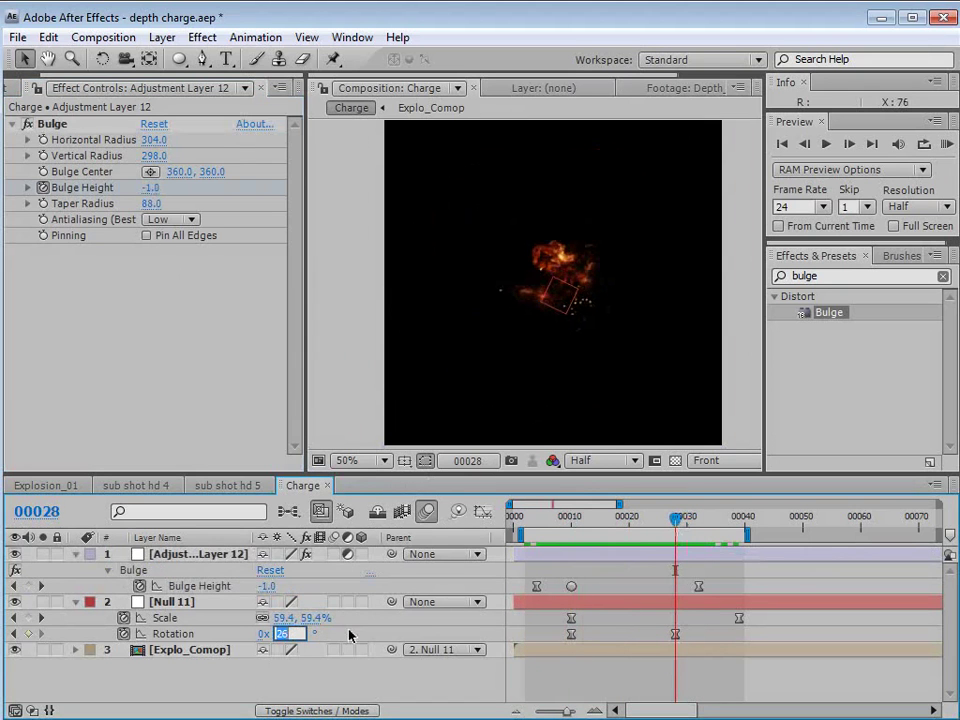
pyautogui.write('-26')
pyautogui.press('Return')
pyautogui.press('space')
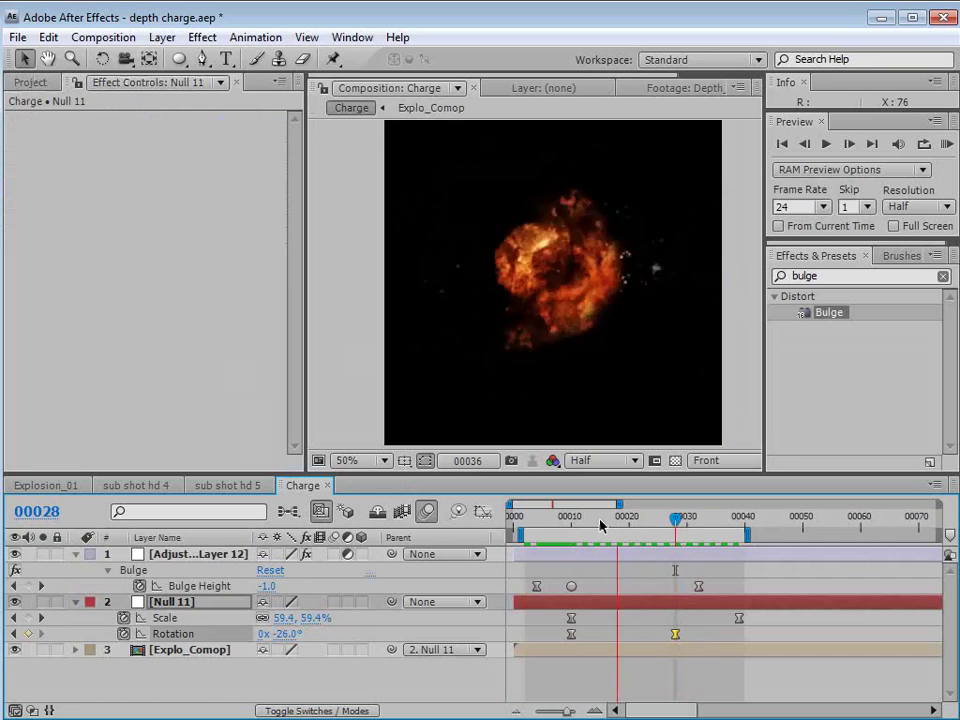
# Step: Collapse the adjustment and null layers' keyframe properties and save the project
pyautogui.click(569, 528)
pyautogui.click(554, 571)
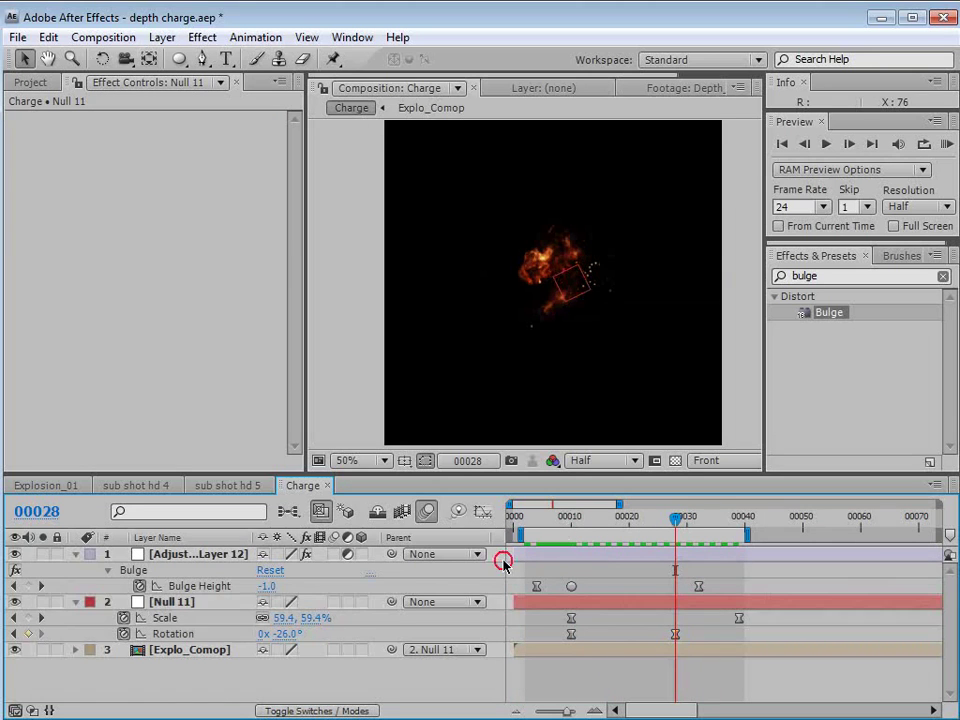
pyautogui.click(156, 553)
pyautogui.click(75, 553)
pyautogui.hotkey('ctrl', 's')
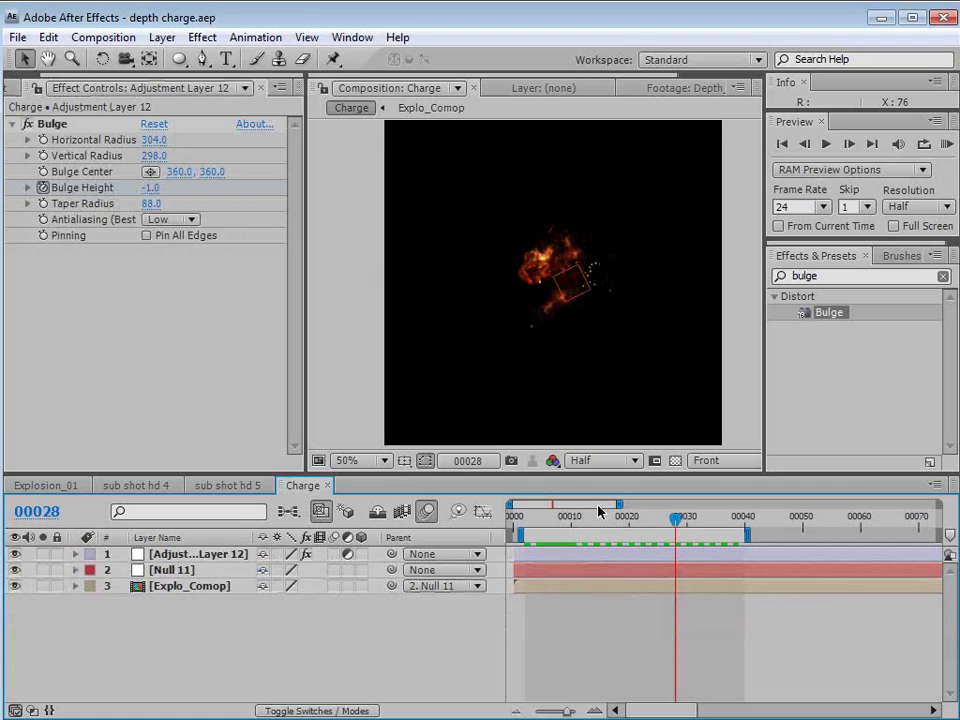
# Step: Maximize the composition view at full resolution and inspect the explosion at frame 12
pyautogui.scroll(2, 118, 84)
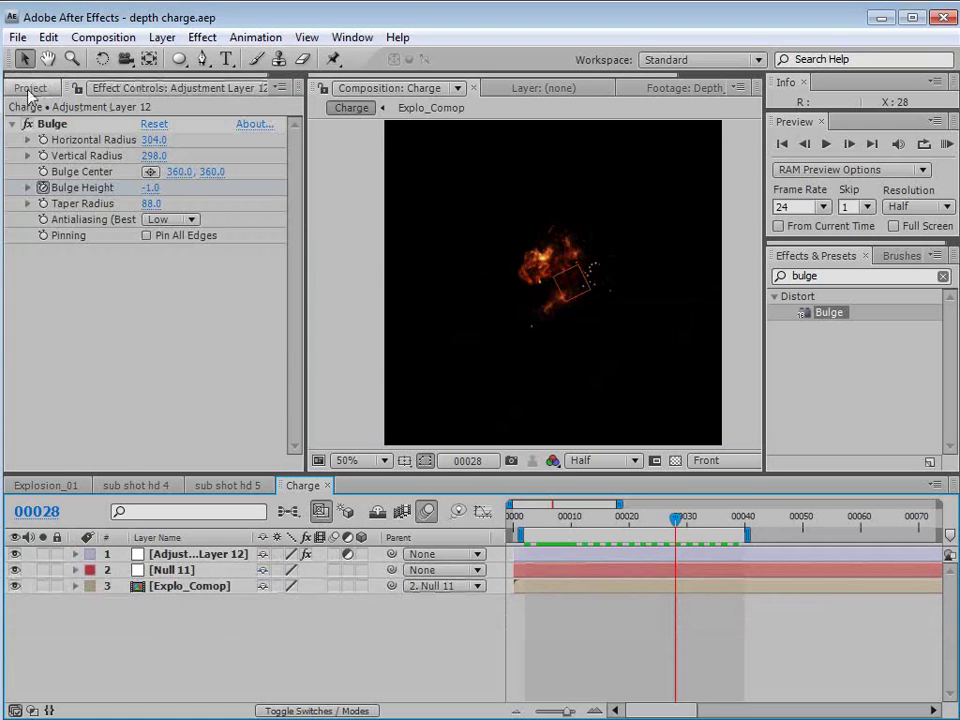
pyautogui.click(25, 87)
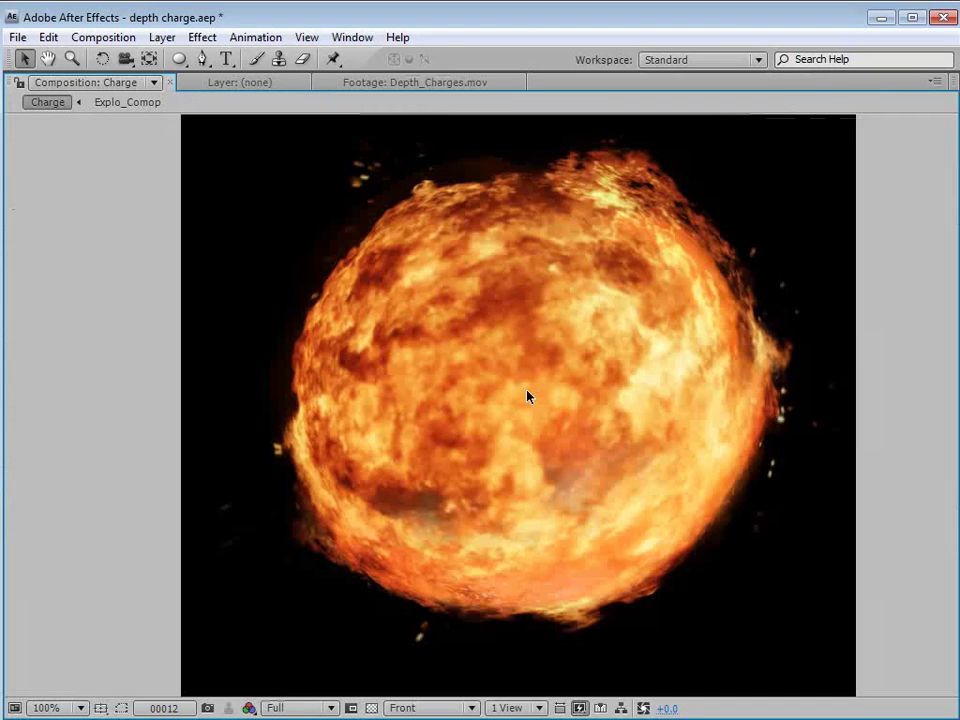
pyautogui.scroll(-1, 541, 350)
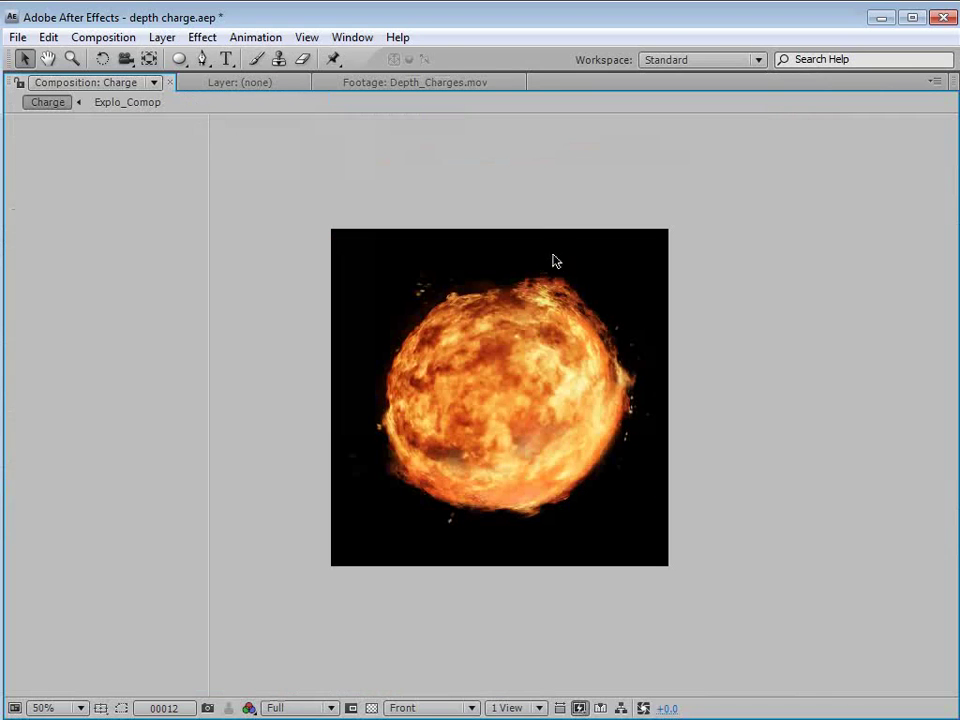
# Step: Return the composition view to half resolution, save the project and restore the panel layout
pyautogui.hotkey('ctrl', 'shift', 'j')
pyautogui.hotkey('ctrl', 's')
pyautogui.press('`')
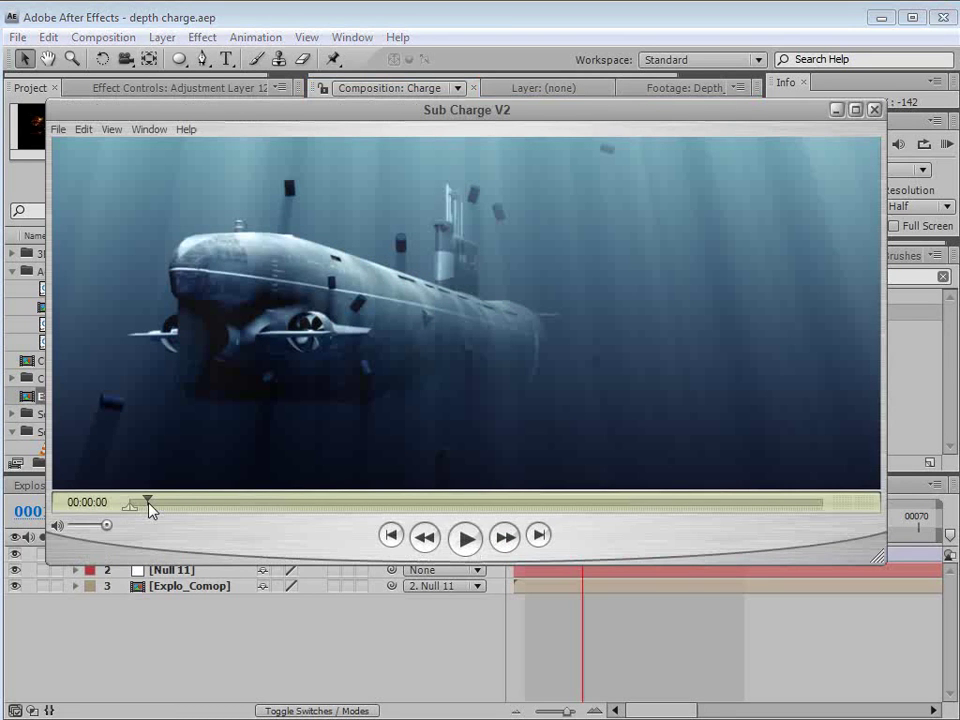
# Step: Scrub through the opening frames of the Sub Charge V2 reference movie to review the submarine and falling charges
pyautogui.moveTo(152, 503); pyautogui.dragTo(230, 528)
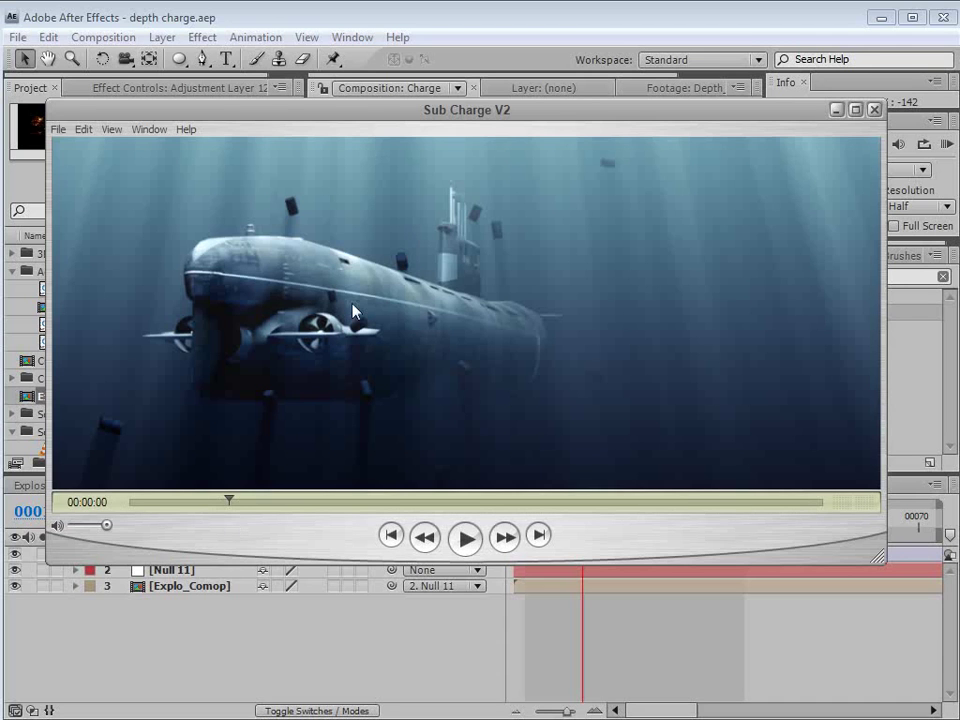
pyautogui.click(246, 502)
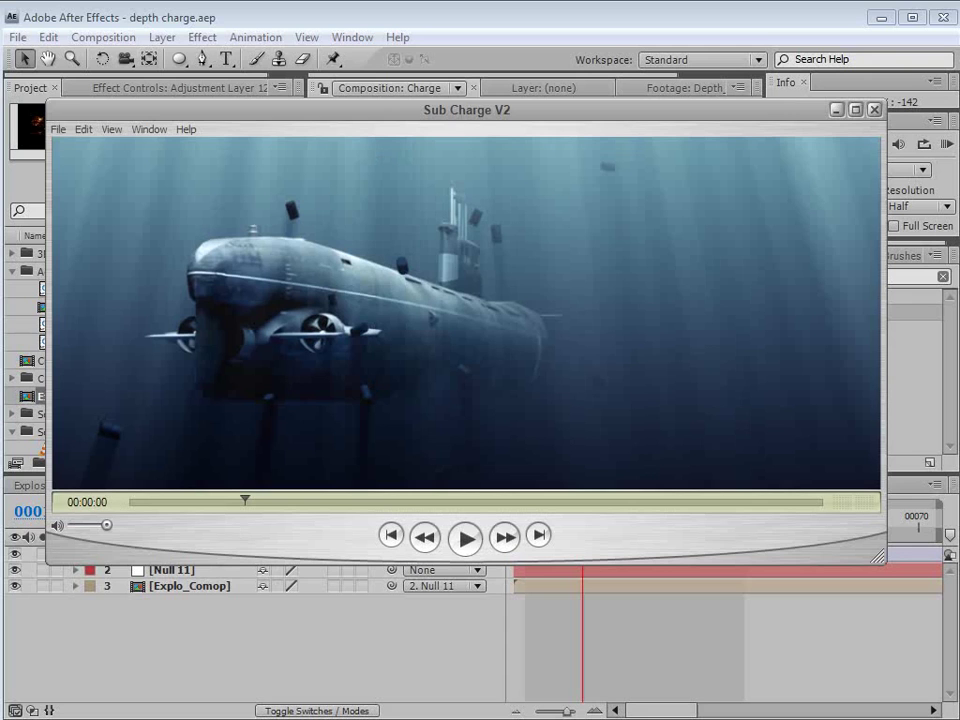
# Step: Switch to 3ds Max and examine the submarine model in a maximized Camera01 view
pyautogui.hotkey('alt', 'Tab')
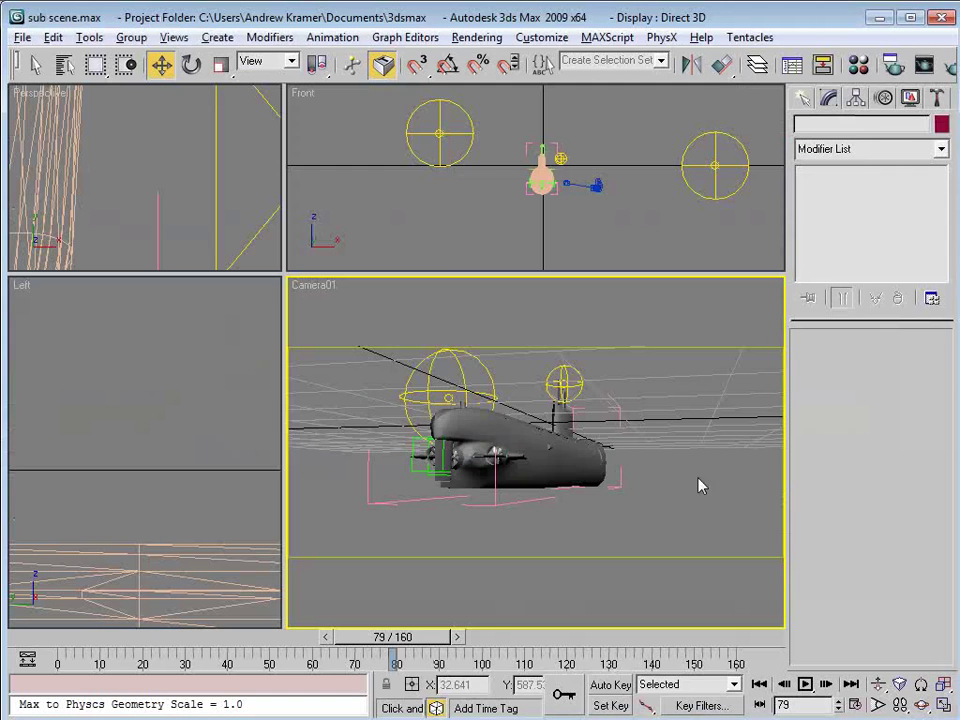
pyautogui.hotkey('alt', 'w')
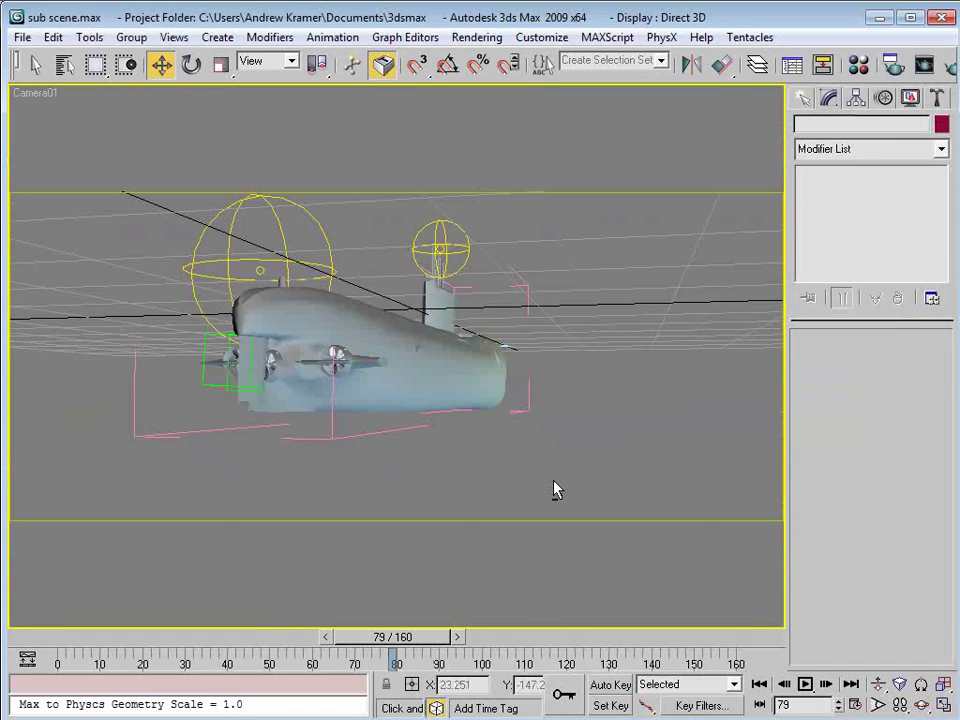
pyautogui.hotkey('alt', 'w')
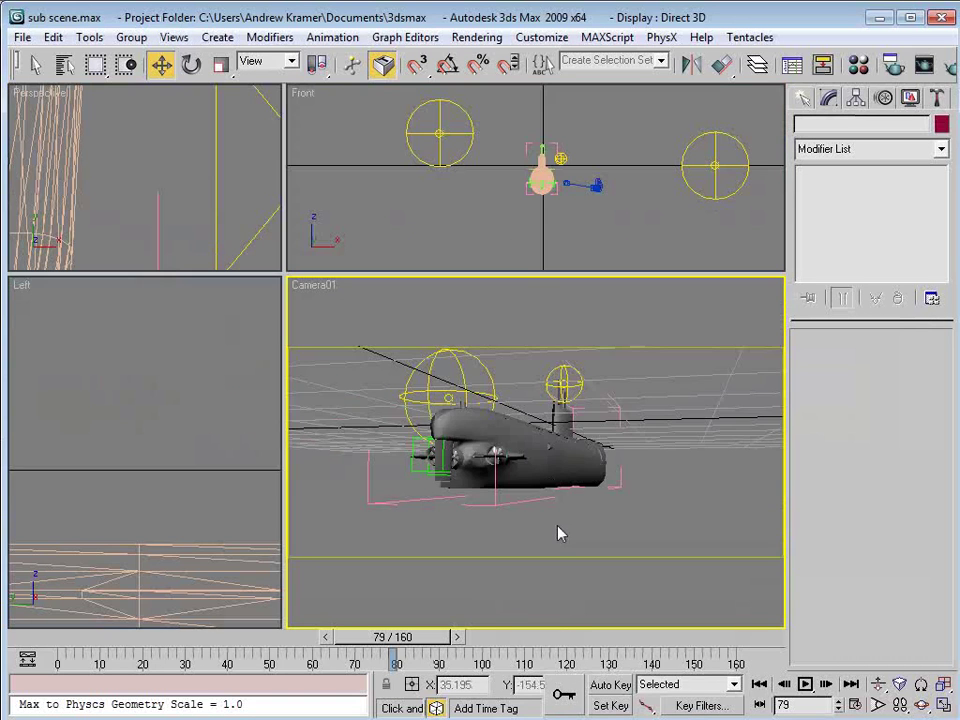
pyautogui.hotkey('alt', 'w')
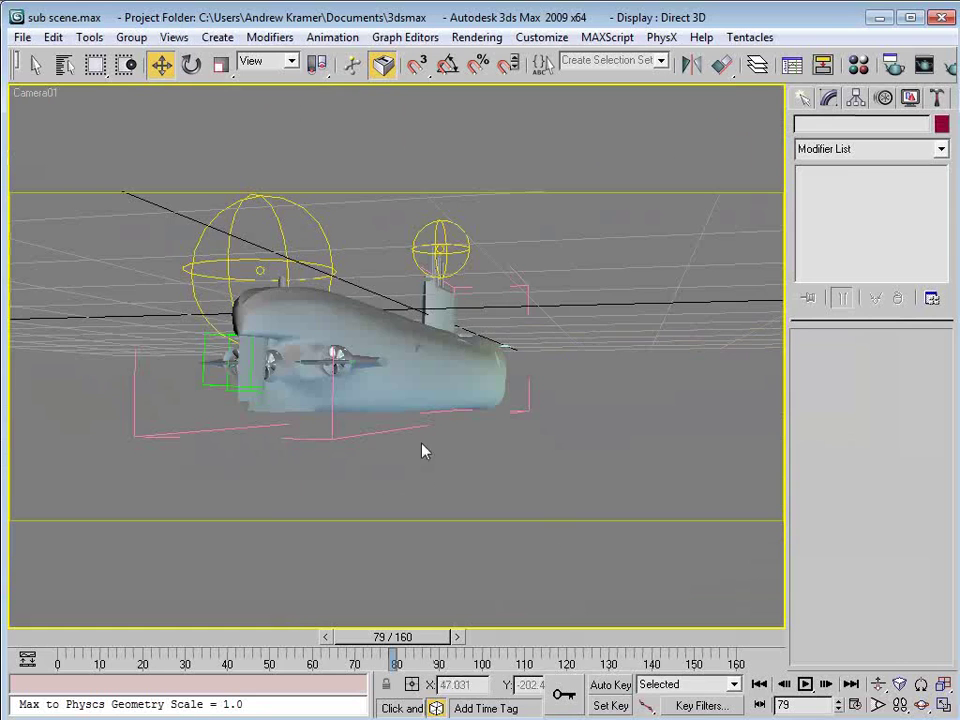
pyautogui.click(425, 410)
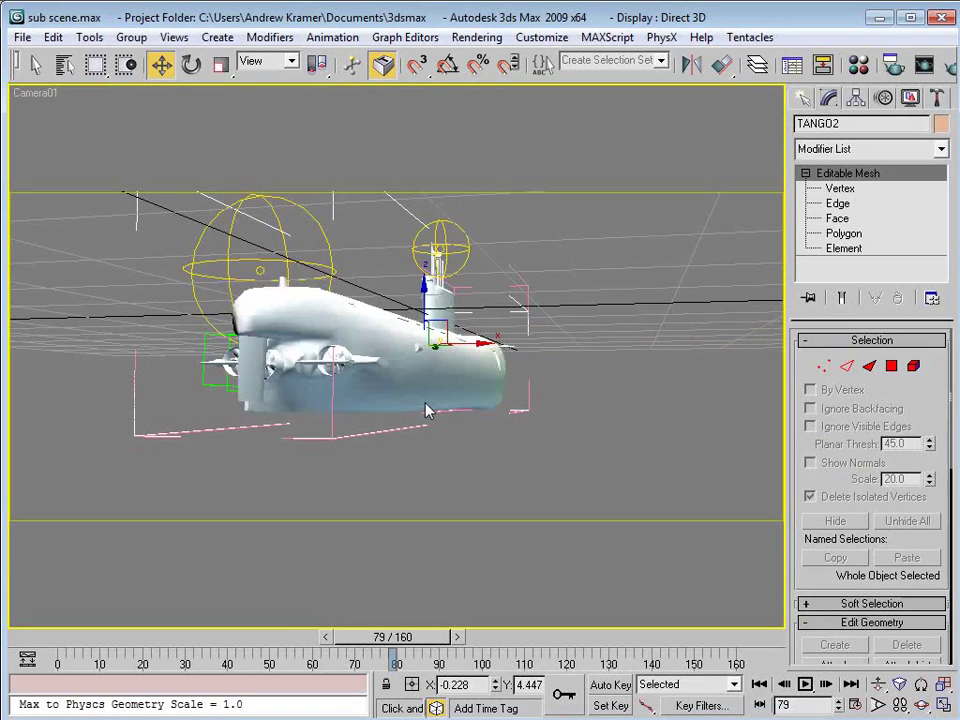
pyautogui.click(454, 497)
# Step: Scrub the submarine animation from frame 0 through frame 71 to frame 135
pyautogui.moveTo(393, 637); pyautogui.dragTo(96, 643)
pyautogui.press('w')
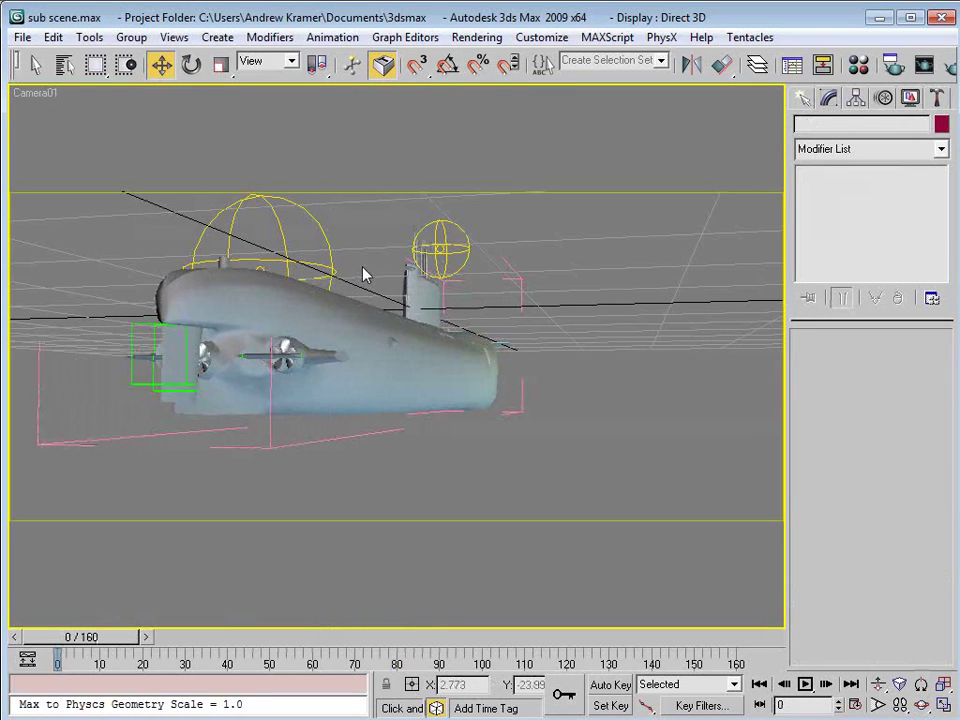
pyautogui.moveTo(105, 637); pyautogui.dragTo(368, 645)
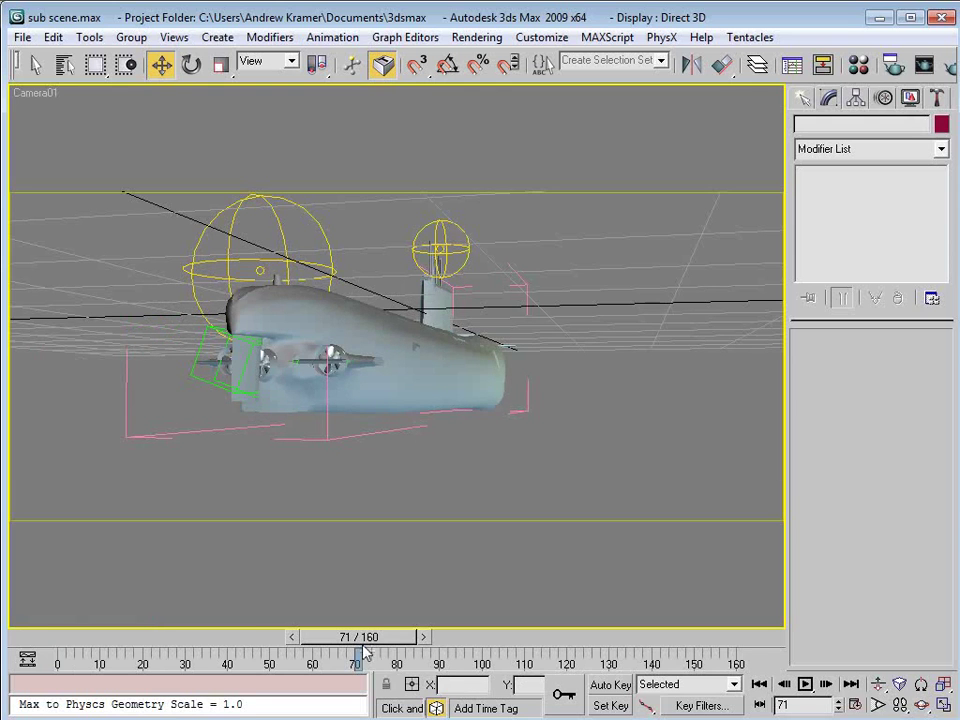
pyautogui.moveTo(368, 636); pyautogui.dragTo(630, 636)
pyautogui.press('w')
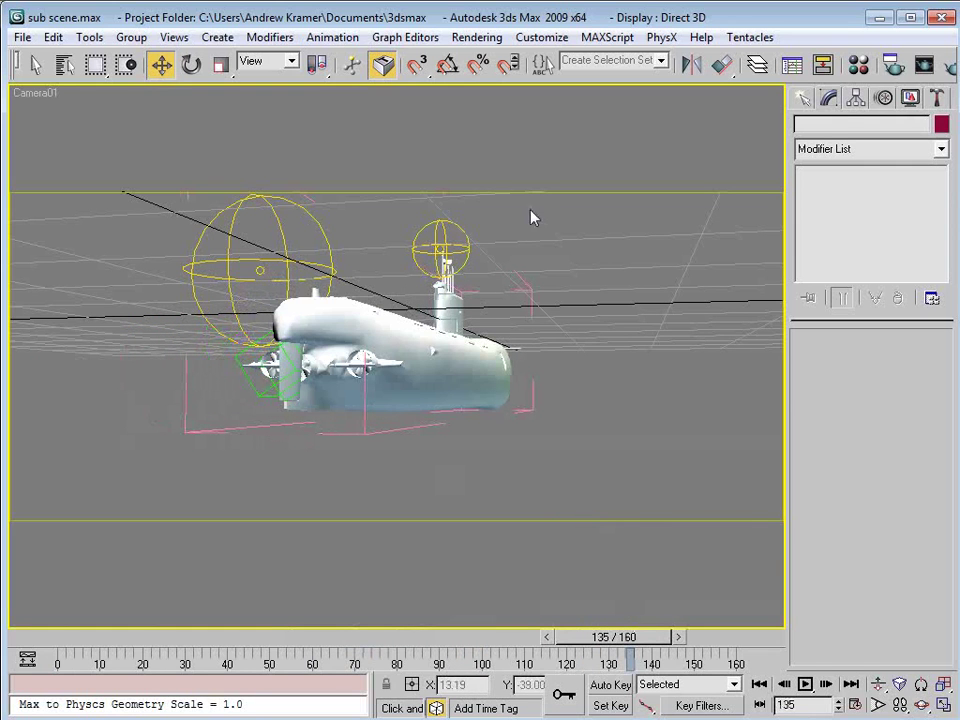
# Step: Check the small sphere light above the hull, go to frame 128 and render the Camera01 view
pyautogui.click(440, 245)
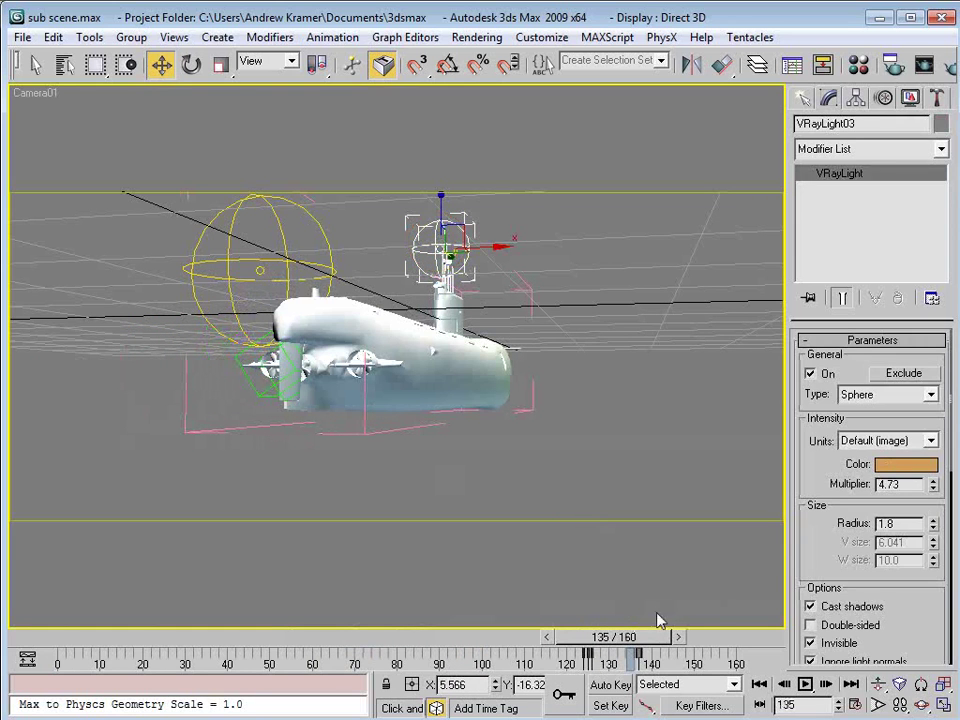
pyautogui.moveTo(628, 637); pyautogui.dragTo(609, 651)
pyautogui.press('w')
pyautogui.click(561, 495)
pyautogui.hotkey('shift', 'q')
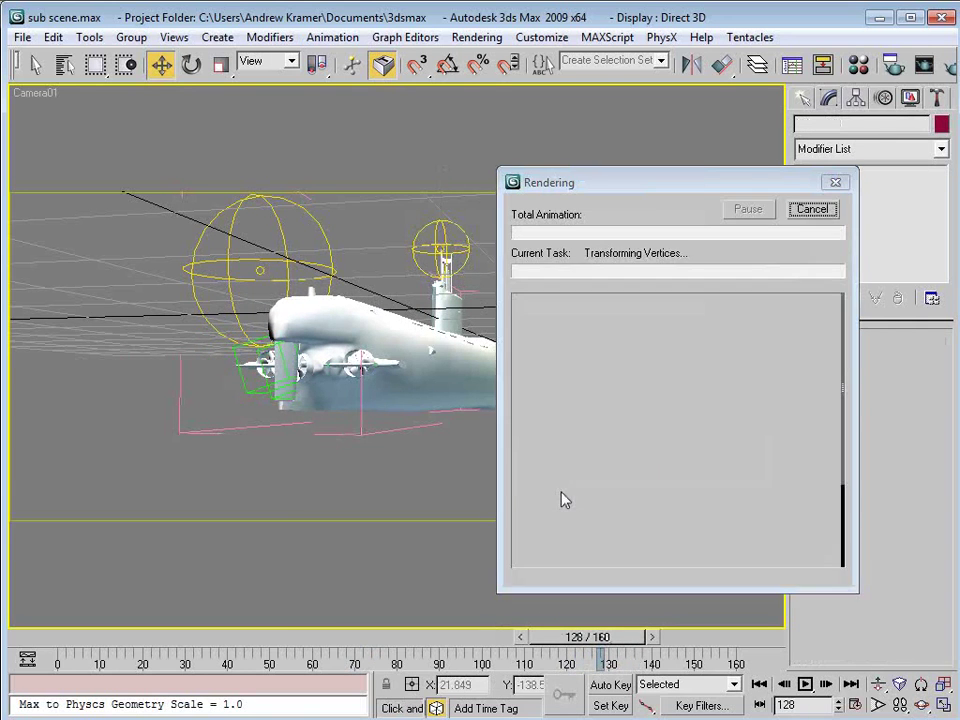
pyautogui.moveTo(568, 427); pyautogui.dragTo(558, 155)
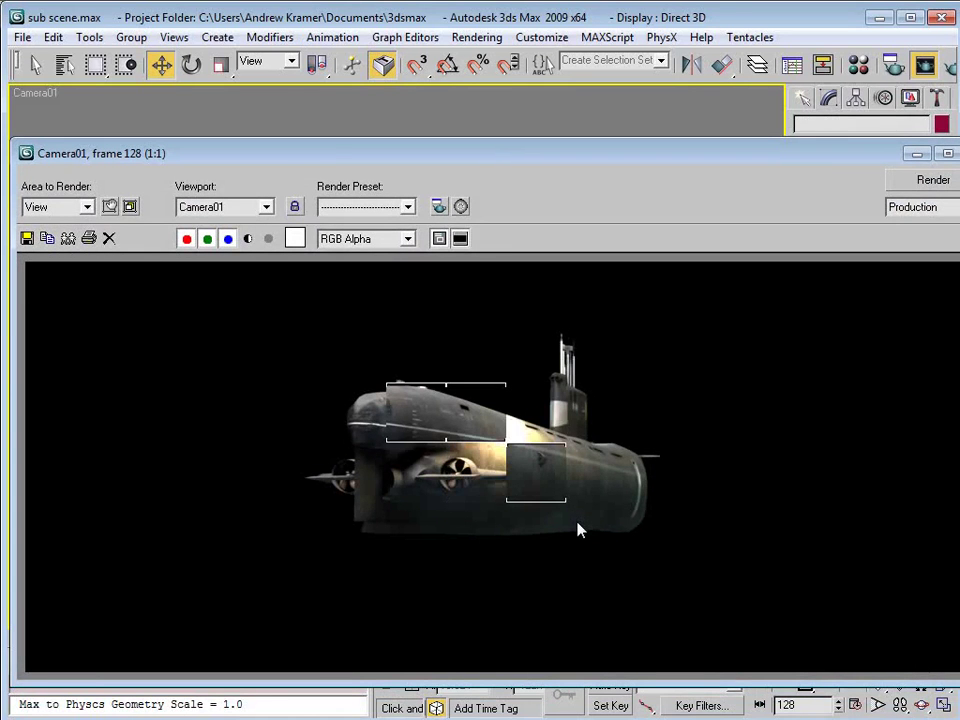
# Step: Inspect the explosion light on the hull in the render at 2:1 and close the render window
pyautogui.keyDown('ctrl'); pyautogui.click(509, 472); pyautogui.keyUp('ctrl')
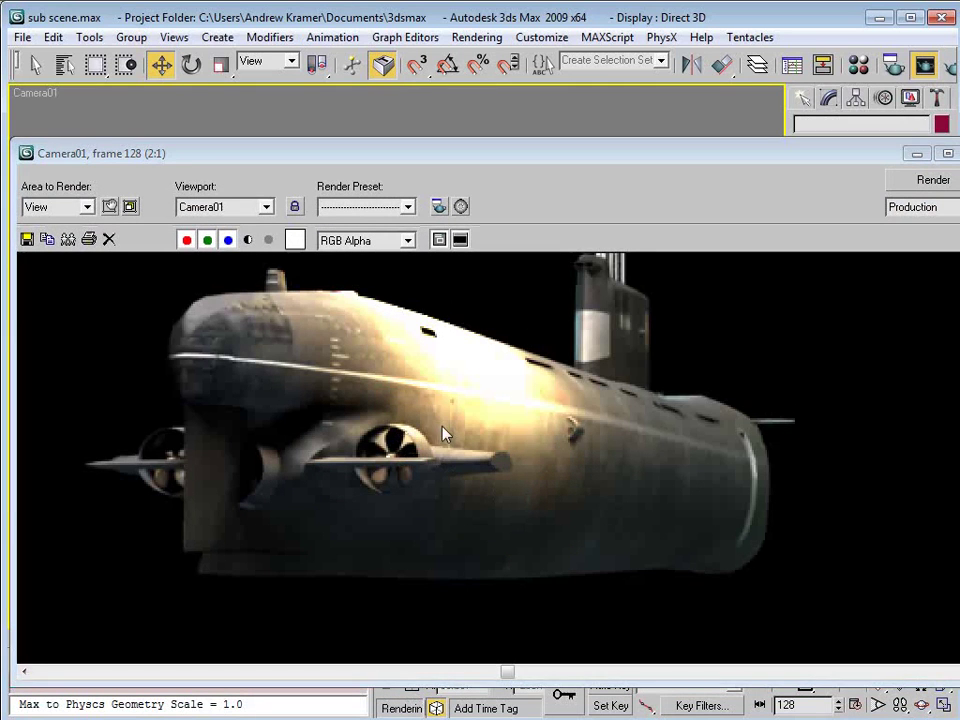
pyautogui.click(460, 453)
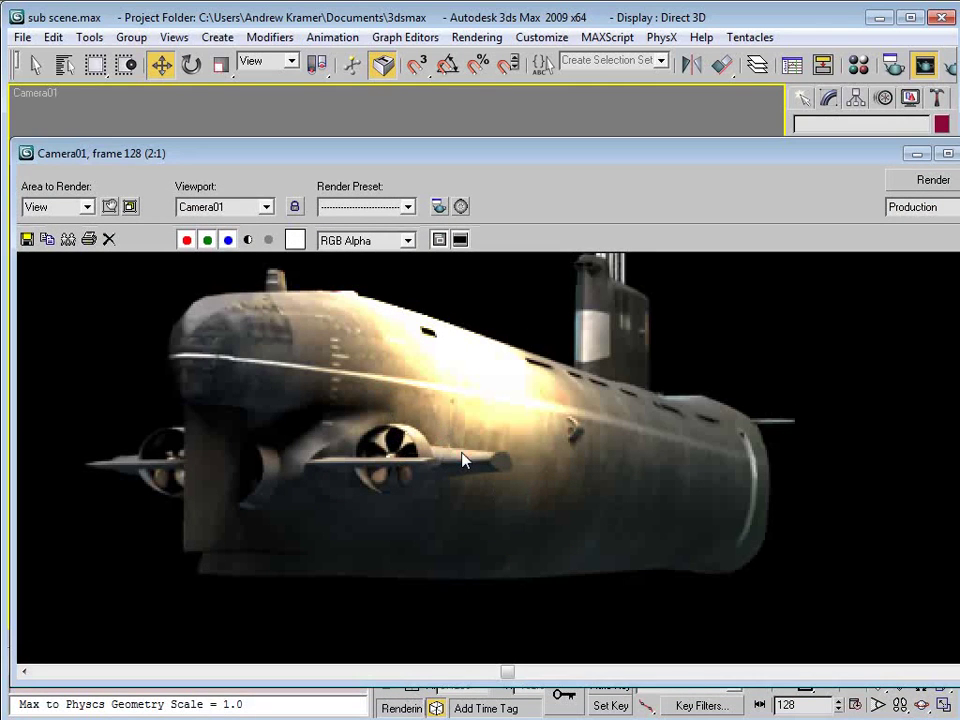
pyautogui.keyDown('ctrl'); pyautogui.rightClick(462, 458); pyautogui.keyUp('ctrl')
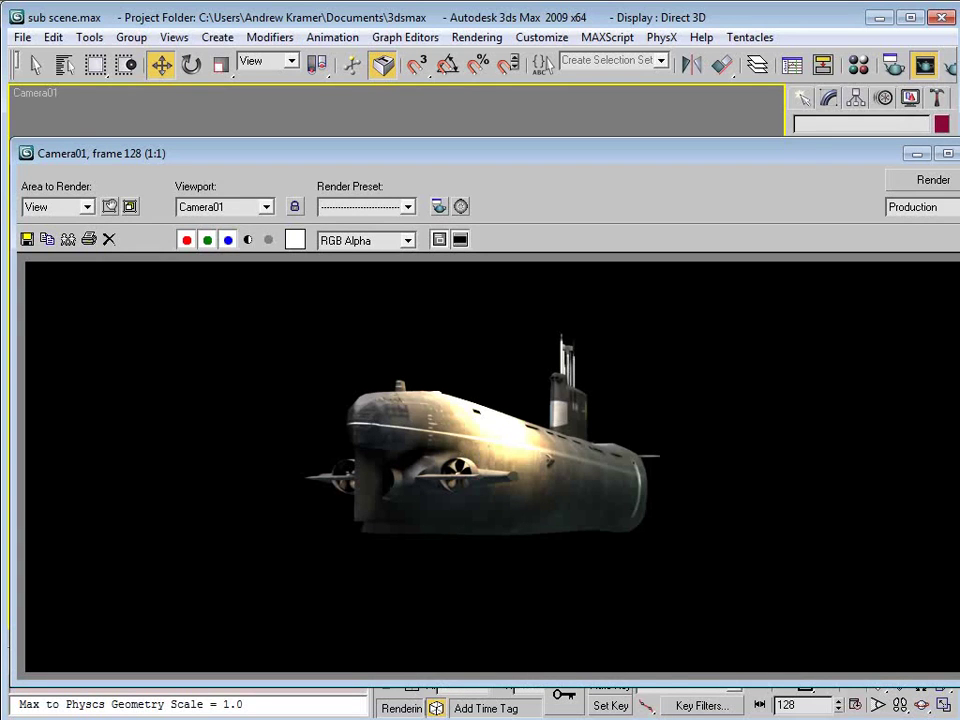
pyautogui.click(959, 154)
# Step: Restore the four viewports and examine the plane lights below and above the submarine in the Front view
pyautogui.hotkey('alt', 'w')
pyautogui.moveTo(555, 194)
pyautogui.mouseDown()
pyautogui.moveTo(542, 146)
pyautogui.moveTo(540, 171)
pyautogui.mouseUp()
pyautogui.scroll(-2, 542, 148)
pyautogui.scroll(-2, 542, 180)
pyautogui.click(604, 222)
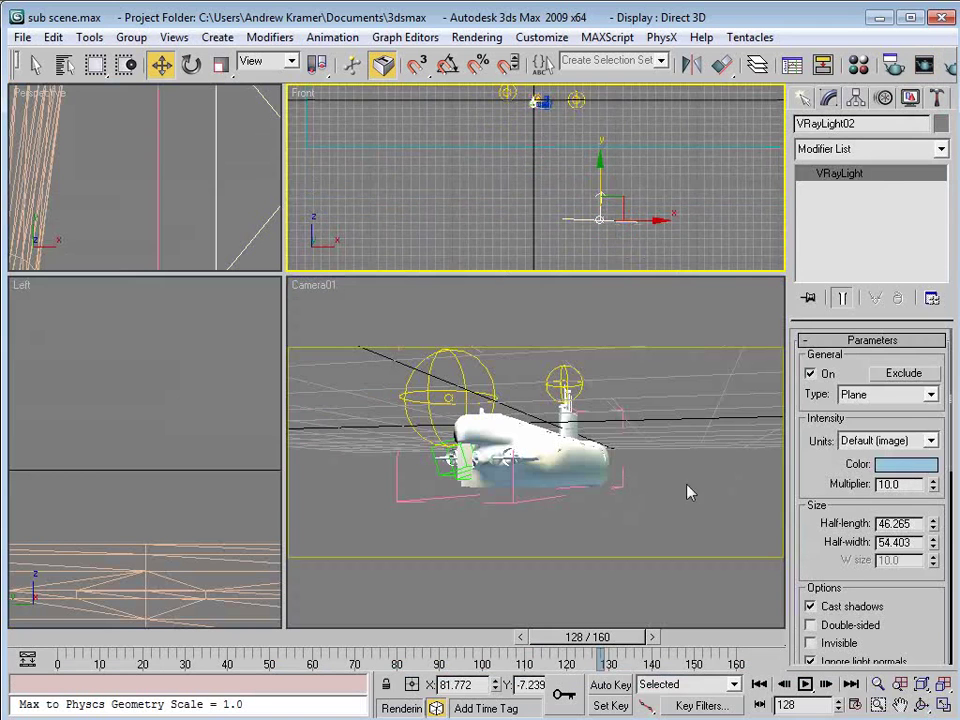
pyautogui.scroll(-2, 552, 192)
pyautogui.moveTo(555, 162); pyautogui.dragTo(538, 213)
pyautogui.scroll(-3, 538, 213)
pyautogui.moveTo(538, 175); pyautogui.dragTo(528, 221)
pyautogui.click(533, 149)
pyautogui.click(675, 391)
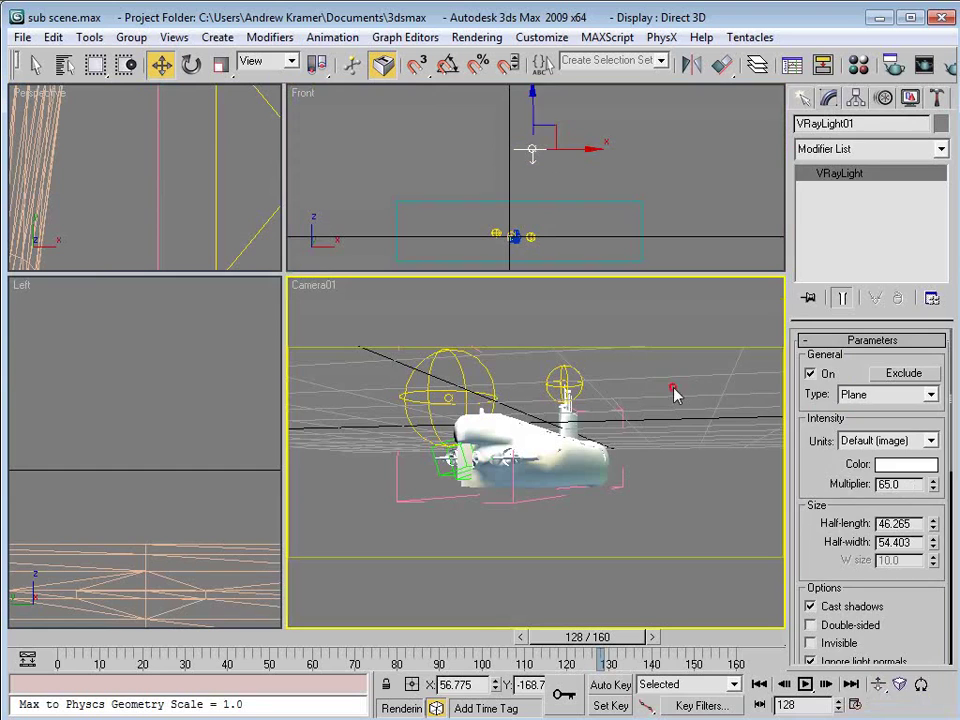
# Step: Render frame 128 of the Camera01 view again, inspect the hull's underside at 2:1 and close the render
pyautogui.hotkey('shift', 'q')
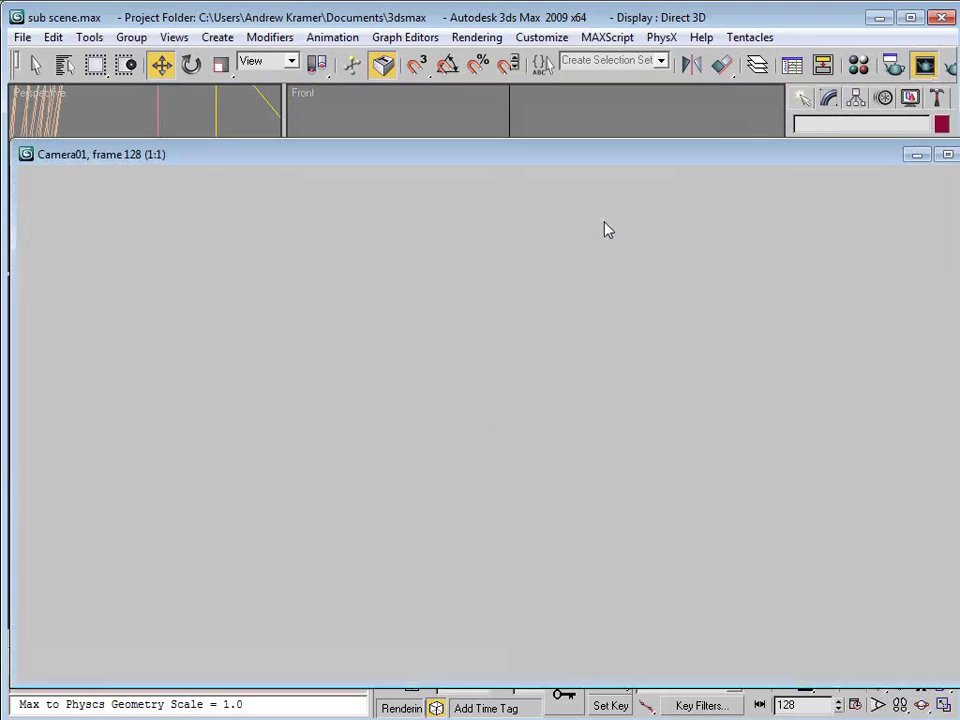
pyautogui.keyDown('ctrl'); pyautogui.click(478, 557); pyautogui.keyUp('ctrl')
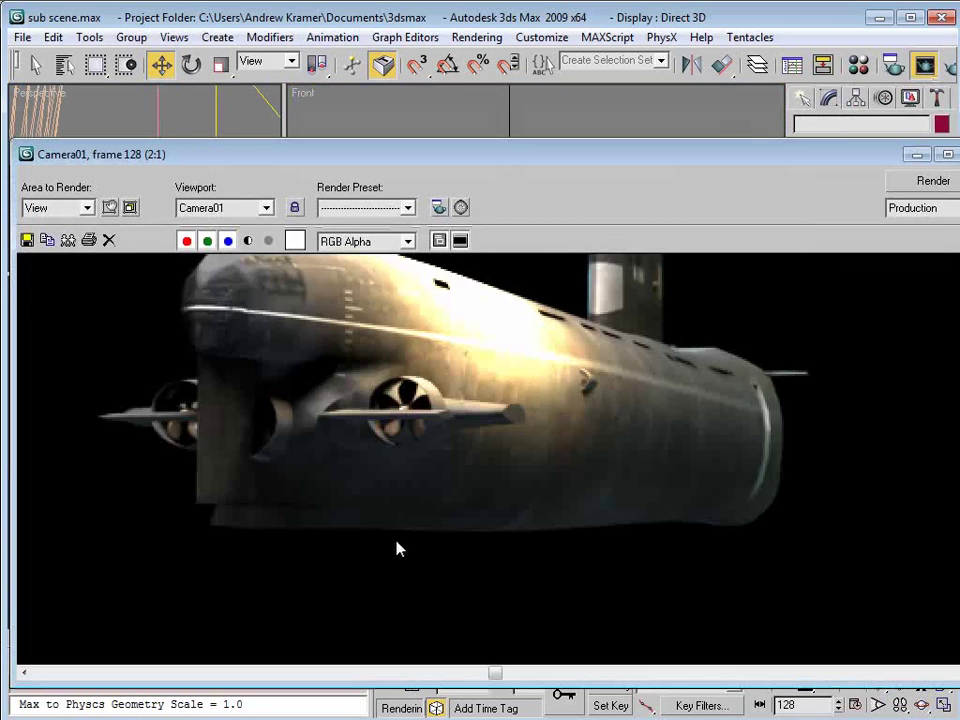
pyautogui.keyDown('ctrl'); pyautogui.rightClick(482, 527); pyautogui.keyUp('ctrl')
pyautogui.keyDown('ctrl'); pyautogui.rightClick(482, 527); pyautogui.keyUp('ctrl')
pyautogui.keyDown('ctrl'); pyautogui.click(530, 420); pyautogui.keyUp('ctrl')
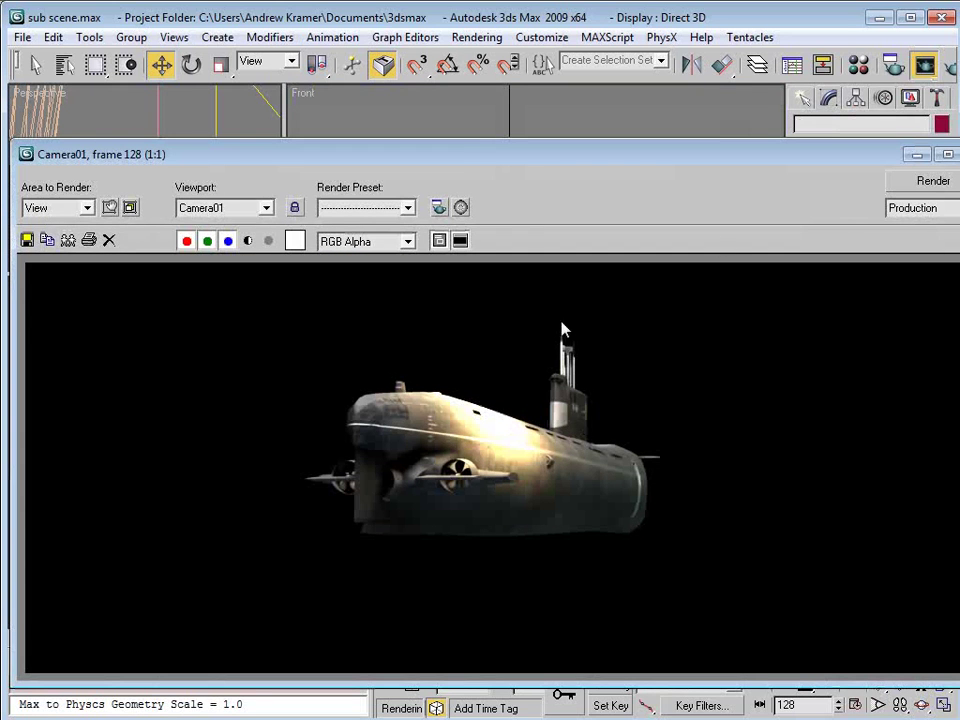
pyautogui.click(959, 156)
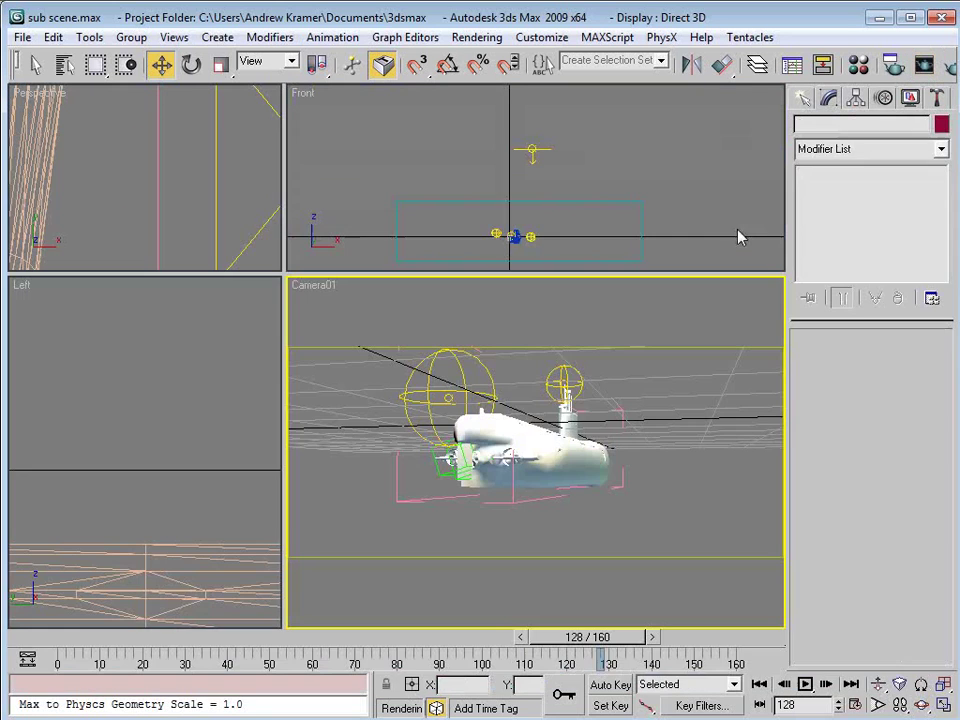
# Step: Scrub the submarine animation back to an earlier frame
pyautogui.click(559, 322)
pyautogui.moveTo(587, 637); pyautogui.dragTo(418, 637)
pyautogui.click(580, 605)
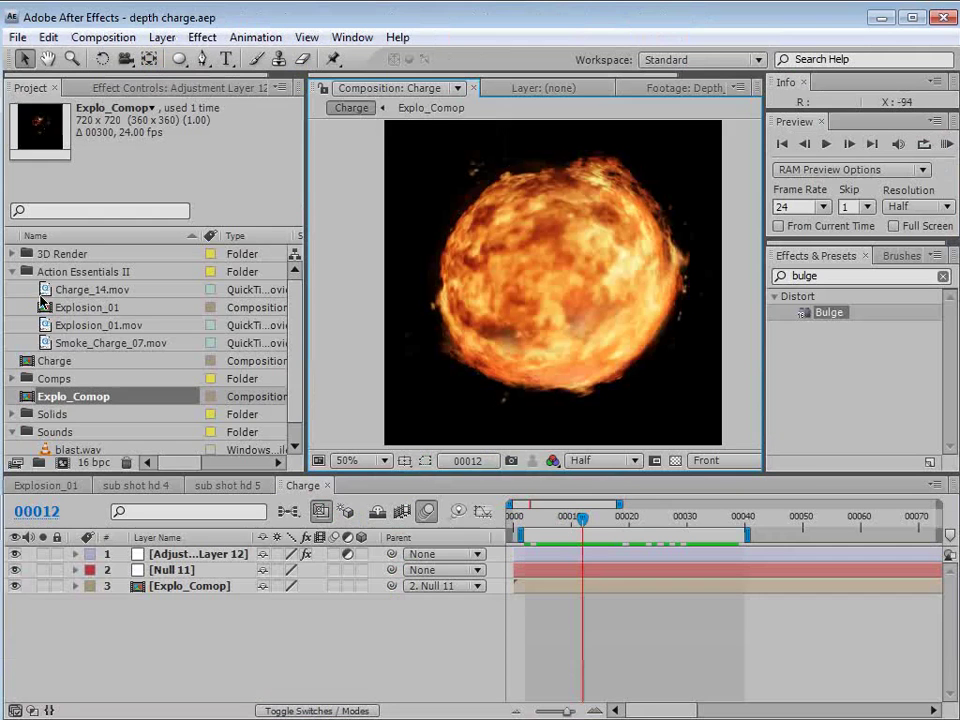
# Step: In After Effects, create a new composition from sub shot hd 2.mov in the 3D Render folder's Small subfolder
pyautogui.click(60, 289)
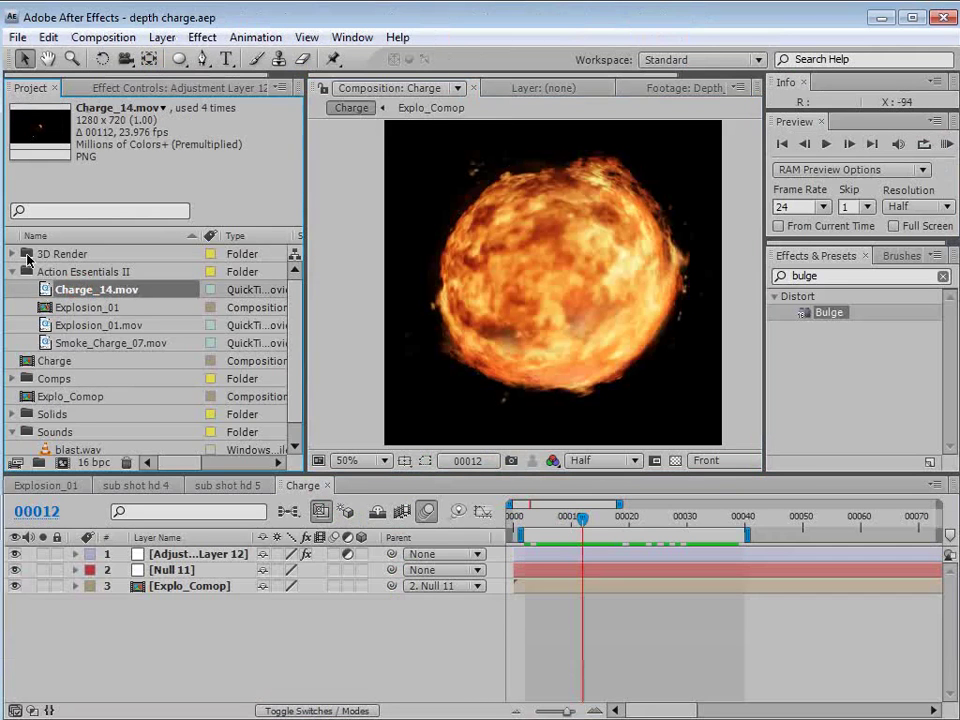
pyautogui.click(12, 254)
pyautogui.click(100, 360)
pyautogui.scroll(-1, 122, 379)
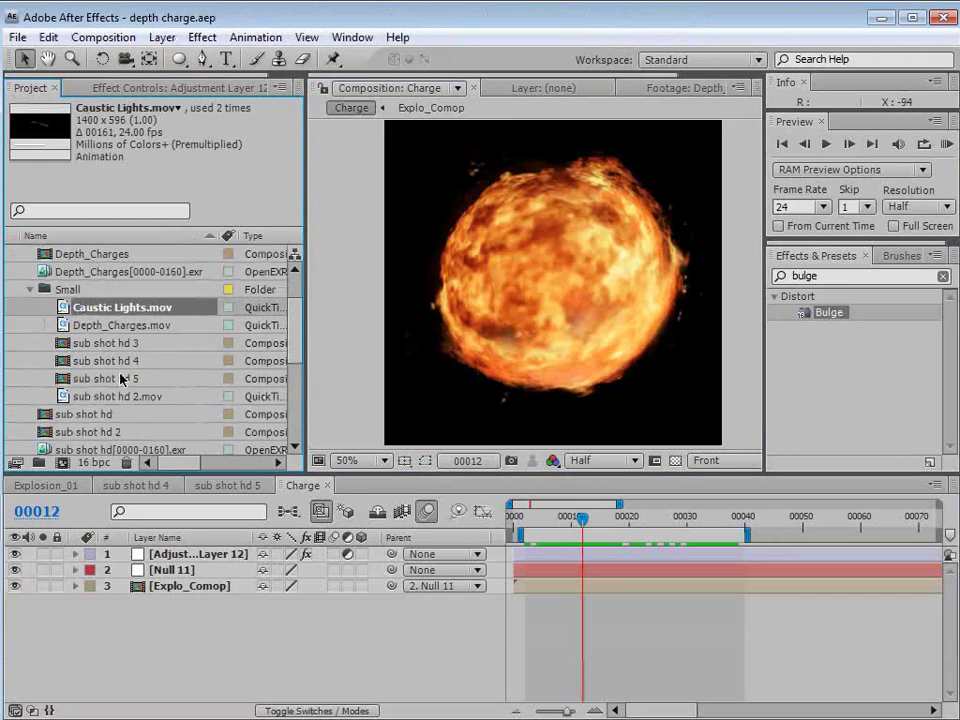
pyautogui.moveTo(100, 396); pyautogui.dragTo(61, 462)
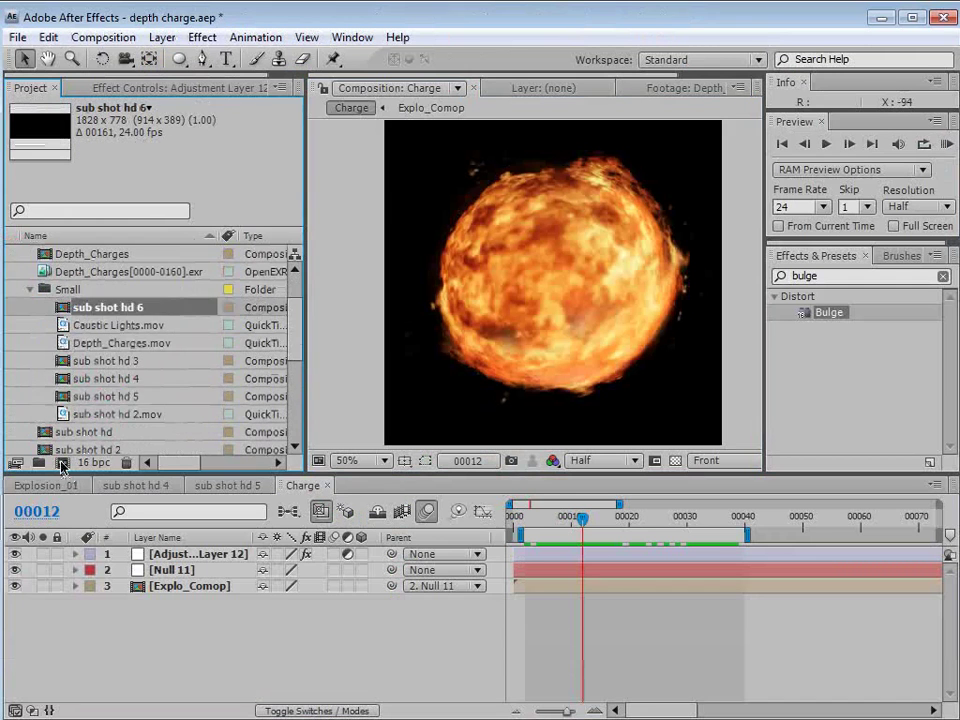
# Step: Add Depth_Charges.mov above the submarine layer and check the composite at frame 43 at 50% magnification
pyautogui.moveTo(515, 517); pyautogui.dragTo(799, 518)
pyautogui.moveTo(97, 335); pyautogui.dragTo(516, 381)
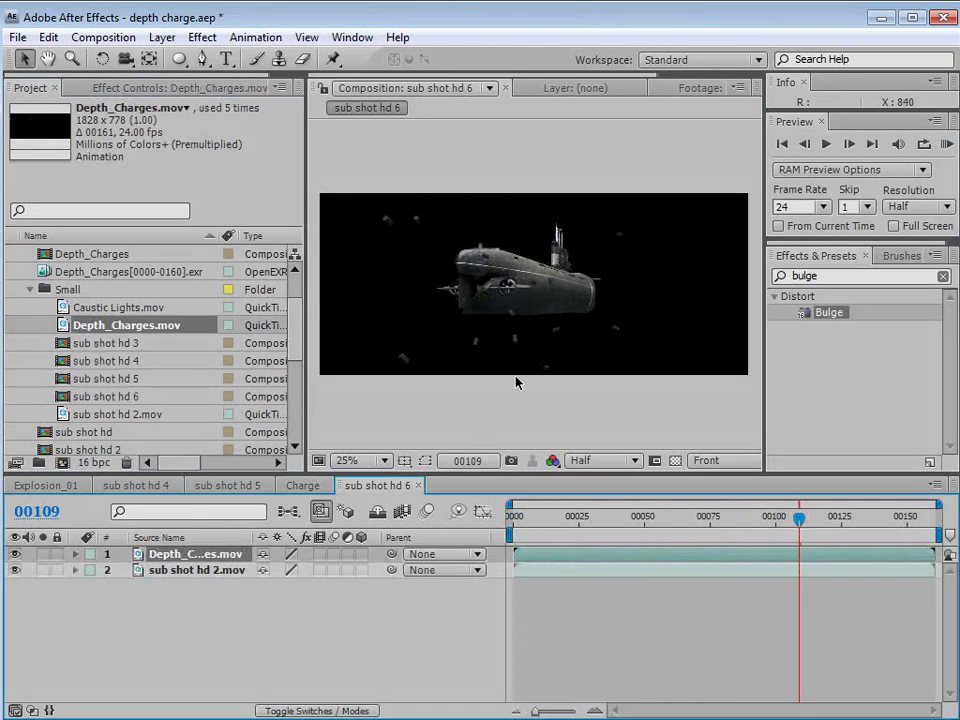
pyautogui.scroll(2, 508, 315)
pyautogui.moveTo(516, 521); pyautogui.dragTo(626, 519)
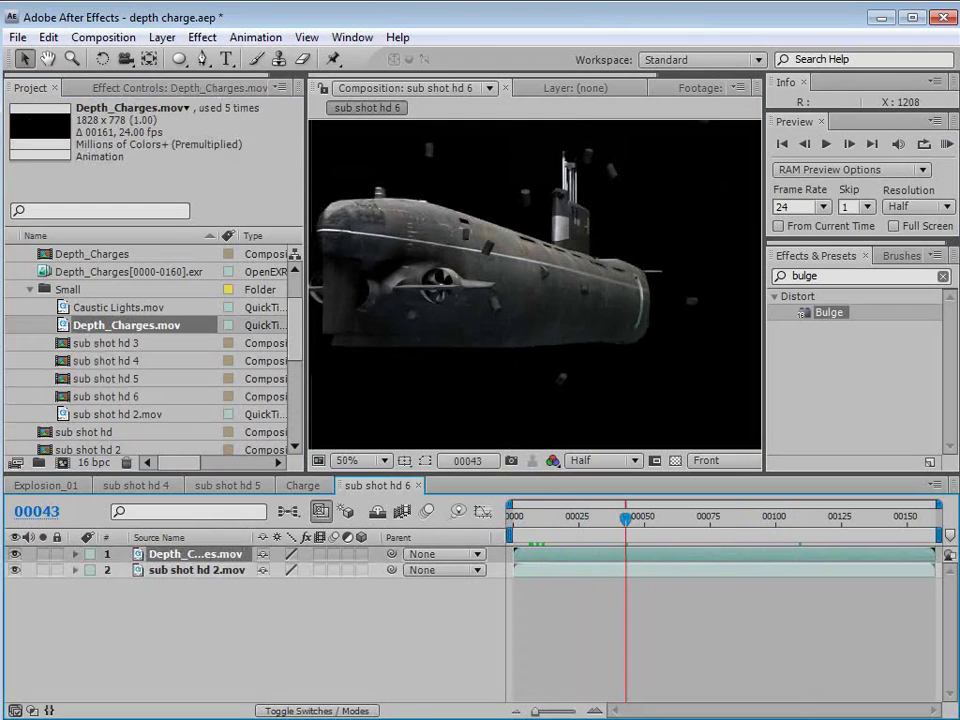
# Step: Switch to Firefox and browse the newest entries on the Video Copilot tutorials page
pyautogui.hotkey('alt', 'Tab')
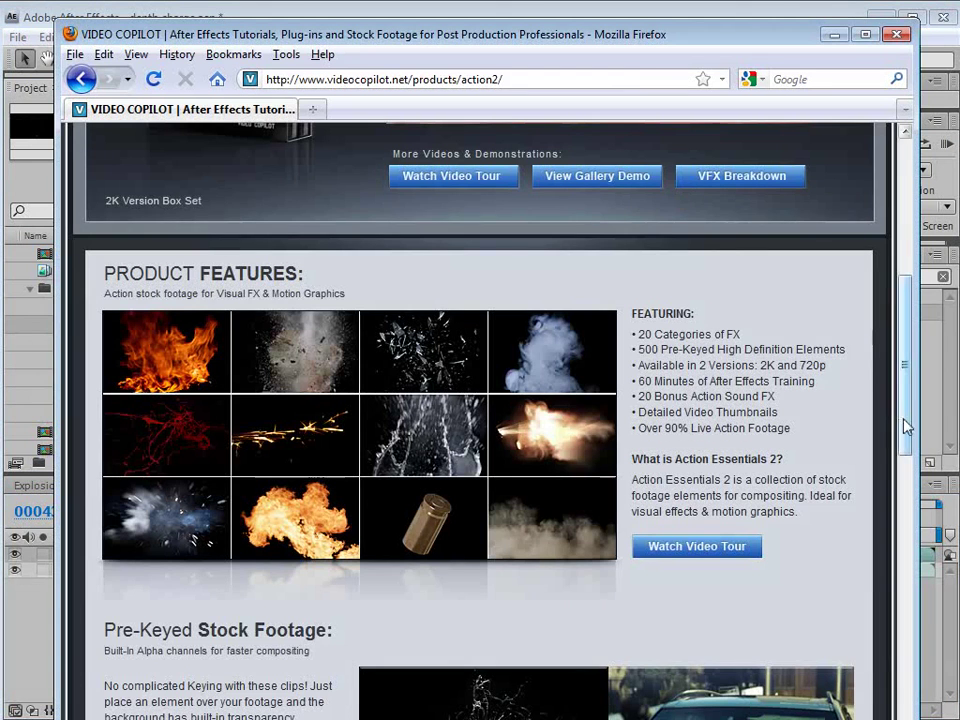
pyautogui.moveTo(904, 420); pyautogui.dragTo(912, 247)
pyautogui.click(716, 257)
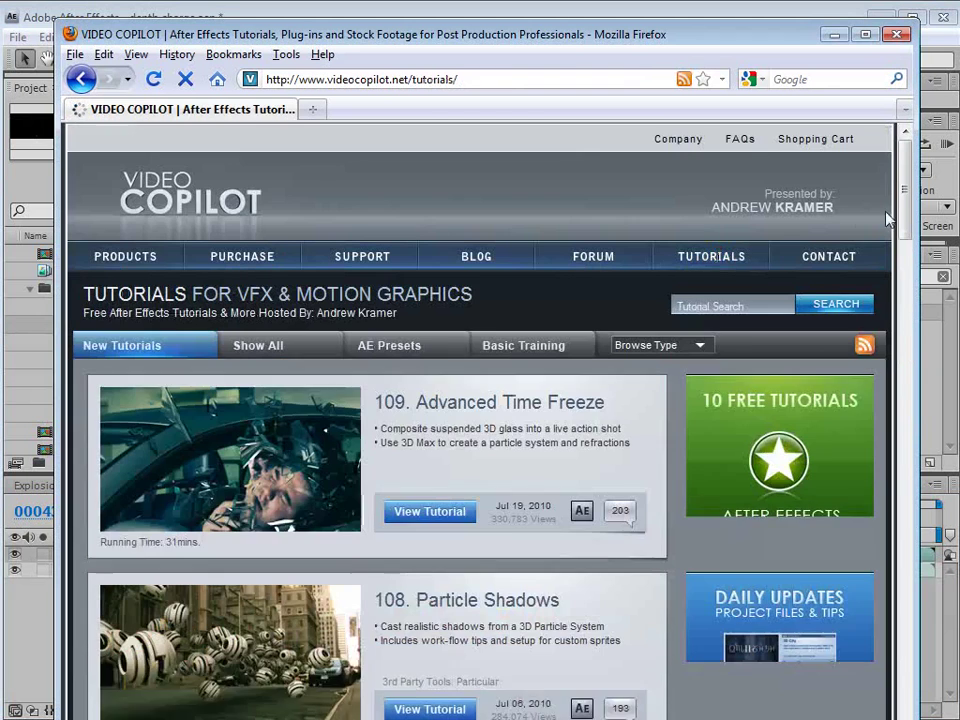
pyautogui.scroll(-2, 537, 594)
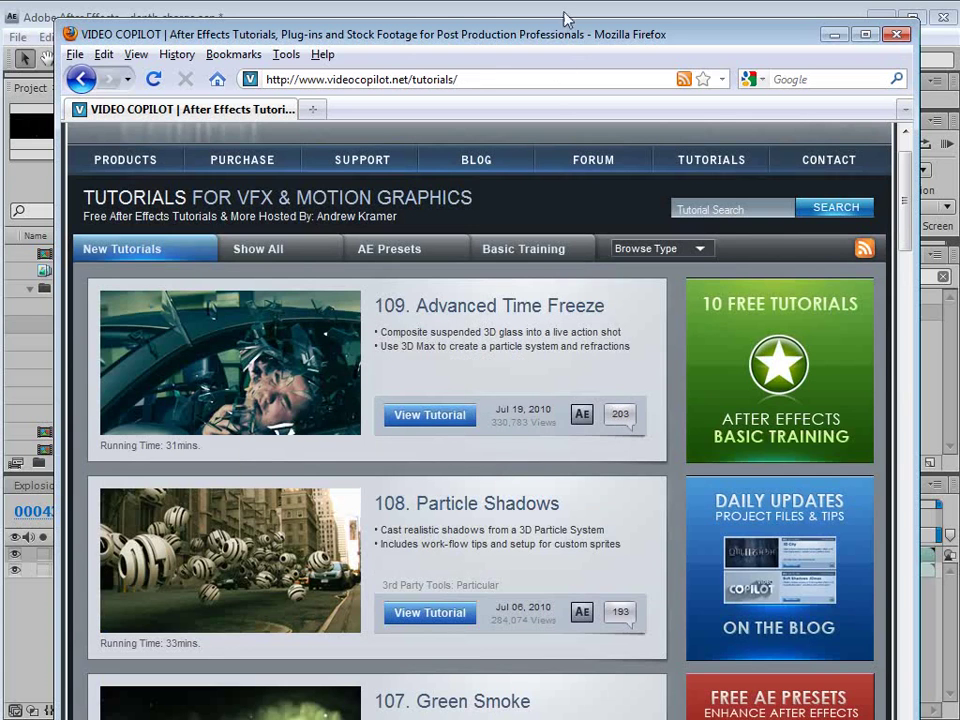
# Step: Back in After Effects at frame 14, add Caustic Lights.mov between the depth-charge and submarine layers and fit it to the composition
pyautogui.hotkey('alt', 'Tab')
pyautogui.scroll(2, 476, 306)
pyautogui.moveTo(624, 516)
pyautogui.mouseDown()
pyautogui.moveTo(582, 516)
pyautogui.moveTo(608, 516)
pyautogui.mouseUp()
pyautogui.scroll(-2, 529, 350)
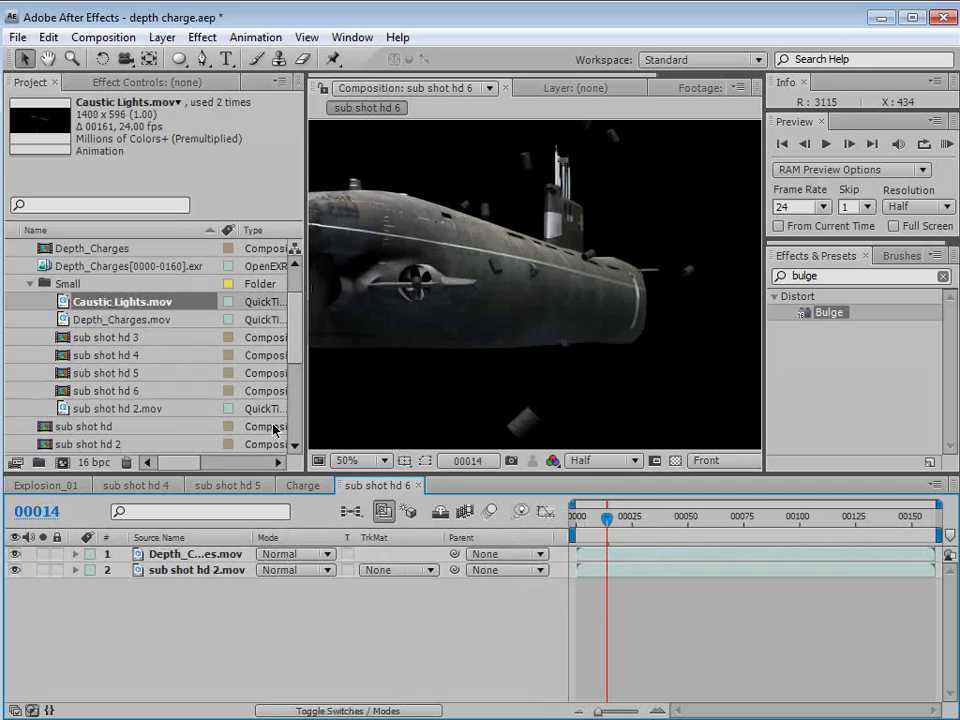
pyautogui.moveTo(145, 305); pyautogui.dragTo(165, 572)
pyautogui.rightClick(473, 247)
pyautogui.moveTo(705, 342)
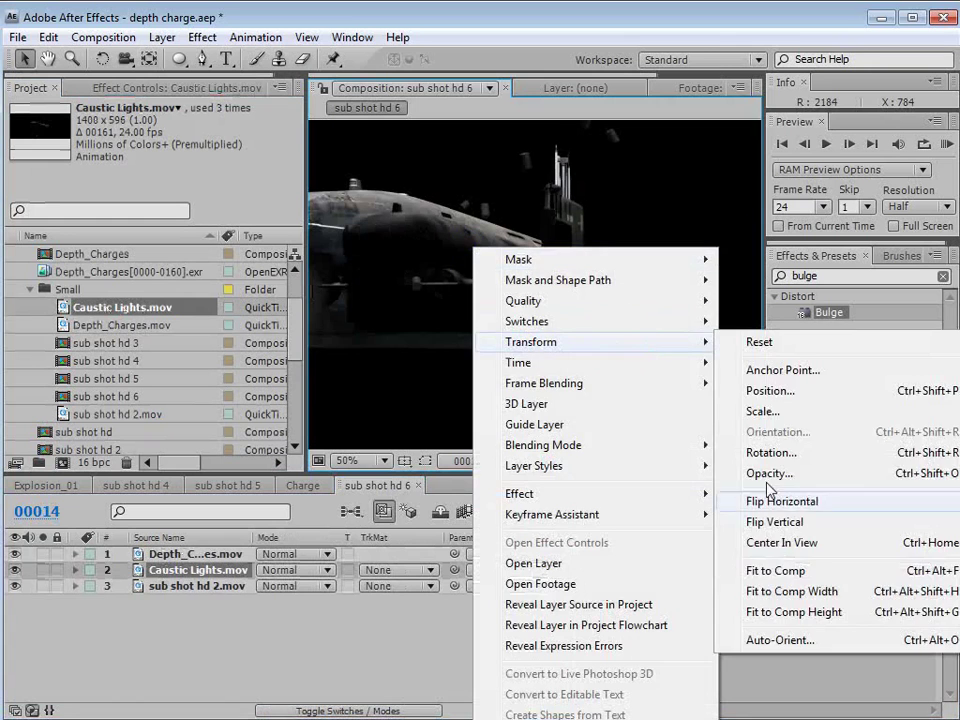
pyautogui.click(767, 571)
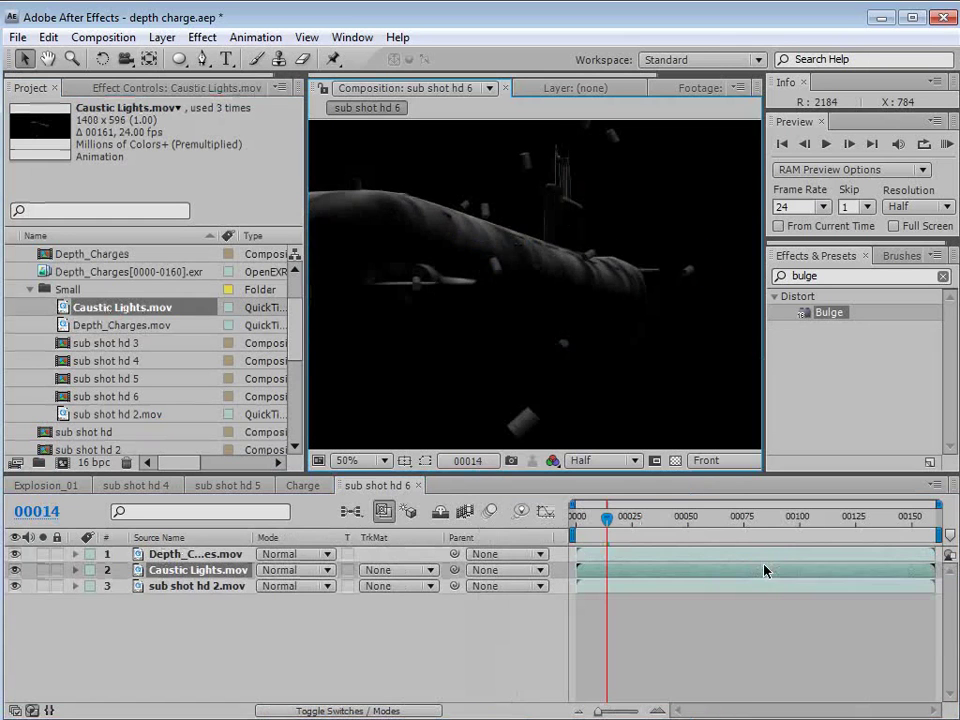
# Step: Check the Caustic Lights layer soloed around frame 46, unsolo it and set its blending mode to Add
pyautogui.click(42, 569)
pyautogui.moveTo(607, 518); pyautogui.dragTo(681, 520)
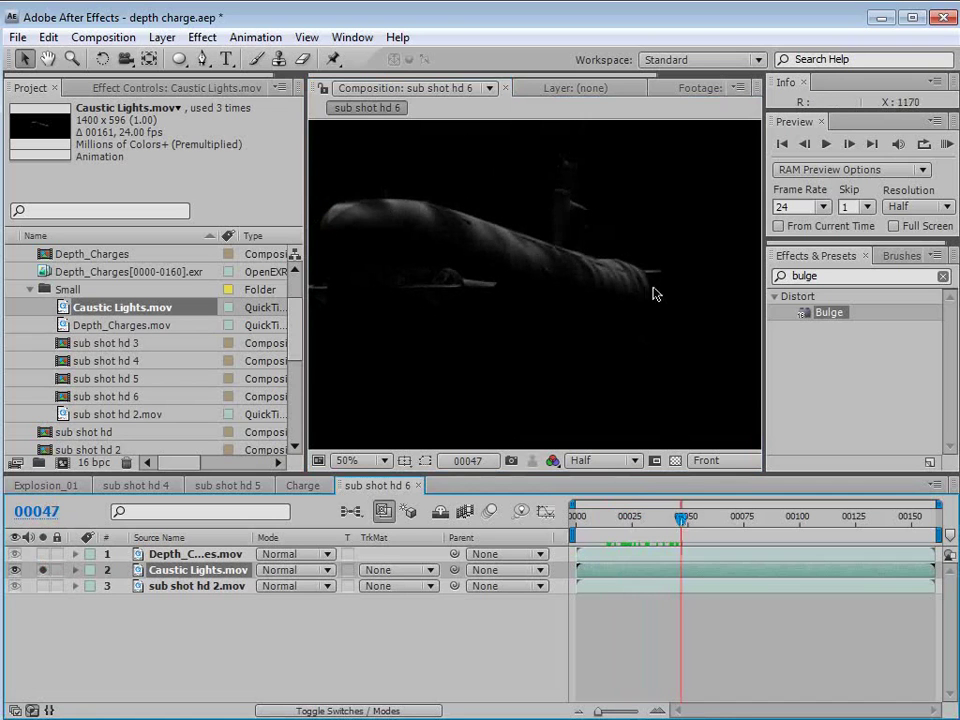
pyautogui.moveTo(681, 518)
pyautogui.mouseDown()
pyautogui.moveTo(605, 520)
pyautogui.moveTo(680, 527)
pyautogui.mouseUp()
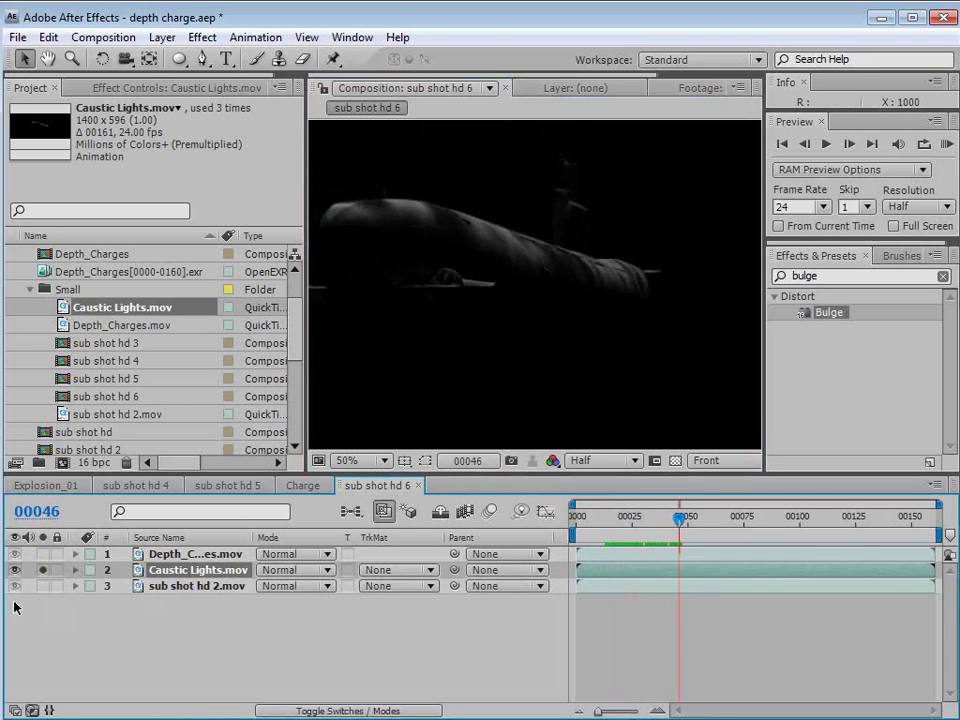
pyautogui.click(44, 570)
pyautogui.click(290, 570)
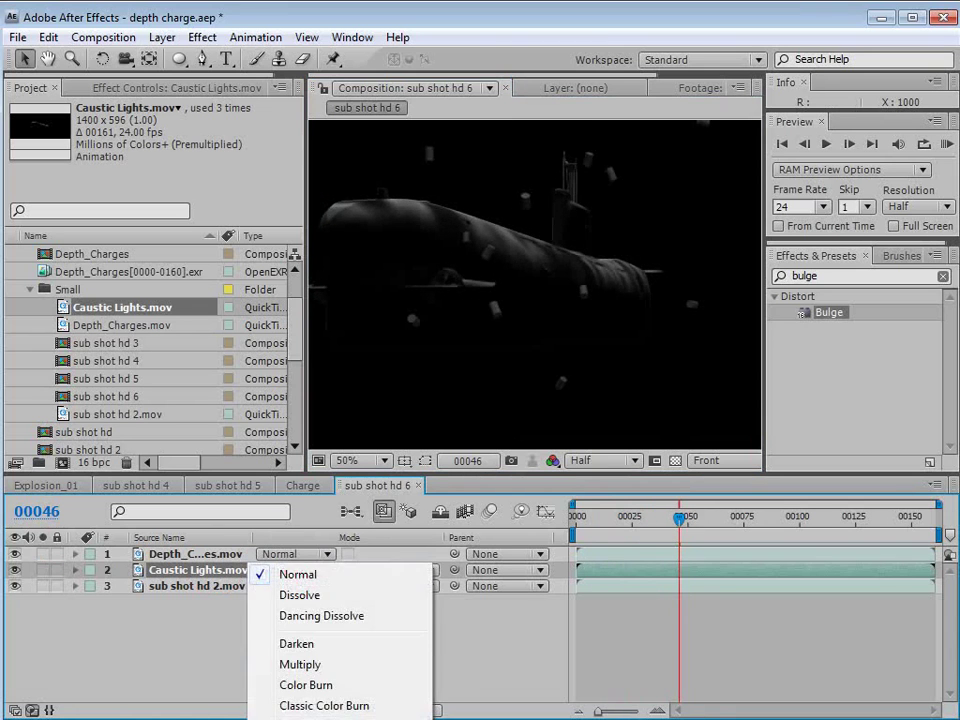
pyautogui.click(220, 584)
pyautogui.moveTo(675, 548)
pyautogui.mouseDown()
pyautogui.moveTo(606, 548)
pyautogui.moveTo(668, 549)
pyautogui.mouseUp()
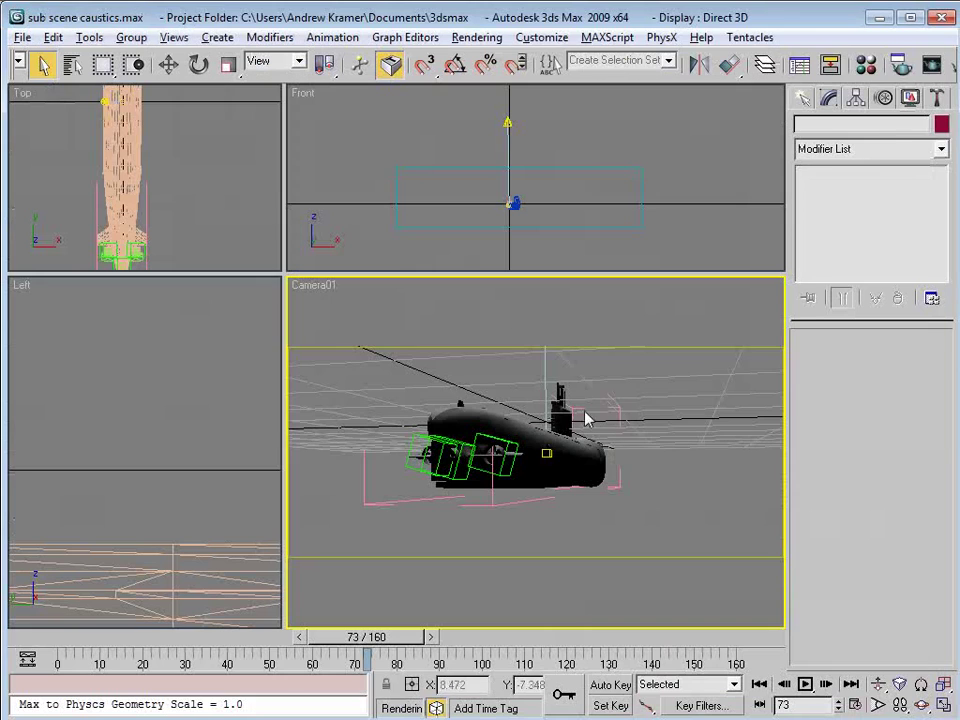
# Step: Switch to 3ds Max, select the spotlight above the submarine and view its Map #7 noise map enlarged from the Material Editor
pyautogui.click(673, 403)
pyautogui.click(506, 122)
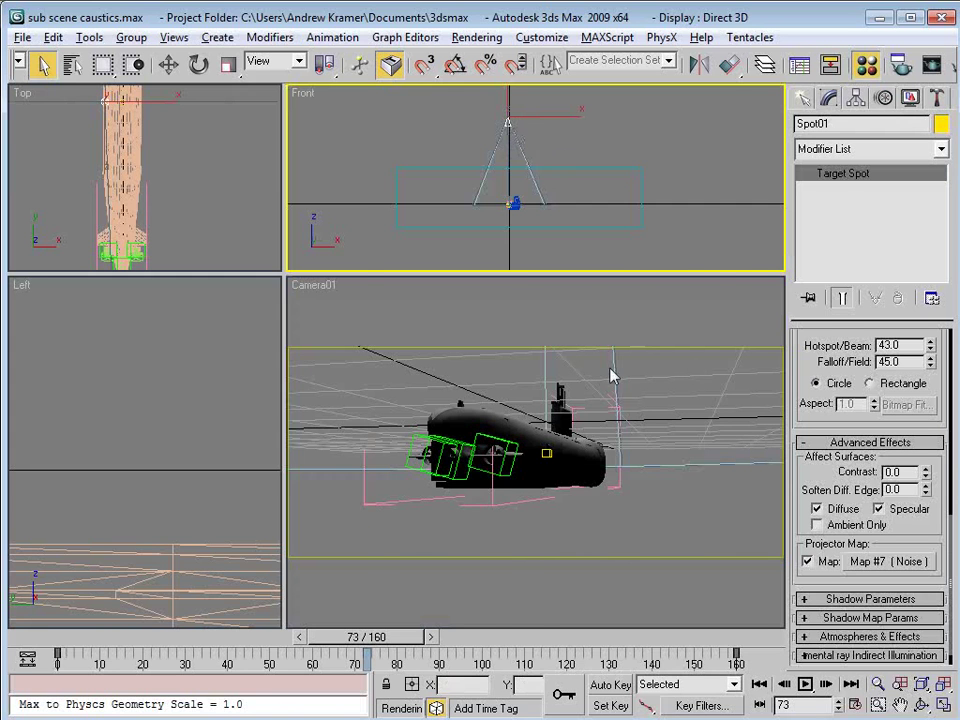
pyautogui.press('m')
pyautogui.moveTo(638, 222); pyautogui.dragTo(355, 279)
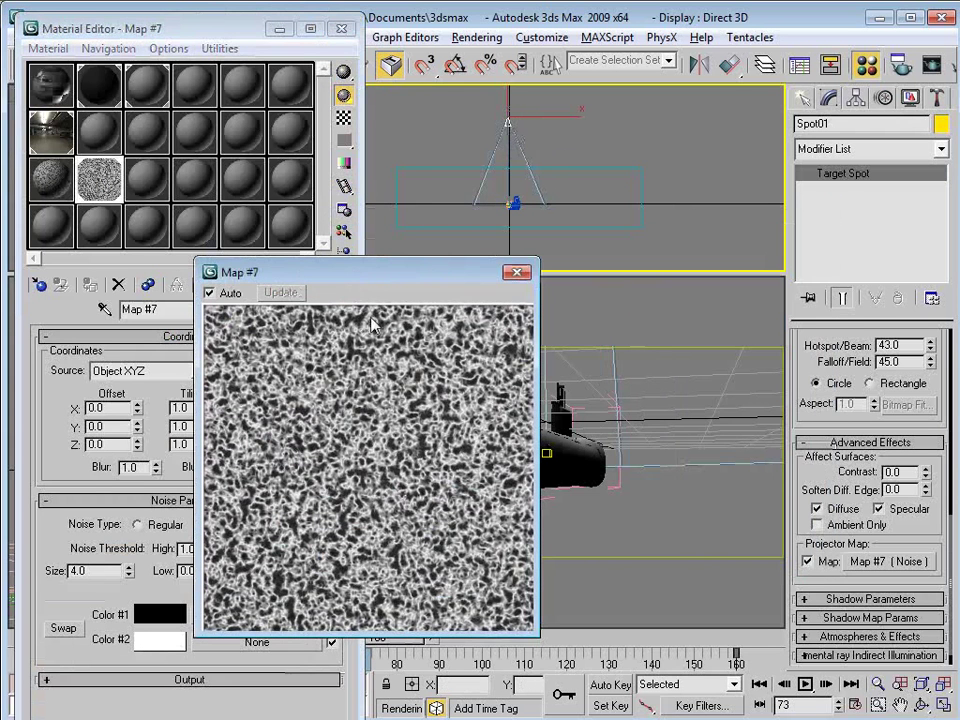
# Step: Review the spotlight's parameters and try to place the Map #7 noise in its Projector Map slot, cancelling the instance
pyautogui.moveTo(820, 423); pyautogui.dragTo(826, 520)
pyautogui.scroll(5, 826, 520)
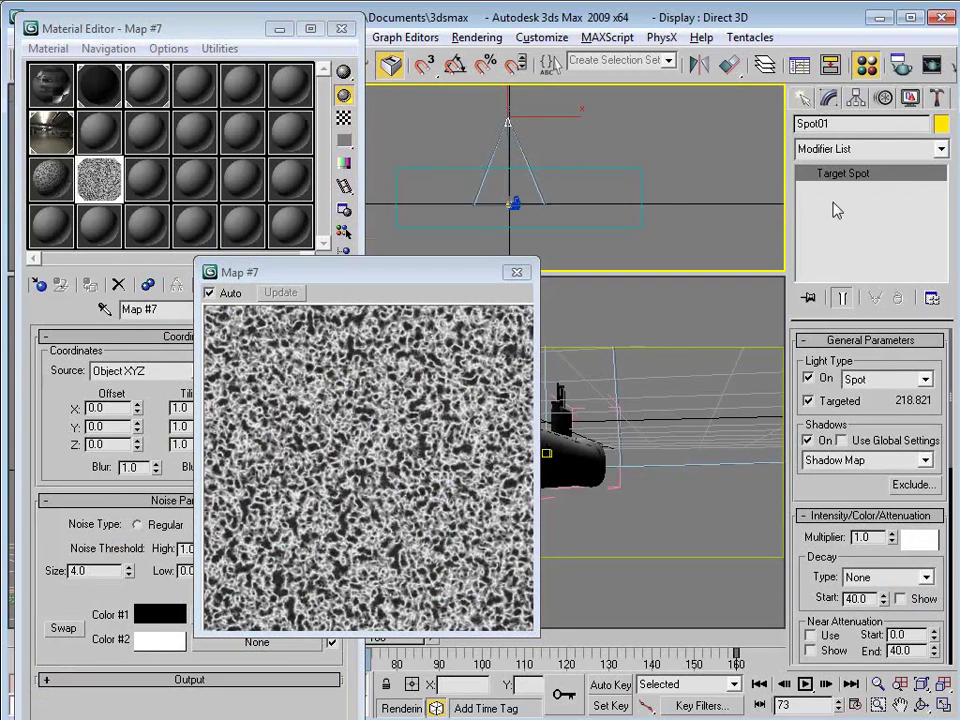
pyautogui.scroll(-3, 842, 445)
pyautogui.scroll(-15, 842, 445)
pyautogui.moveTo(822, 550); pyautogui.dragTo(888, 572)
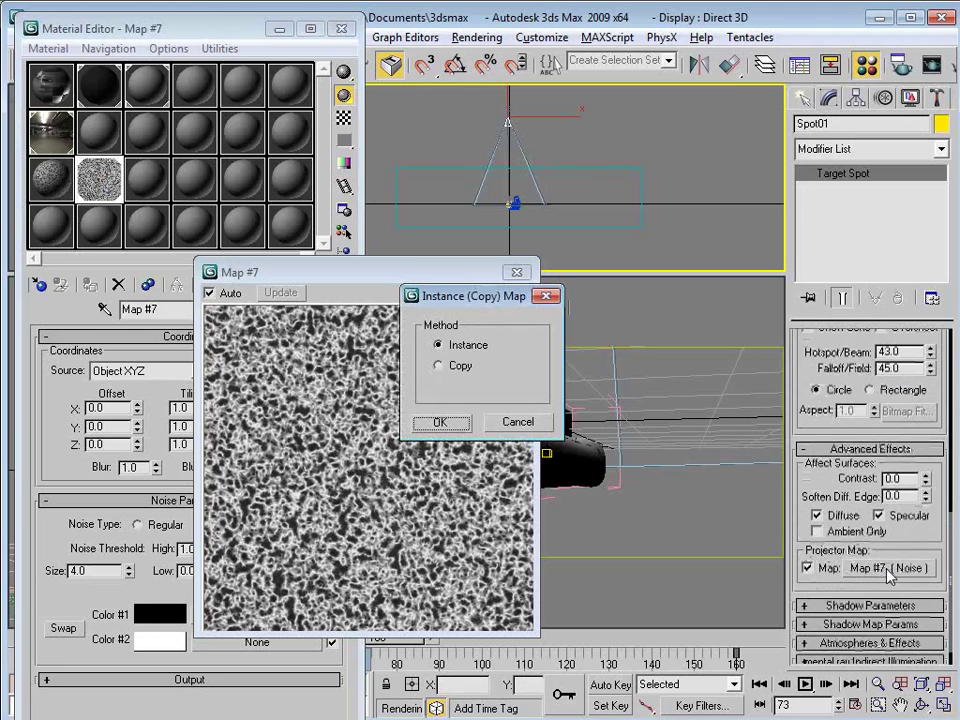
pyautogui.click(518, 421)
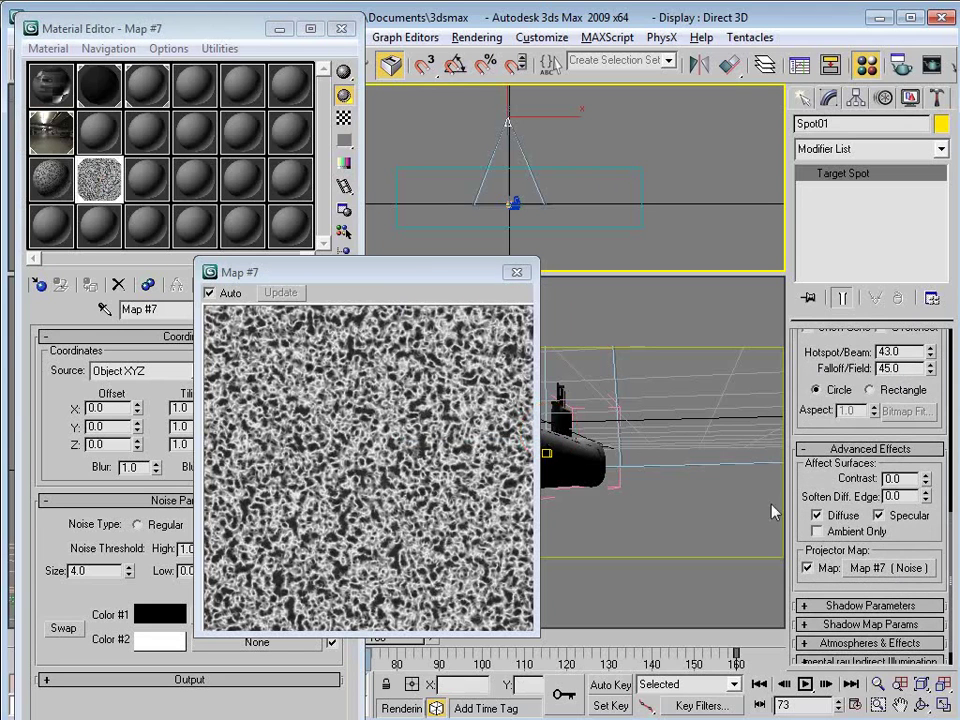
# Step: Render the Camera01 view at frame 73 to check the caustic light on the submarine, and close the render
pyautogui.rightClick(613, 373)
pyautogui.hotkey('shift', 'q')
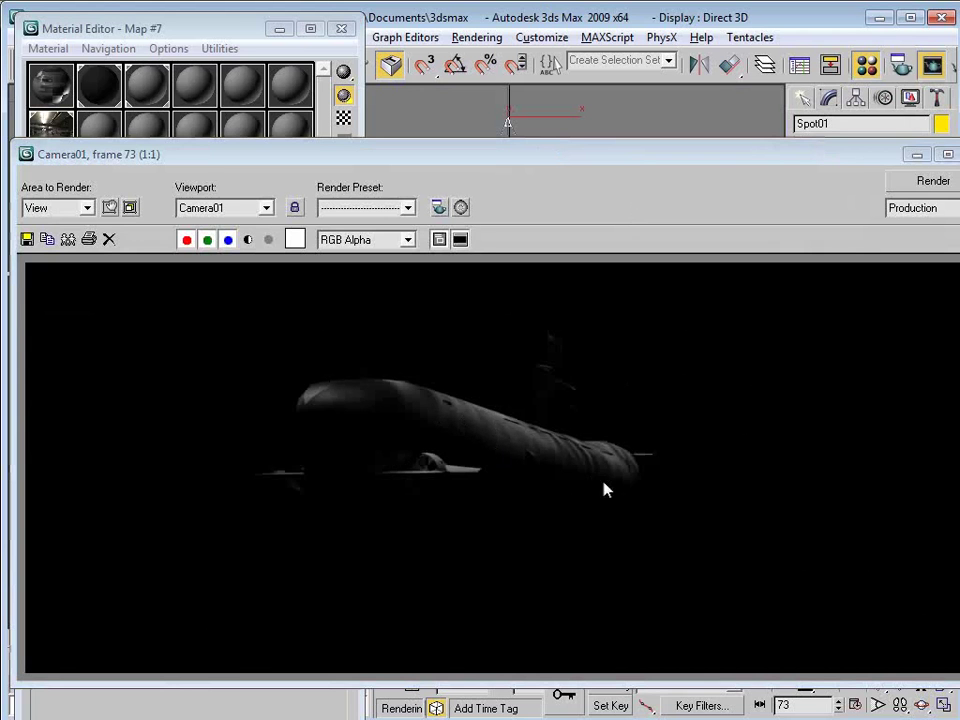
pyautogui.click(959, 154)
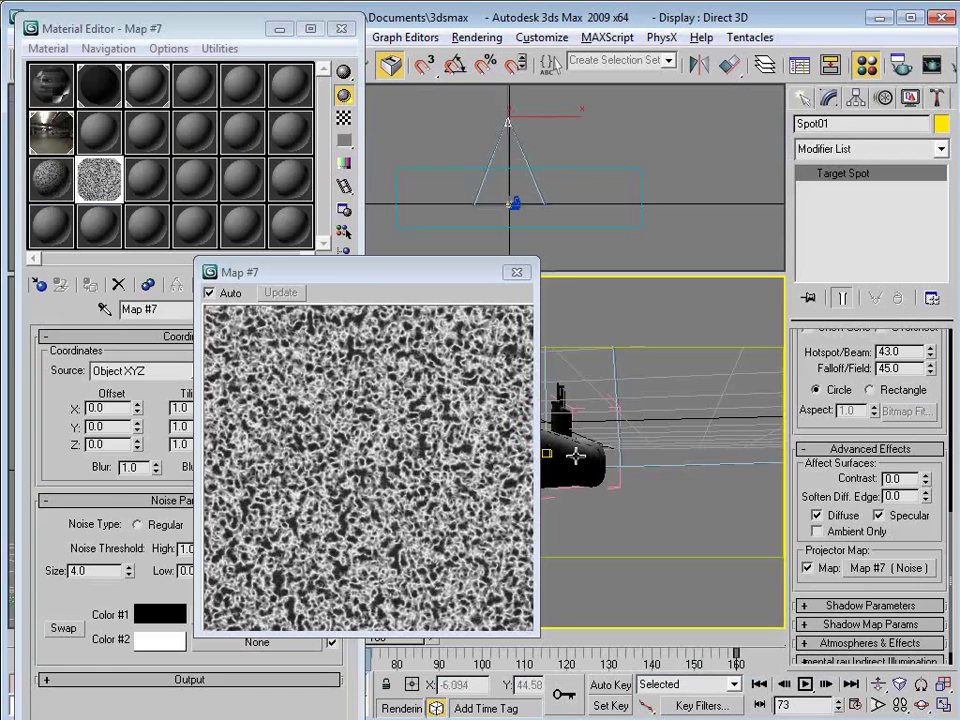
# Step: Examine the dark 02 - Default material's Blinn settings and maps, keeping the noise map window out of the way
pyautogui.moveTo(461, 272); pyautogui.dragTo(348, 306)
pyautogui.click(100, 87)
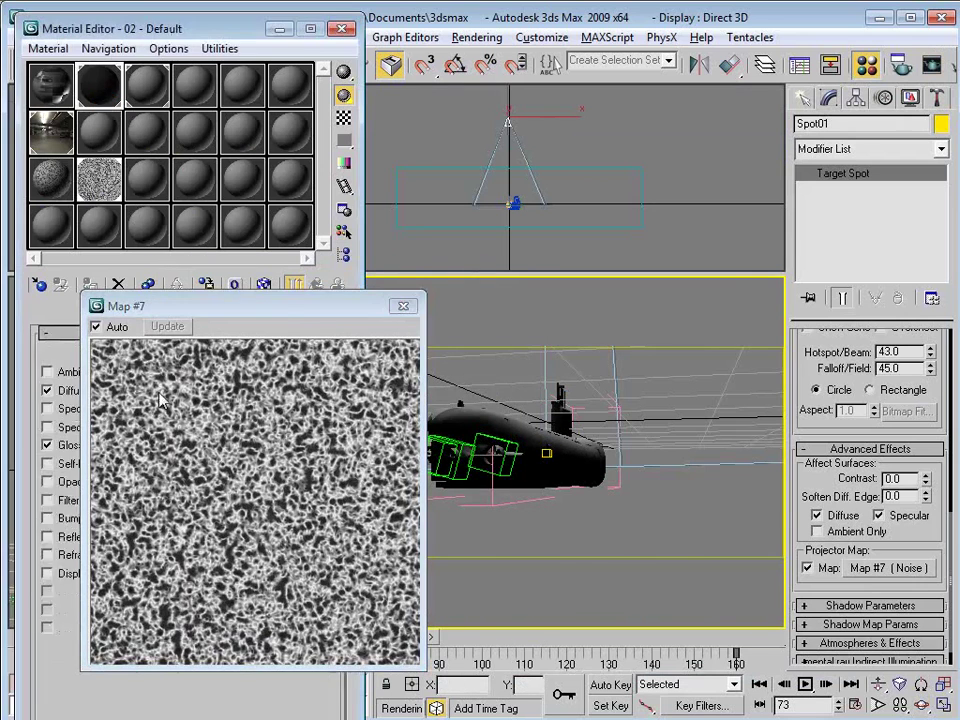
pyautogui.moveTo(272, 306); pyautogui.dragTo(530, 307)
pyautogui.moveTo(205, 370); pyautogui.dragTo(215, 540)
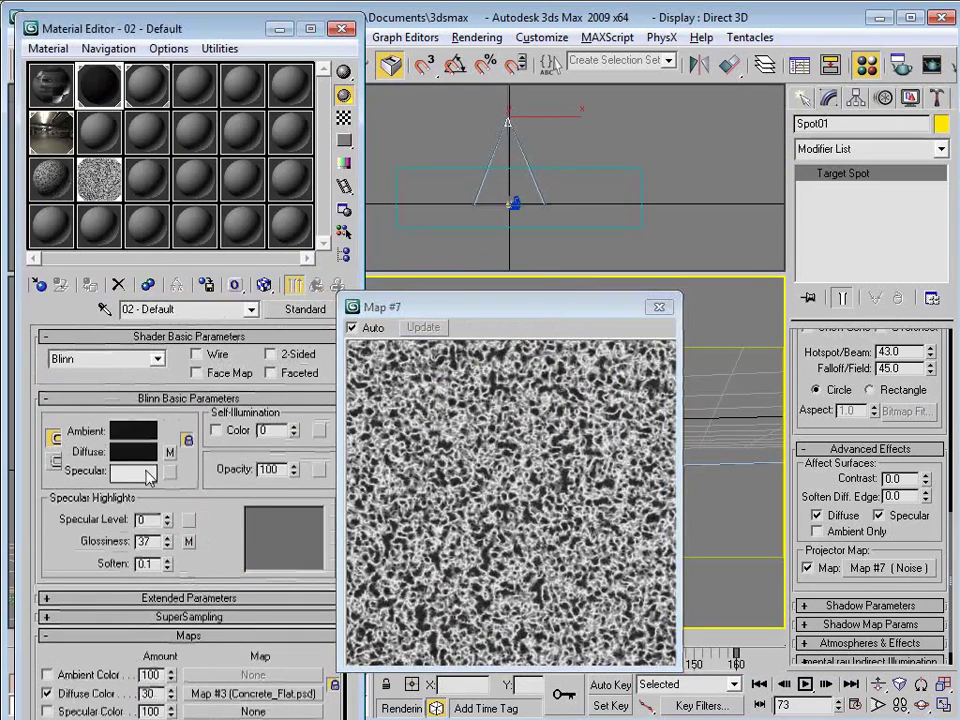
pyautogui.moveTo(611, 309); pyautogui.dragTo(361, 262)
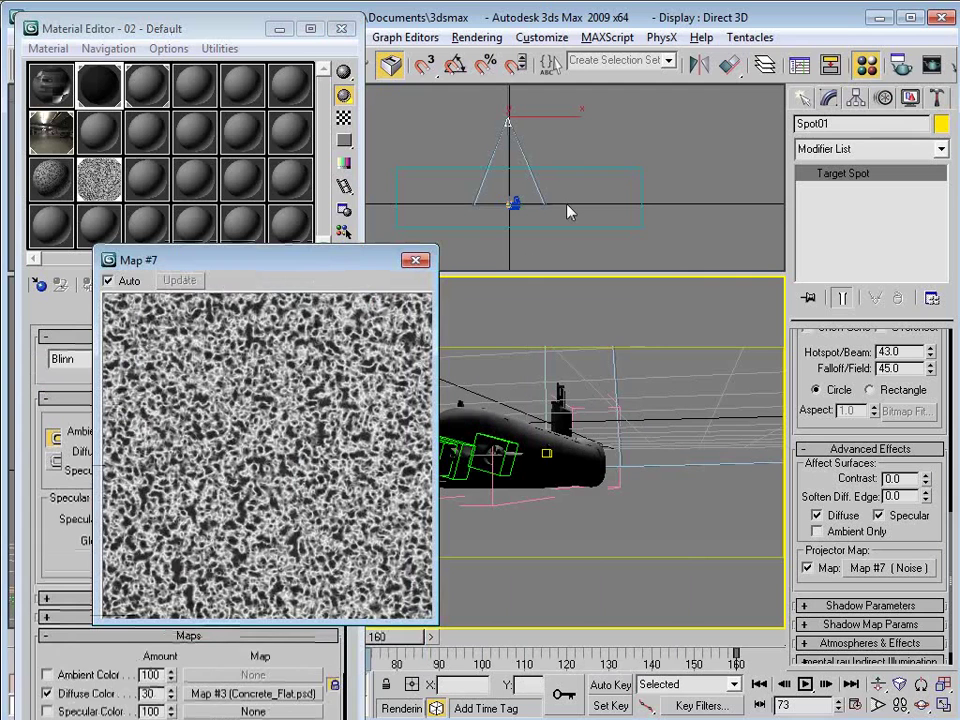
# Step: Return to After Effects, go to frame 107 and create a white 1828 x 778 px solid layer
pyautogui.click(872, 22)
pyautogui.click(659, 517)
pyautogui.moveTo(659, 517); pyautogui.dragTo(815, 519)
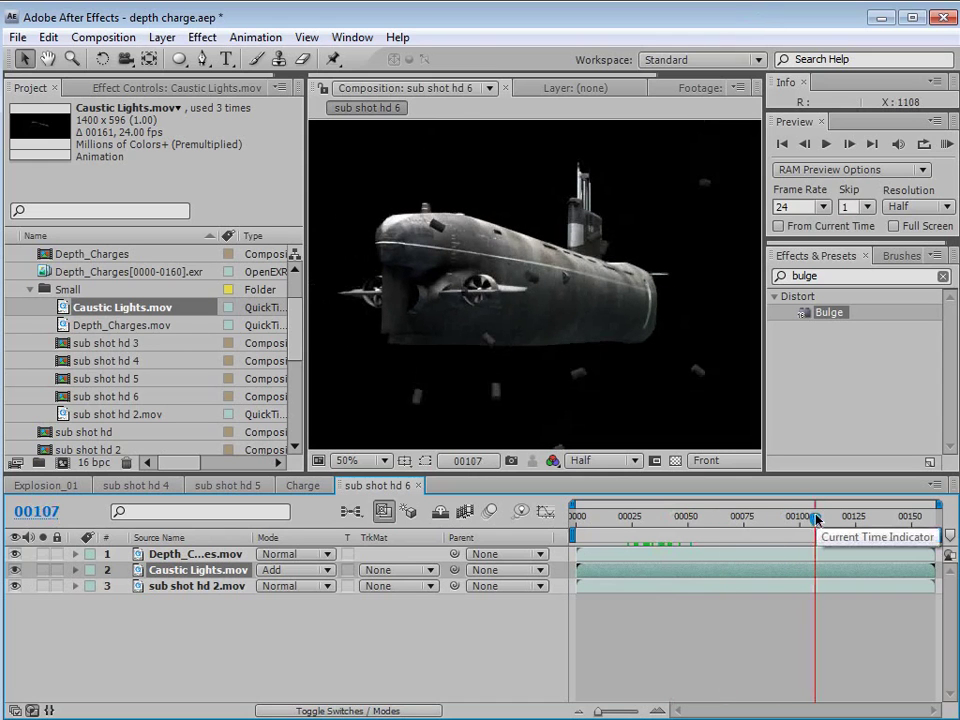
pyautogui.click(162, 37)
pyautogui.moveTo(320, 66)
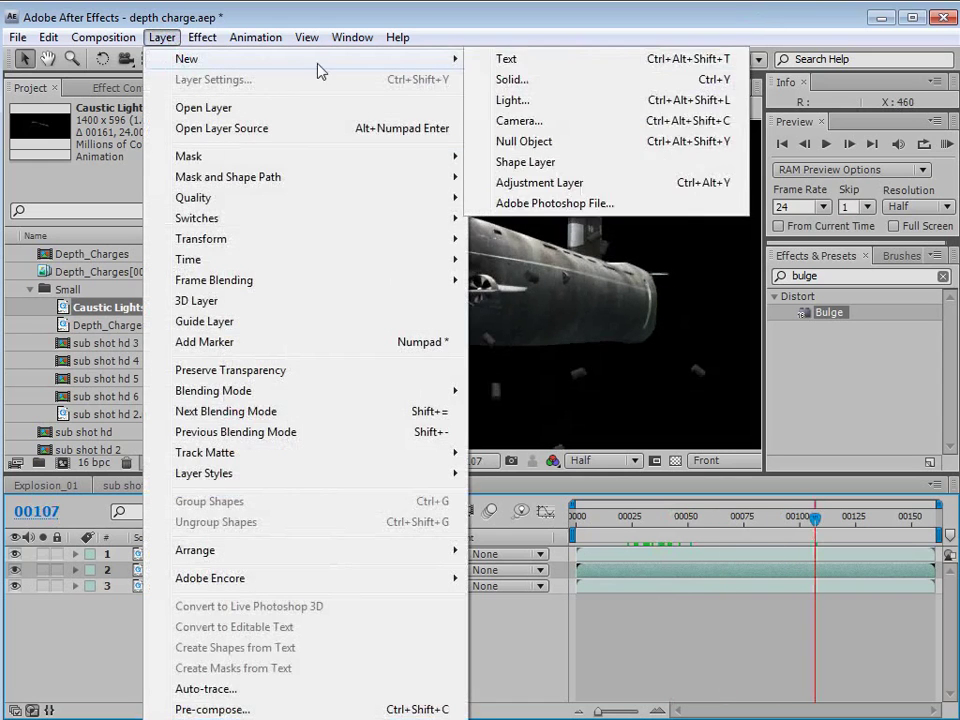
pyautogui.click(540, 84)
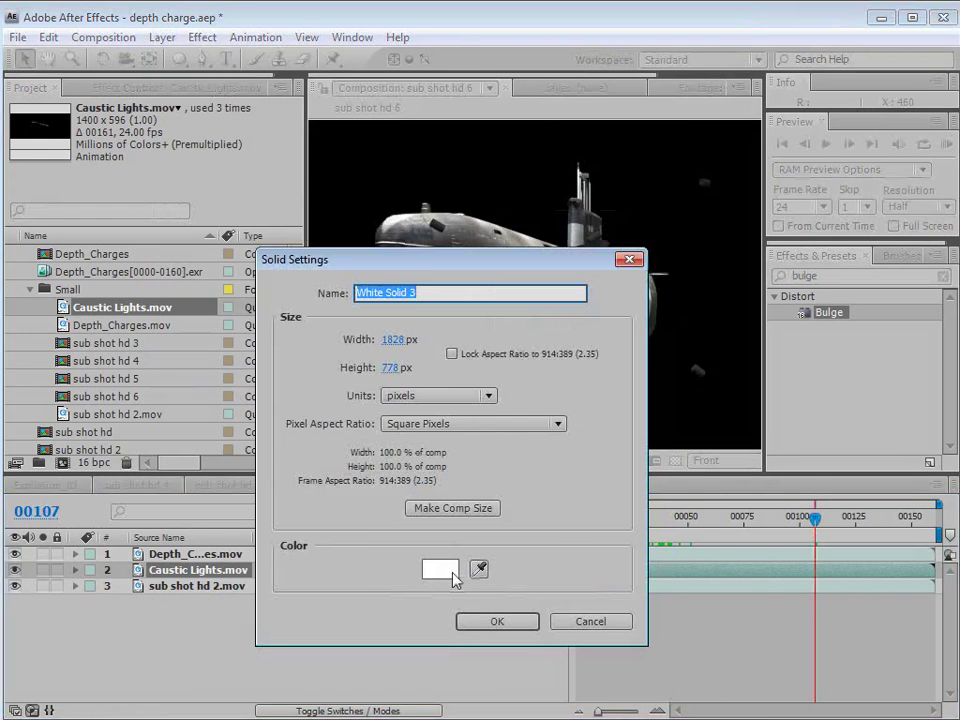
pyautogui.click(497, 623)
# Step: Apply the Ramp effect to the white solid and set its start color to a dark teal
pyautogui.click(208, 37)
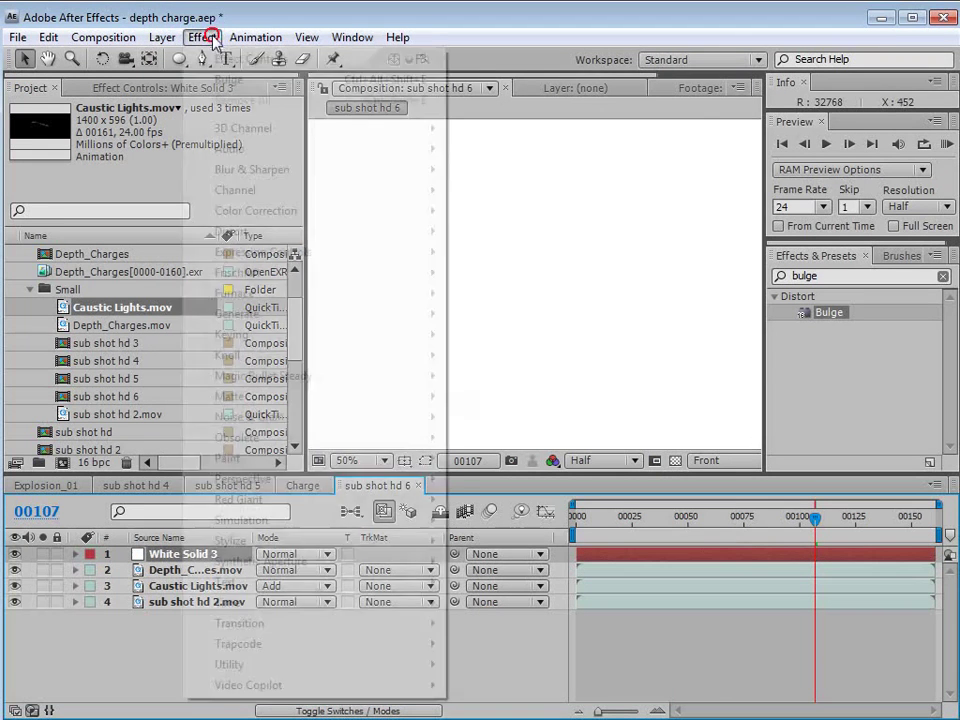
pyautogui.moveTo(242, 316)
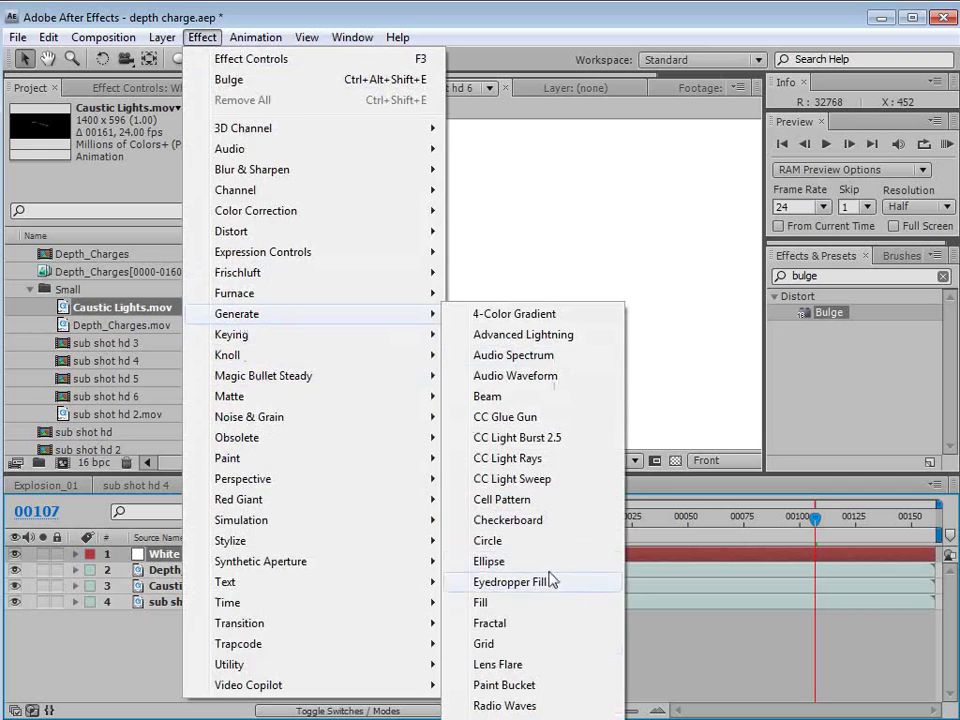
pyautogui.click(505, 712)
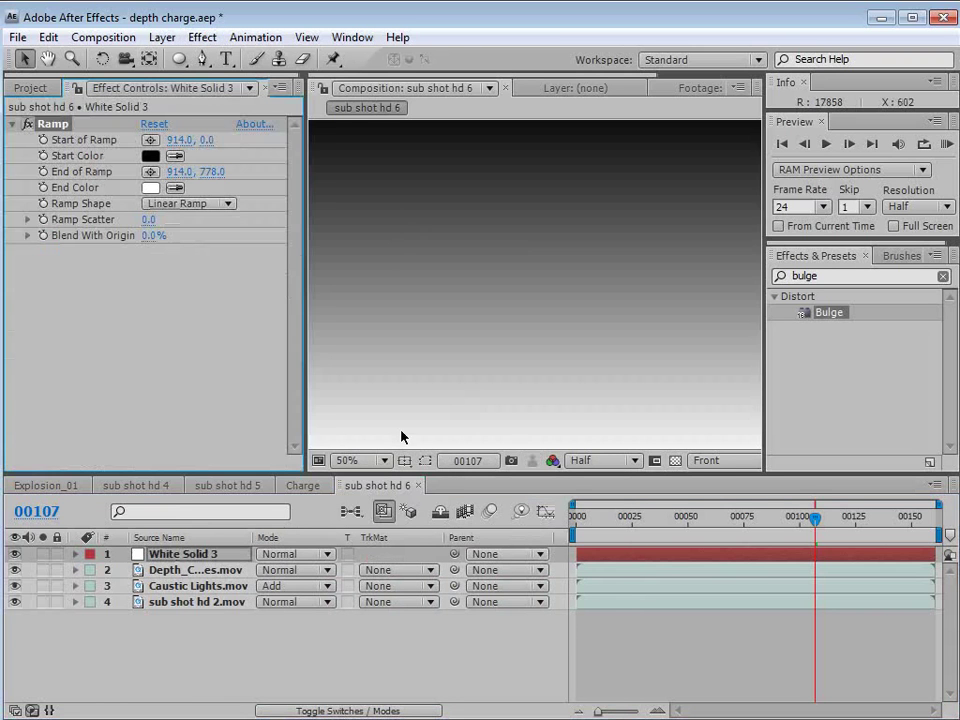
pyautogui.press(',')
pyautogui.click(150, 156)
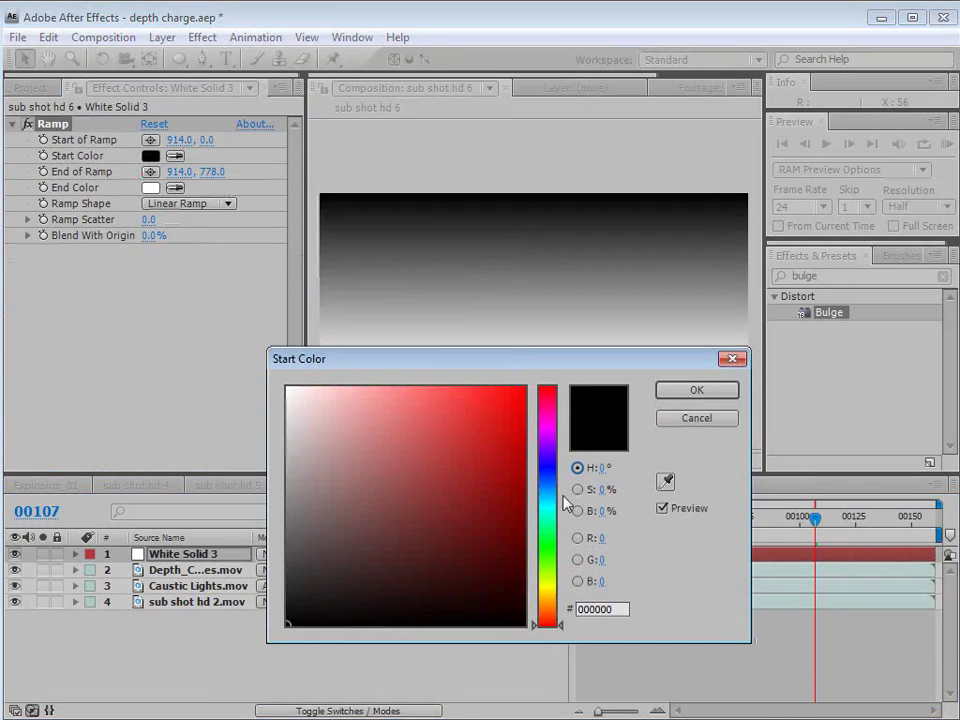
pyautogui.click(547, 499)
pyautogui.moveTo(443, 444)
pyautogui.mouseDown()
pyautogui.moveTo(426, 538)
pyautogui.moveTo(436, 530)
pyautogui.mouseUp()
pyautogui.click(694, 392)
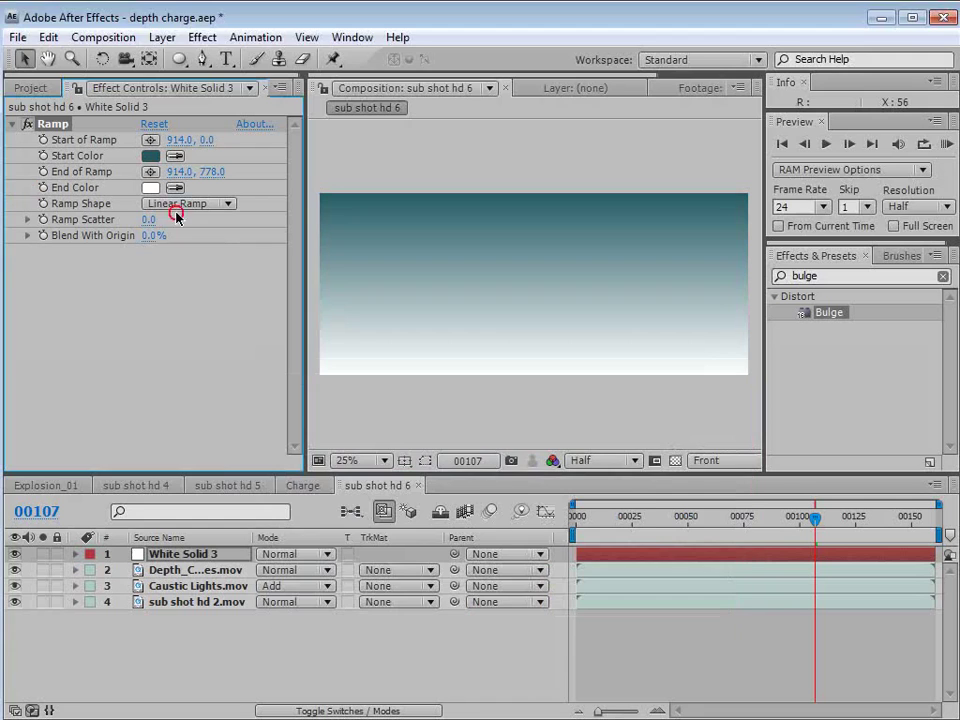
# Step: Set the ramp's end color to dark navy 161E2F
pyautogui.click(151, 187)
pyautogui.click(548, 484)
pyautogui.moveTo(490, 544); pyautogui.dragTo(499, 550)
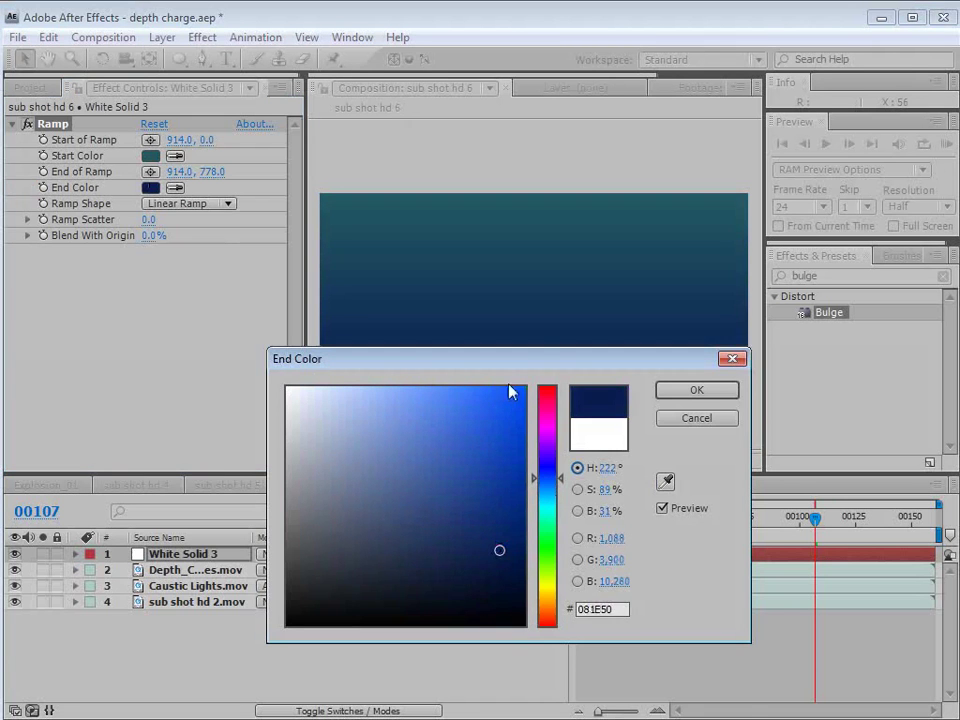
pyautogui.moveTo(530, 359); pyautogui.dragTo(536, 438)
pyautogui.moveTo(474, 636); pyautogui.dragTo(414, 658)
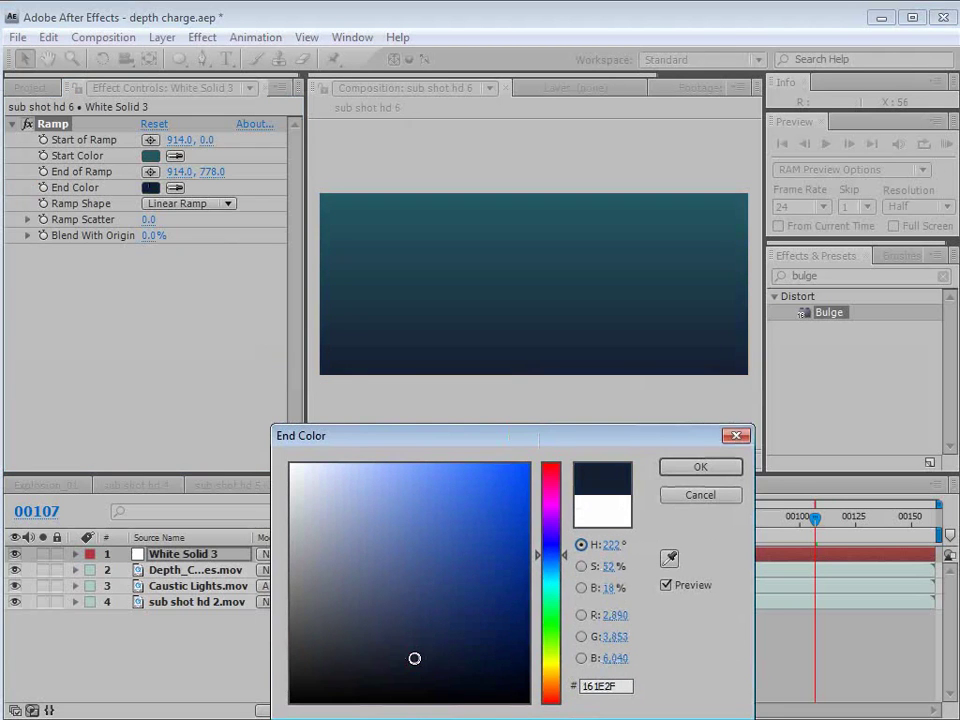
pyautogui.click(692, 465)
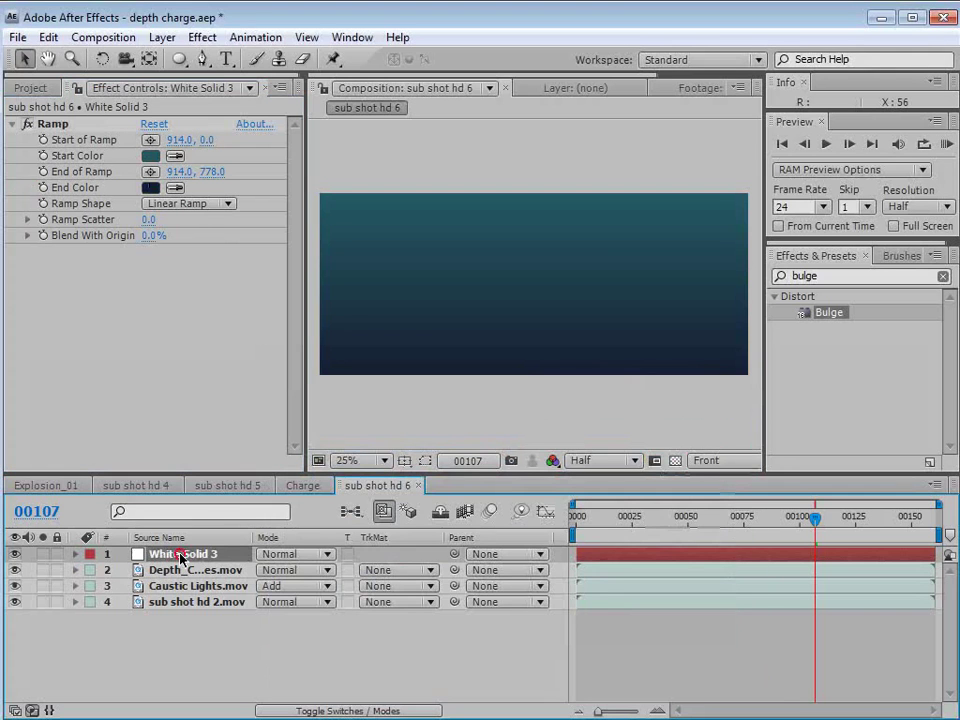
# Step: Rename the gradient solid to BG and move it beneath all the other layers
pyautogui.press('Return')
pyautogui.write('BG')
pyautogui.press('Return')
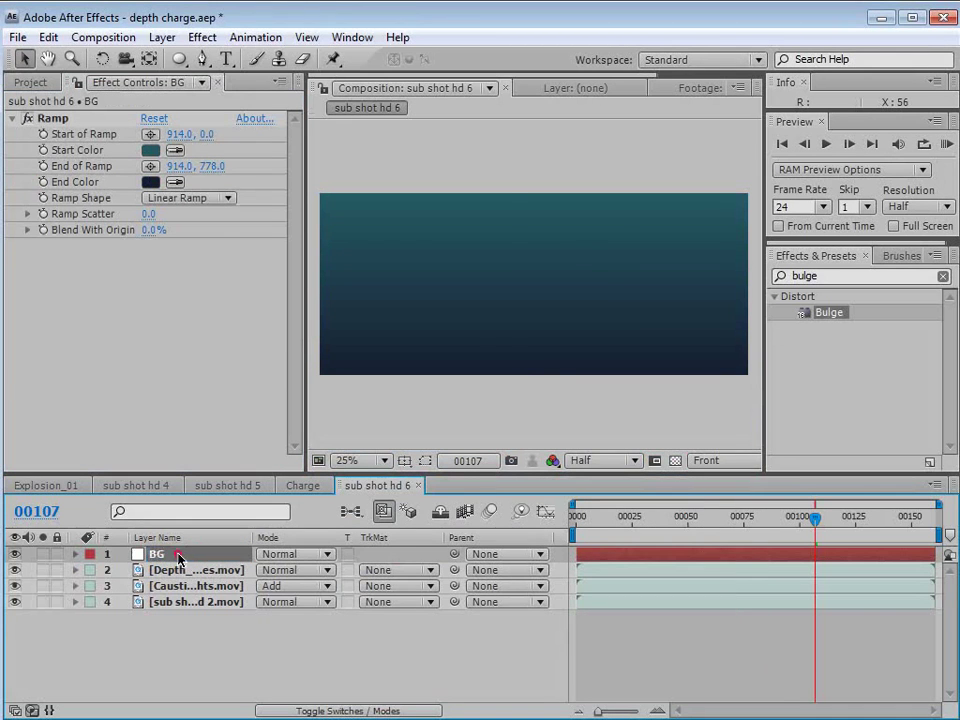
pyautogui.moveTo(180, 557); pyautogui.dragTo(172, 637)
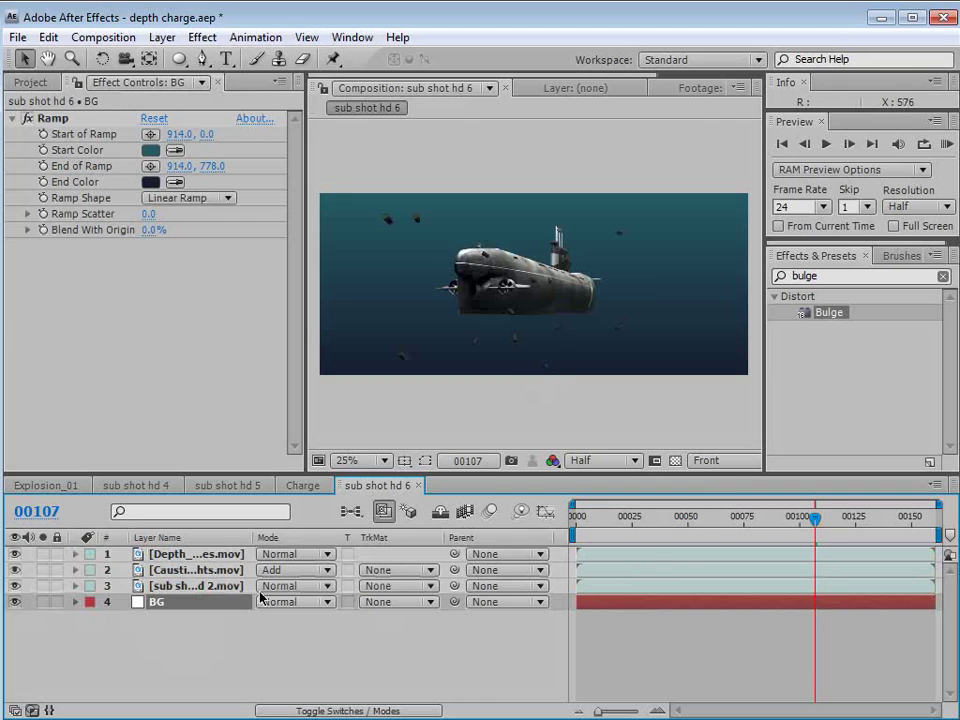
# Step: Inspect the submarine against the gradient and lighten the BG ramp's start color to blue-teal 538492
pyautogui.scroll(2, 512, 302)
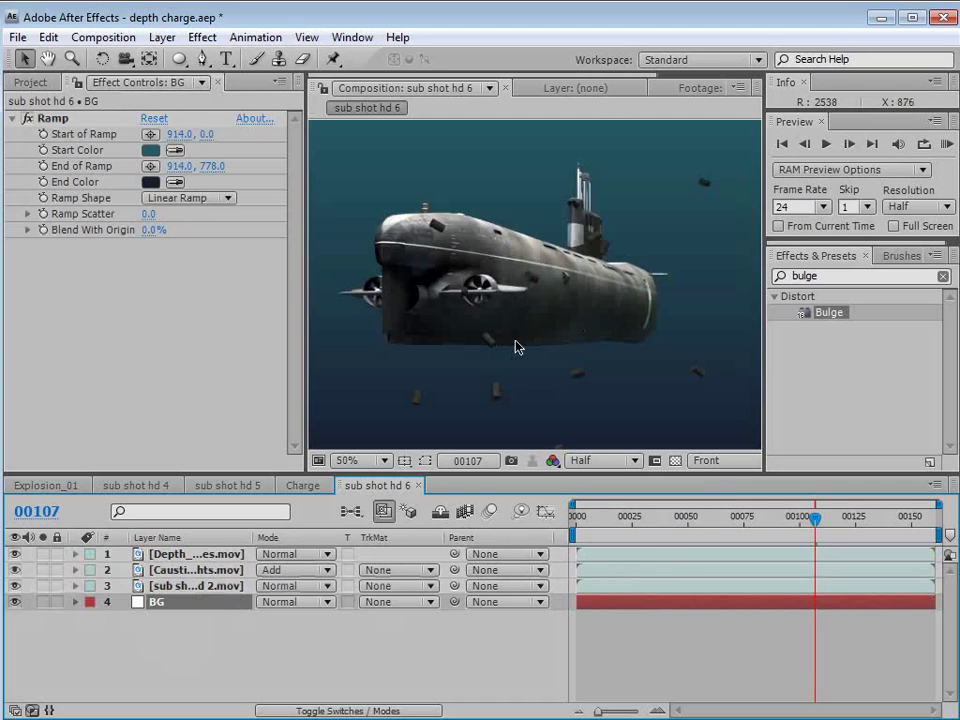
pyautogui.scroll(-2, 515, 347)
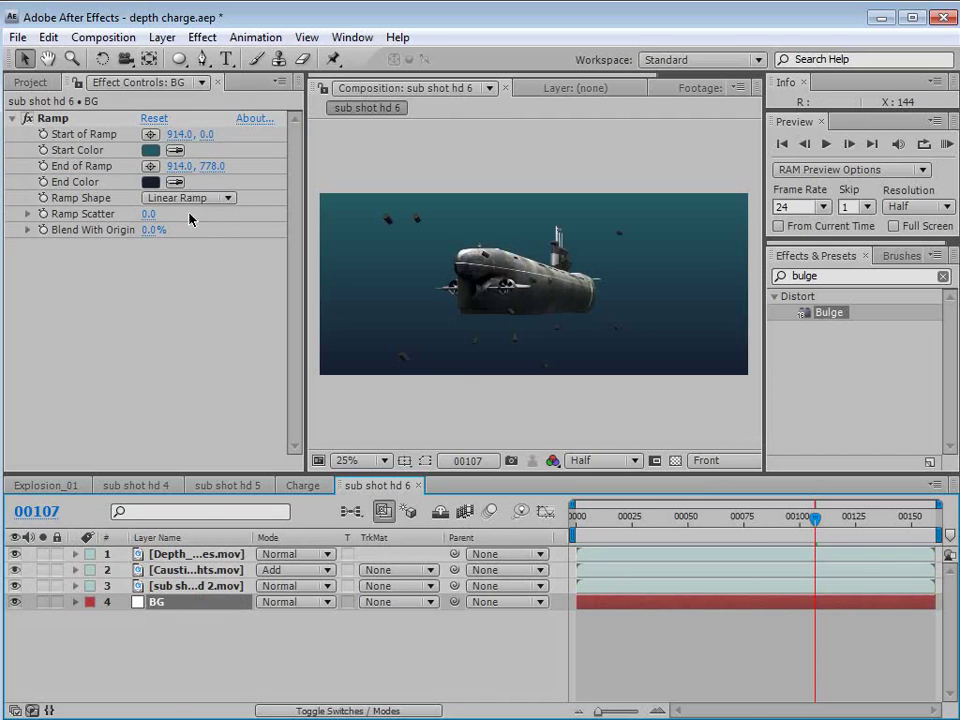
pyautogui.click(150, 150)
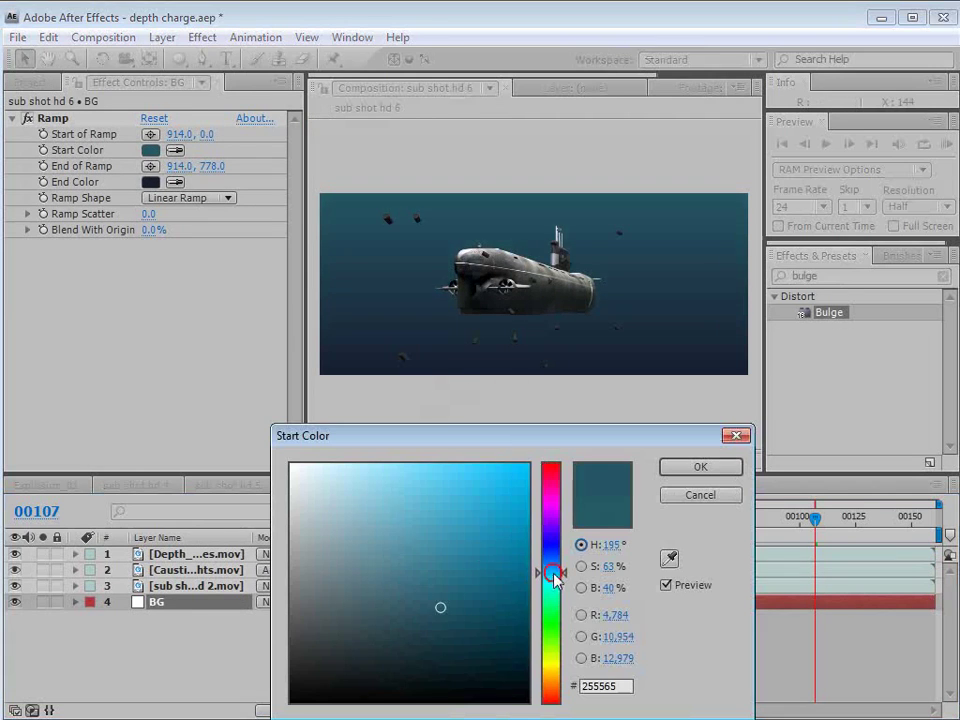
pyautogui.moveTo(450, 572); pyautogui.dragTo(392, 564)
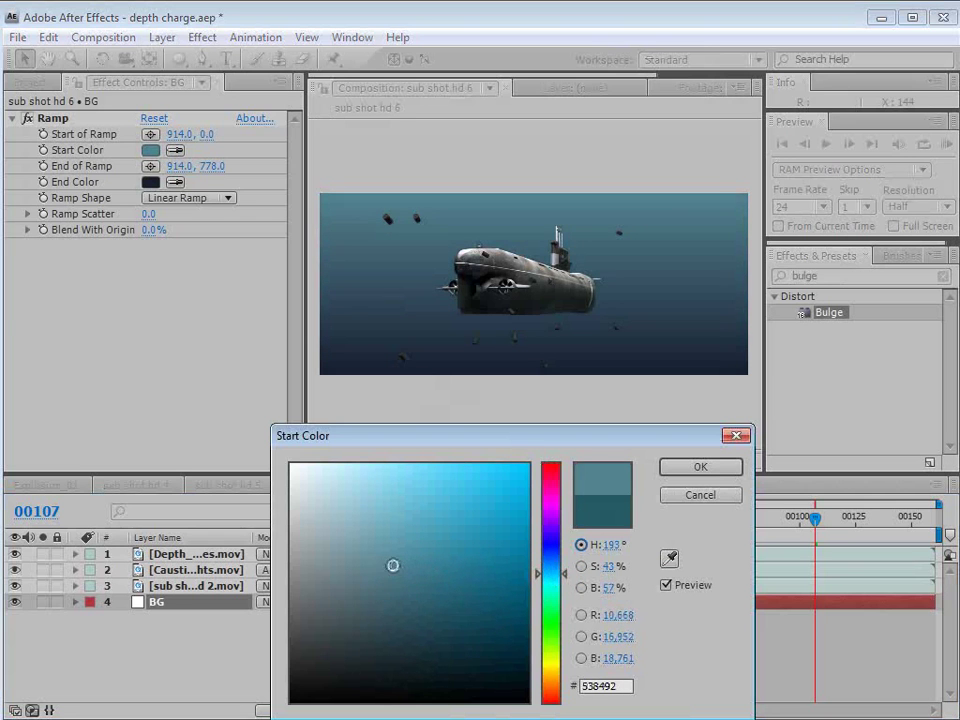
pyautogui.click(729, 469)
pyautogui.press('.')
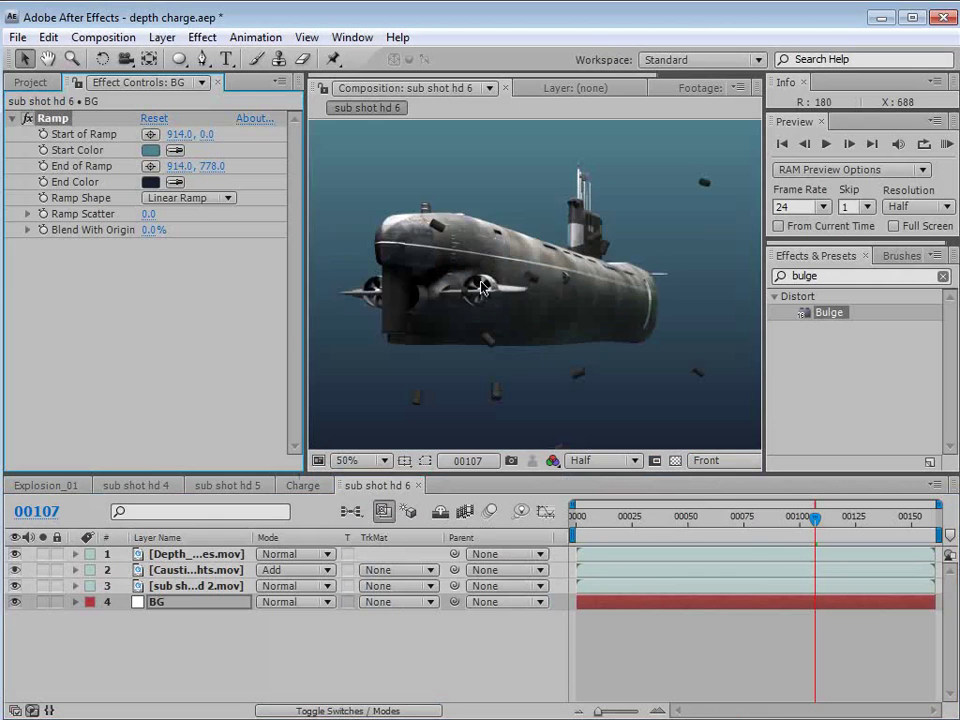
# Step: Apply the Curves color correction effect to the sub shot hd 2.mov layer
pyautogui.click(167, 585)
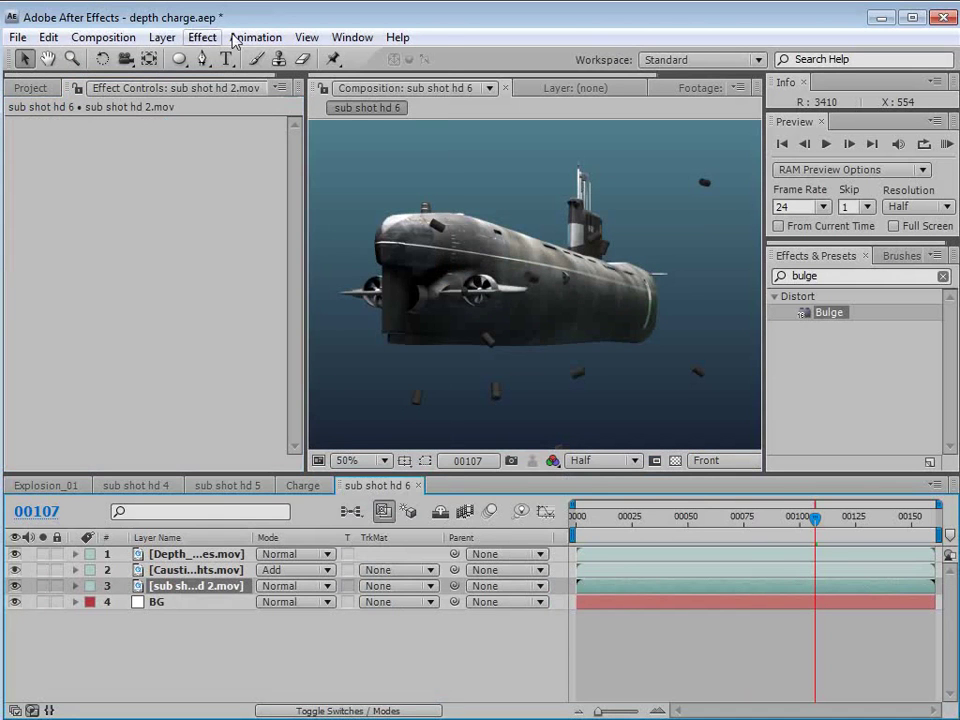
pyautogui.click(201, 40)
pyautogui.moveTo(270, 210)
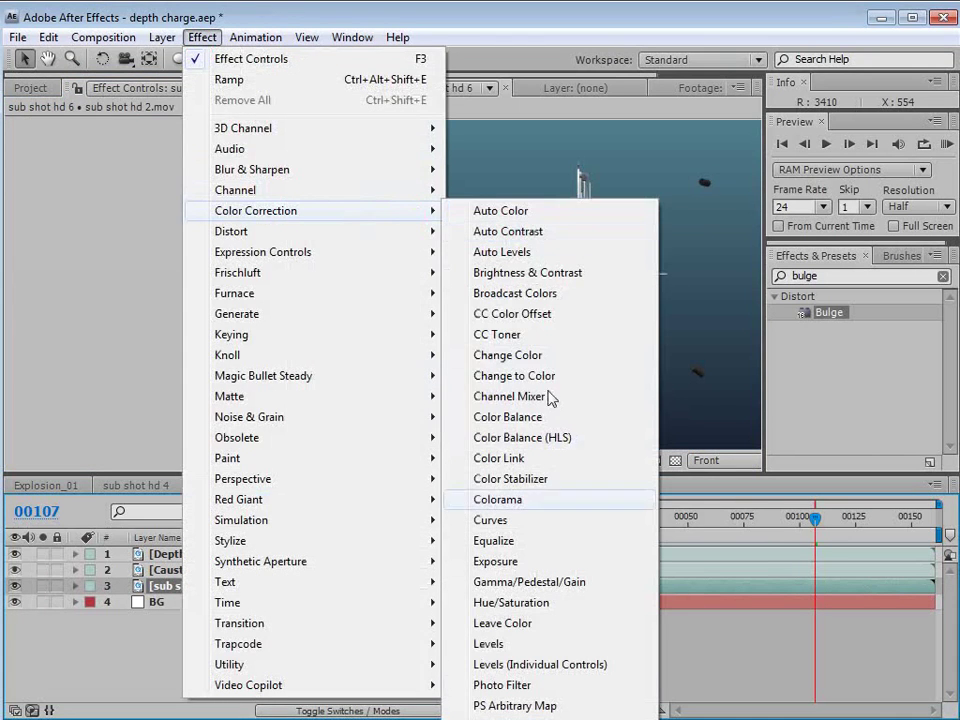
pyautogui.click(492, 520)
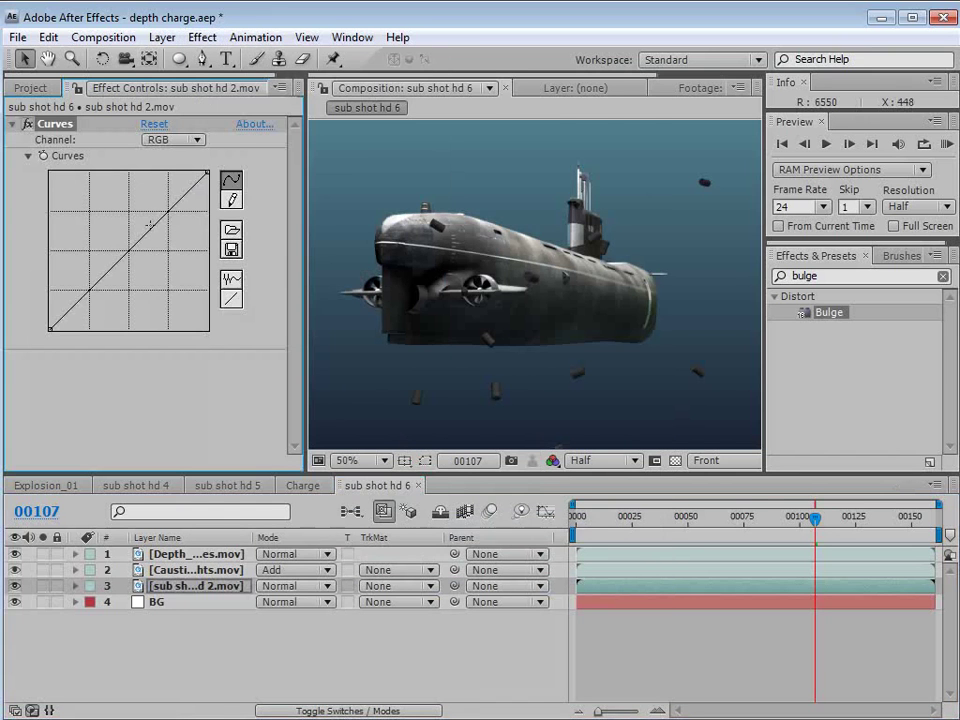
# Step: Lift the shadows in the submarine's RGB curve, and pull the lower midtones of its Red curve down slightly
pyautogui.moveTo(105, 279); pyautogui.dragTo(101, 273)
pyautogui.moveTo(66, 312); pyautogui.dragTo(104, 265)
pyautogui.click(185, 139)
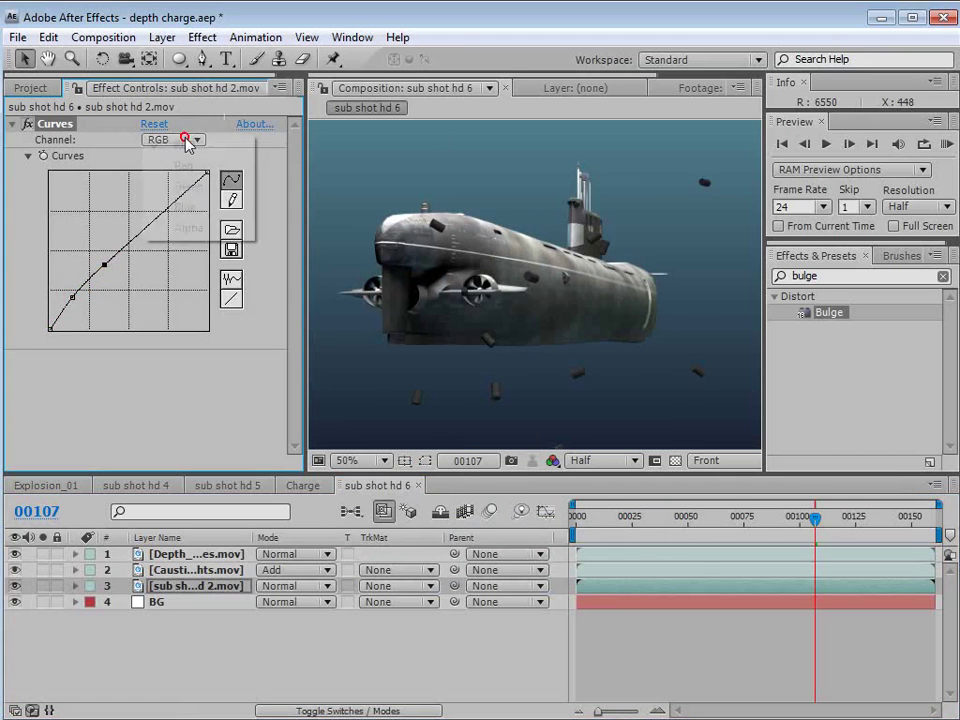
pyautogui.click(186, 163)
pyautogui.click(107, 283)
pyautogui.moveTo(107, 280); pyautogui.dragTo(108, 283)
pyautogui.click(109, 284)
# Step: Raise the shadows and lower midtones of the submarine's Blue curve to tint its dark areas blue
pyautogui.click(182, 140)
pyautogui.click(189, 184)
pyautogui.click(99, 279)
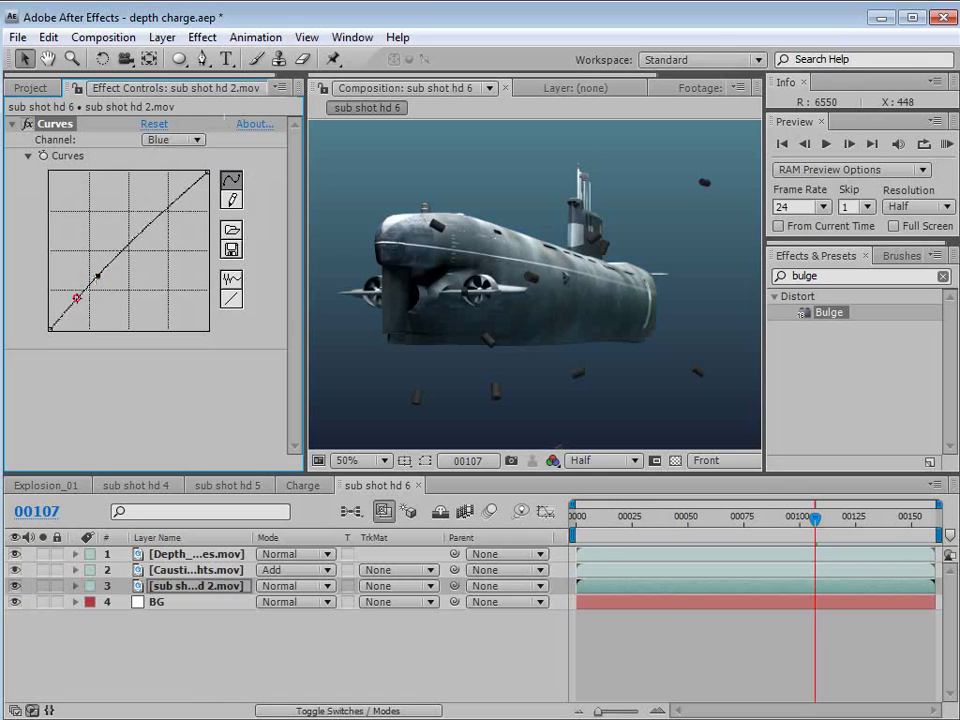
pyautogui.click(76, 297)
pyautogui.scroll(2, 550, 350)
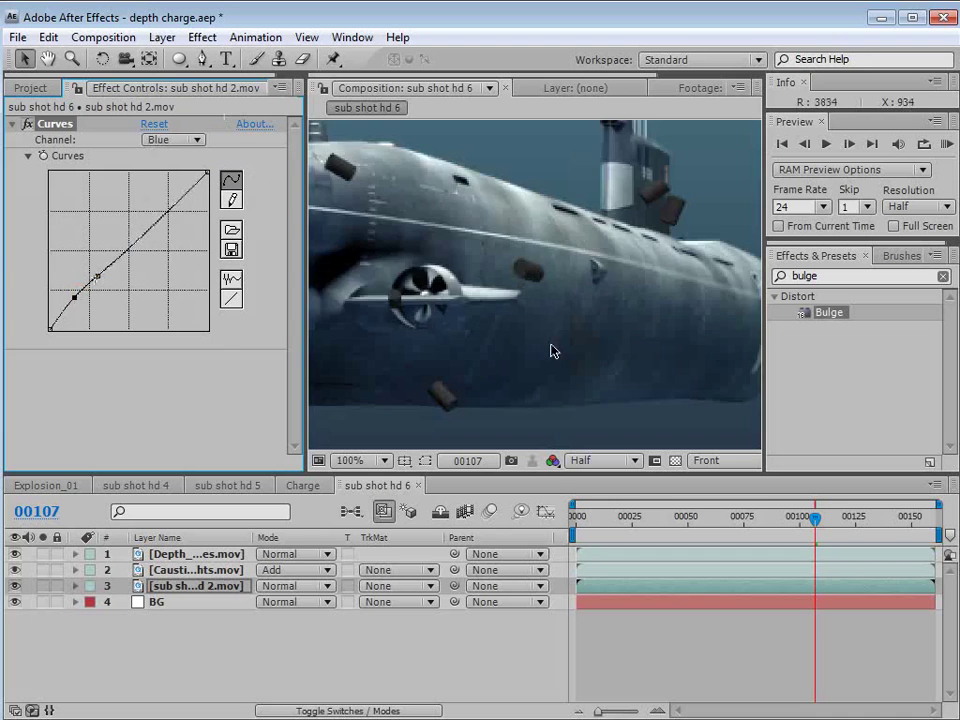
pyautogui.scroll(-2, 553, 364)
pyautogui.moveTo(74, 298); pyautogui.dragTo(75, 297)
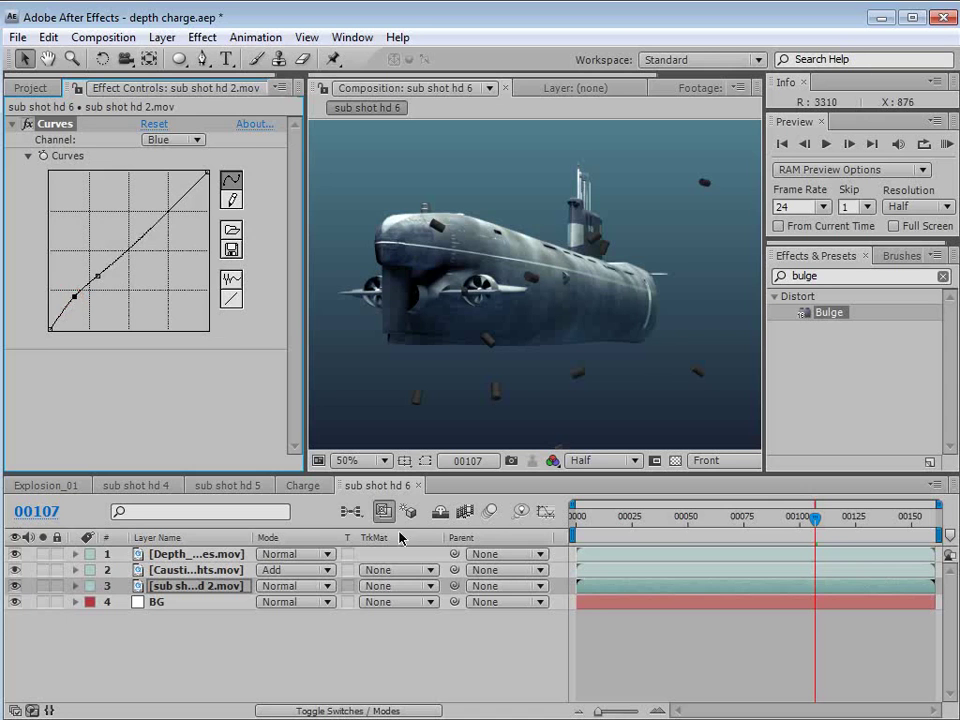
# Step: Apply the Curves color correction effect to the BG layer
pyautogui.click(168, 604)
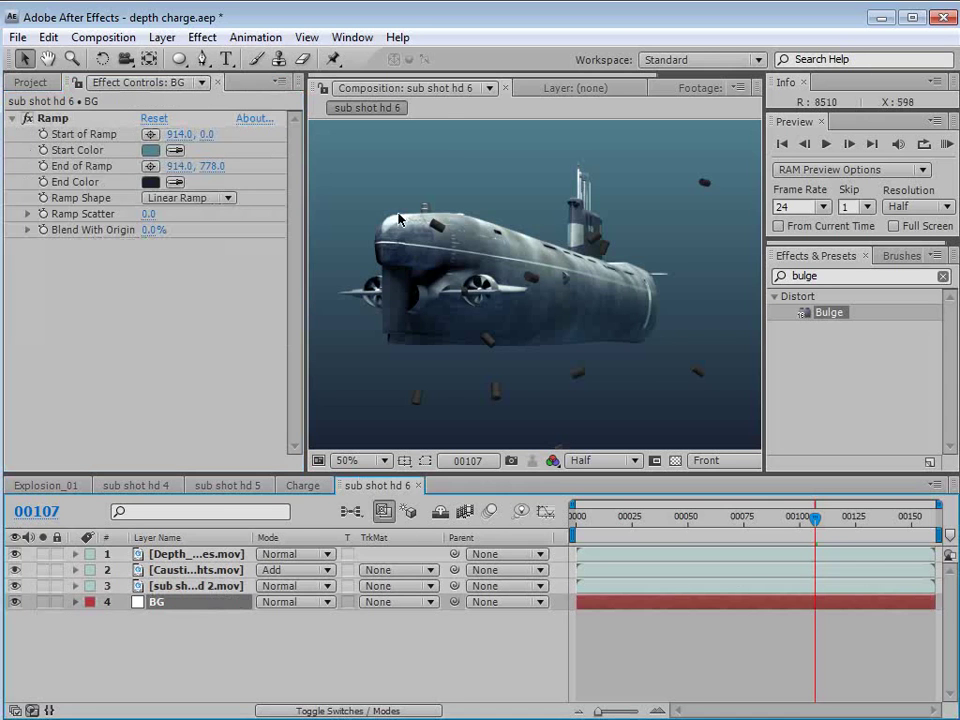
pyautogui.click(202, 37)
pyautogui.moveTo(420, 212)
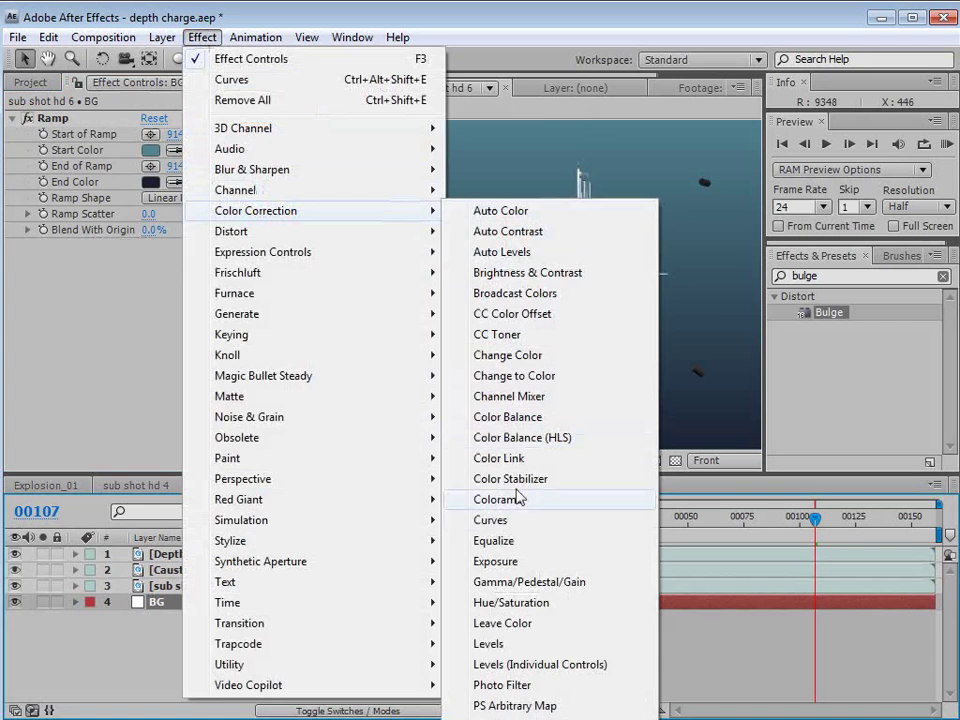
pyautogui.click(538, 528)
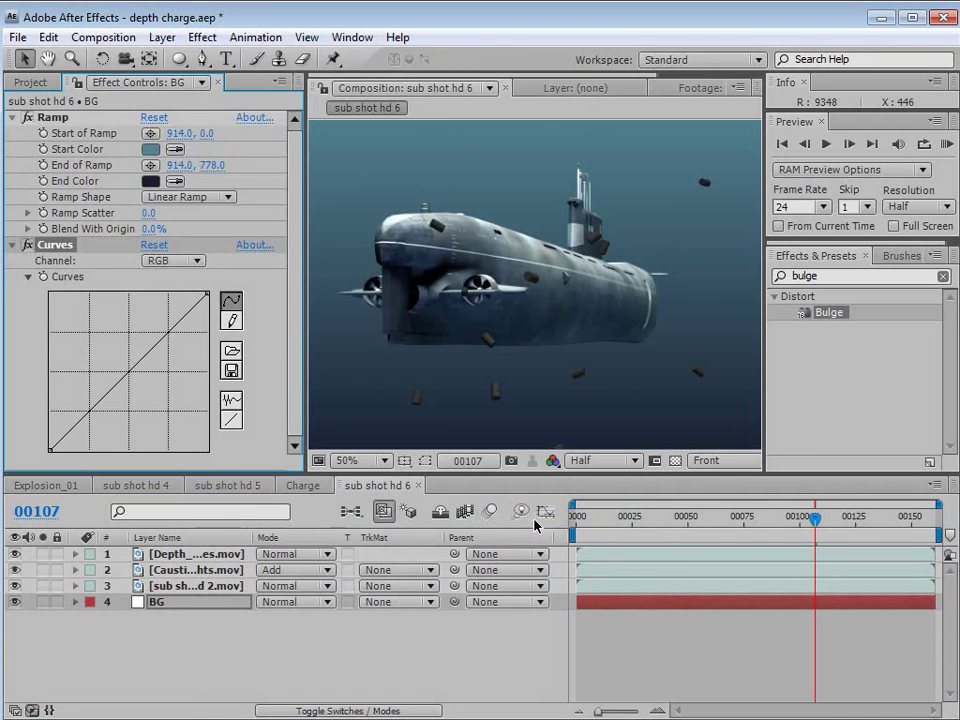
# Step: Darken the background gradient by pulling down the midtones and shadows of the BG layer's RGB curve
pyautogui.scroll(-2, 445, 212)
pyautogui.click(135, 376)
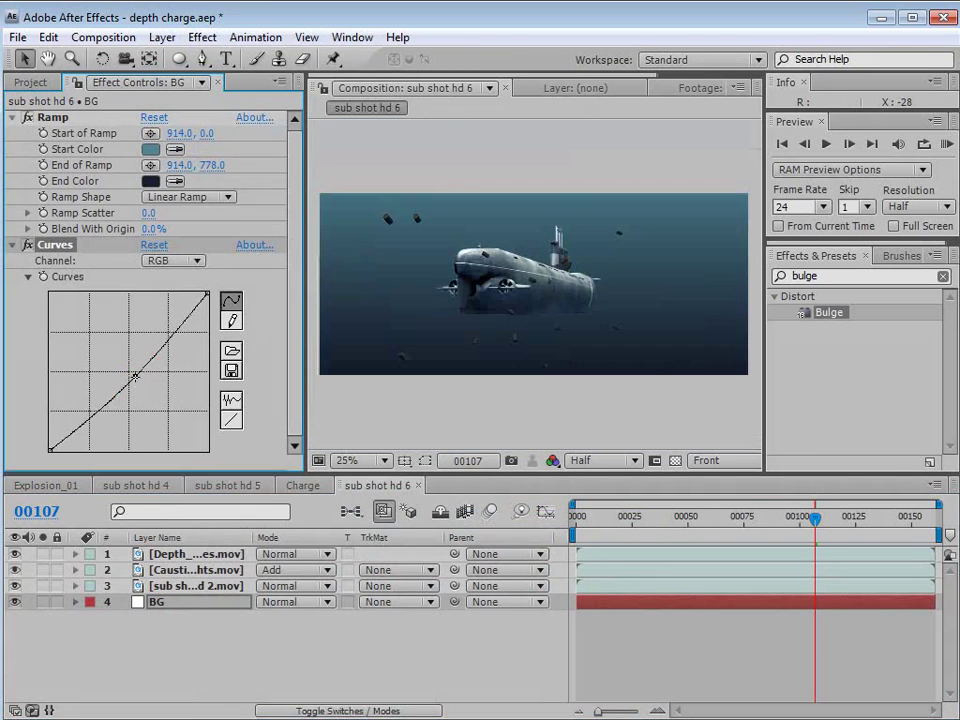
pyautogui.click(137, 377)
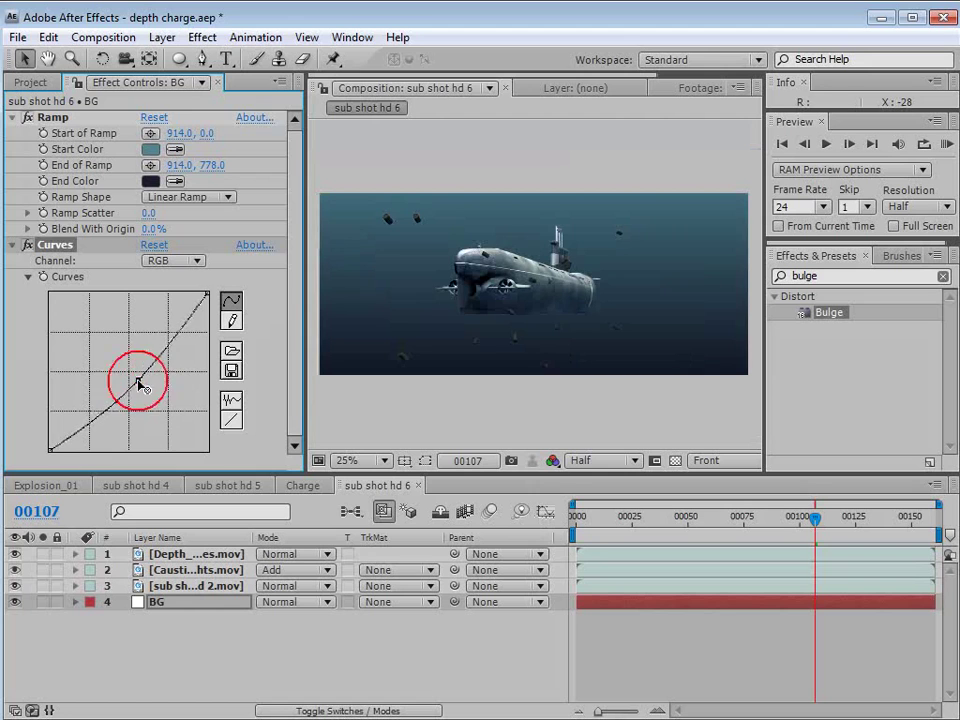
pyautogui.click(95, 421)
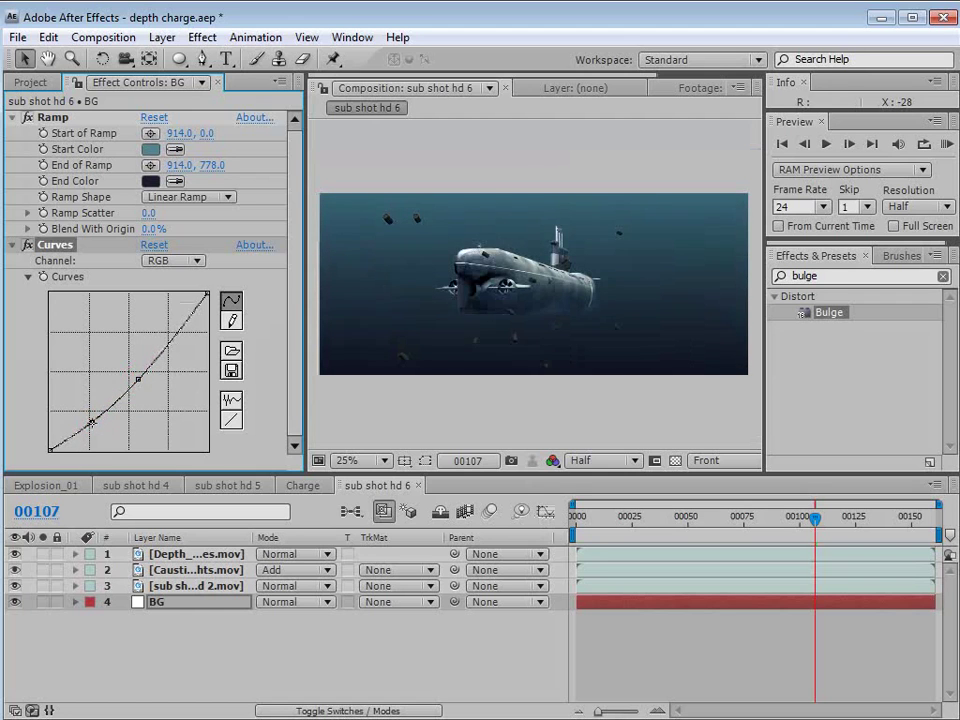
pyautogui.scroll(2, 557, 321)
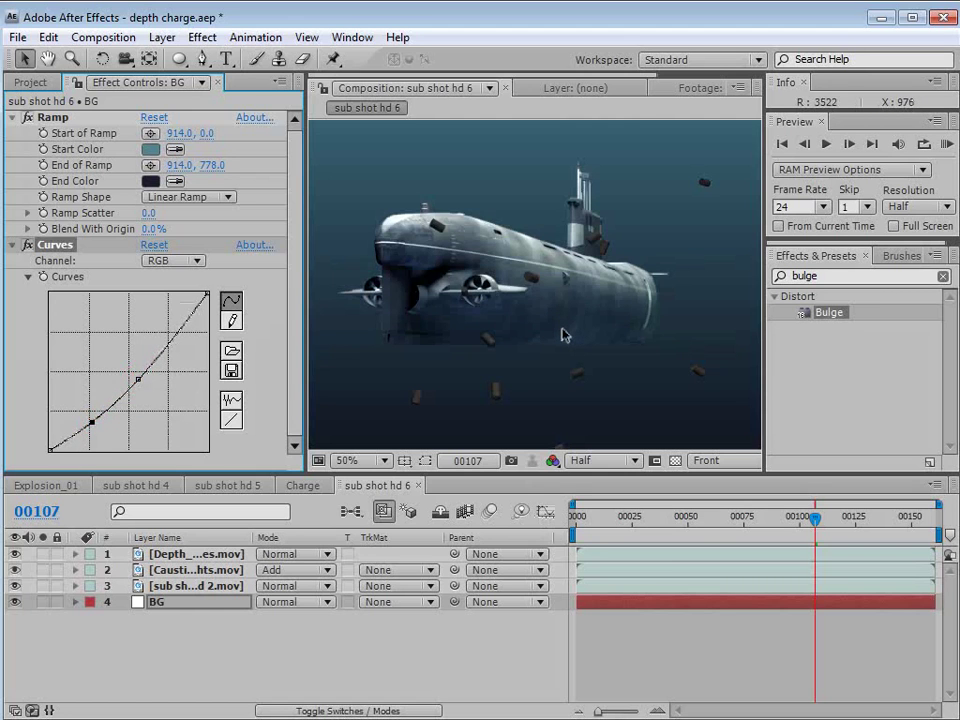
# Step: Copy the Curves effect from the sub shot hd 2.mov layer to the Depth_Charges.mov layer
pyautogui.click(180, 586)
pyautogui.click(58, 123)
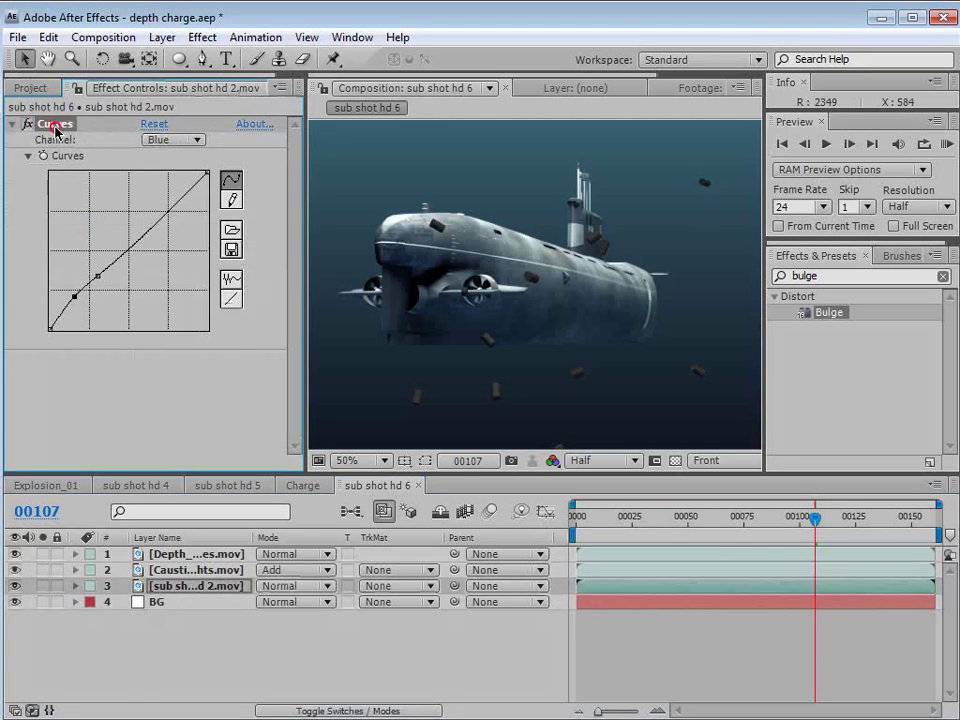
pyautogui.click(47, 37)
pyautogui.click(86, 148)
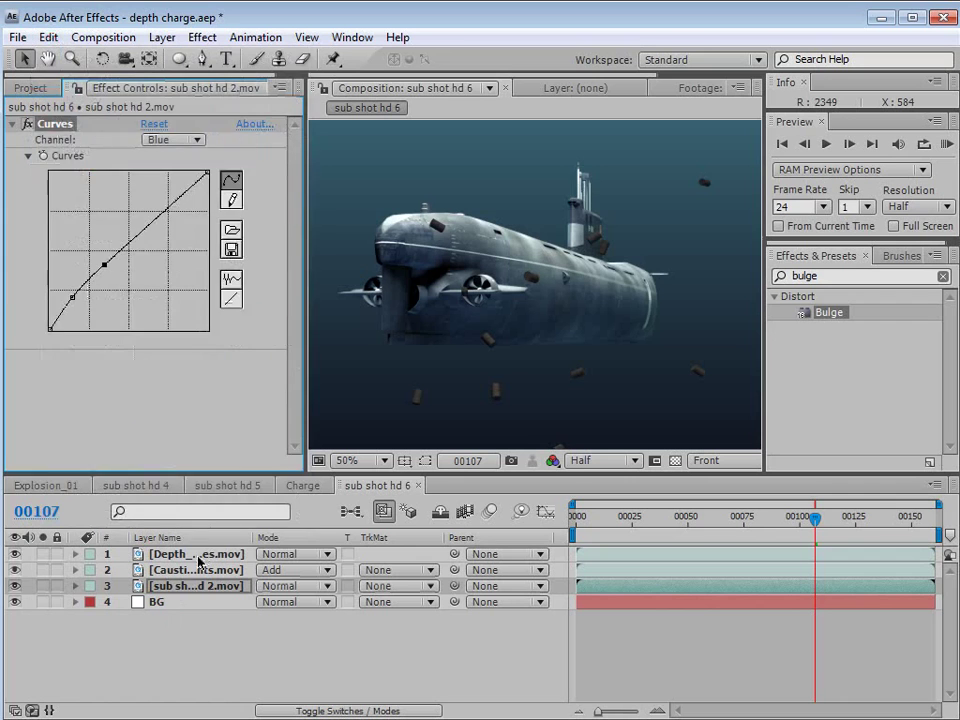
pyautogui.click(199, 554)
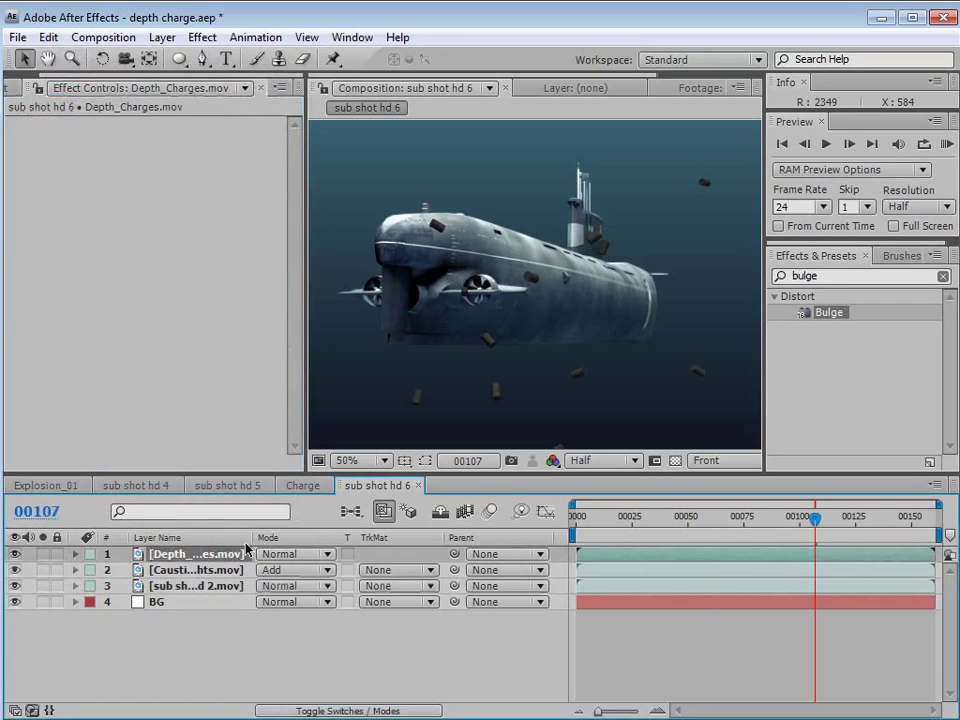
pyautogui.click(52, 37)
pyautogui.click(92, 190)
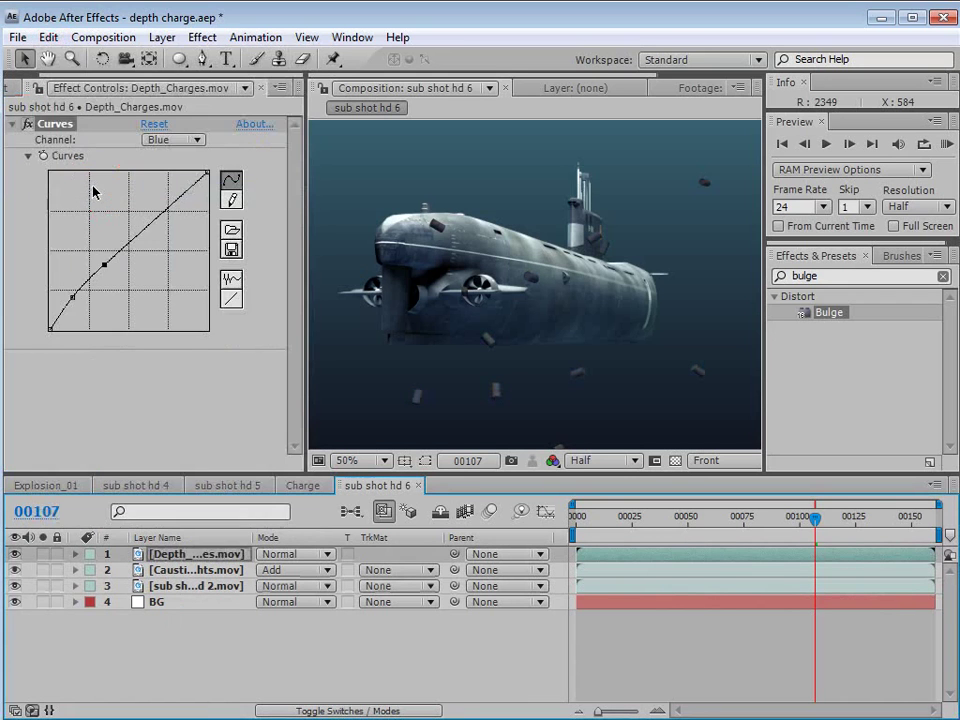
# Step: Lower both points of the depth charges' Blue curve close to the diagonal, and save the project
pyautogui.moveTo(104, 265); pyautogui.dragTo(79, 304)
pyautogui.moveTo(107, 266); pyautogui.dragTo(116, 266)
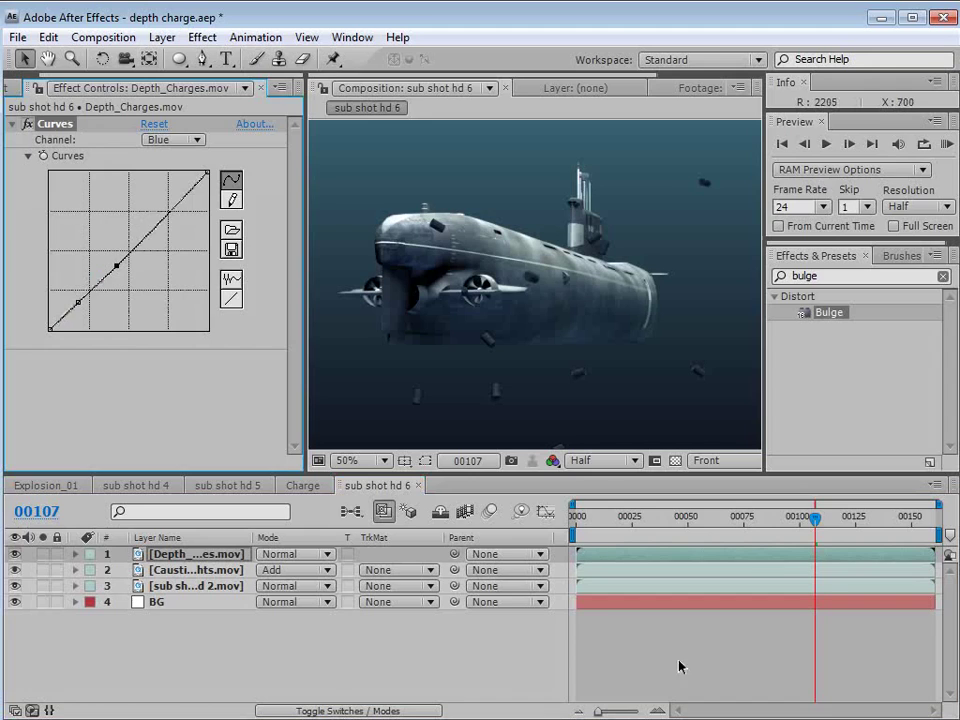
pyautogui.press('`')
pyautogui.press('`')
pyautogui.hotkey('ctrl', 's')
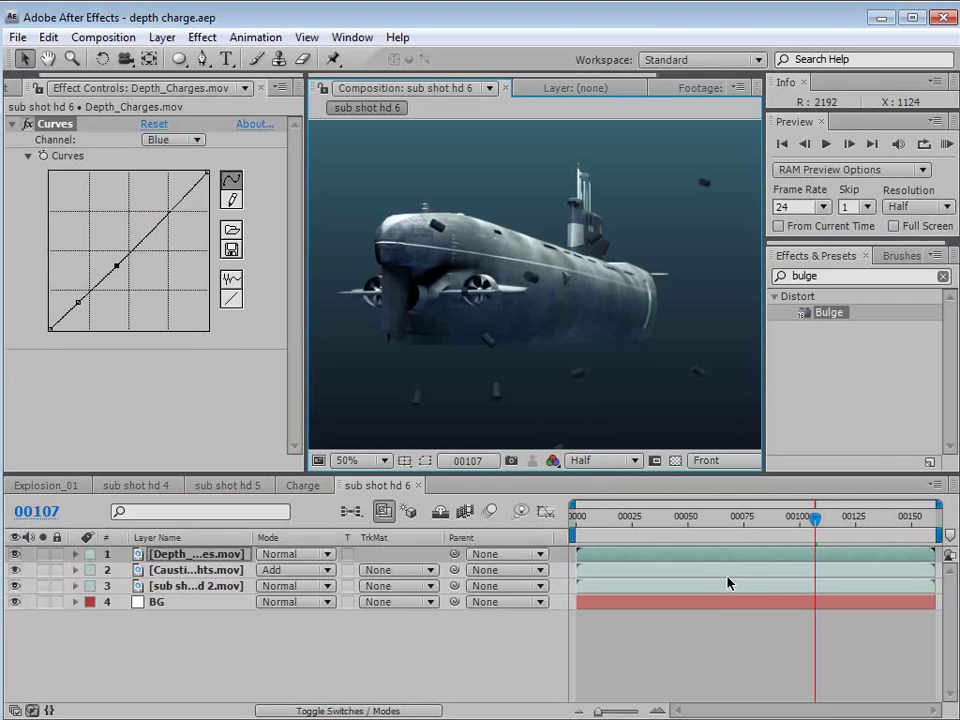
# Step: Create a white solid of 1828 by 778 pixels above all the other layers
pyautogui.click(161, 37)
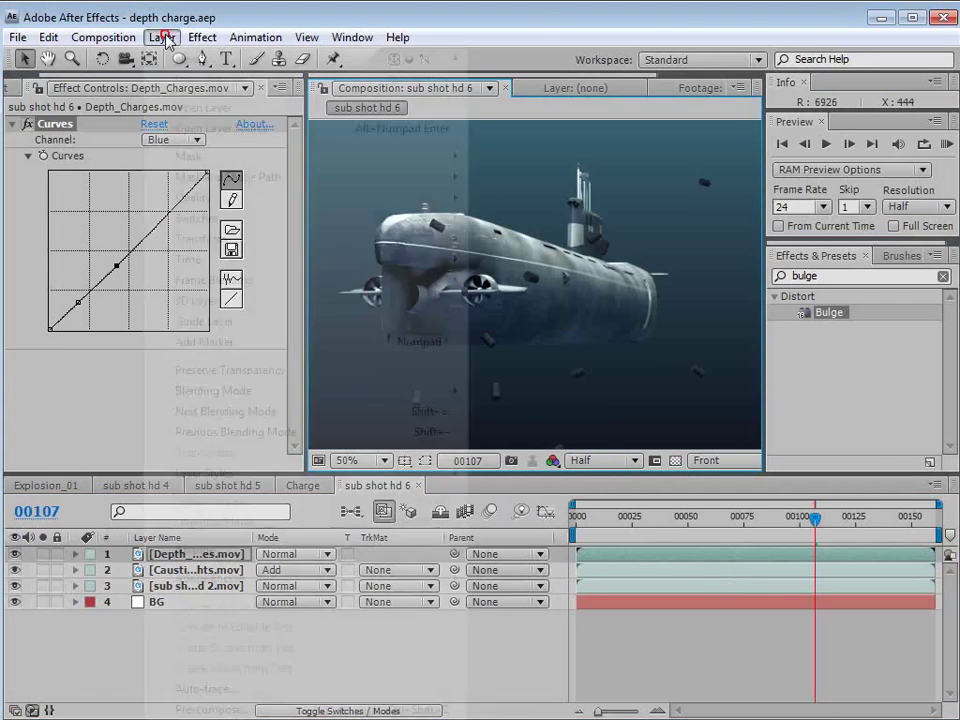
pyautogui.moveTo(190, 59)
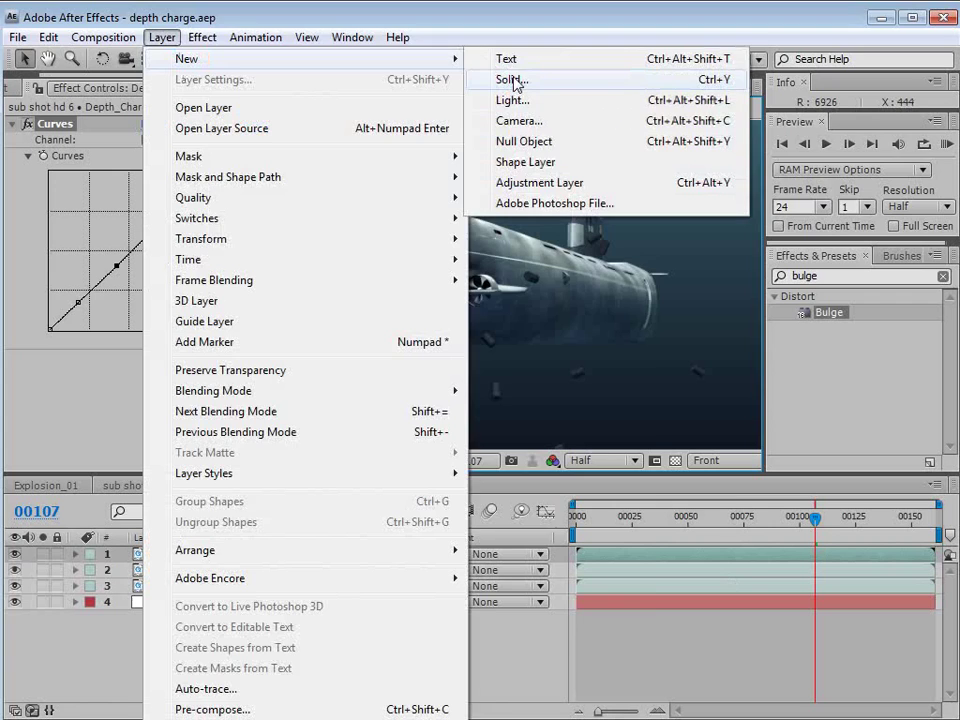
pyautogui.click(513, 80)
pyautogui.moveTo(477, 270); pyautogui.dragTo(439, 191)
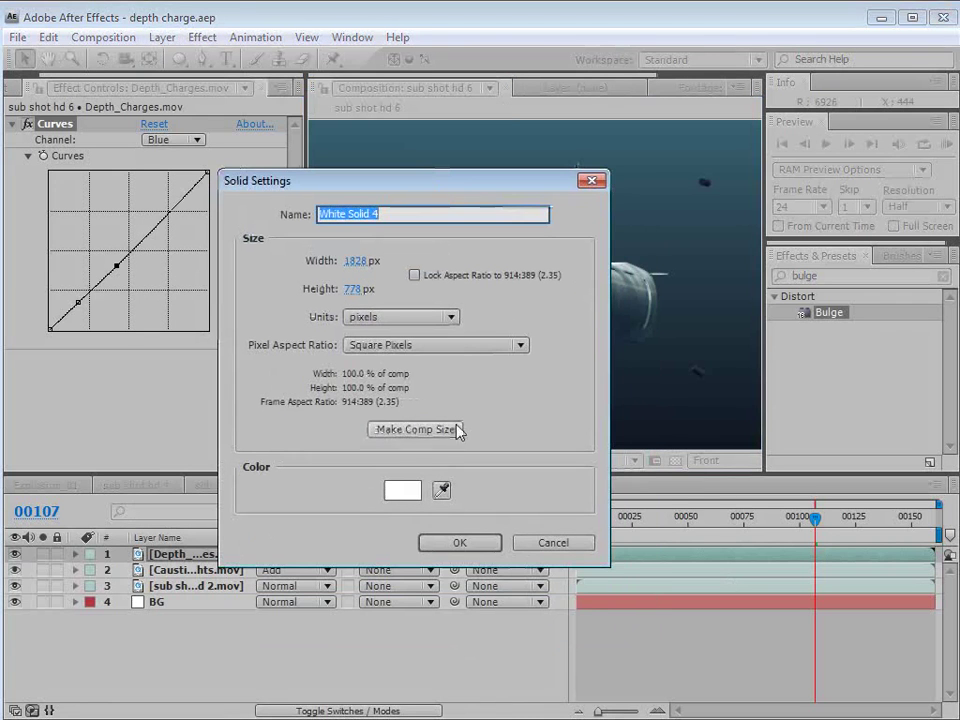
pyautogui.click(460, 544)
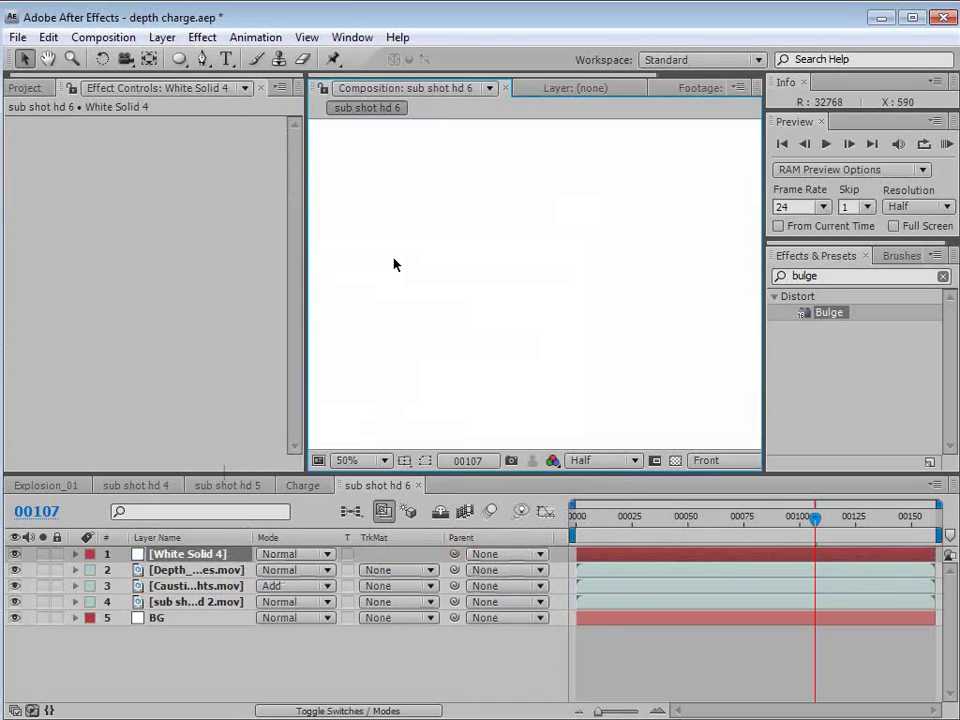
# Step: Apply the Fractal Noise effect to the new white solid
pyautogui.click(200, 37)
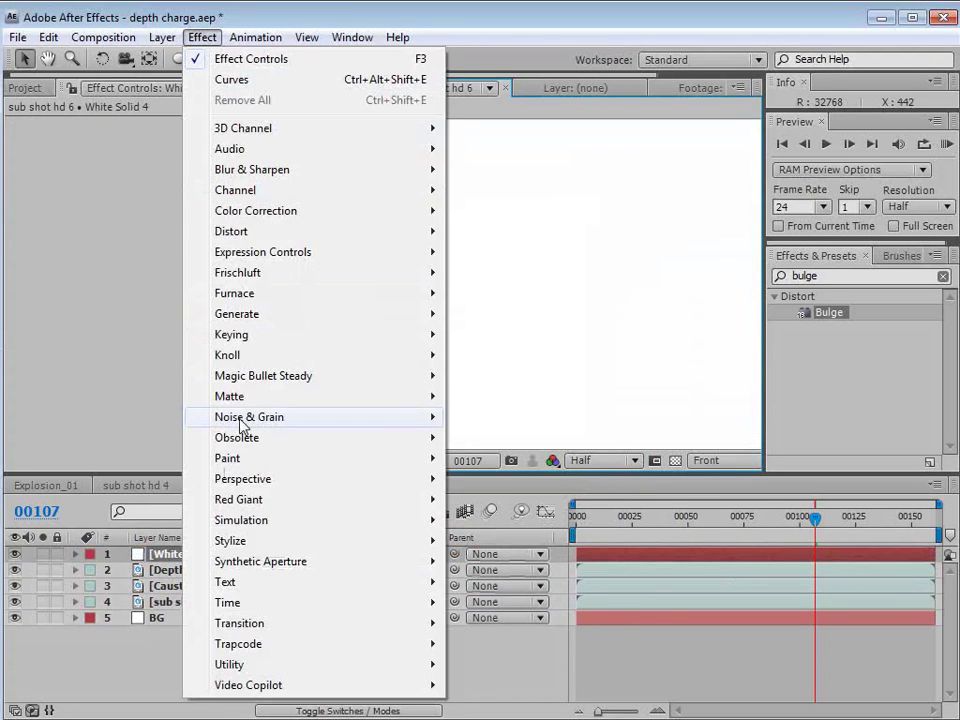
pyautogui.moveTo(370, 425)
pyautogui.click(530, 459)
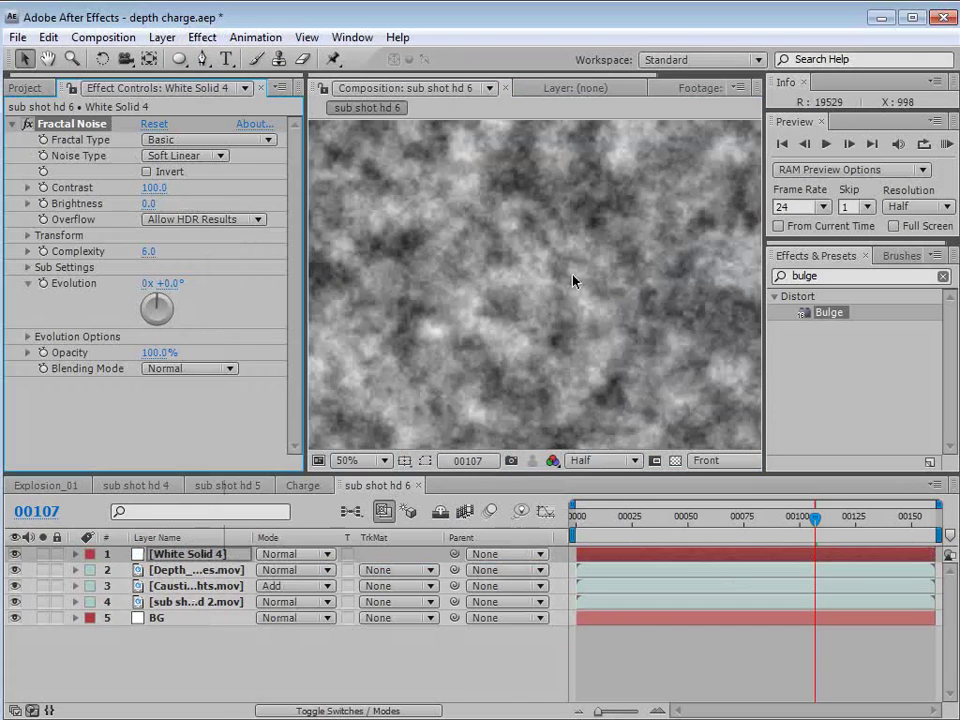
# Step: Mask the noise solid to a rectangular strip along the top of the frame and feather the mask by 116 pixels
pyautogui.click(444, 290)
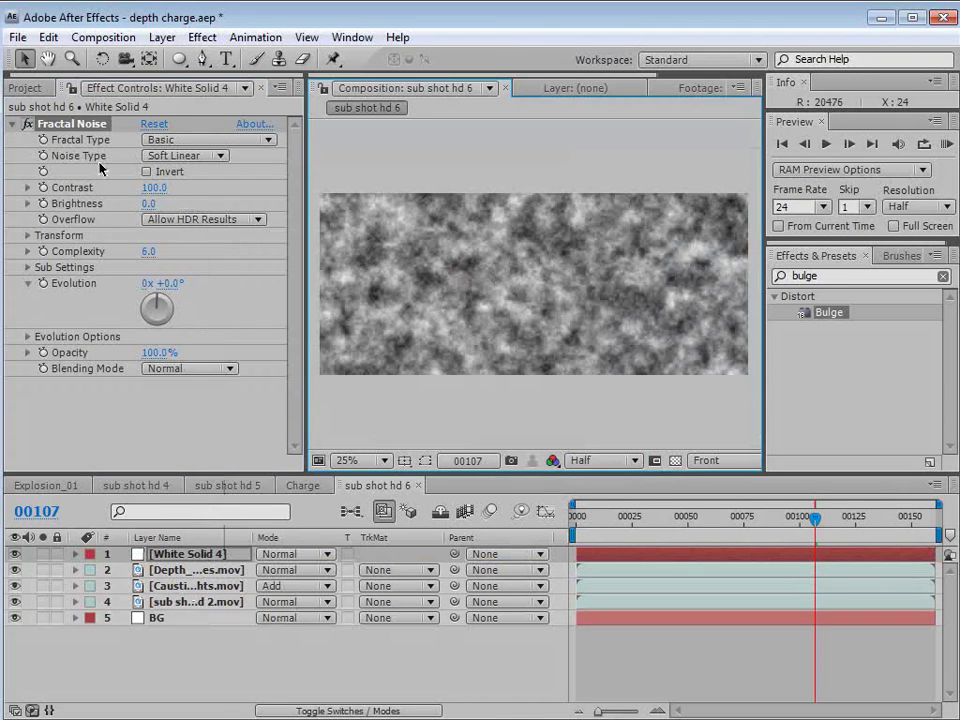
pyautogui.moveTo(179, 59); pyautogui.dragTo(240, 98)
pyautogui.press(',')
pyautogui.moveTo(179, 59); pyautogui.dragTo(262, 66)
pyautogui.moveTo(370, 178); pyautogui.dragTo(724, 257)
pyautogui.press('.')
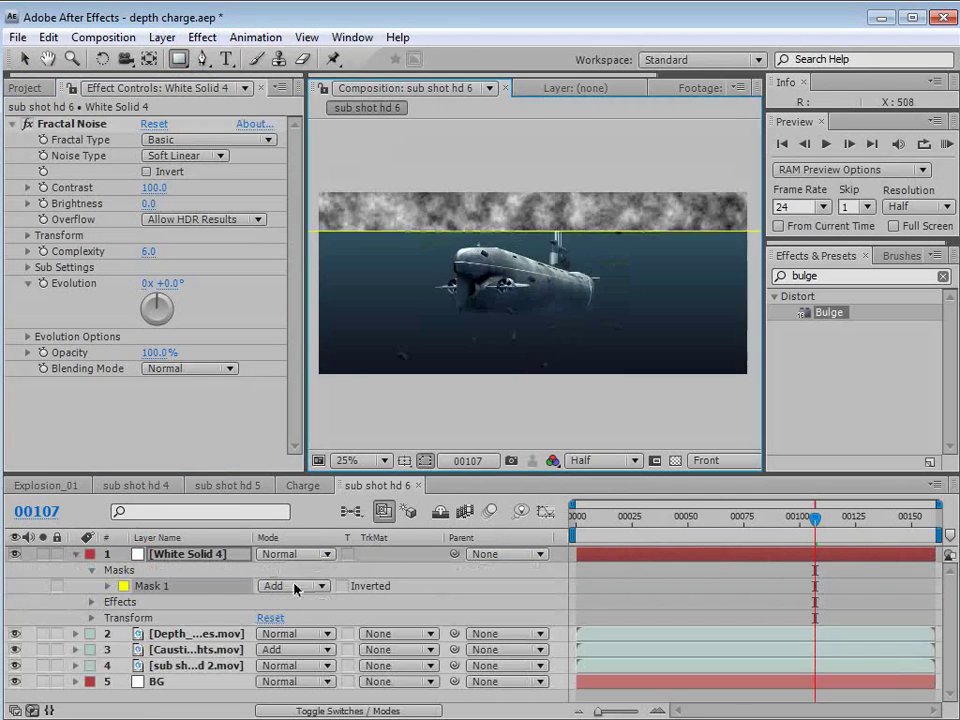
pyautogui.press('f')
pyautogui.moveTo(298, 586); pyautogui.dragTo(410, 580)
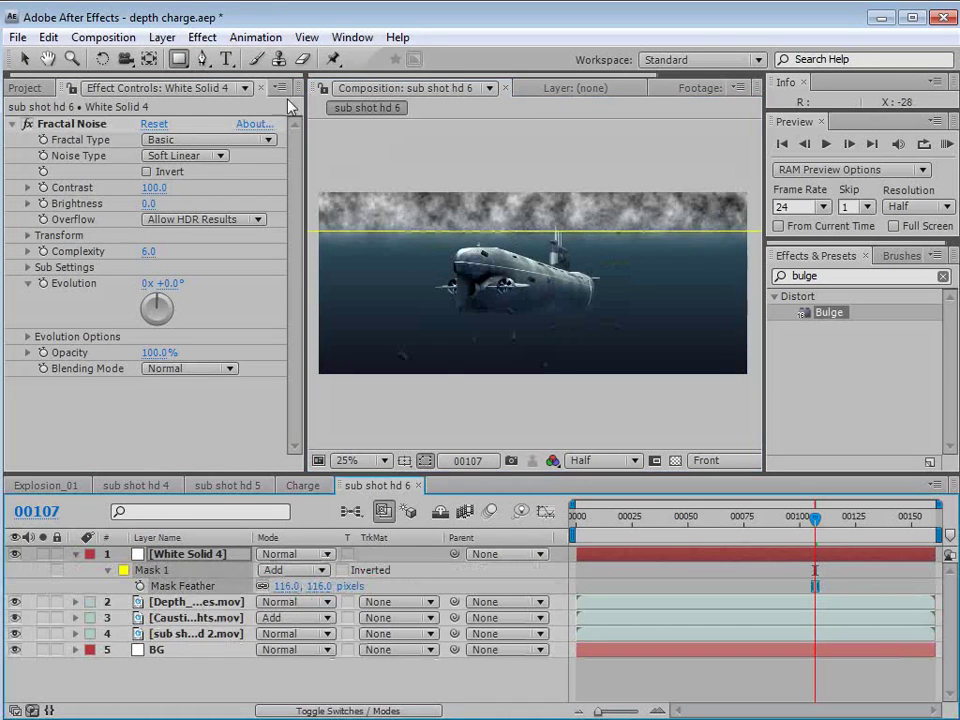
# Step: Apply CC Radial Blur to the noise solid with an amount of 24 and the type Fading Zoom
pyautogui.click(200, 40)
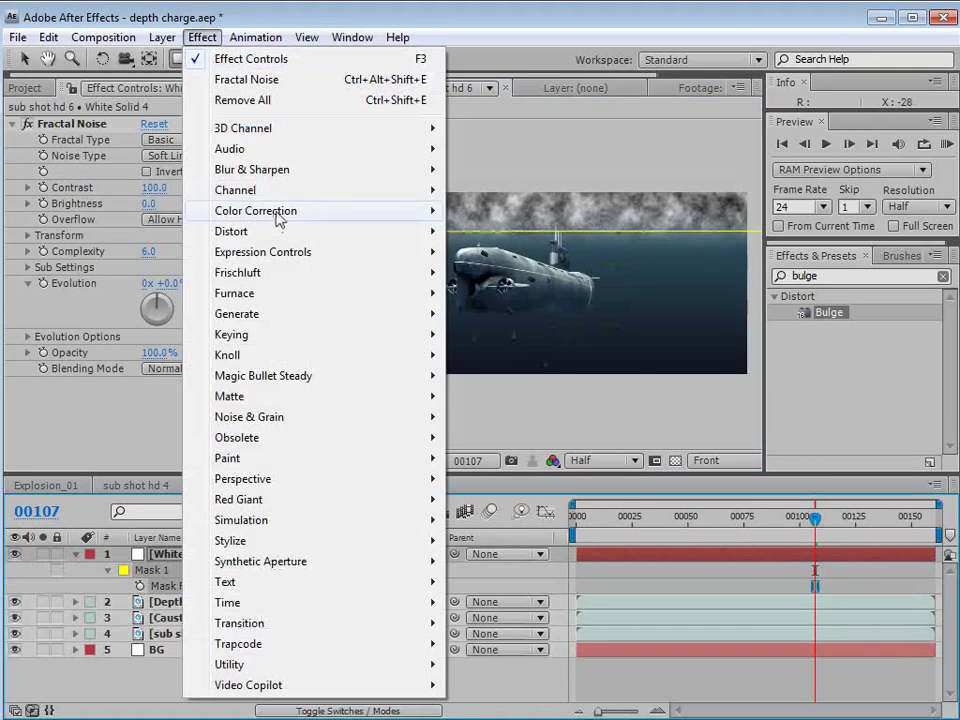
pyautogui.moveTo(334, 175)
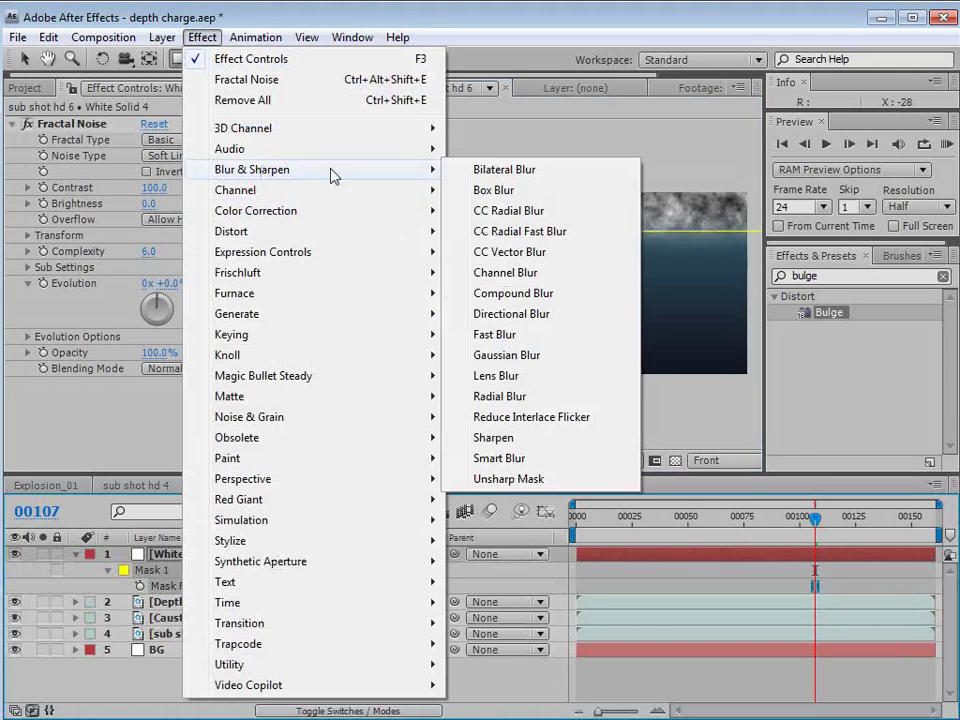
pyautogui.click(505, 211)
pyautogui.moveTo(145, 421); pyautogui.dragTo(163, 411)
pyautogui.click(178, 402)
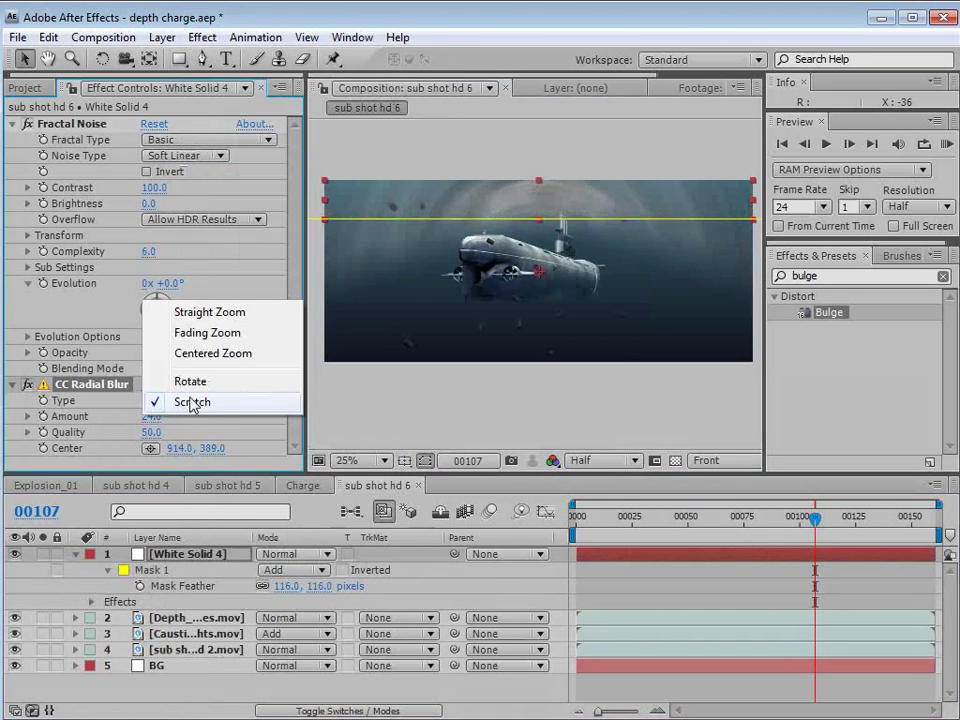
pyautogui.click(222, 335)
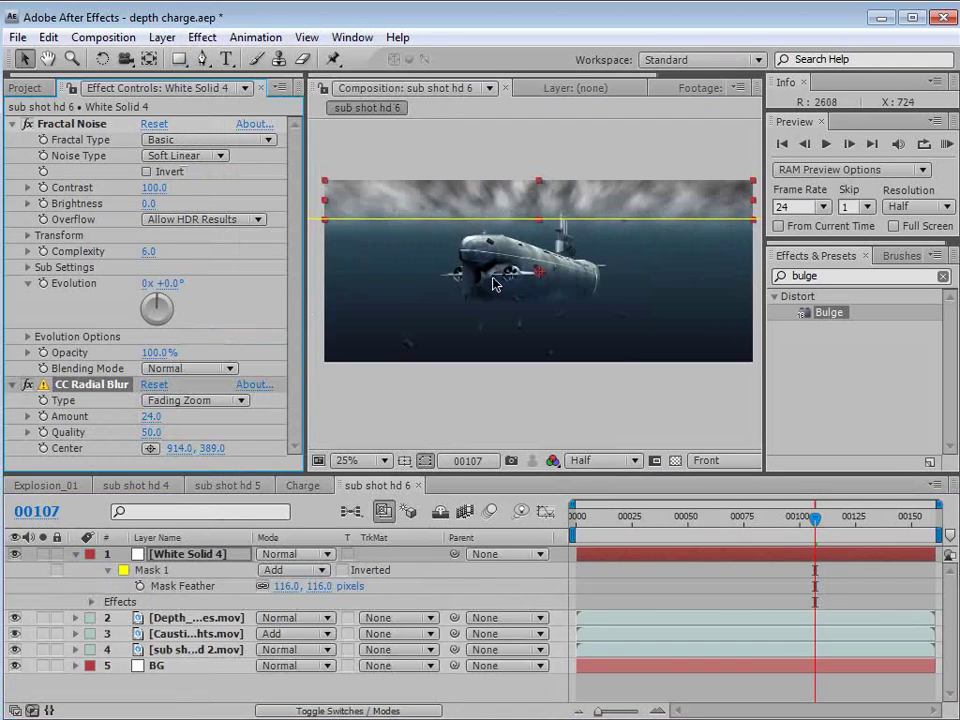
# Step: Move the radial blur's center far above the frame to 914, -2843 and set its amount to 47
pyautogui.scroll(-1, 546, 285)
pyautogui.moveTo(514, 268); pyautogui.dragTo(523, 91)
pyautogui.scroll(-1, 537, 193)
pyautogui.scroll(2, 551, 295)
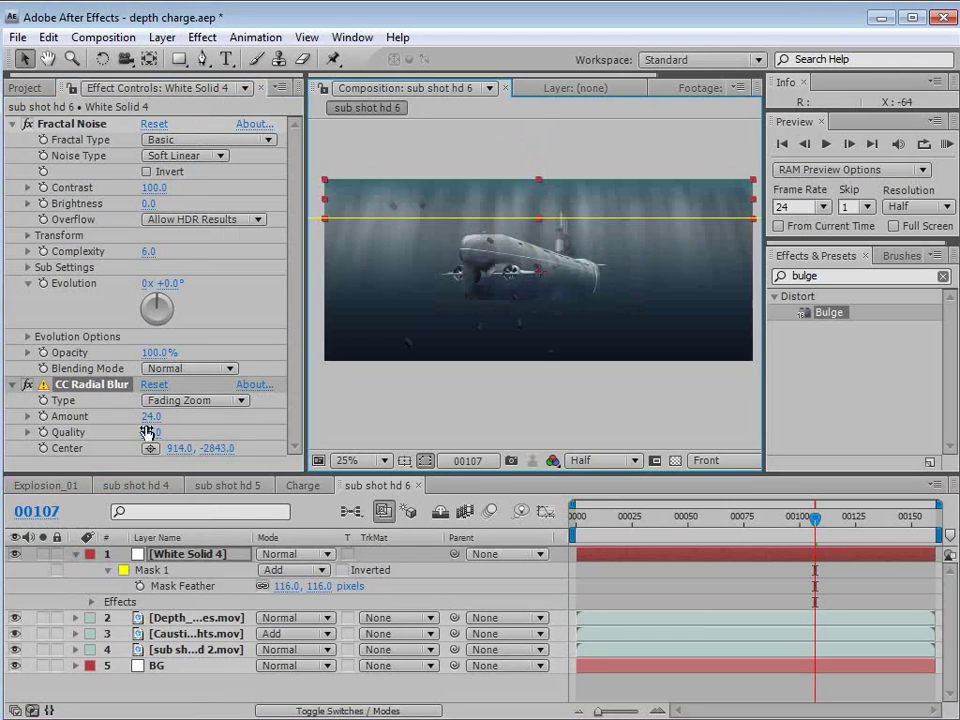
pyautogui.moveTo(150, 416); pyautogui.dragTo(152, 416)
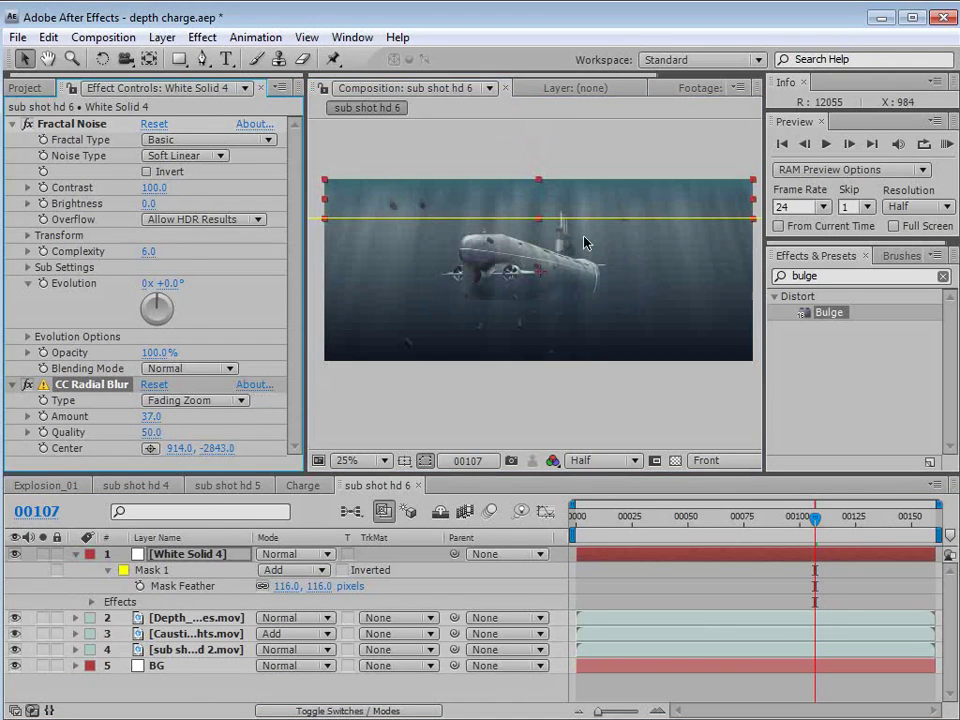
pyautogui.moveTo(150, 416); pyautogui.dragTo(161, 410)
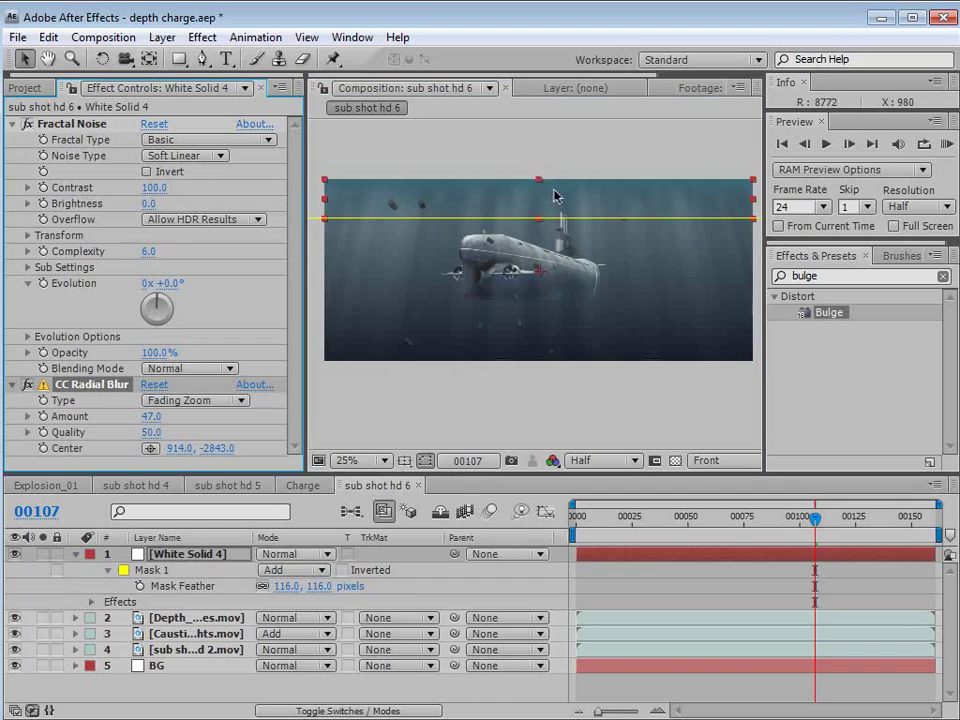
# Step: Move the light-ray solid upward so its masked strip lies above the frame, and inspect the rays over the submarine
pyautogui.moveTo(555, 186); pyautogui.dragTo(540, 102)
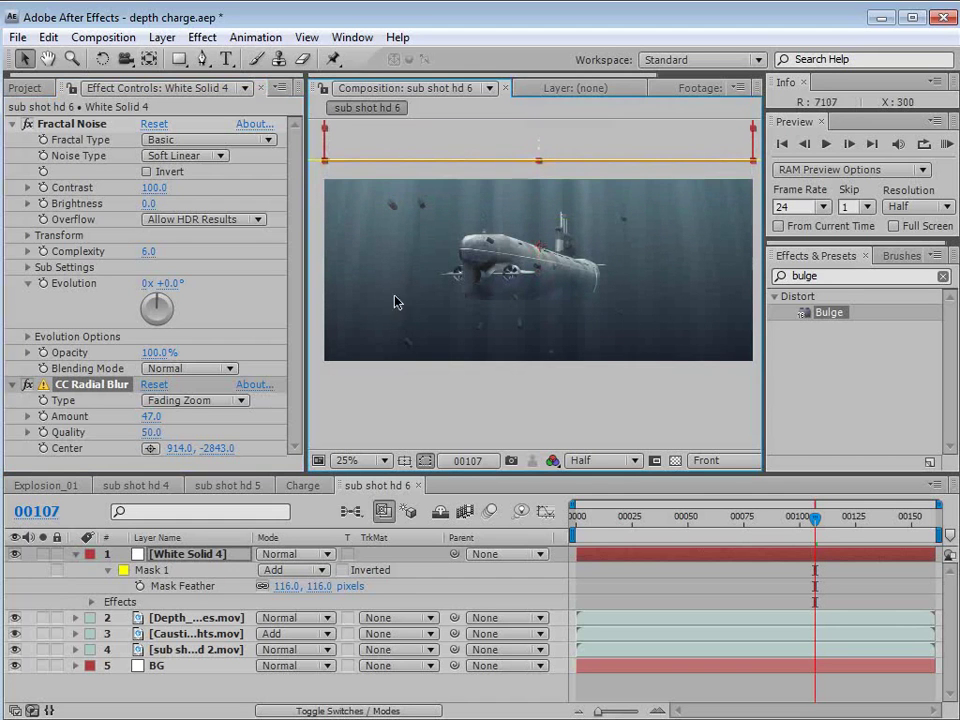
pyautogui.press('h')
pyautogui.scroll(2, 506, 259)
pyautogui.moveTo(506, 259); pyautogui.dragTo(514, 310)
pyautogui.press('v')
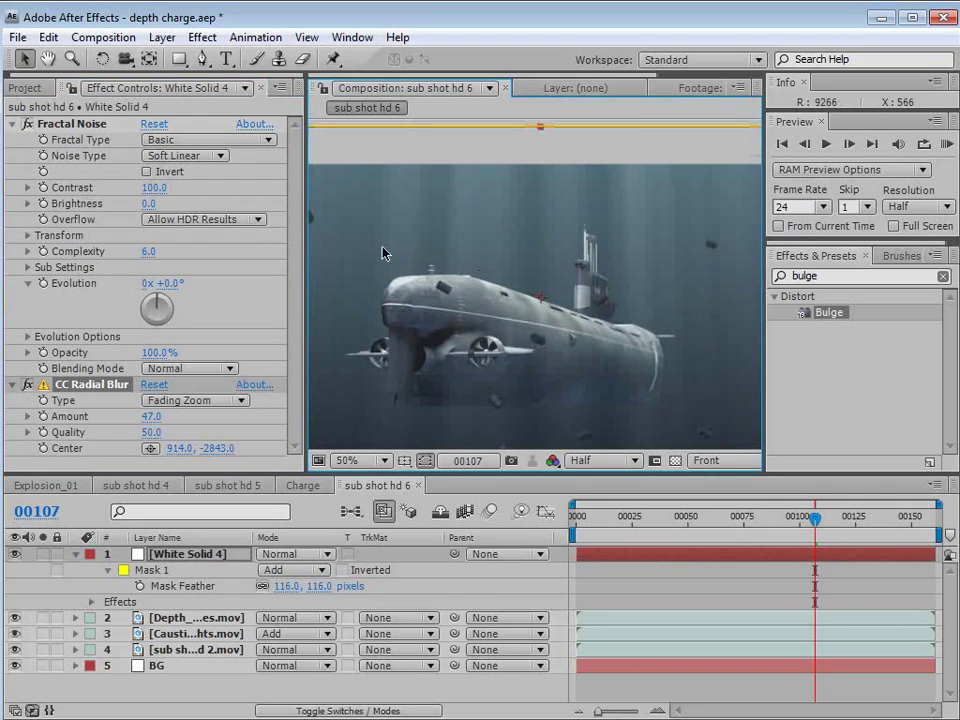
# Step: Set the light-ray solid's Fractal Noise contrast to 208, complexity to 6.8 and evolution to 154°
pyautogui.moveTo(144, 187); pyautogui.dragTo(222, 185)
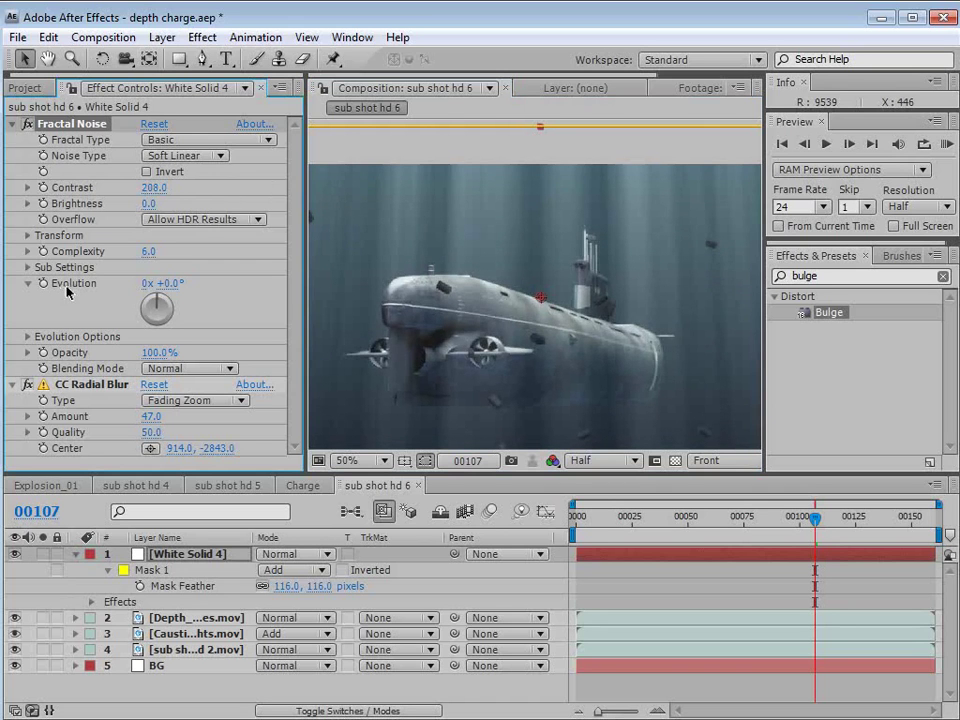
pyautogui.moveTo(157, 248); pyautogui.dragTo(234, 243)
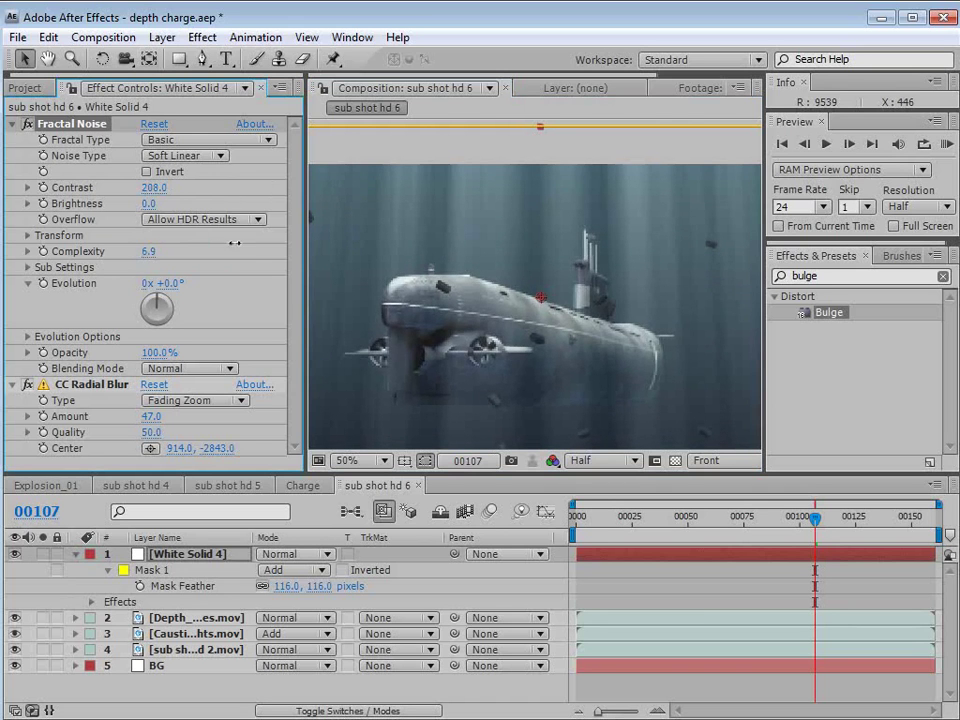
pyautogui.moveTo(167, 283); pyautogui.dragTo(311, 283)
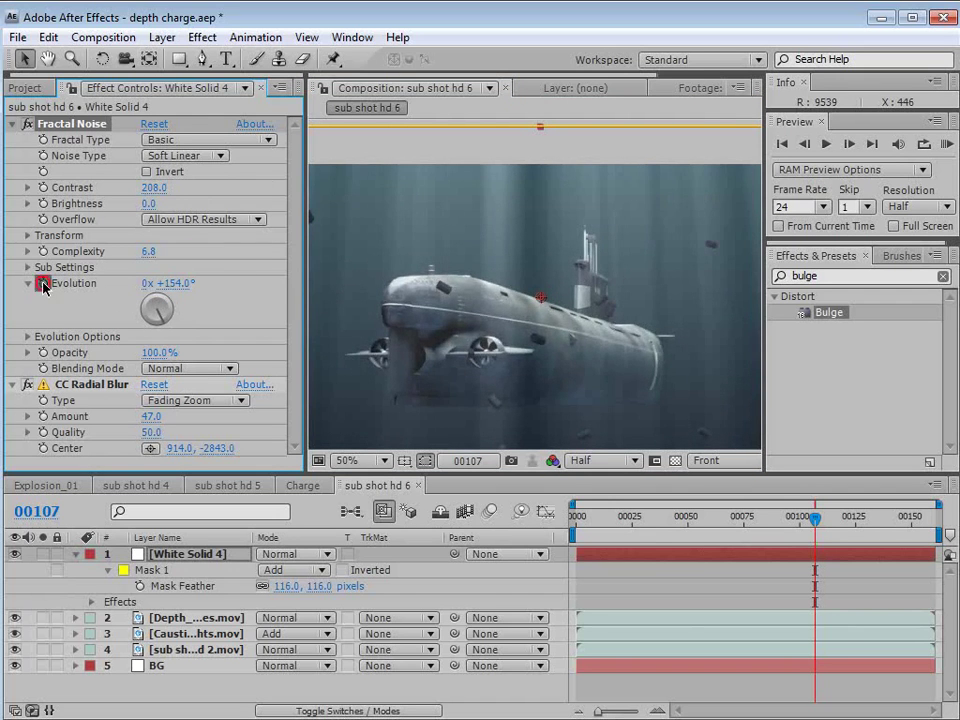
# Step: Animate the Fractal Noise evolution with the expression time*250 and scrub the early frames to check the ray movement
pyautogui.keyDown('alt'); pyautogui.click(43, 285); pyautogui.keyUp('alt')
pyautogui.write('time*250')
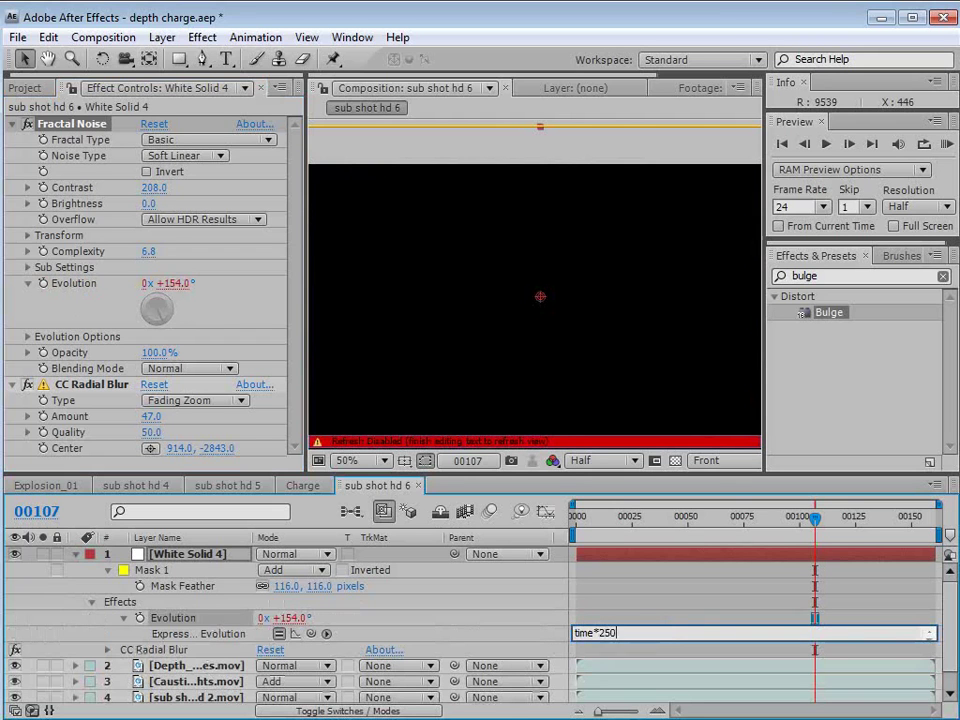
pyautogui.click(193, 313)
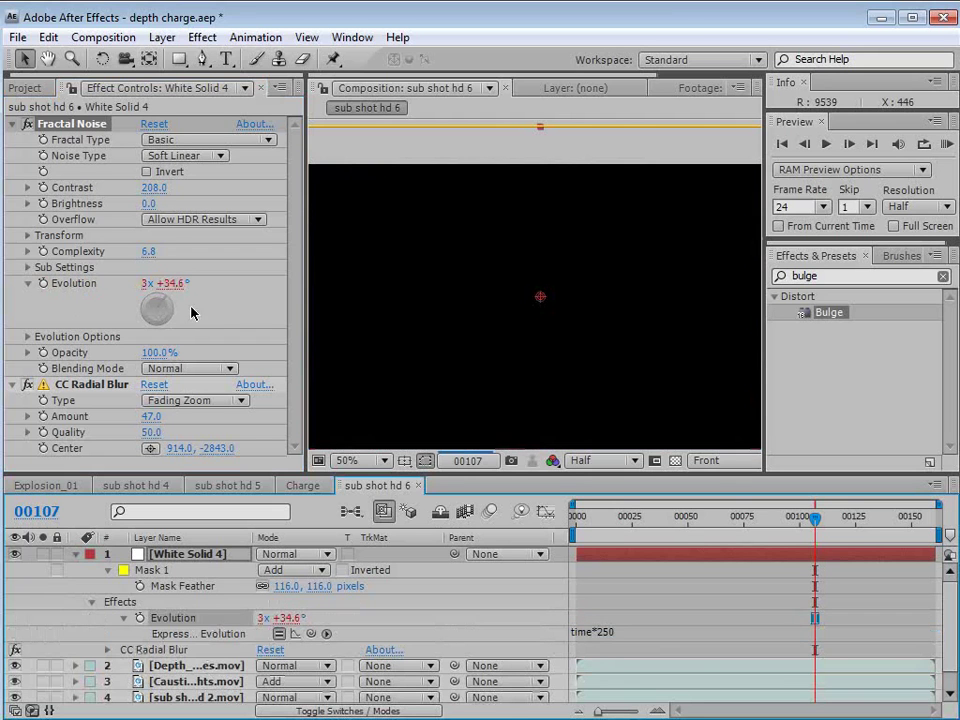
pyautogui.moveTo(612, 517); pyautogui.dragTo(658, 518)
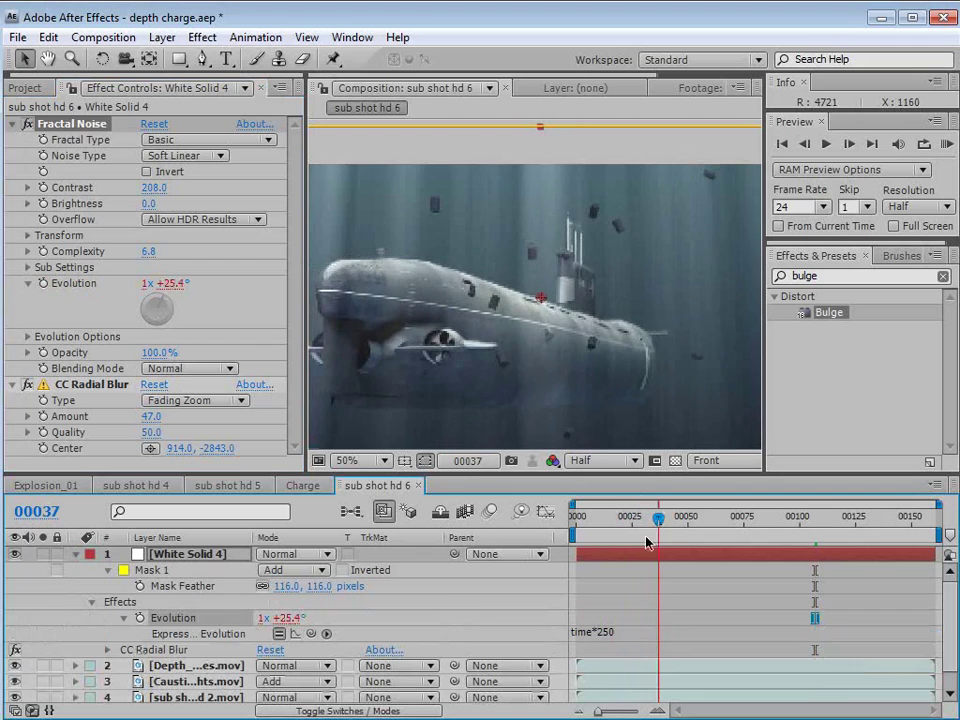
# Step: Slow the evolution by changing its expression to time*100, and scrub the early frames to check the speed
pyautogui.click(640, 633)
pyautogui.write('1')
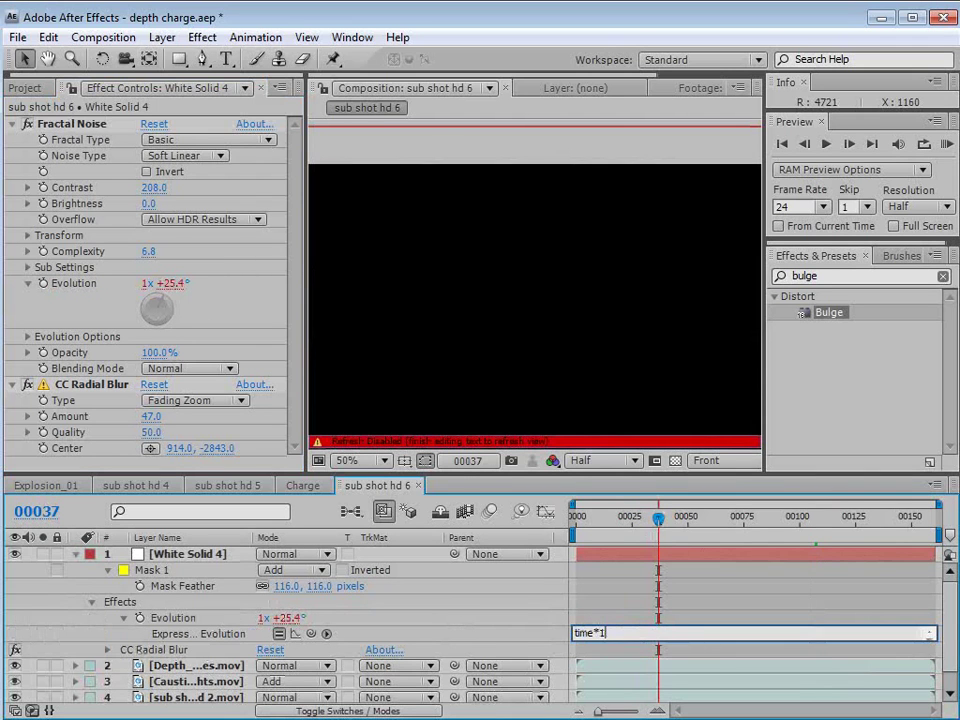
pyautogui.write('00')
pyautogui.click(609, 593)
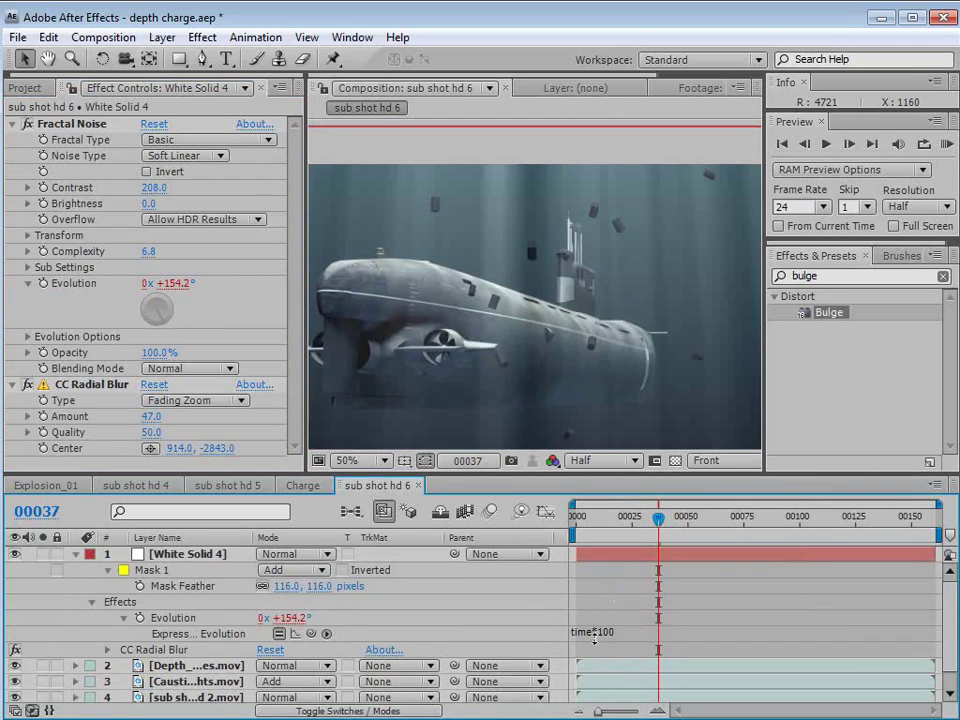
pyautogui.moveTo(596, 520); pyautogui.dragTo(659, 521)
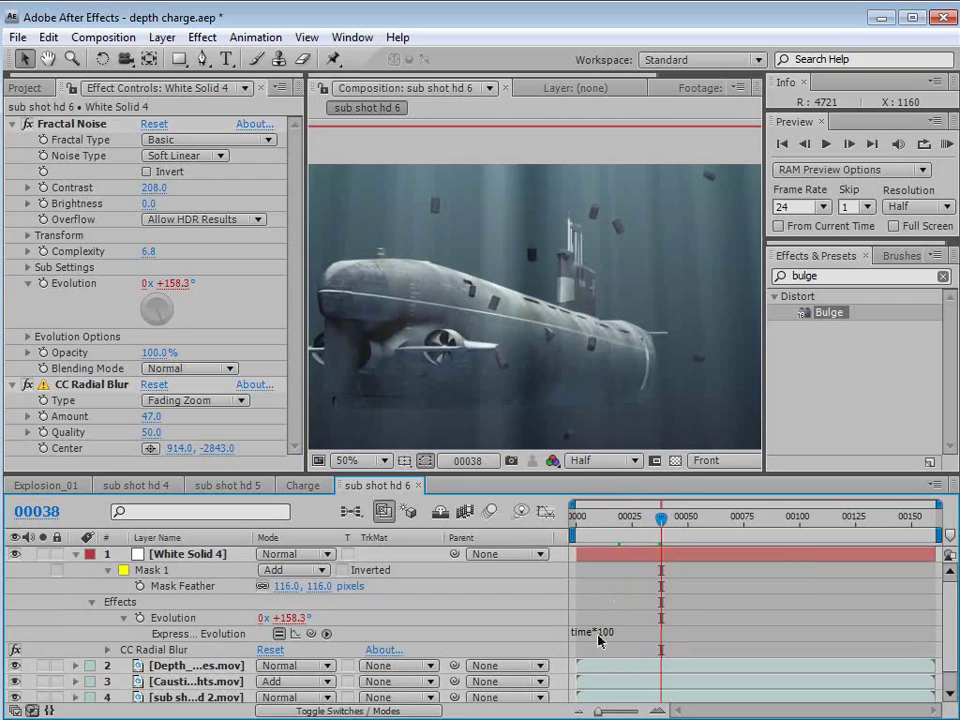
# Step: Go to frame 101 and set the light-ray solid's blending mode to Add
pyautogui.moveTo(683, 524); pyautogui.dragTo(808, 528)
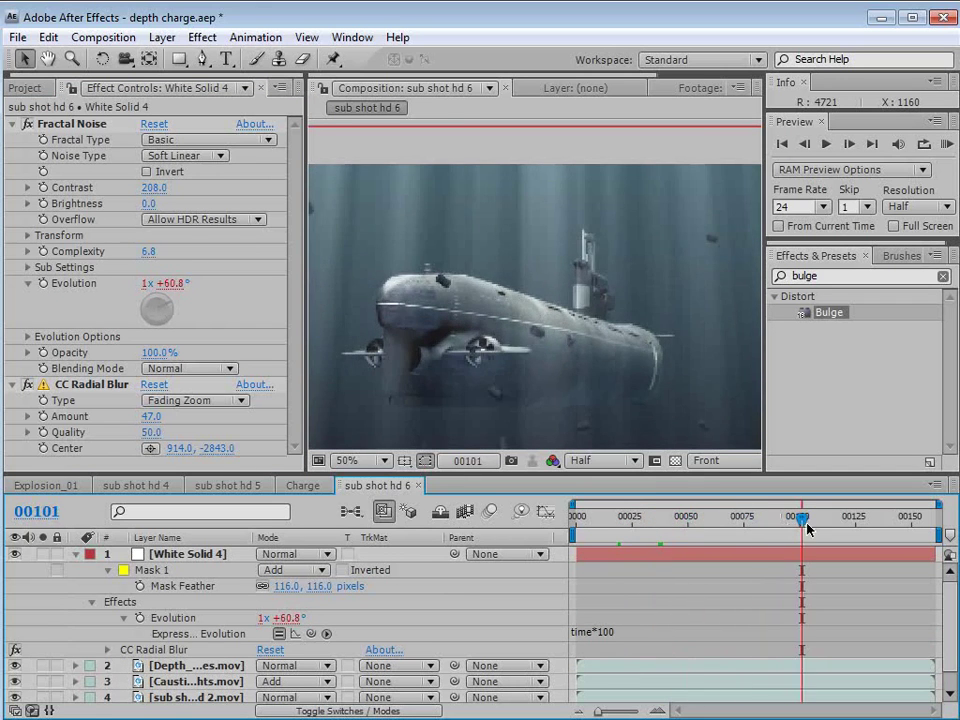
pyautogui.click(290, 554)
pyautogui.click(308, 583)
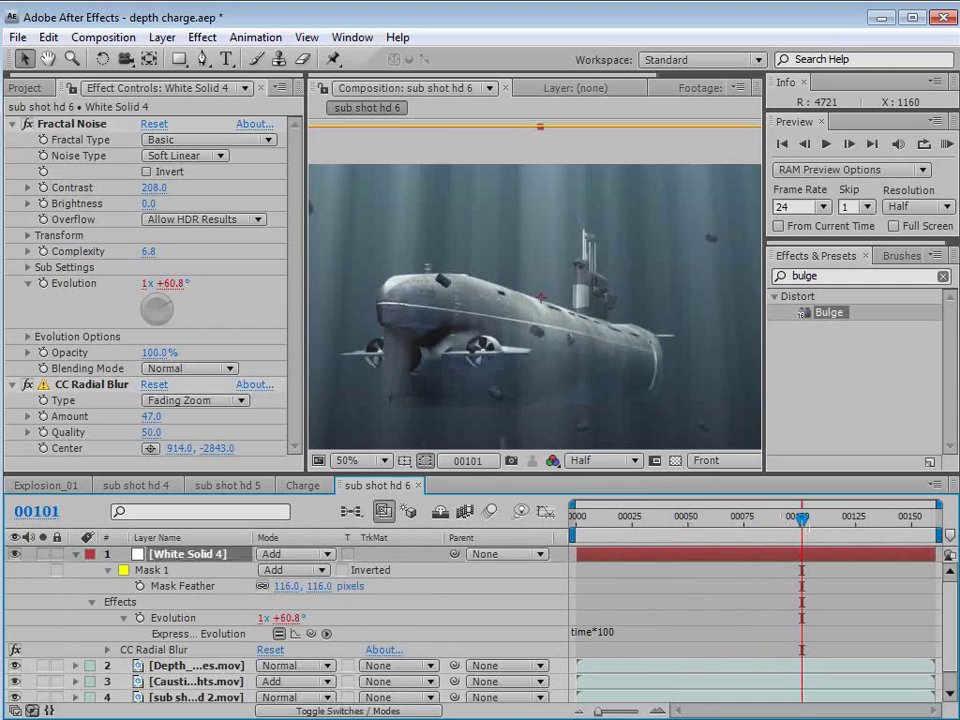
# Step: Try the Screen blending mode on the White Solid 4 layer, returning it to Add
pyautogui.click(283, 556)
pyautogui.click(305, 591)
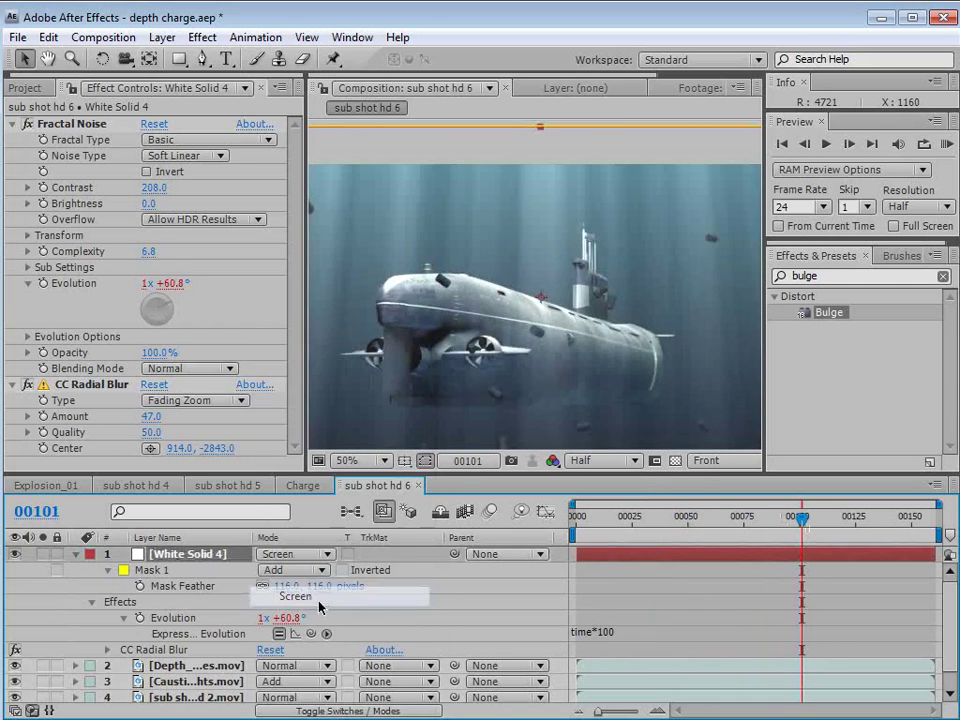
pyautogui.click(290, 554)
pyautogui.click(285, 510)
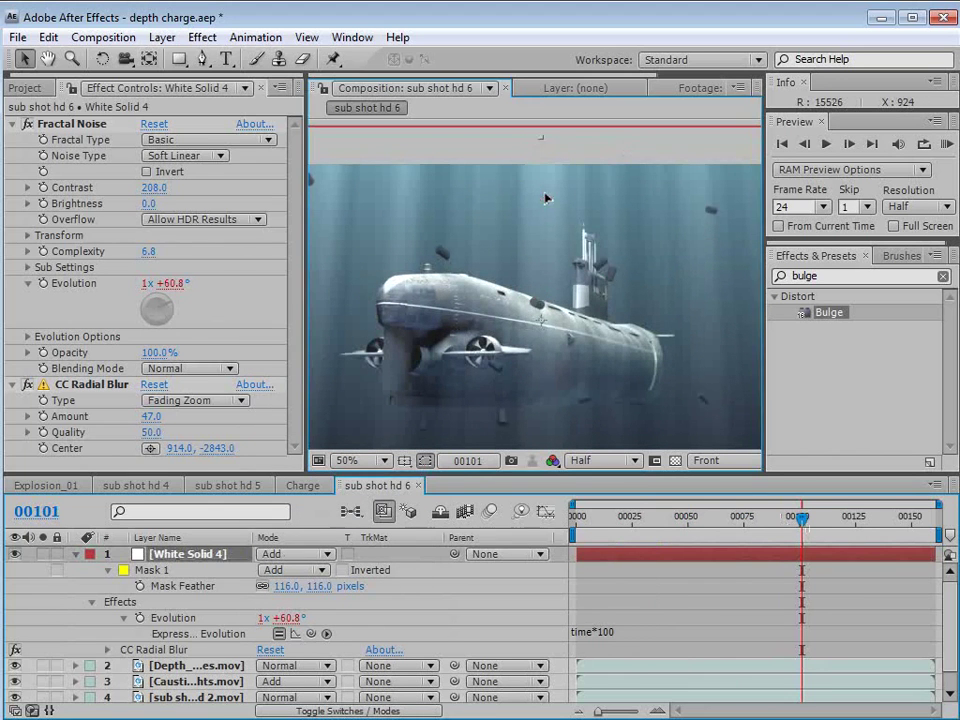
# Step: Move the White Solid 4 light-ray layer slightly upward in the composition and set its opacity to 59%
pyautogui.click(196, 665)
pyautogui.click(192, 553)
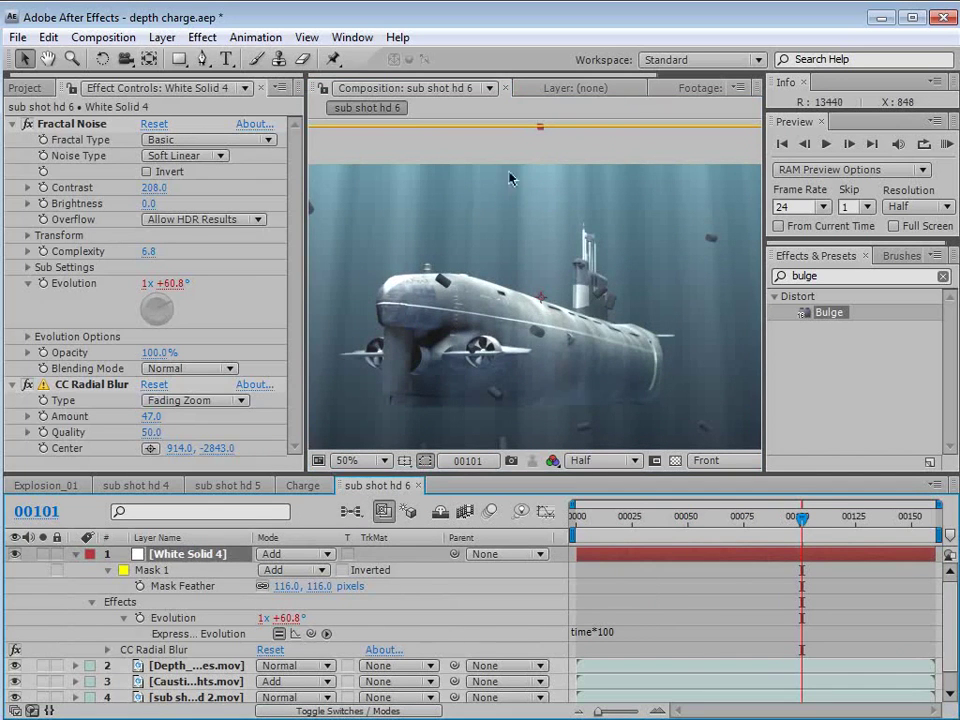
pyautogui.scroll(-2, 504, 193)
pyautogui.moveTo(504, 193); pyautogui.dragTo(506, 165)
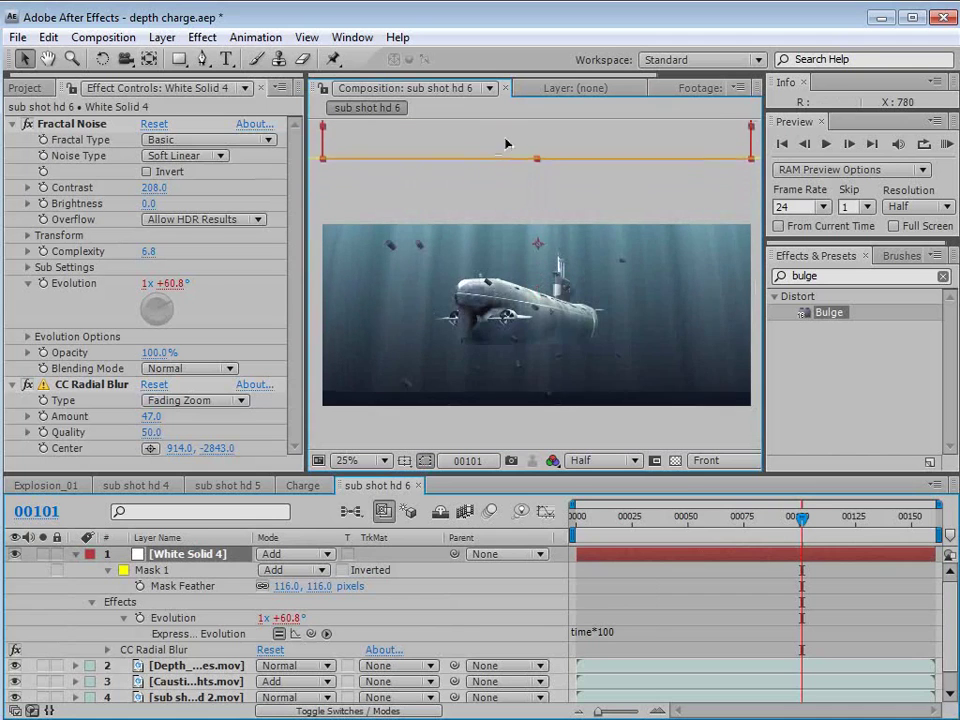
pyautogui.press('t')
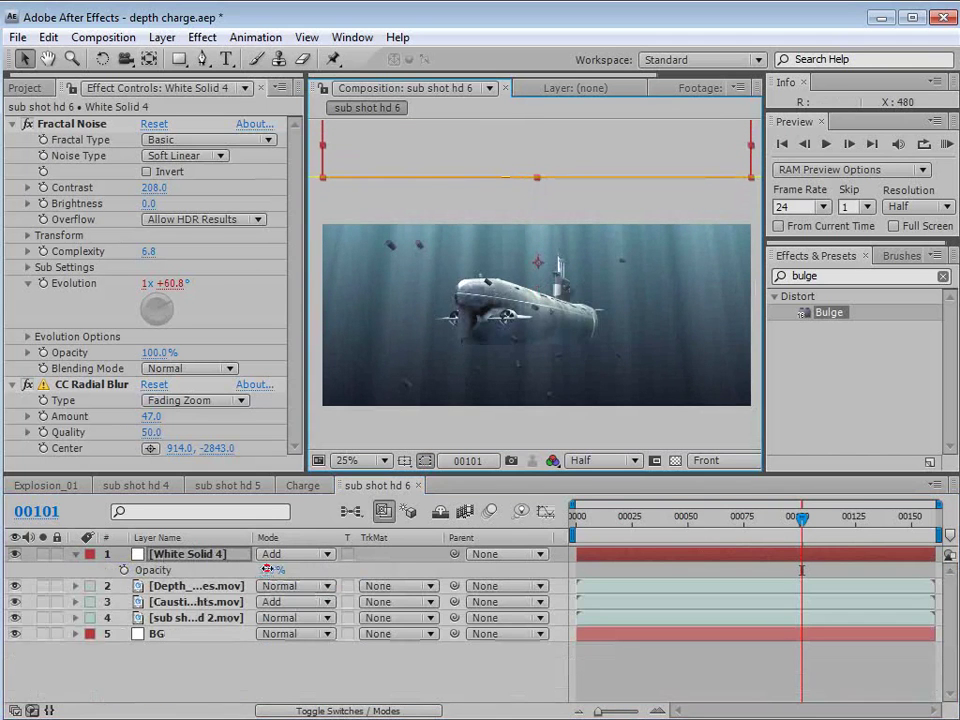
pyautogui.scroll(1, 395, 270)
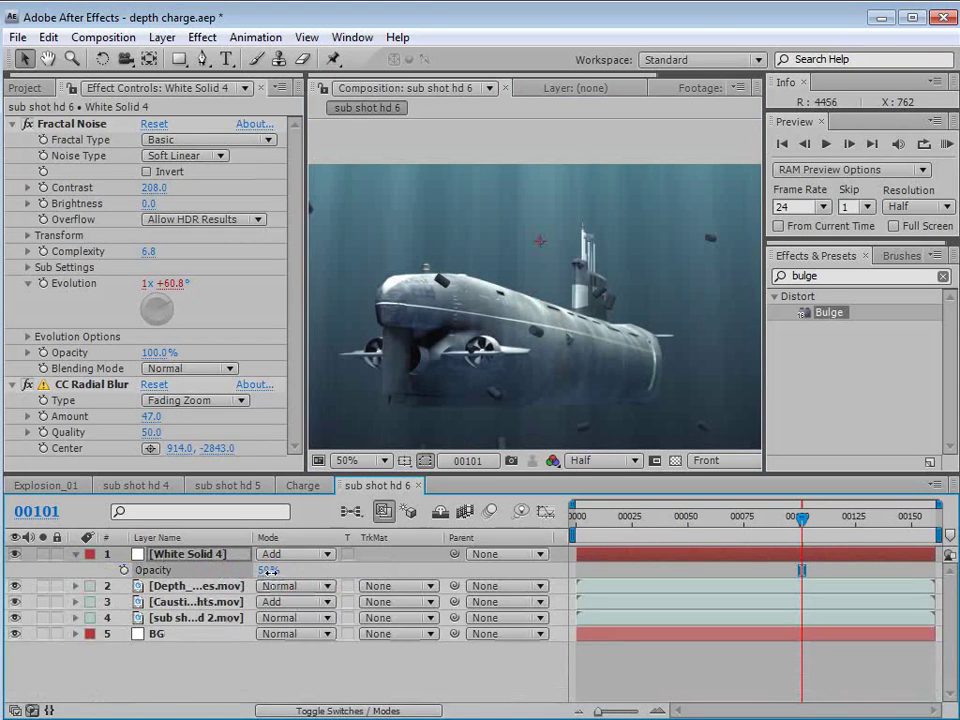
pyautogui.press('`')
pyautogui.scroll(-1, 592, 419)
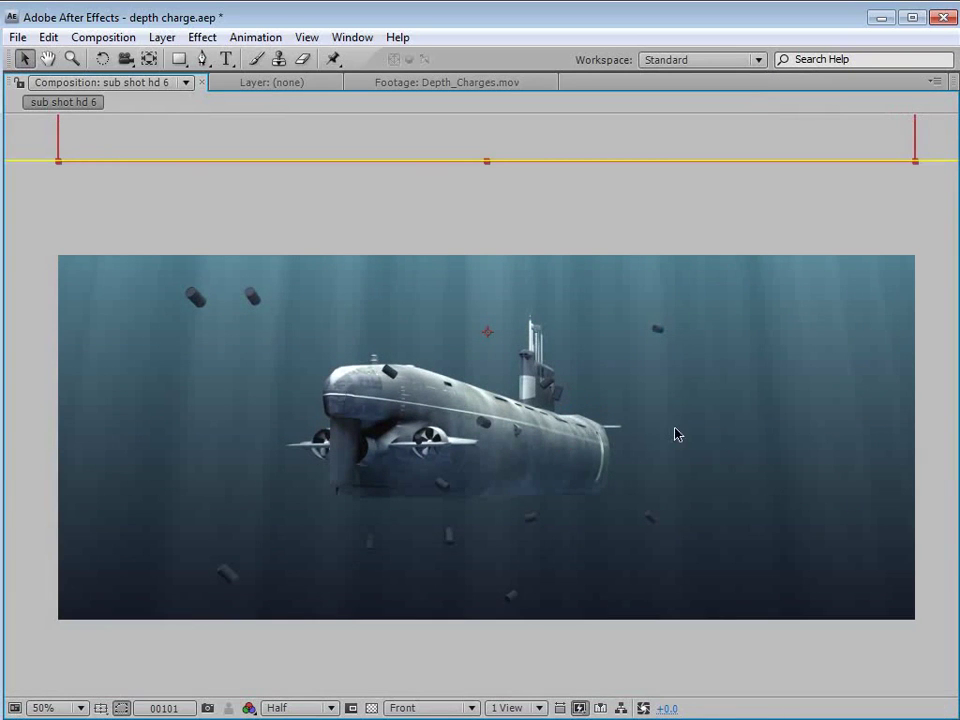
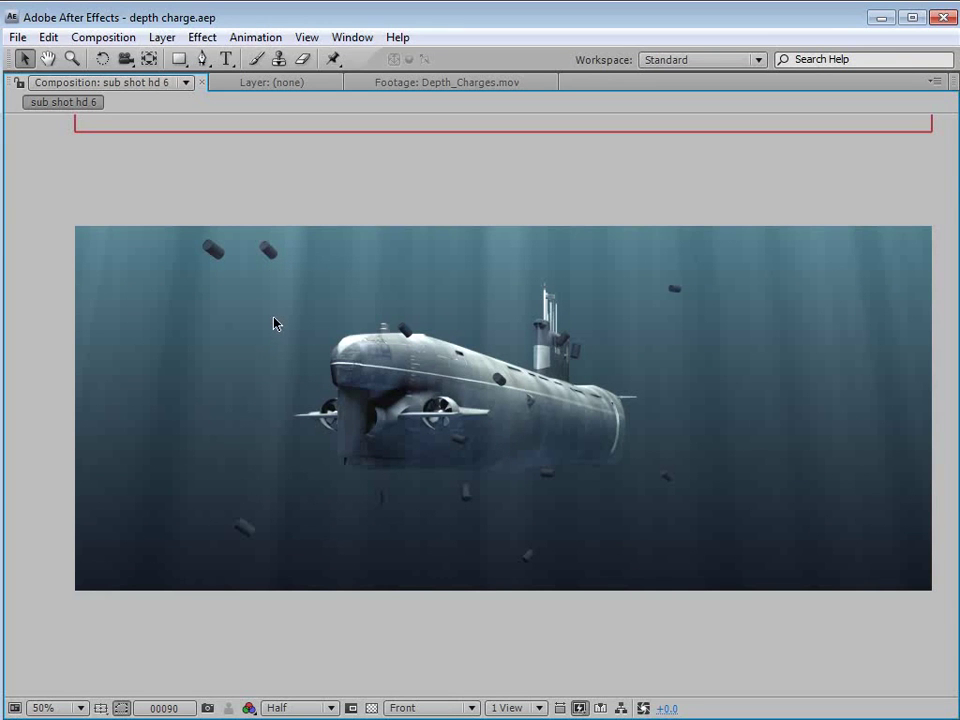
# Step: Solo the sub shot hd 2.mov submarine layer and duplicate it
pyautogui.press('`')
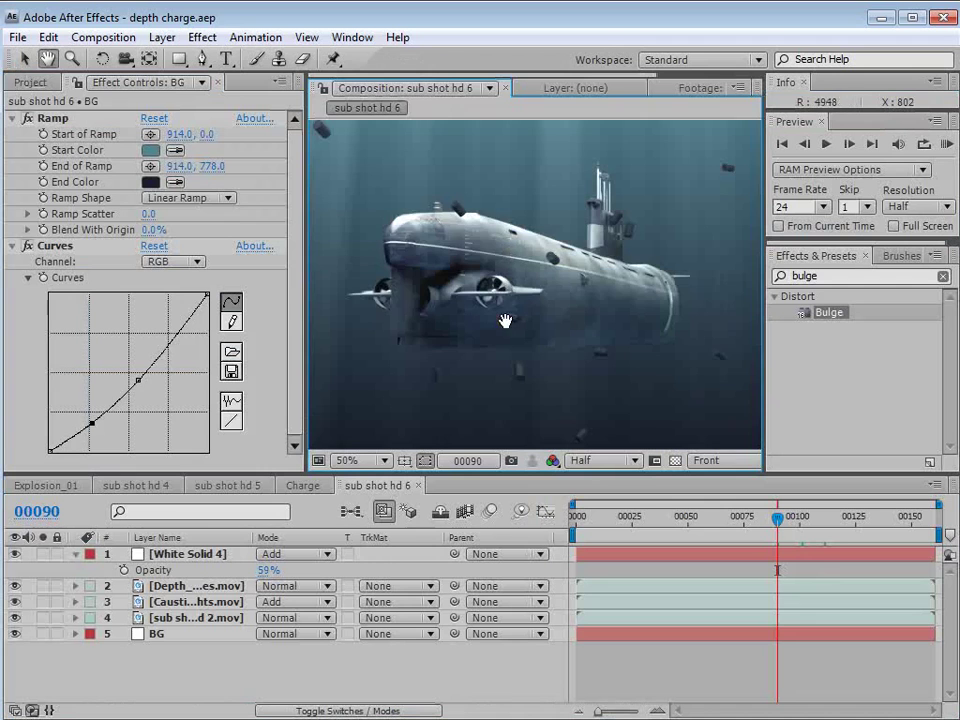
pyautogui.moveTo(504, 321); pyautogui.dragTo(527, 303)
pyautogui.scroll(-2, 527, 303)
pyautogui.press('v')
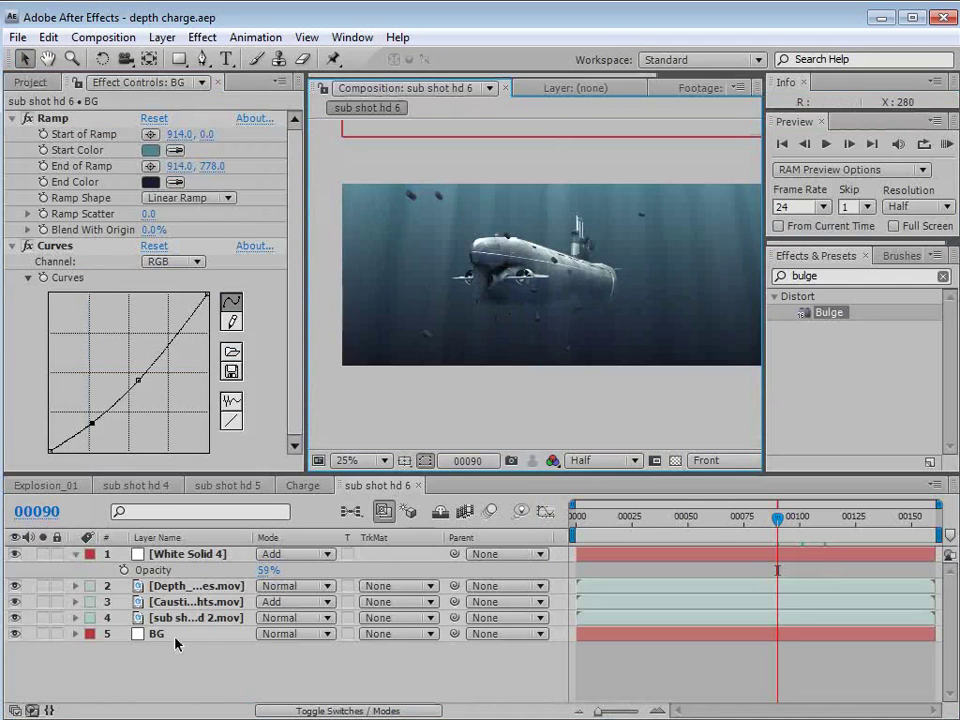
pyautogui.click(164, 622)
pyautogui.click(42, 618)
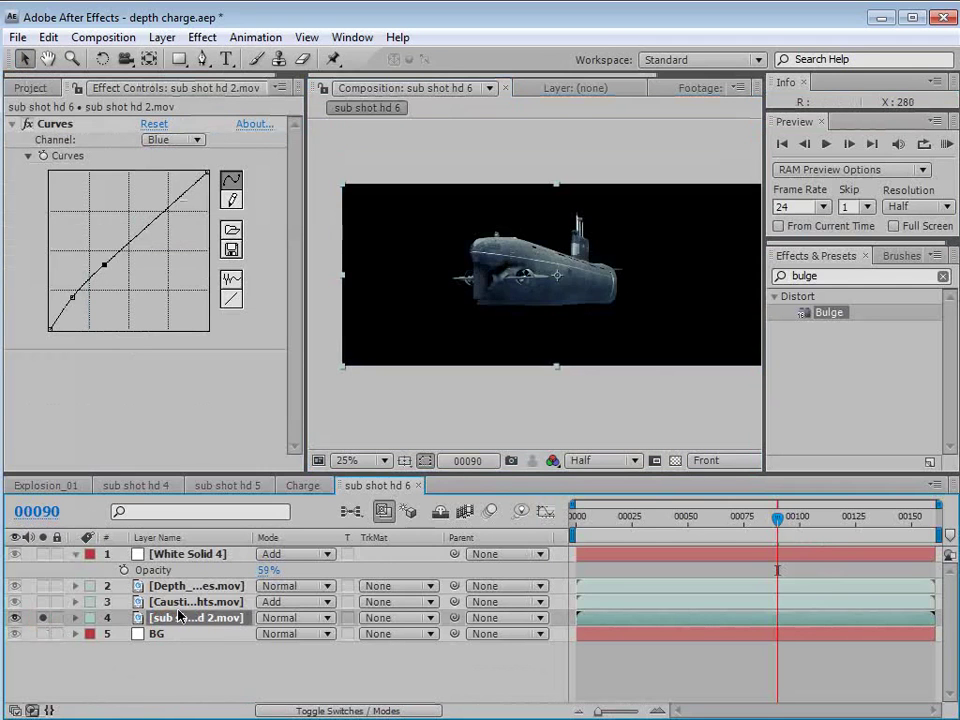
pyautogui.scroll(2, 560, 322)
pyautogui.hotkey('ctrl', 'd')
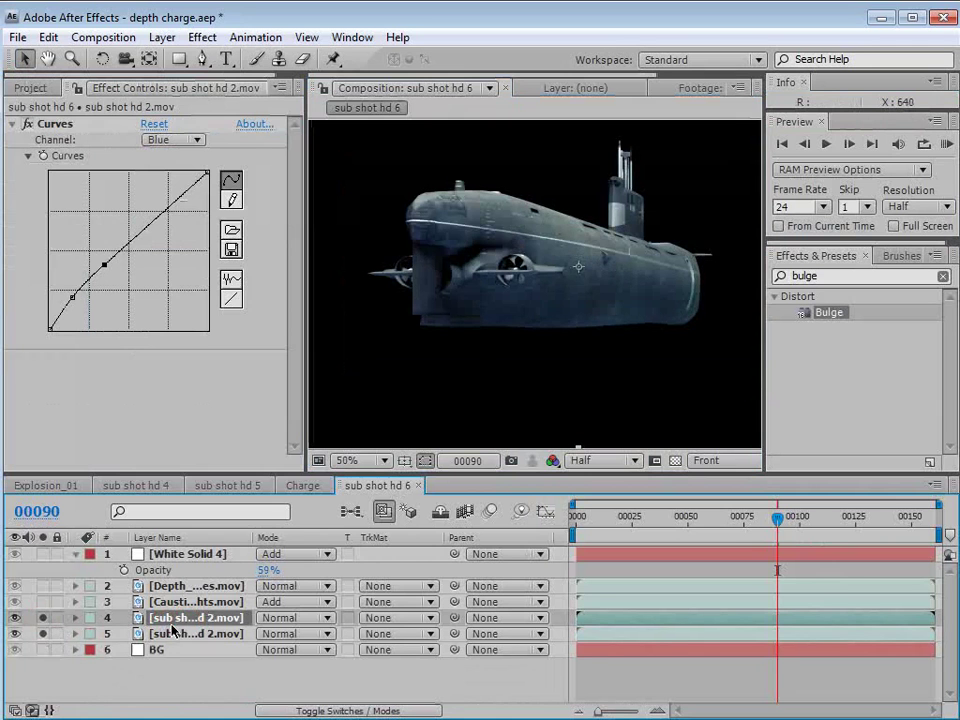
# Step: Apply the Tint effect to the upper sub shot hd 2.mov copy and map white to black
pyautogui.click(216, 38)
pyautogui.moveTo(250, 214)
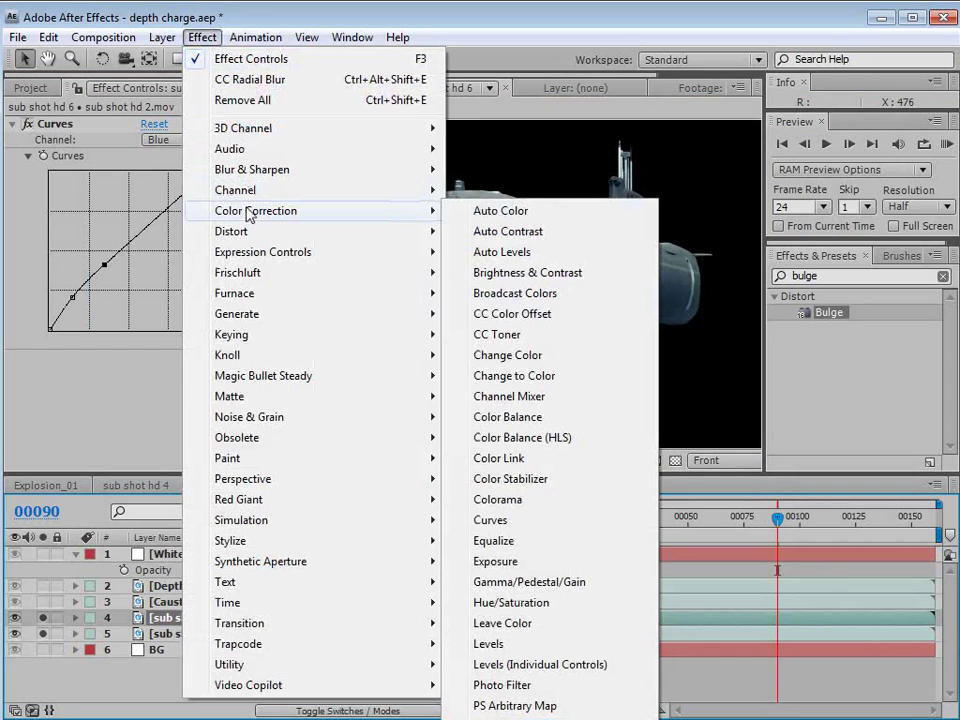
pyautogui.click(487, 718)
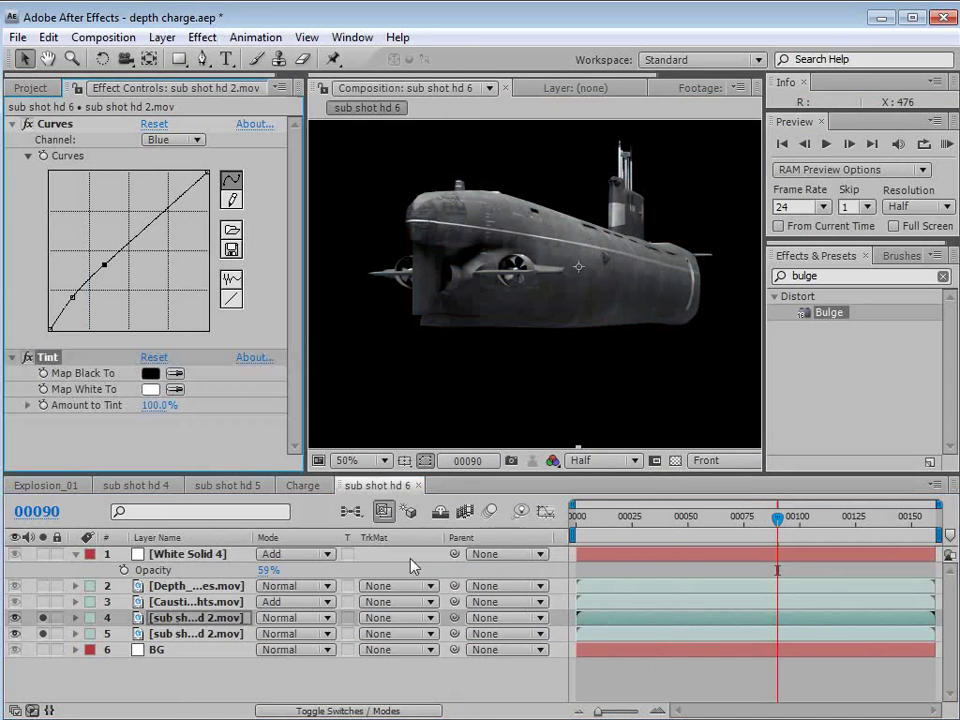
pyautogui.click(150, 389)
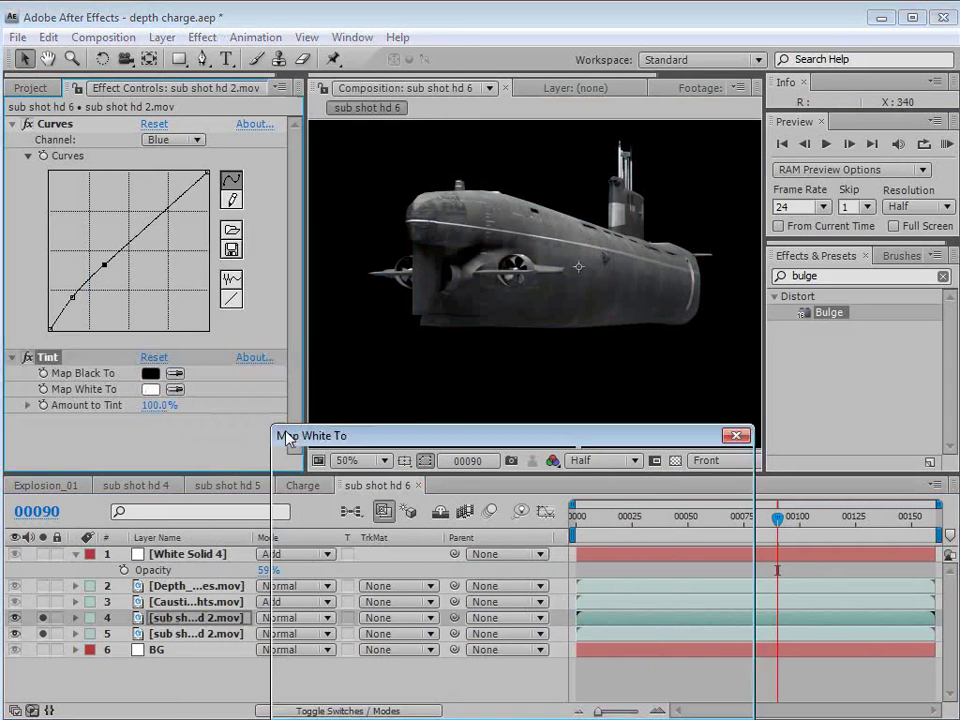
pyautogui.moveTo(437, 493); pyautogui.dragTo(528, 643)
pyautogui.click(701, 408)
# Step: Copy the CC Radial Blur effect from White Solid 4 and paste it onto the tinted sub shot hd 2.mov copy
pyautogui.click(200, 586)
pyautogui.click(175, 555)
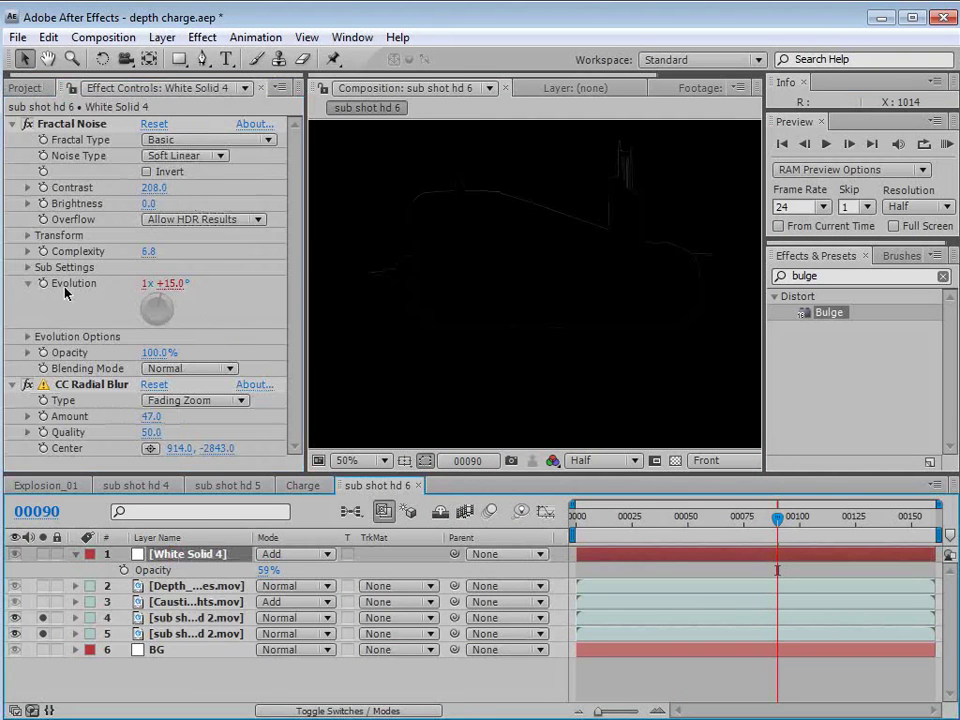
pyautogui.click(113, 389)
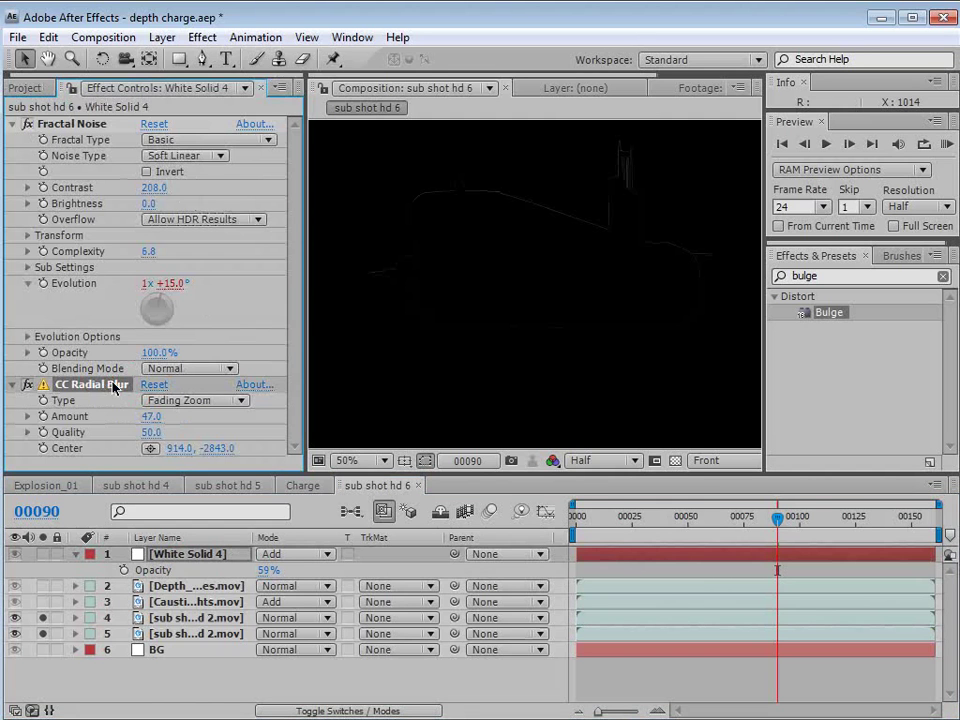
pyautogui.click(48, 37)
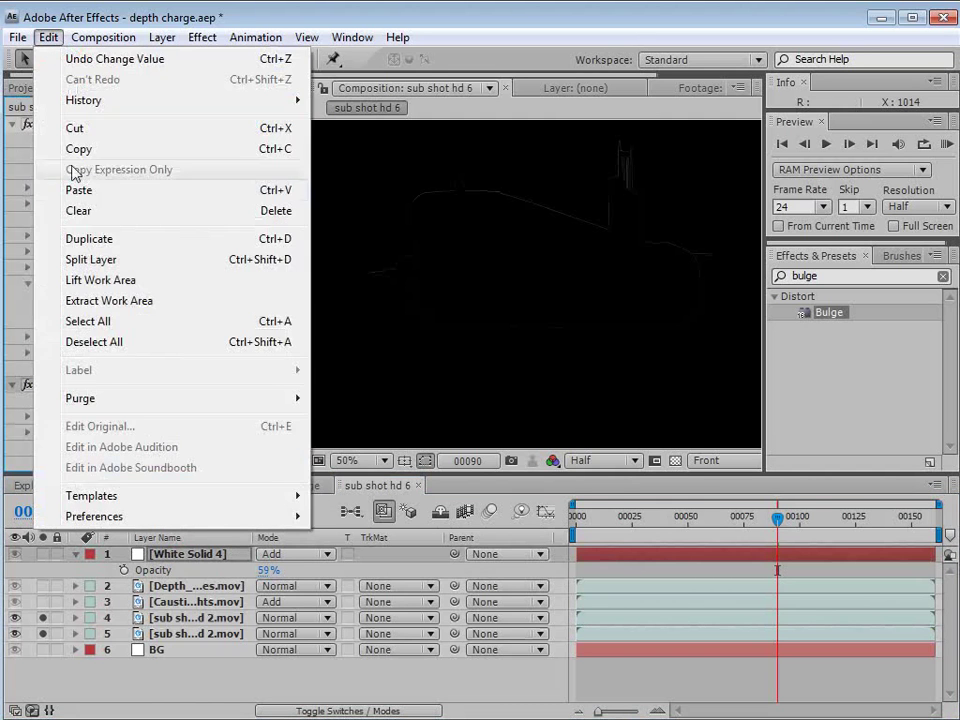
pyautogui.click(87, 150)
pyautogui.click(185, 620)
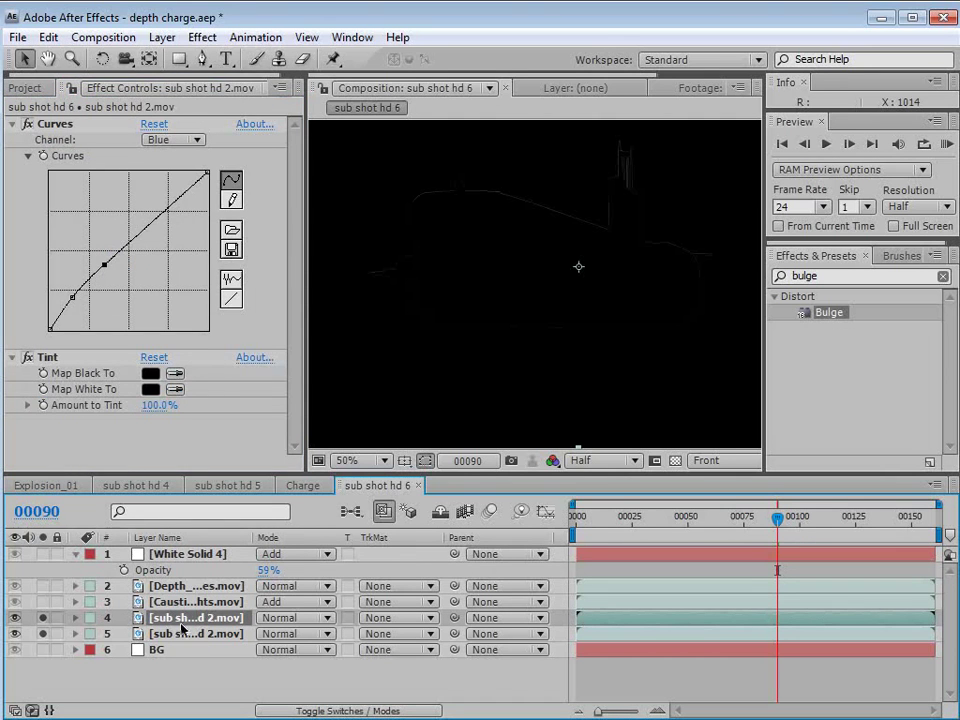
pyautogui.click(48, 37)
pyautogui.click(89, 192)
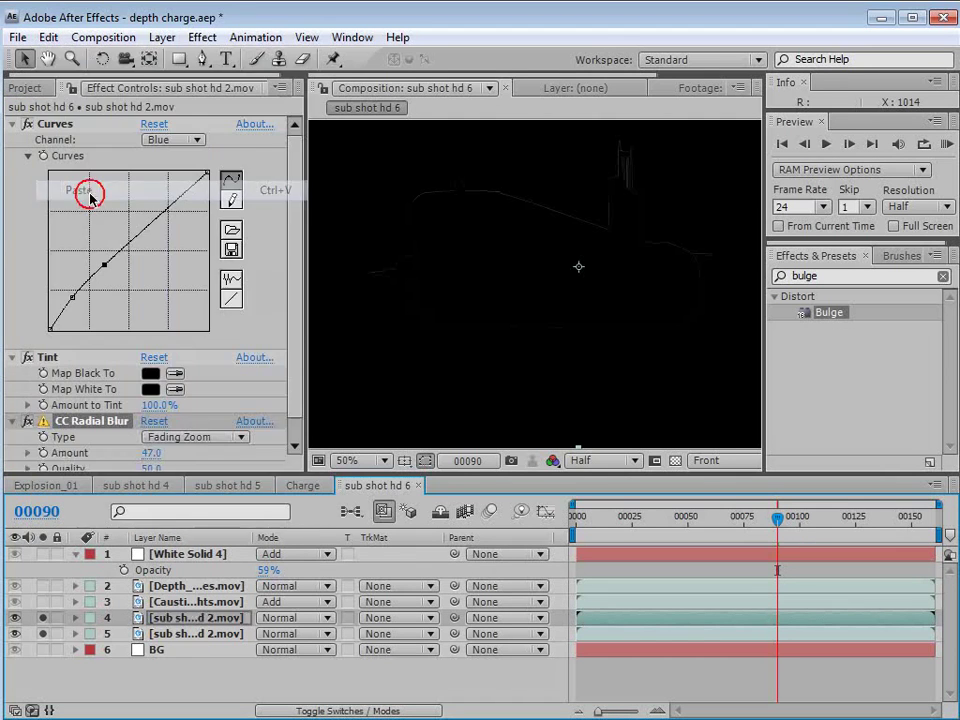
# Step: Turn off solo for both sub shot hd 2.mov layers and check the submarine's shadow in the full composition
pyautogui.moveTo(43, 618); pyautogui.dragTo(44, 634)
pyautogui.press('`')
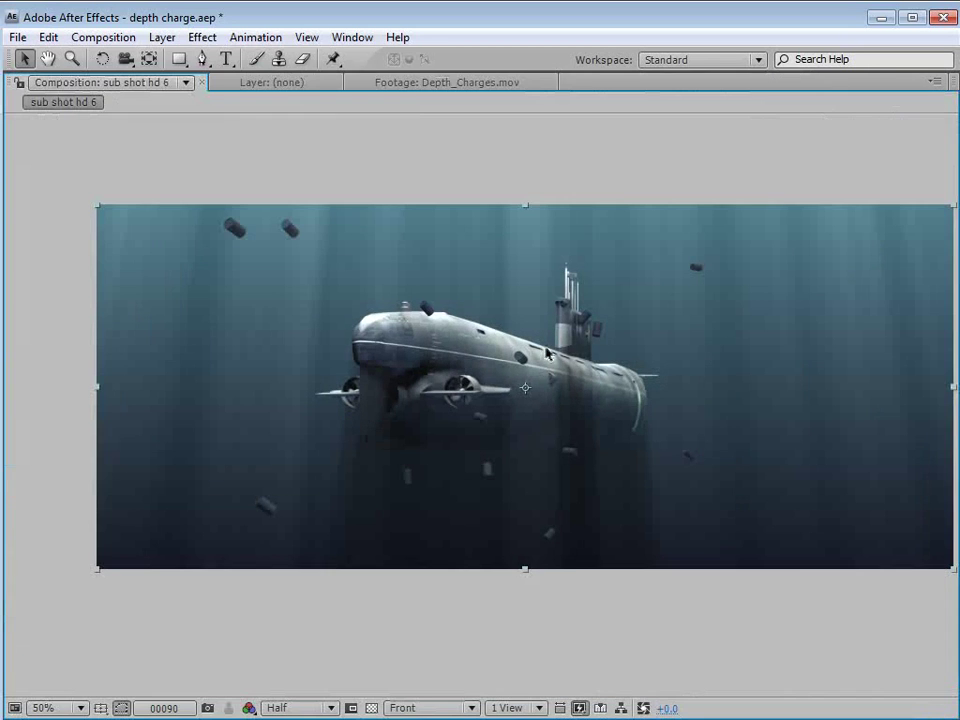
pyautogui.press('`')
pyautogui.scroll(-2, 575, 335)
pyautogui.moveTo(576, 339); pyautogui.dragTo(573, 327)
# Step: Set the shadow copy's CC Radial Blur amount to 31 and add Fast Blur with blurriness 9 and Repeat Edge Pixels on
pyautogui.click(170, 617)
pyautogui.scroll(2, 510, 306)
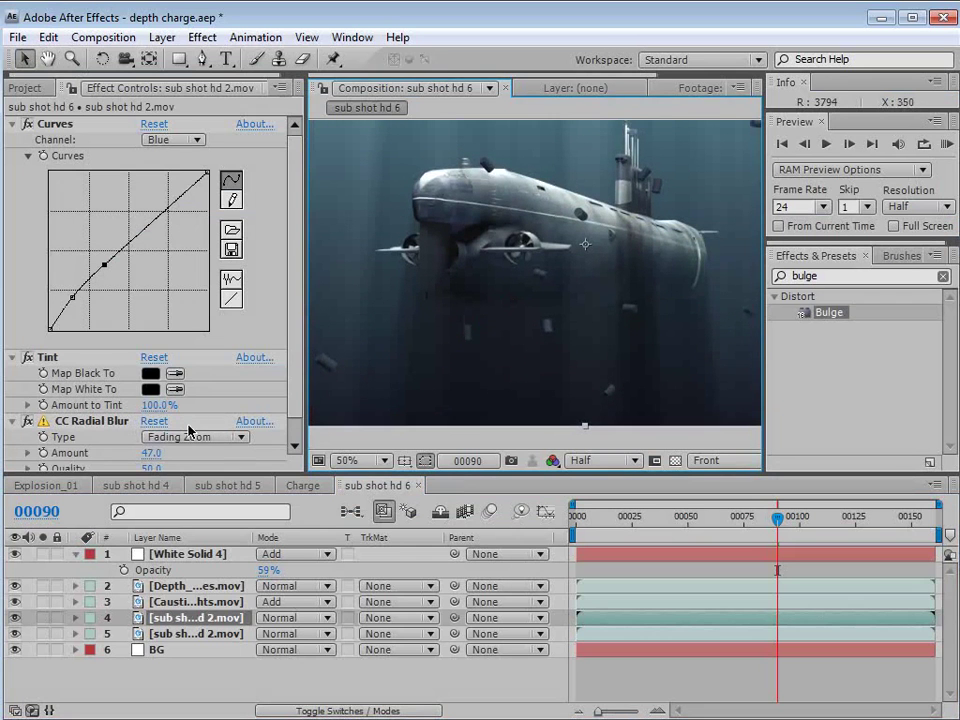
pyautogui.scroll(-2, 238, 447)
pyautogui.moveTo(155, 438); pyautogui.dragTo(127, 438)
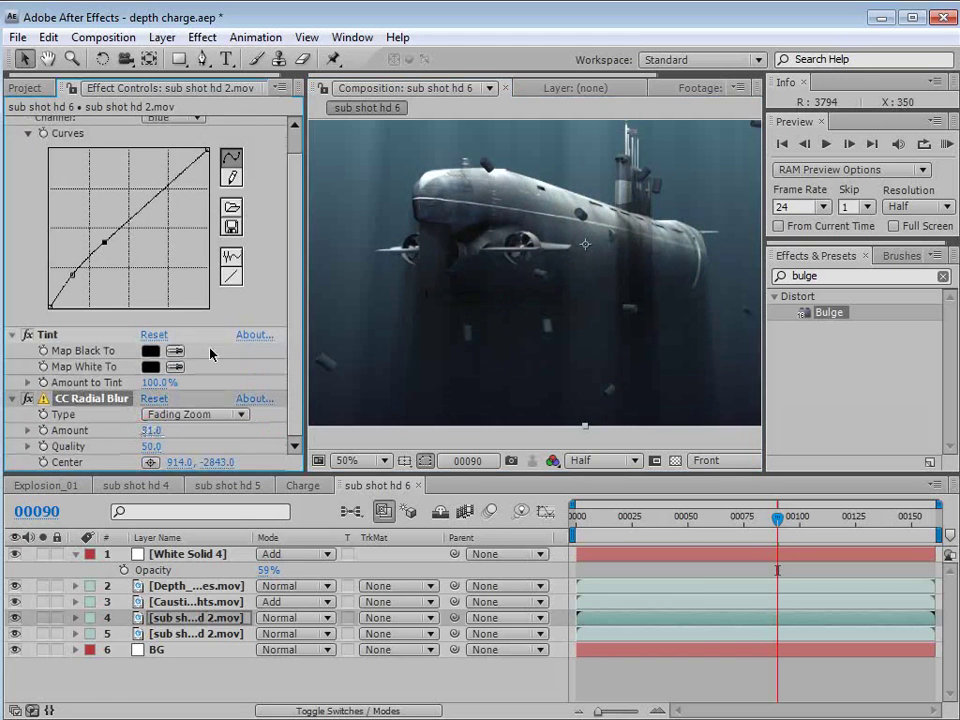
pyautogui.click(200, 37)
pyautogui.moveTo(255, 180)
pyautogui.click(505, 336)
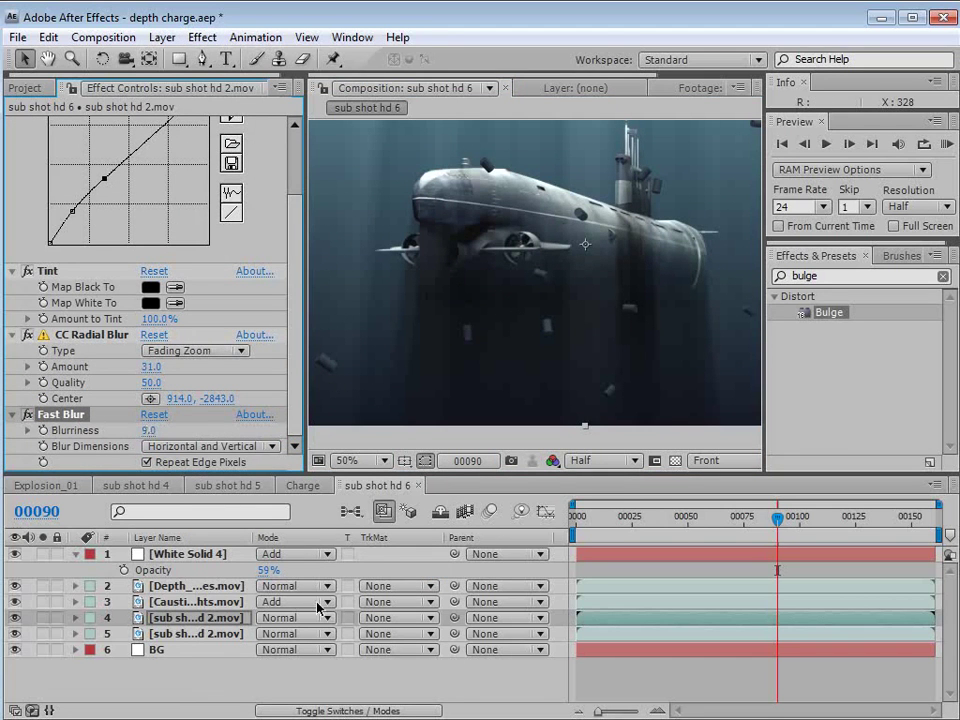
# Step: Set the submarine shadow copy's blending mode to Classic Color Burn and its opacity to 12%
pyautogui.click(283, 624)
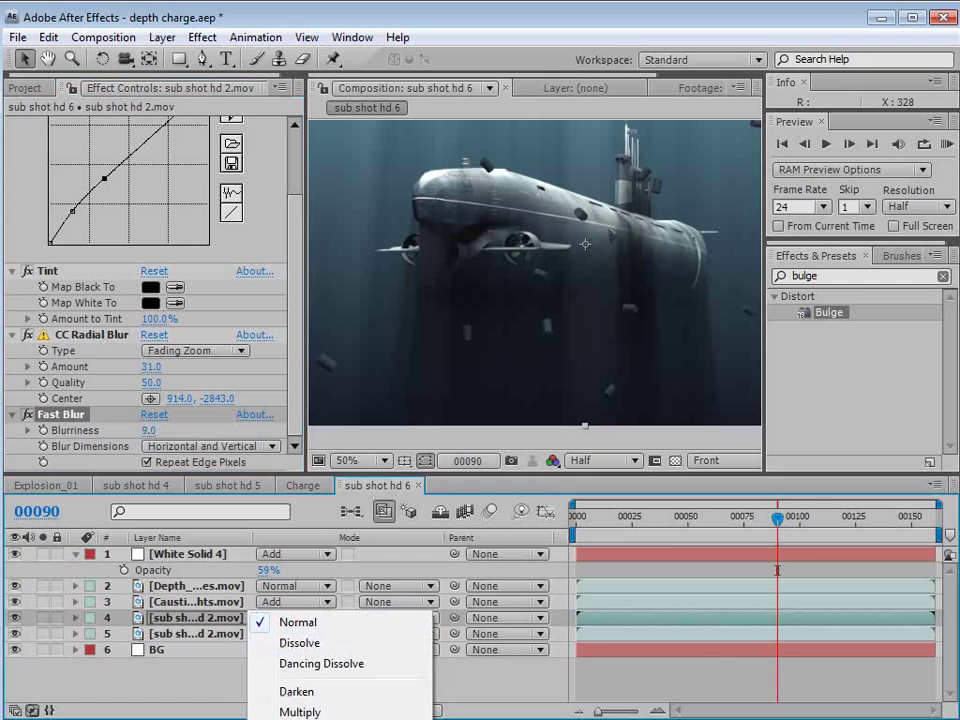
pyautogui.click(300, 718)
pyautogui.click(283, 617)
pyautogui.click(323, 640)
pyautogui.press('t')
pyautogui.moveTo(258, 640); pyautogui.dragTo(185, 649)
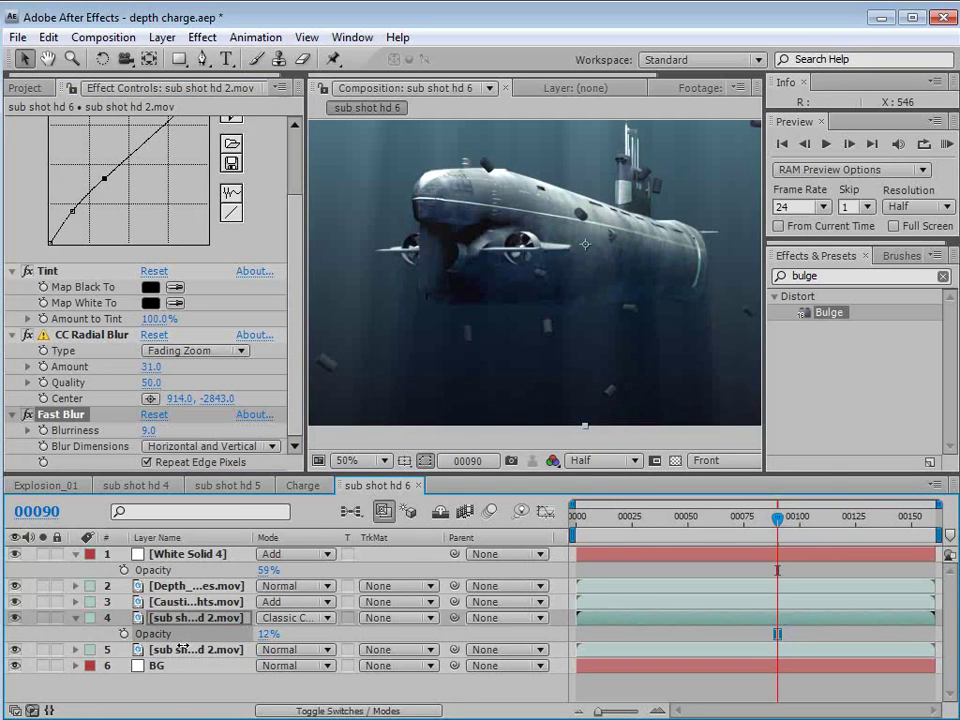
# Step: Go to frame 44 and duplicate the Depth_Charges.mov layer
pyautogui.press('`')
pyautogui.press('`')
pyautogui.press('h')
pyautogui.scroll(-2, 671, 409)
pyautogui.press('v')
pyautogui.moveTo(778, 517); pyautogui.dragTo(677, 542)
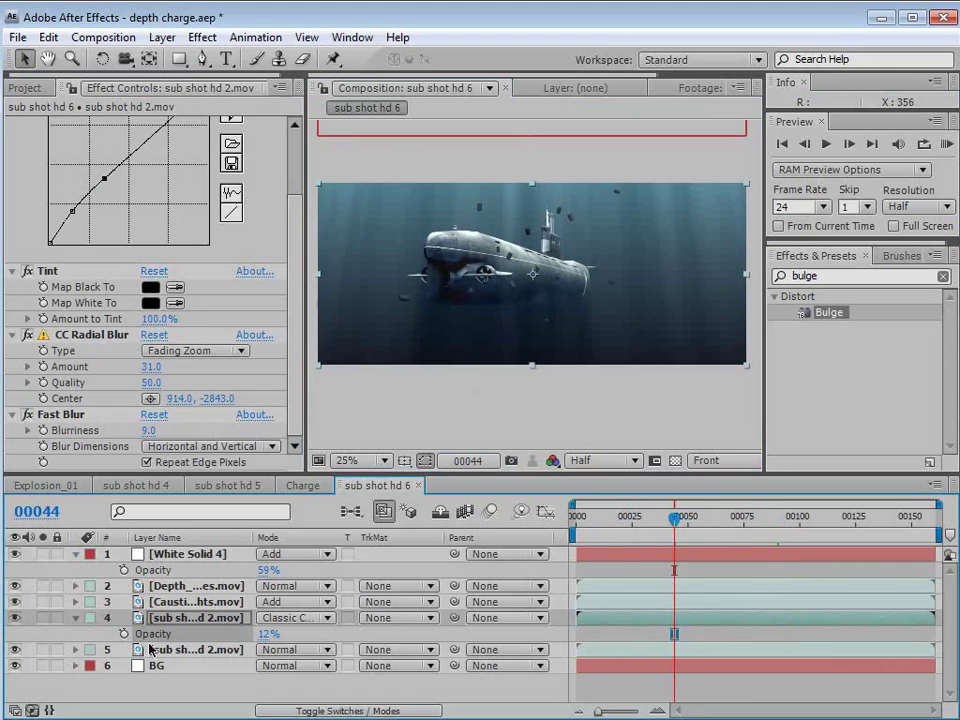
pyautogui.click(181, 587)
pyautogui.hotkey('ctrl', 'd')
# Step: Copy Tint and CC Radial Blur from the submarine shadow layer and paste them onto the upper Depth_Charges.mov copy
pyautogui.click(184, 636)
pyautogui.click(48, 358)
pyautogui.keyDown('ctrl'); pyautogui.click(93, 424); pyautogui.keyUp('ctrl')
pyautogui.click(48, 37)
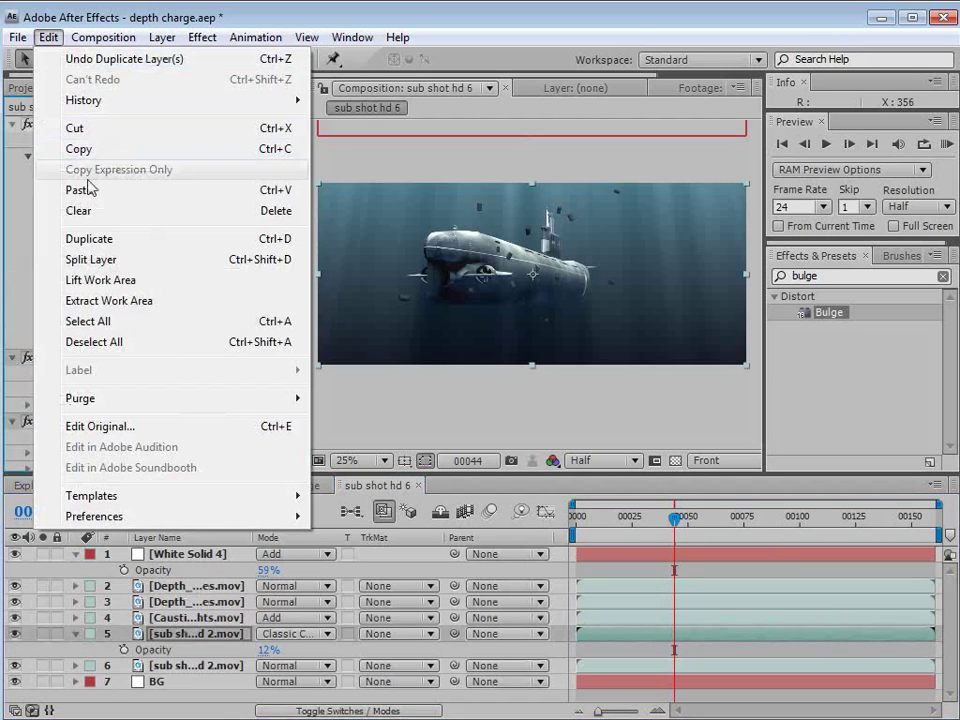
pyautogui.click(79, 149)
pyautogui.click(198, 585)
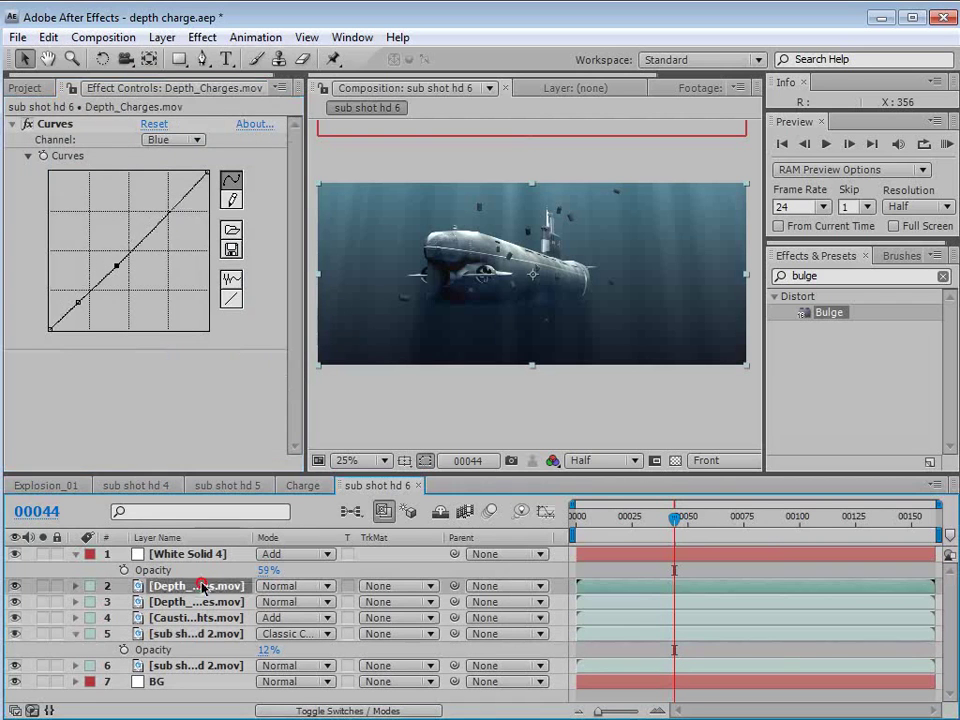
pyautogui.click(50, 38)
pyautogui.click(81, 190)
# Step: Set the upper Depth_Charges.mov copy's CC Radial Blur amount to 5 and add Fast Blur with blurriness 2 and Repeat Edge Pixels on
pyautogui.scroll(2, 528, 278)
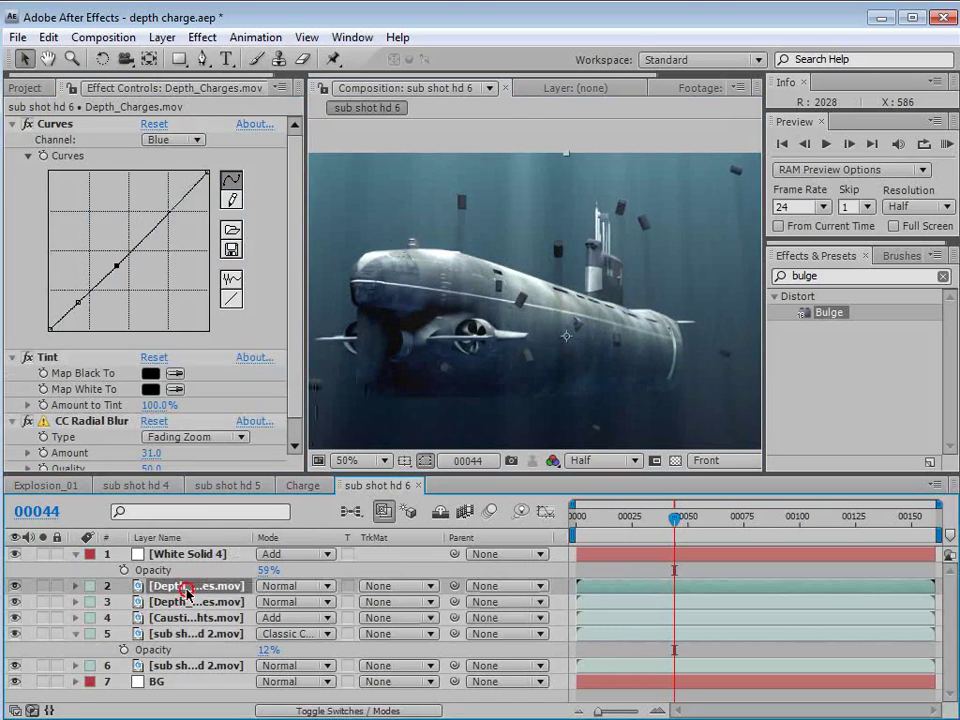
pyautogui.moveTo(150, 459); pyautogui.dragTo(134, 462)
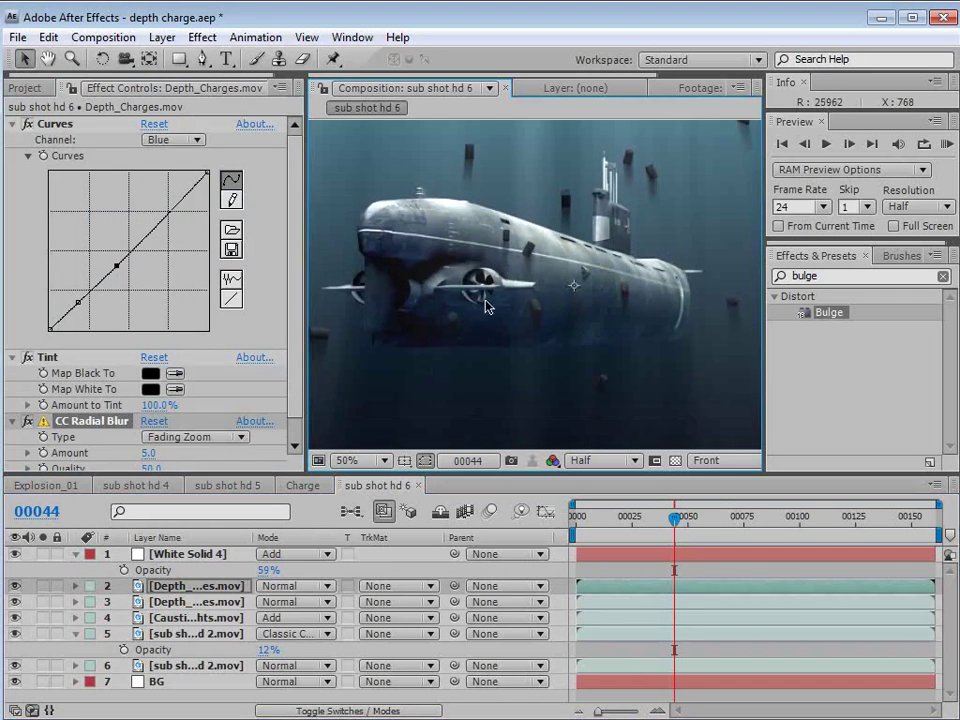
pyautogui.click(202, 37)
pyautogui.moveTo(254, 172)
pyautogui.click(493, 334)
pyautogui.click(148, 463)
pyautogui.moveTo(150, 431); pyautogui.dragTo(156, 430)
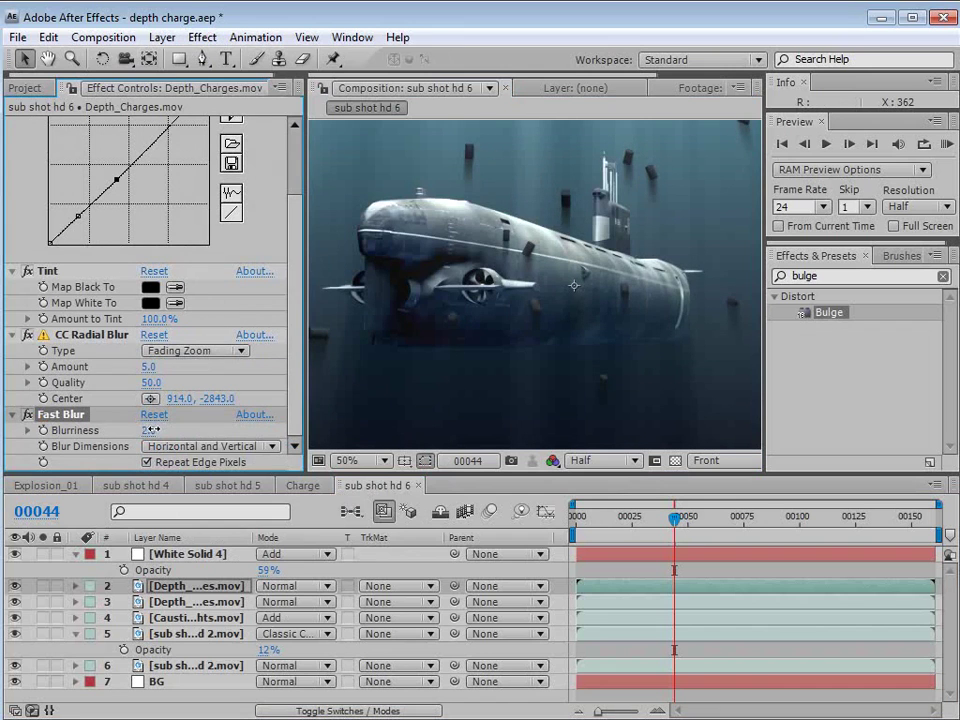
# Step: Set the upper Depth_Charges.mov copy to the Classic Color Burn blending mode at 22% opacity
pyautogui.press('t')
pyautogui.moveTo(268, 608)
pyautogui.mouseDown()
pyautogui.moveTo(212, 605)
pyautogui.moveTo(224, 606)
pyautogui.mouseUp()
pyautogui.click(290, 585)
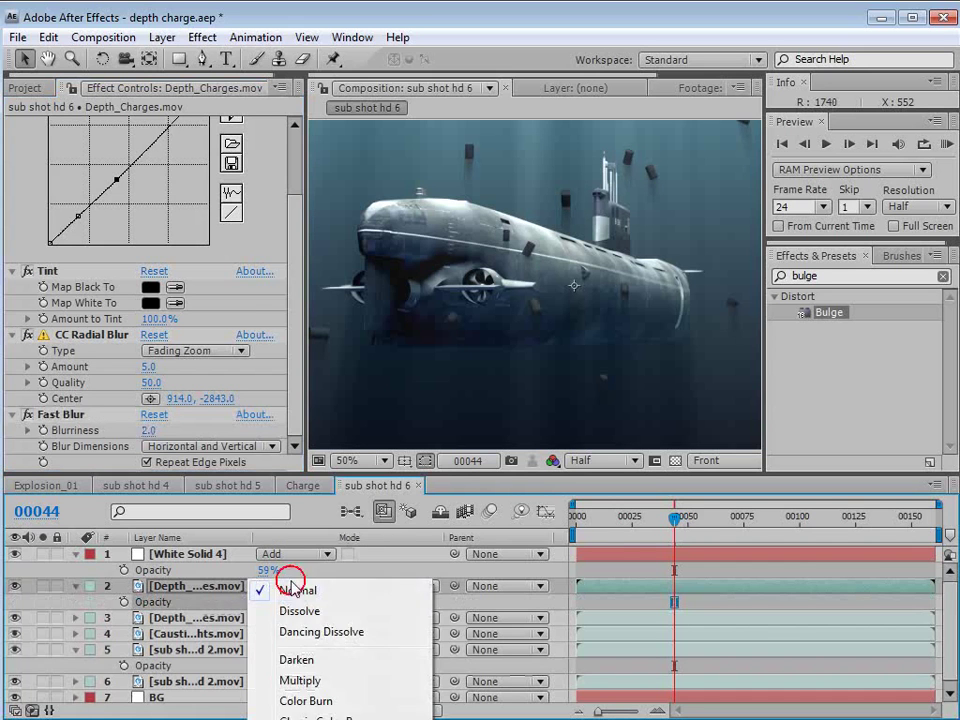
pyautogui.click(292, 715)
pyautogui.moveTo(267, 603); pyautogui.dragTo(232, 605)
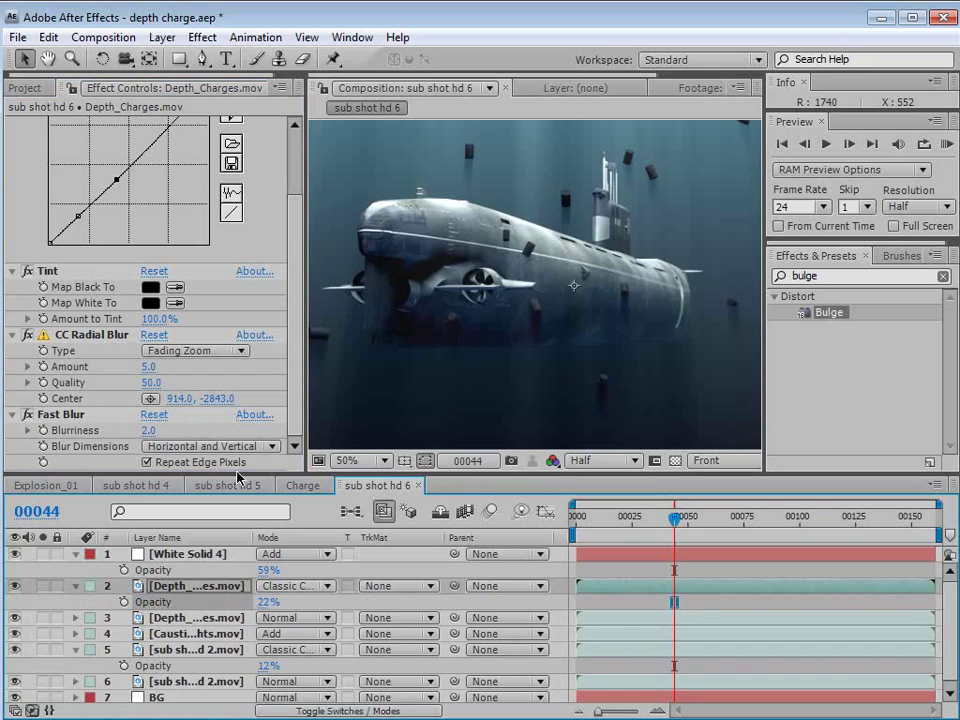
pyautogui.moveTo(148, 366); pyautogui.dragTo(140, 366)
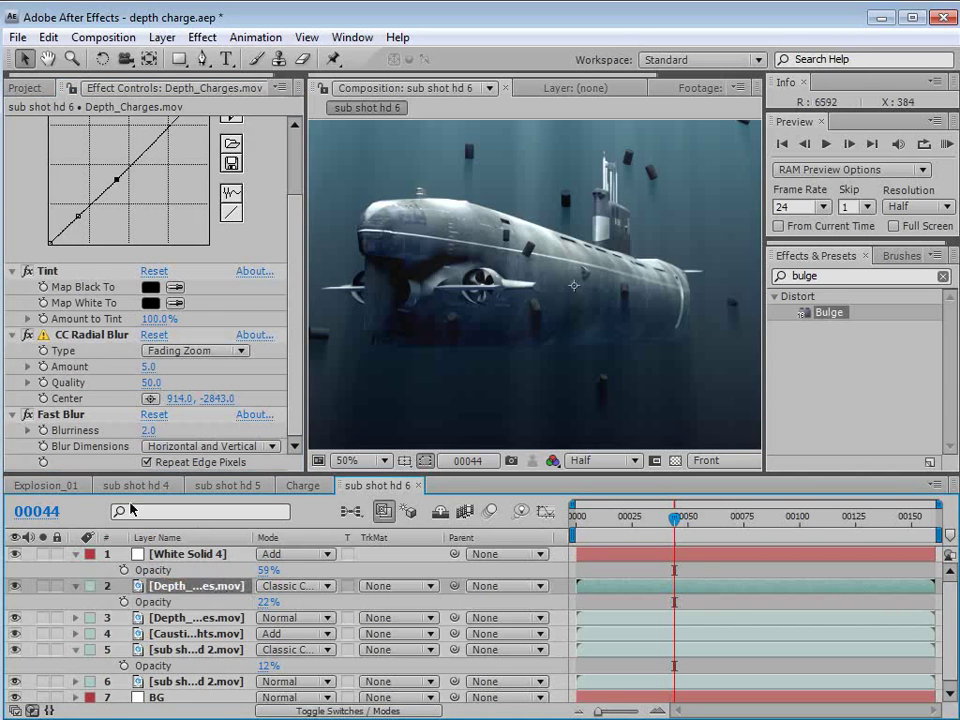
# Step: Duplicate the Depth_Charges.mov shadow layer and set the new copy's CC Radial Blur amount to 14
pyautogui.hotkey('ctrl', 'd')
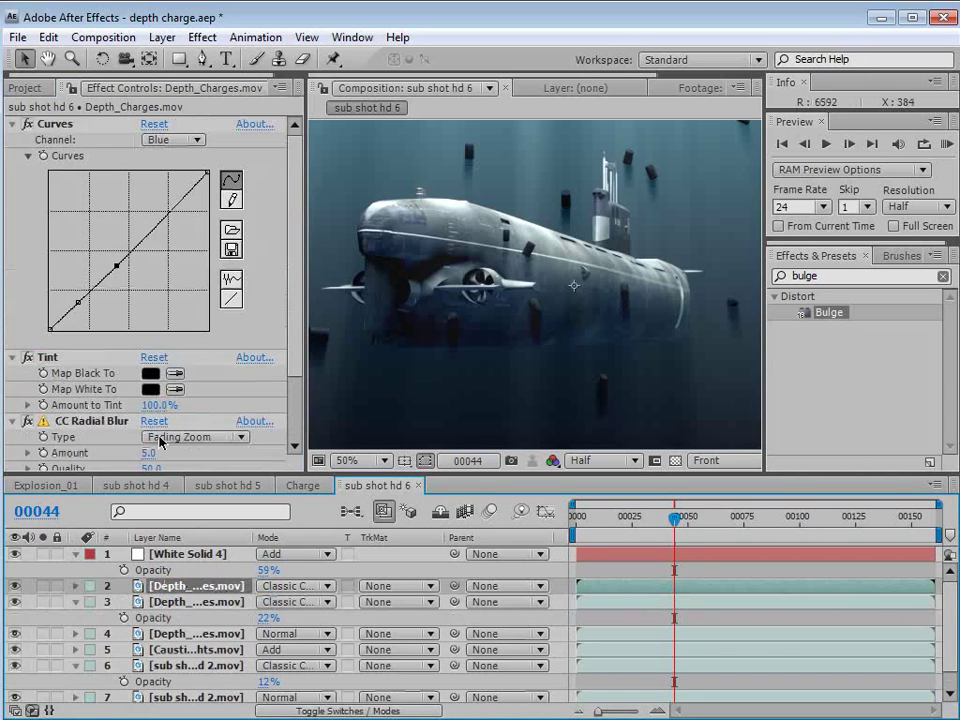
pyautogui.scroll(-3, 290, 347)
pyautogui.moveTo(148, 366)
pyautogui.mouseDown()
pyautogui.moveTo(168, 359)
pyautogui.moveTo(148, 366)
pyautogui.mouseUp()
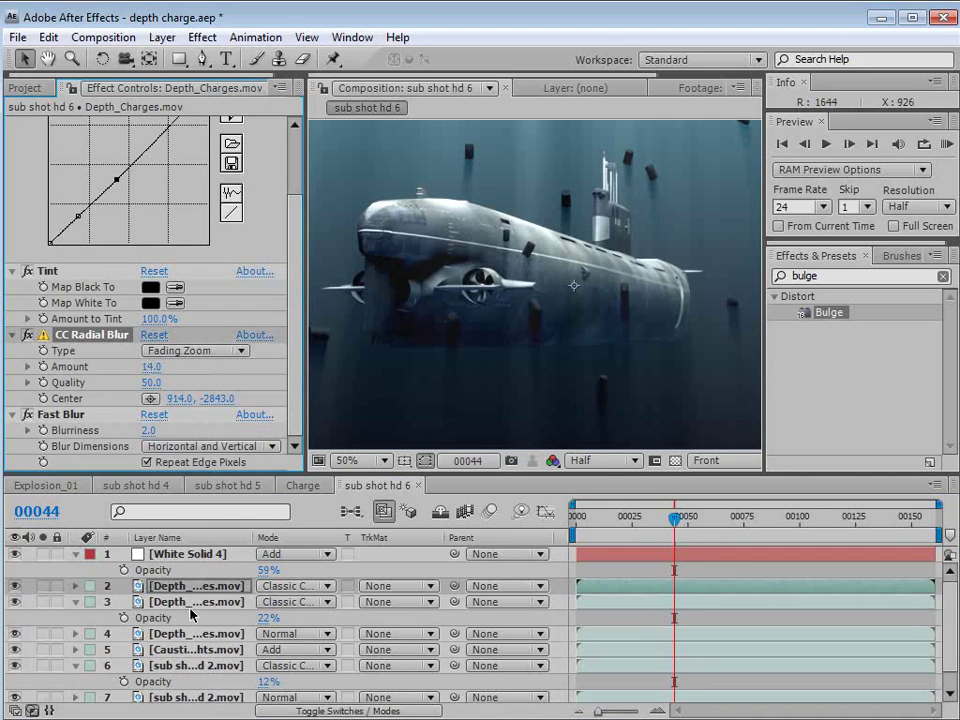
# Step: Set the opacity of both Classic Color Burn Depth_Charges.mov copies to 9% and inspect the result enlarged
pyautogui.keyDown('shift'); pyautogui.click(240, 602); pyautogui.keyUp('shift')
pyautogui.press('t')
pyautogui.moveTo(262, 602); pyautogui.dragTo(256, 604)
pyautogui.press('`')
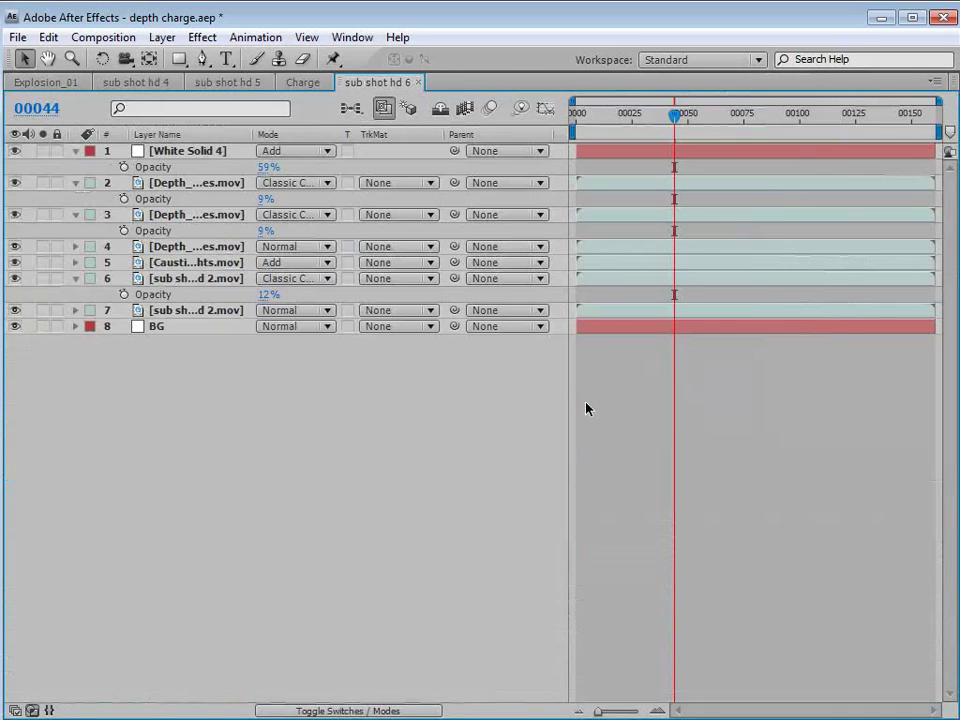
pyautogui.press('`')
pyautogui.press('`')
pyautogui.press('space')
pyautogui.moveTo(655, 451); pyautogui.dragTo(637, 451)
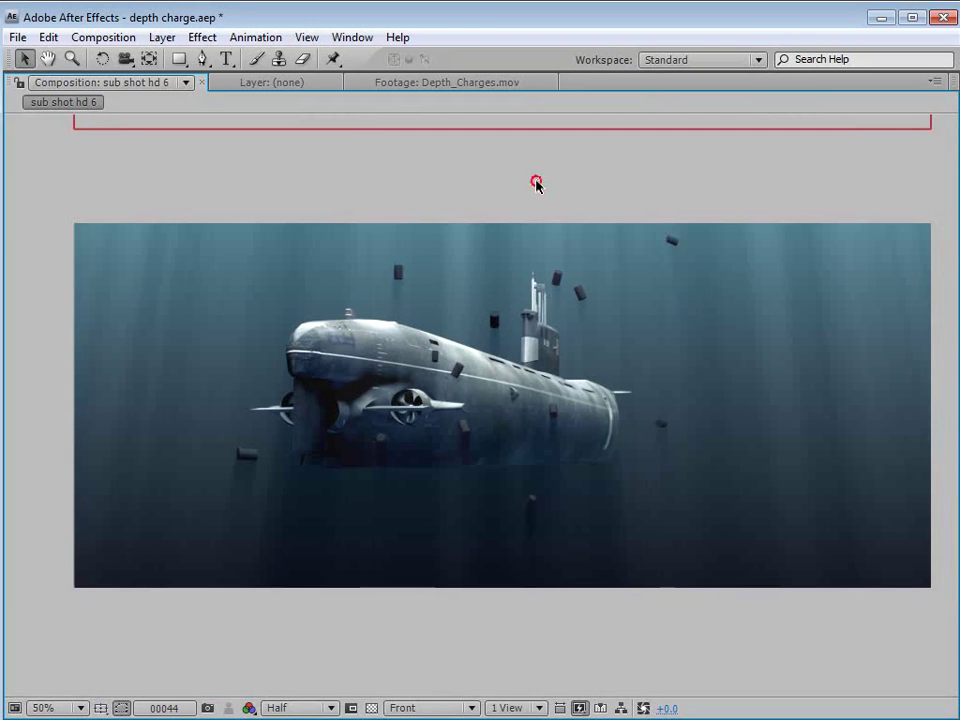
pyautogui.press('`')
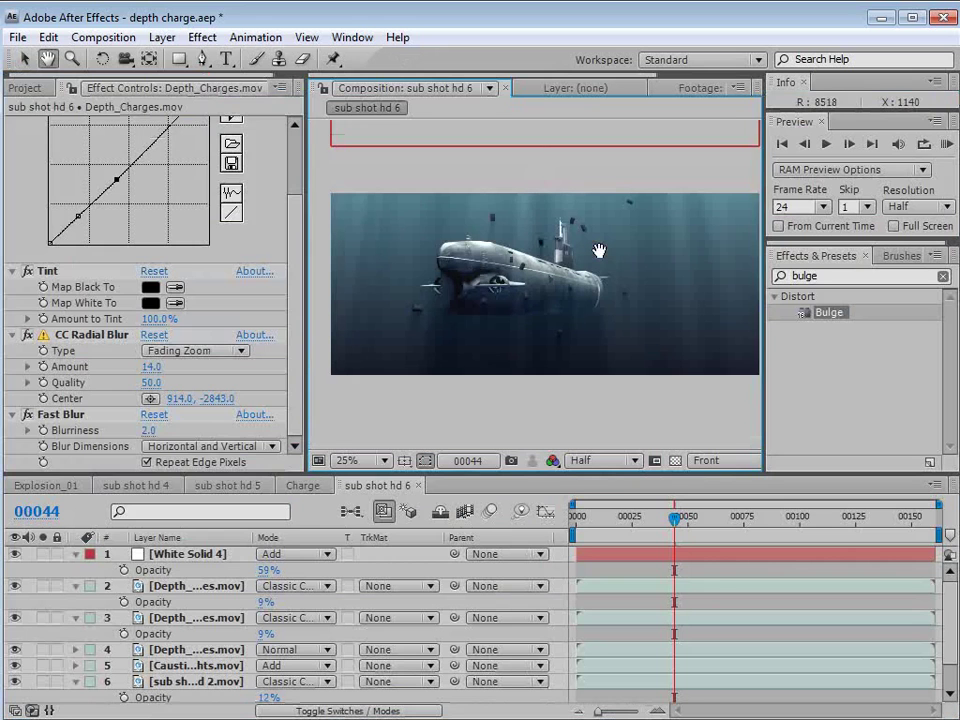
# Step: Collapse the properties of all layers and save the project
pyautogui.click(649, 556)
pyautogui.hotkey('ctrl', 'a')
pyautogui.press('u')
pyautogui.click(578, 688)
pyautogui.hotkey('ctrl', 's')
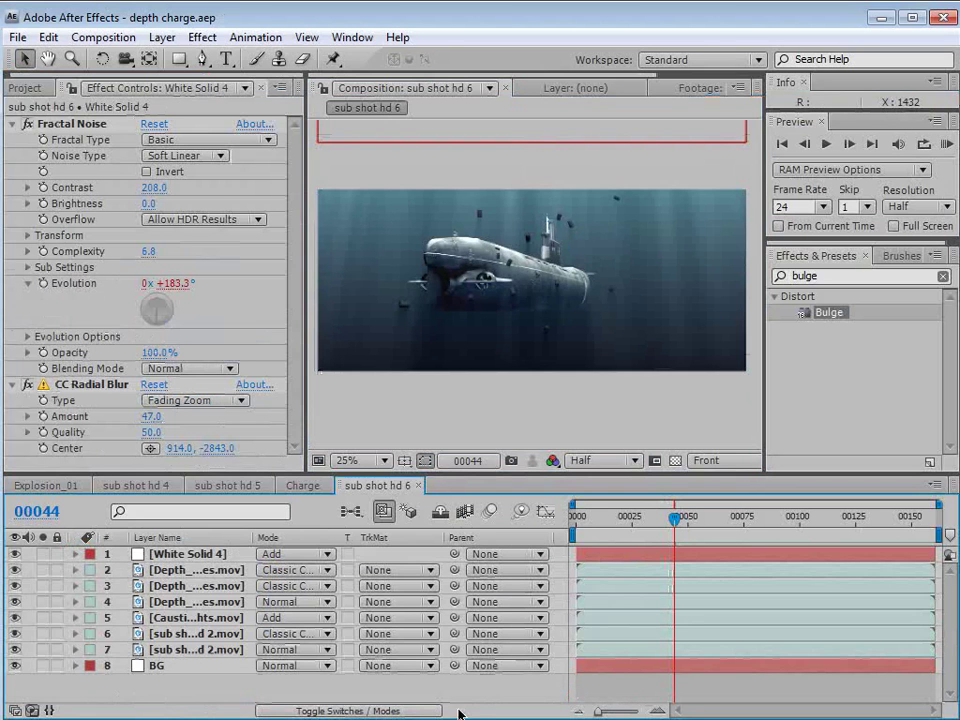
# Step: Go to frame 125 and add a marker there on the lower sub shot hd 2.mov layer
pyautogui.moveTo(675, 518); pyautogui.dragTo(853, 520)
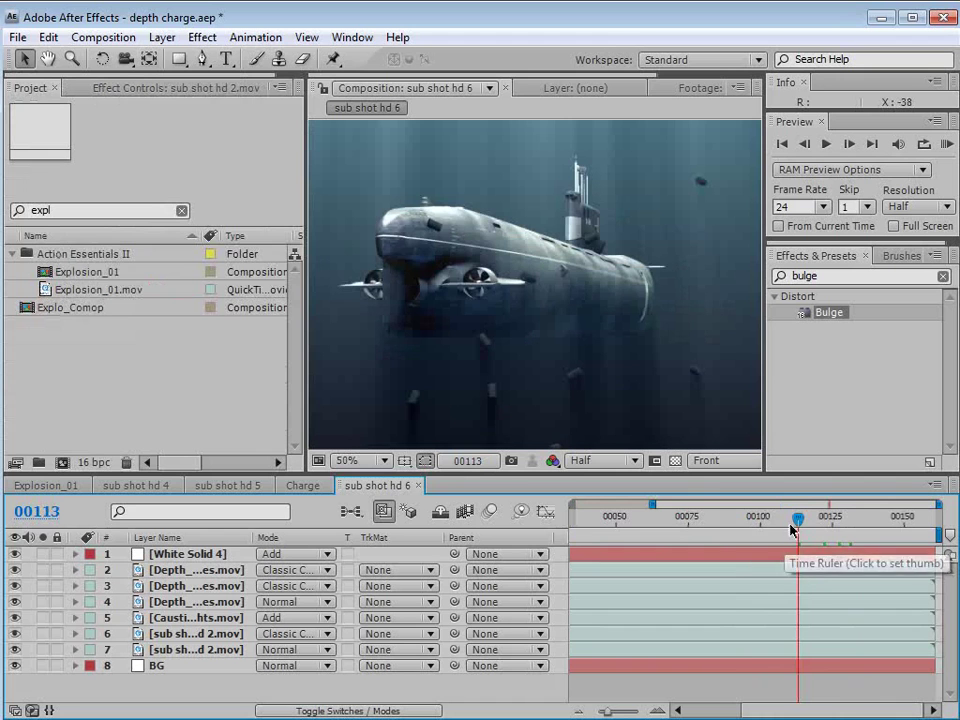
pyautogui.moveTo(798, 519); pyautogui.dragTo(815, 530)
pyautogui.moveTo(838, 524)
pyautogui.mouseDown()
pyautogui.moveTo(827, 520)
pyautogui.moveTo(830, 532)
pyautogui.moveTo(831, 520)
pyautogui.mouseUp()
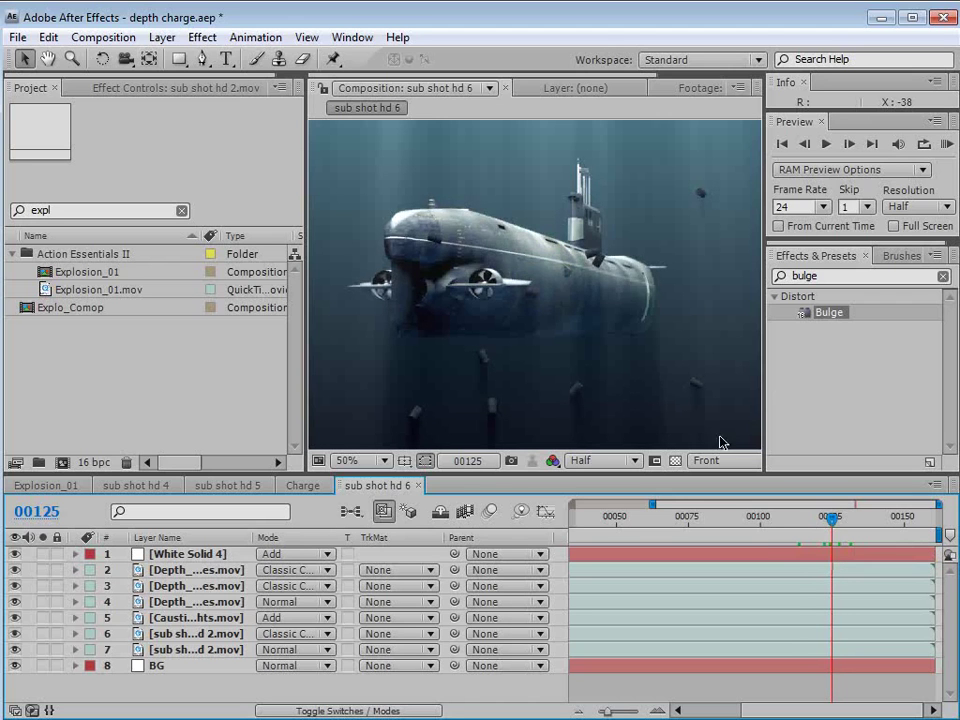
pyautogui.click(834, 658)
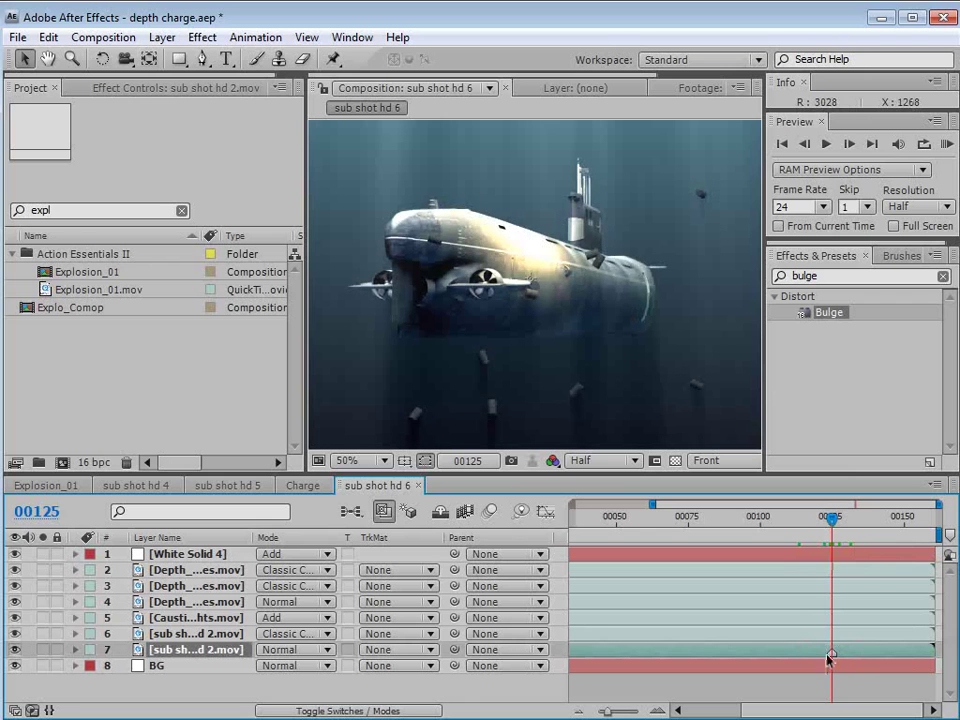
# Step: Search the project for "charge" and place the Charge composition above all layers from about frame 120, in Screen mode
pyautogui.doubleClick(62, 210)
pyautogui.write('chra')
pyautogui.press('BackSpace')
pyautogui.press('BackSpace')
pyautogui.write('arge')
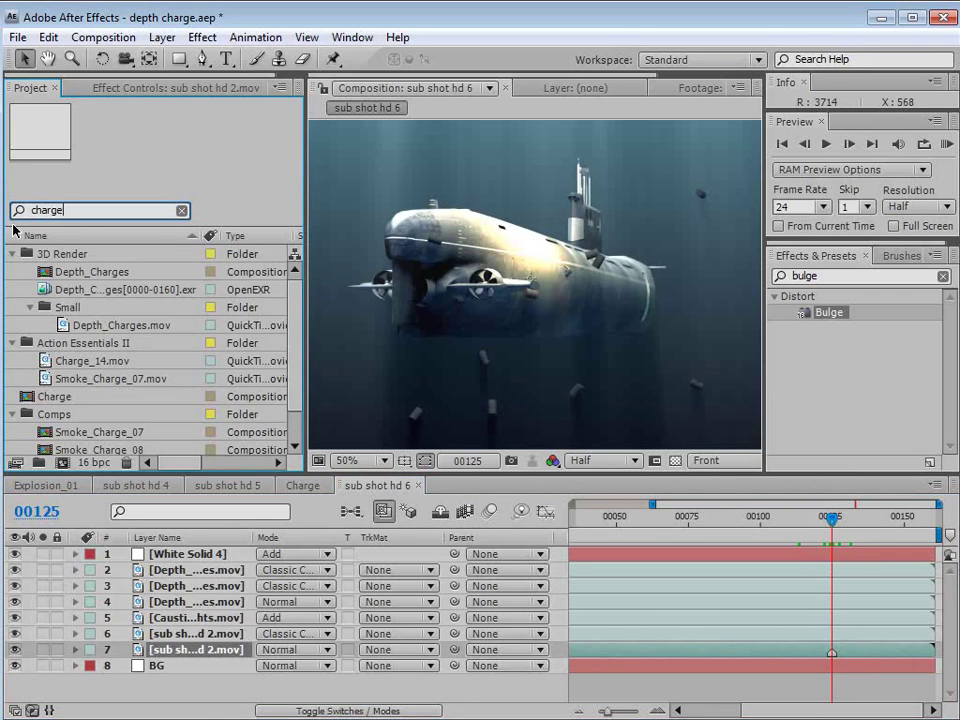
pyautogui.scroll(-2, 294, 315)
pyautogui.click(57, 363)
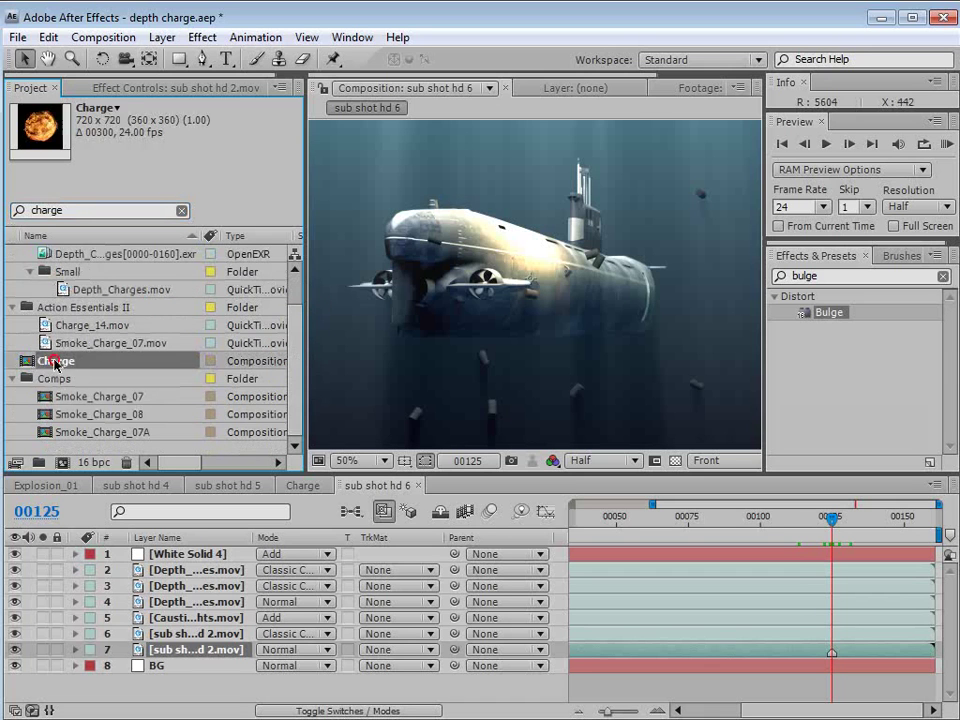
pyautogui.moveTo(26, 366); pyautogui.dragTo(843, 560)
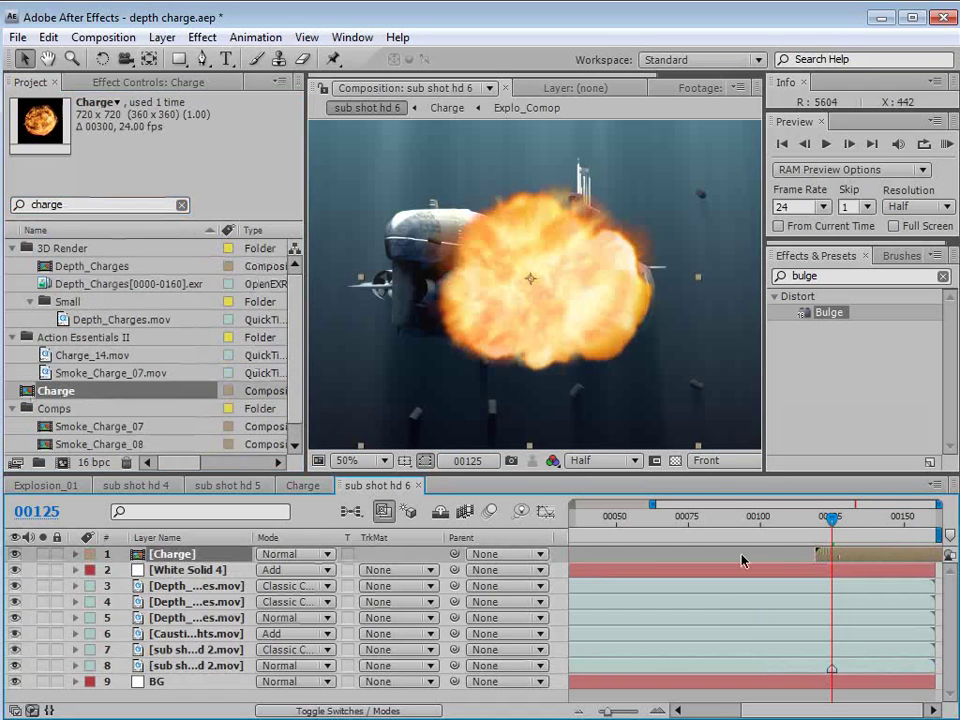
pyautogui.click(290, 554)
pyautogui.click(300, 700)
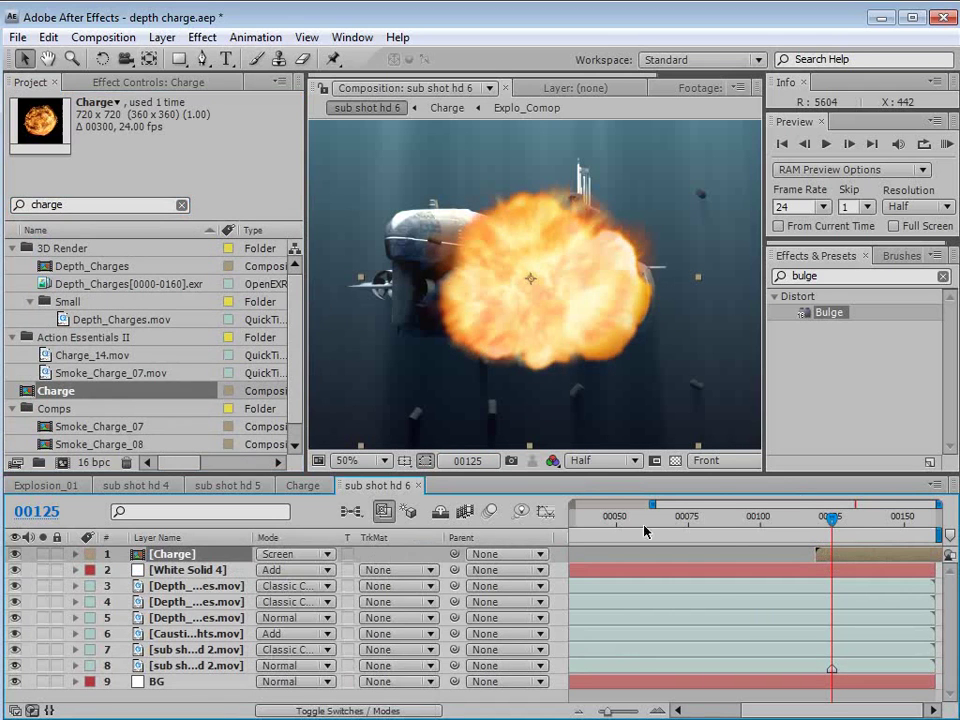
# Step: Start the Charge layer at frame 121, position the explosion over the submarine's conning tower and scale it to 75%
pyautogui.moveTo(836, 559); pyautogui.dragTo(842, 559)
pyautogui.moveTo(535, 272); pyautogui.dragTo(563, 168)
pyautogui.press('s')
pyautogui.moveTo(323, 570); pyautogui.dragTo(310, 570)
pyautogui.moveTo(586, 209); pyautogui.dragTo(580, 214)
pyautogui.moveTo(833, 518); pyautogui.dragTo(857, 523)
pyautogui.moveTo(317, 571); pyautogui.dragTo(305, 578)
pyautogui.moveTo(581, 197); pyautogui.dragTo(592, 202)
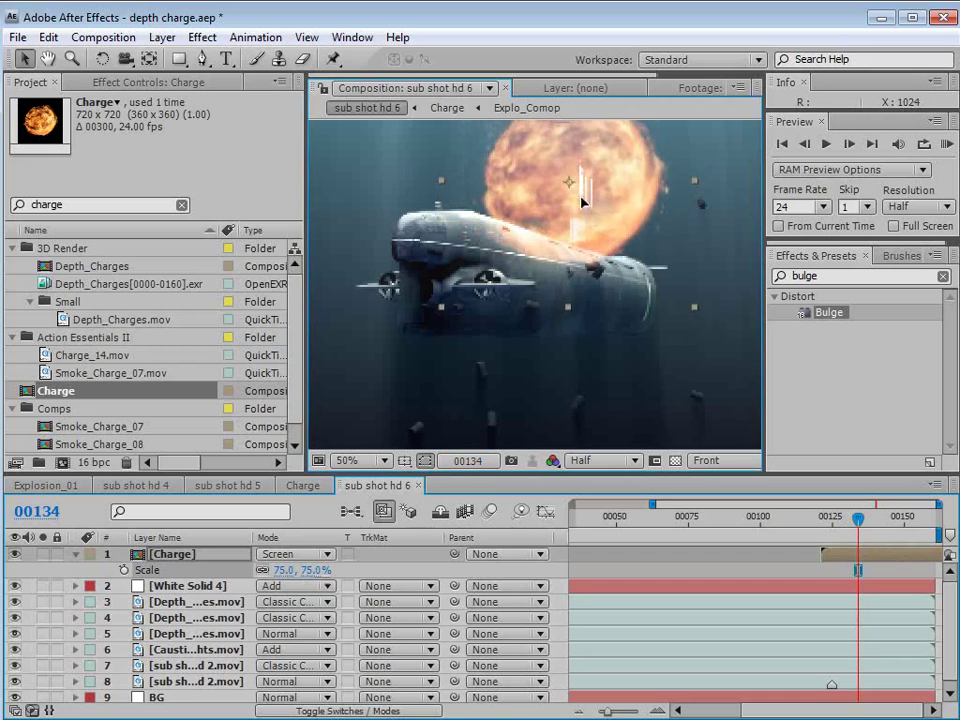
# Step: Add Curves to the Charge layer, adjust its overall curve and one color channel, and set the layer's scale to 90%
pyautogui.click(212, 40)
pyautogui.moveTo(279, 212)
pyautogui.click(506, 520)
pyautogui.moveTo(122, 249); pyautogui.dragTo(103, 242)
pyautogui.click(166, 135)
pyautogui.click(187, 221)
pyautogui.click(103, 242)
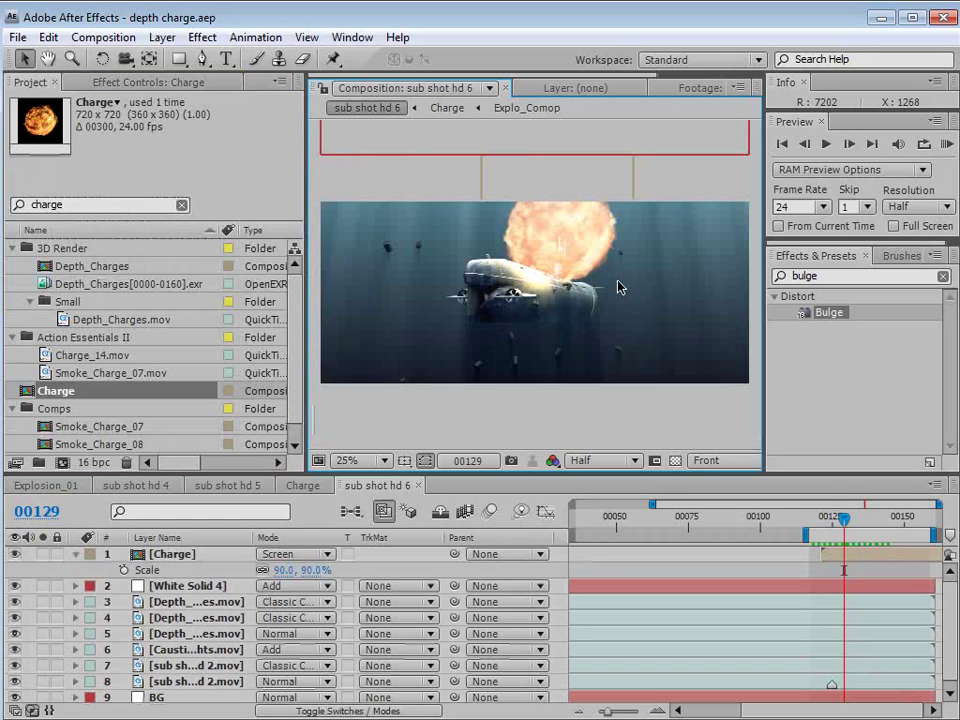
# Step: Create an adjustment layer directly below the Charge layer and apply the Bulge effect to it
pyautogui.scroll(2, 600, 333)
pyautogui.scroll(-2, 600, 333)
pyautogui.click(163, 38)
pyautogui.moveTo(187, 59)
pyautogui.click(506, 182)
pyautogui.moveTo(203, 567); pyautogui.dragTo(172, 550)
pyautogui.moveTo(828, 312); pyautogui.dragTo(232, 594)
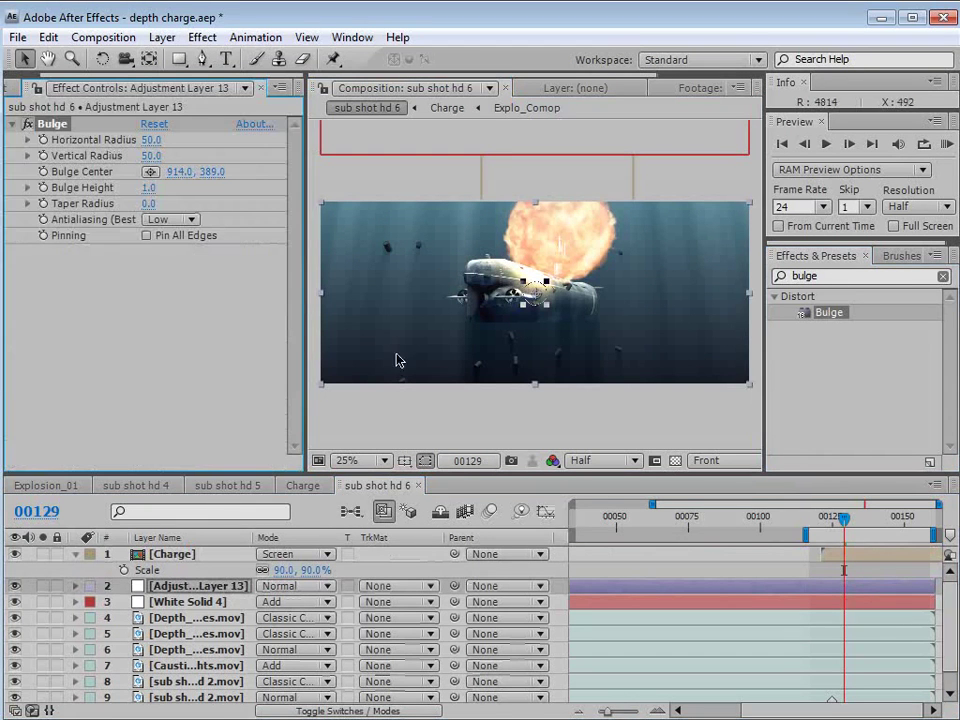
# Step: Center the bulge on the explosion at 1014, 163 with a horizontal radius of 284 and a vertical radius of 285
pyautogui.scroll(2, 535, 285)
pyautogui.moveTo(569, 333); pyautogui.dragTo(656, 420)
pyautogui.moveTo(546, 317); pyautogui.dragTo(585, 202)
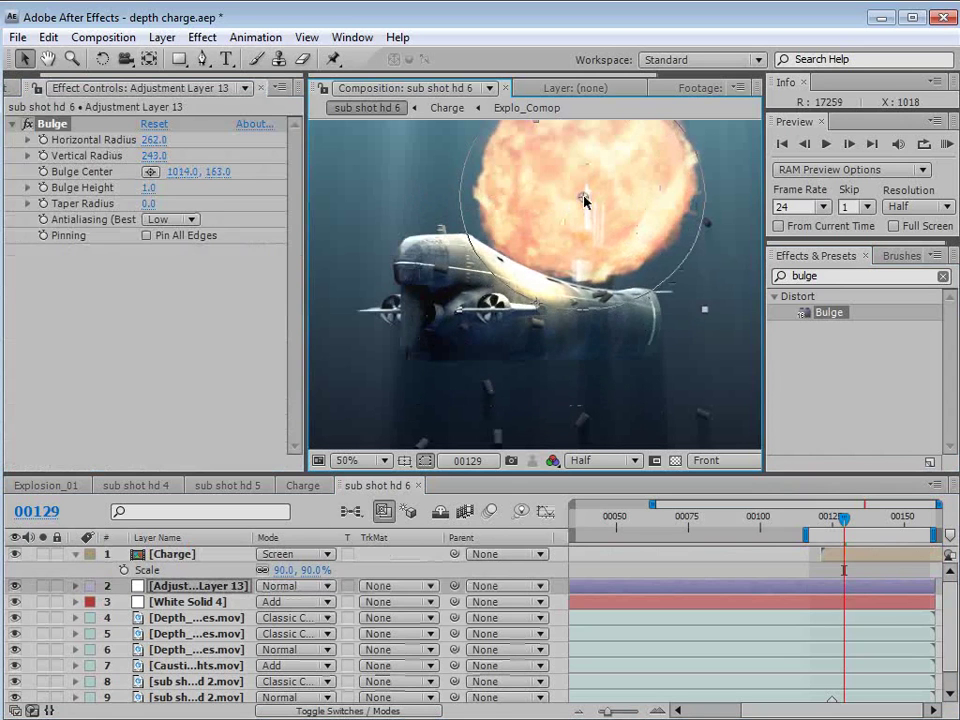
pyautogui.moveTo(704, 310); pyautogui.dragTo(726, 325)
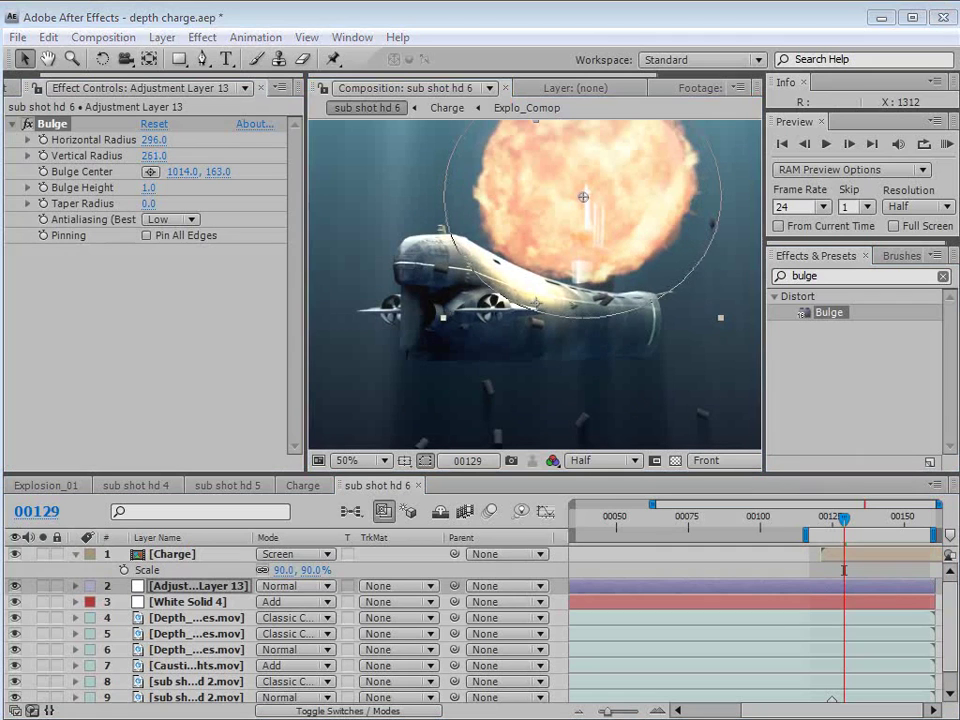
pyautogui.moveTo(720, 320); pyautogui.dragTo(715, 330)
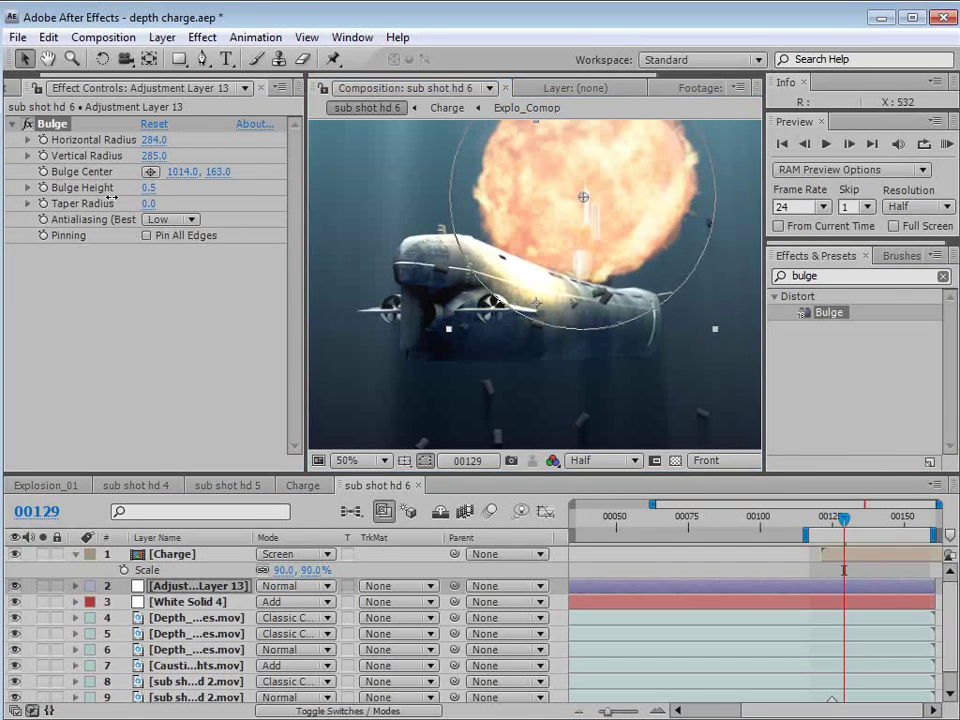
# Step: Set the Bulge Height to 0 and keyframe it at frame 129
pyautogui.click(155, 189)
pyautogui.write('0')
pyautogui.press('Return')
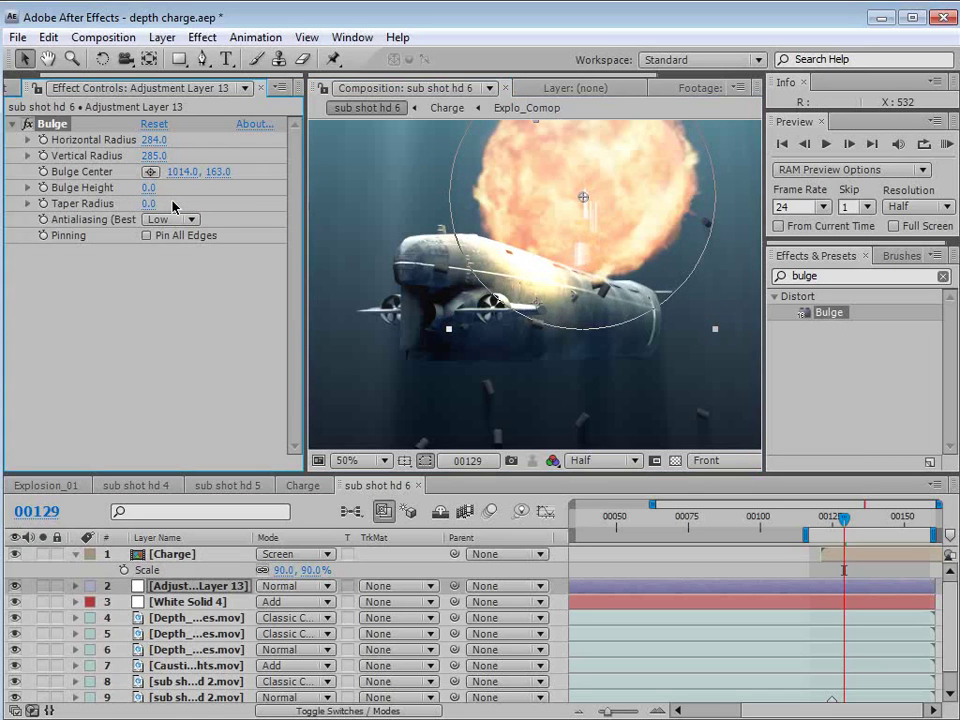
pyautogui.press('=')
pyautogui.press('=')
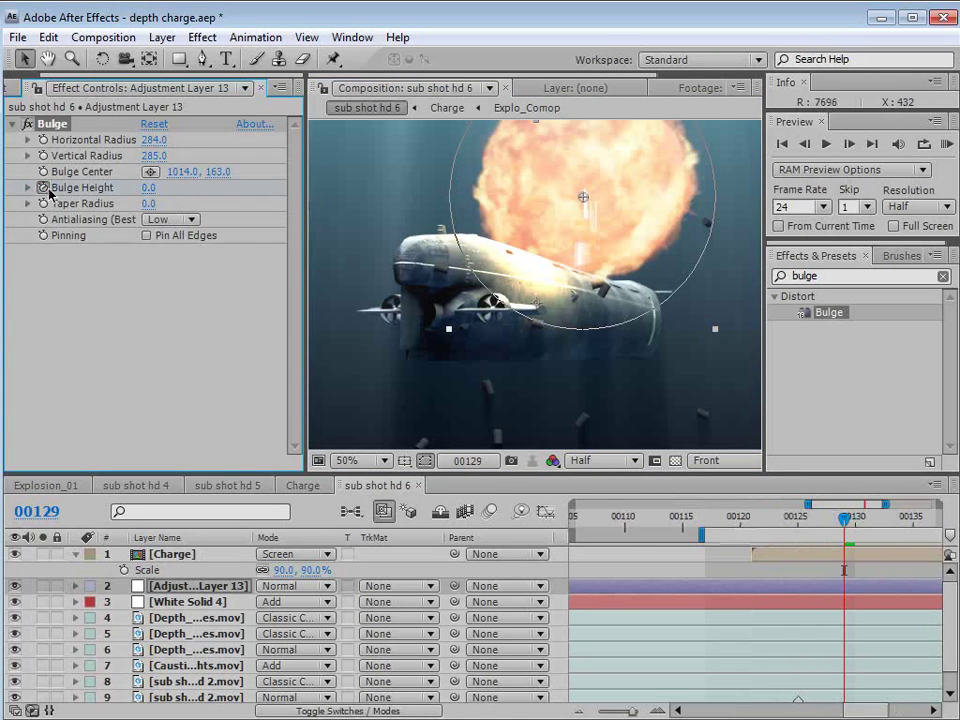
pyautogui.click(43, 188)
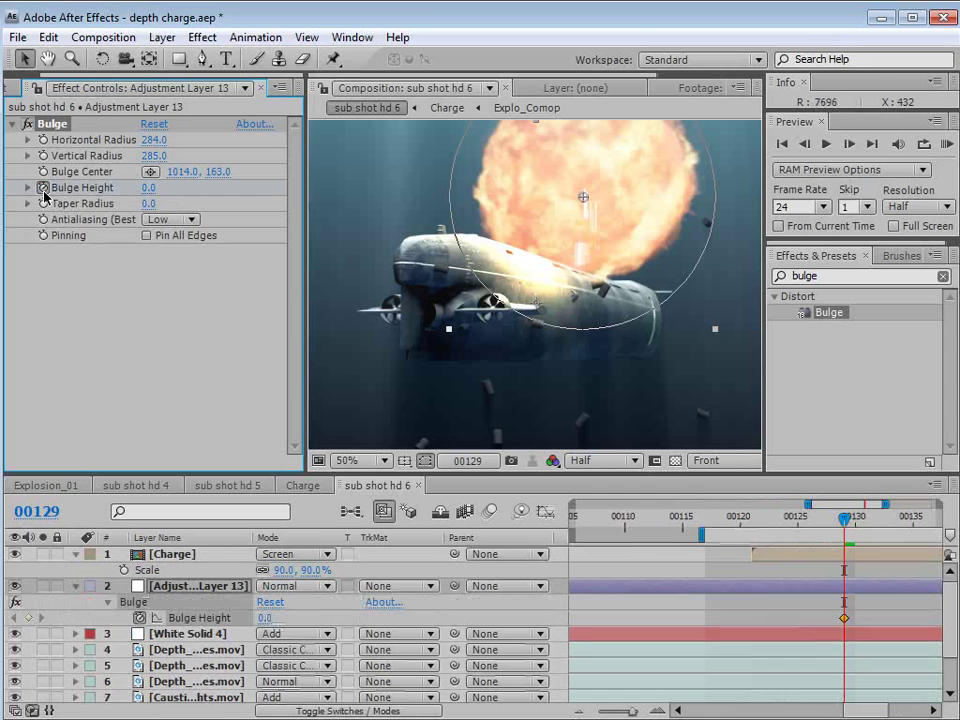
# Step: Add a Bulge Height keyframe of 0 at frame 124, then move the frame 129 keyframe to frame 130 with value 0.5
pyautogui.press('pageup')
pyautogui.press('pageup')
pyautogui.press('pageup')
pyautogui.press('pageup')
pyautogui.press('pageup')
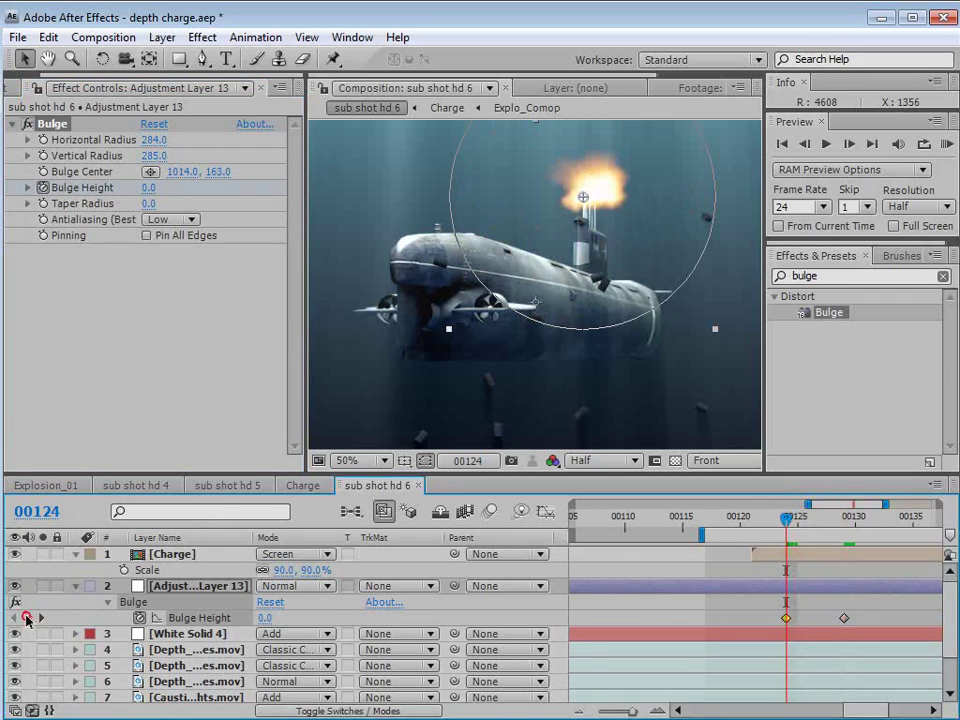
pyautogui.moveTo(793, 523); pyautogui.dragTo(857, 535)
pyautogui.moveTo(844, 618); pyautogui.dragTo(855, 618)
pyautogui.moveTo(142, 192); pyautogui.dragTo(150, 190)
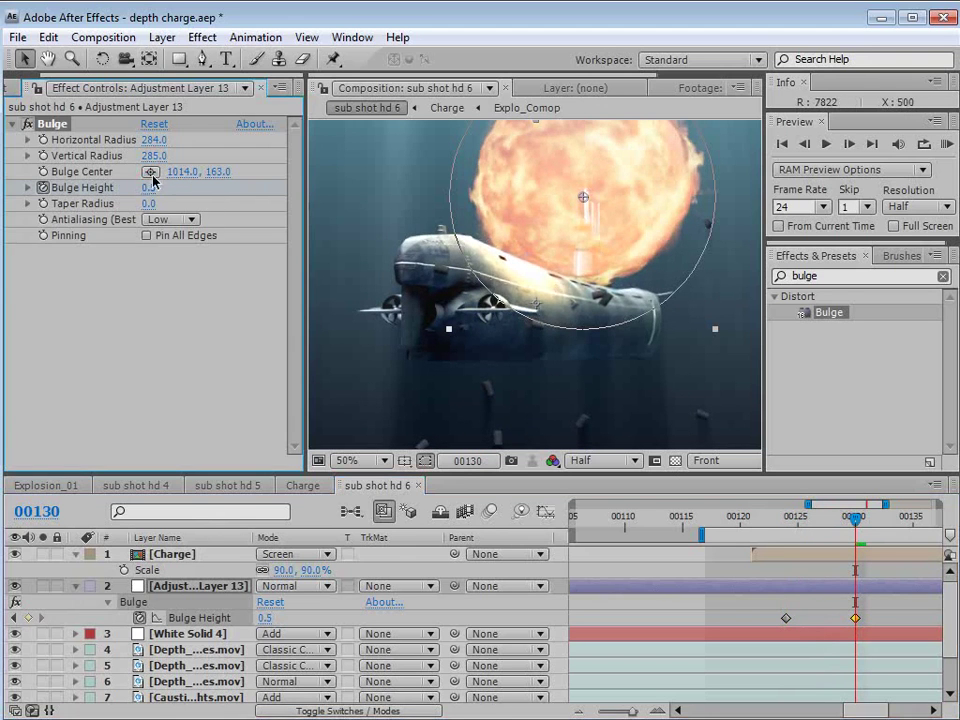
# Step: Rework the Bulge Height animation with eased keyframes at frames 128 and 135 and 0.3 at frame 130, and turn on Pin All Edges
pyautogui.press('-')
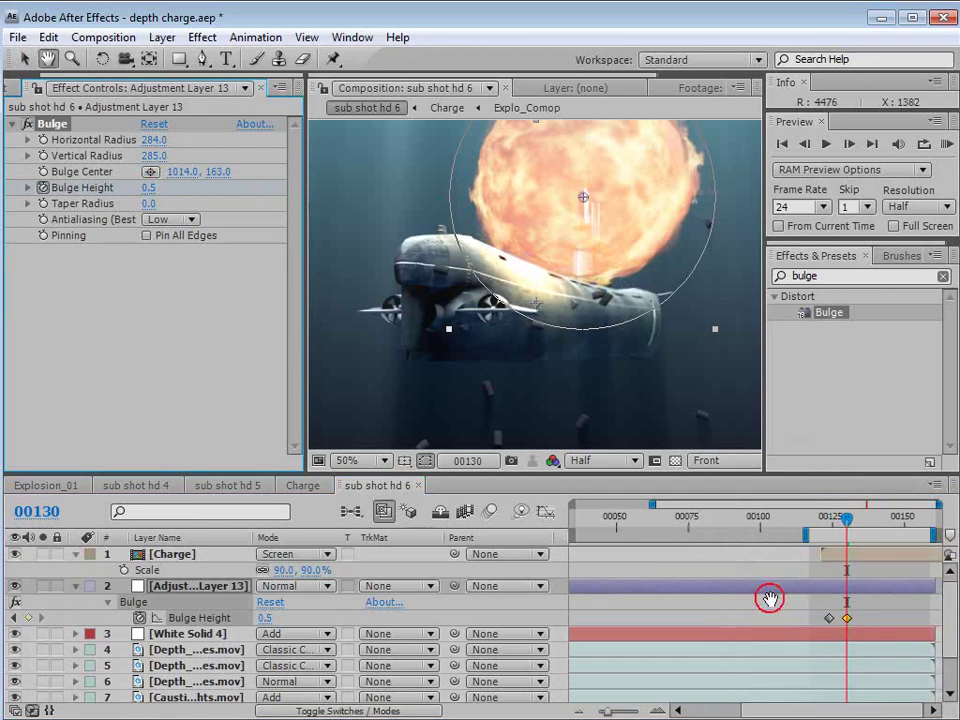
pyautogui.press('pagedown')
pyautogui.press('pagedown')
pyautogui.press('pagedown')
pyautogui.press('pagedown')
pyautogui.press('pagedown')
pyautogui.press('pagedown')
pyautogui.press('pagedown')
pyautogui.press('pagedown')
pyautogui.press('pagedown')
pyautogui.click(148, 187)
pyautogui.write('0.3')
pyautogui.click(219, 235)
pyautogui.press('=')
pyautogui.moveTo(872, 518); pyautogui.dragTo(768, 553)
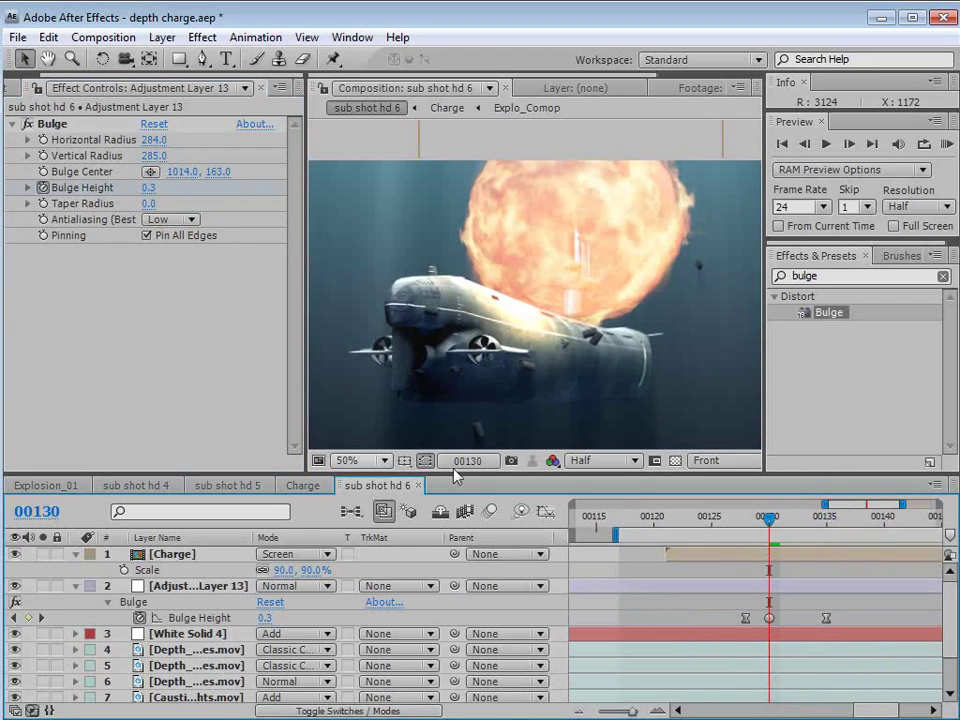
# Step: Rename the adjustment layer to Bulge and collapse the properties of the Charge and Bulge layers
pyautogui.click(183, 587)
pyautogui.press('Return')
pyautogui.write('Bulge')
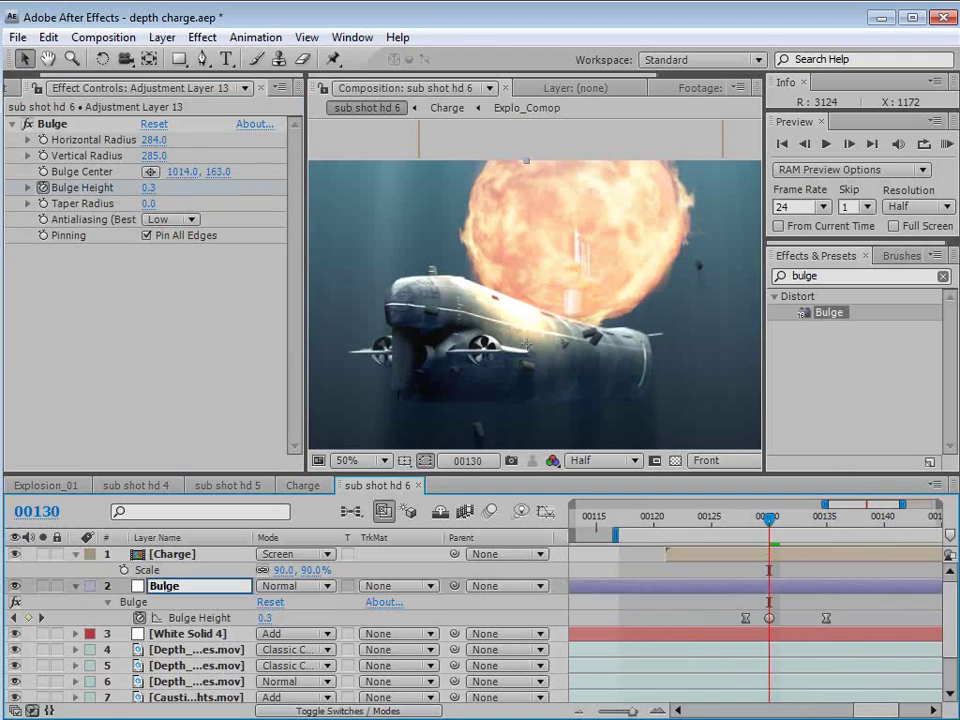
pyautogui.press('Return')
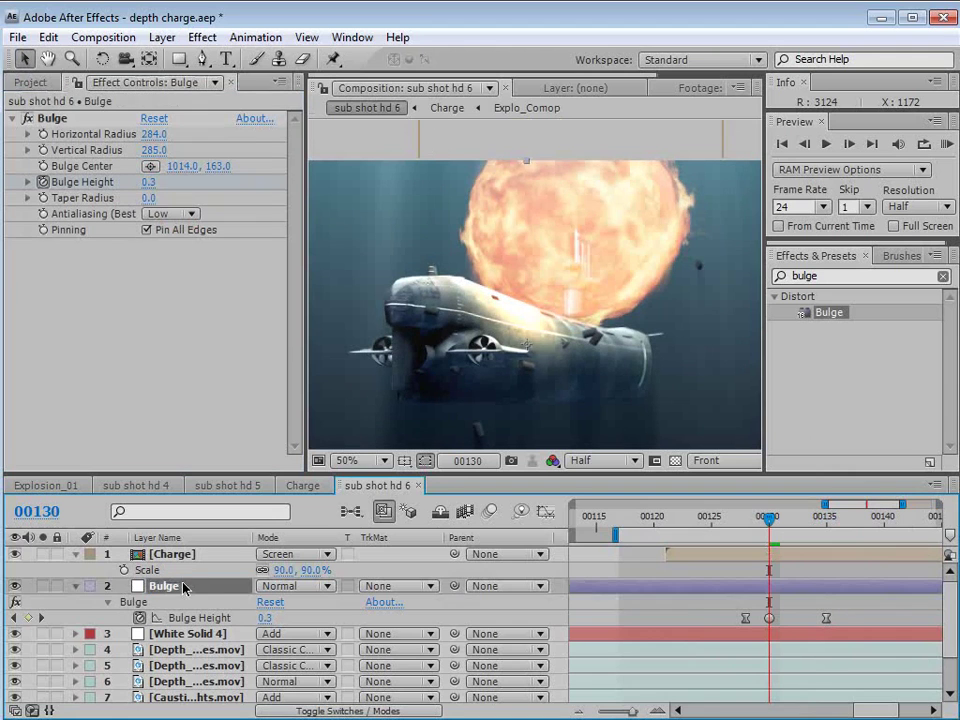
pyautogui.click(75, 554)
pyautogui.click(75, 570)
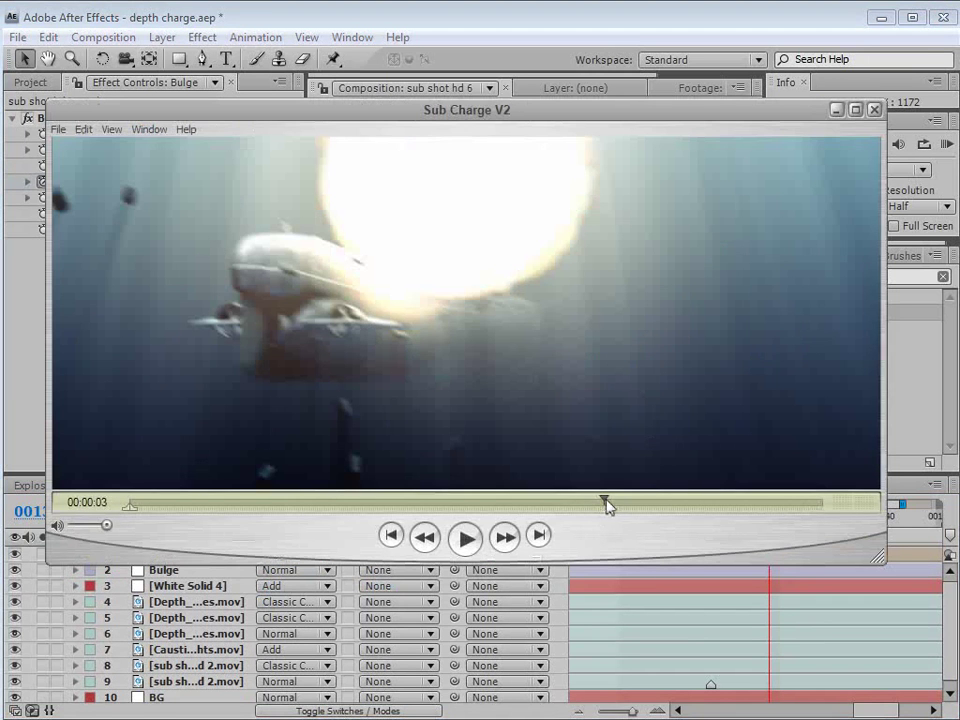
# Step: Examine the flash, explosion, debris and smoke in the Sub Charge V2 reference movie, and return to the composition
pyautogui.moveTo(607, 505); pyautogui.dragTo(692, 505)
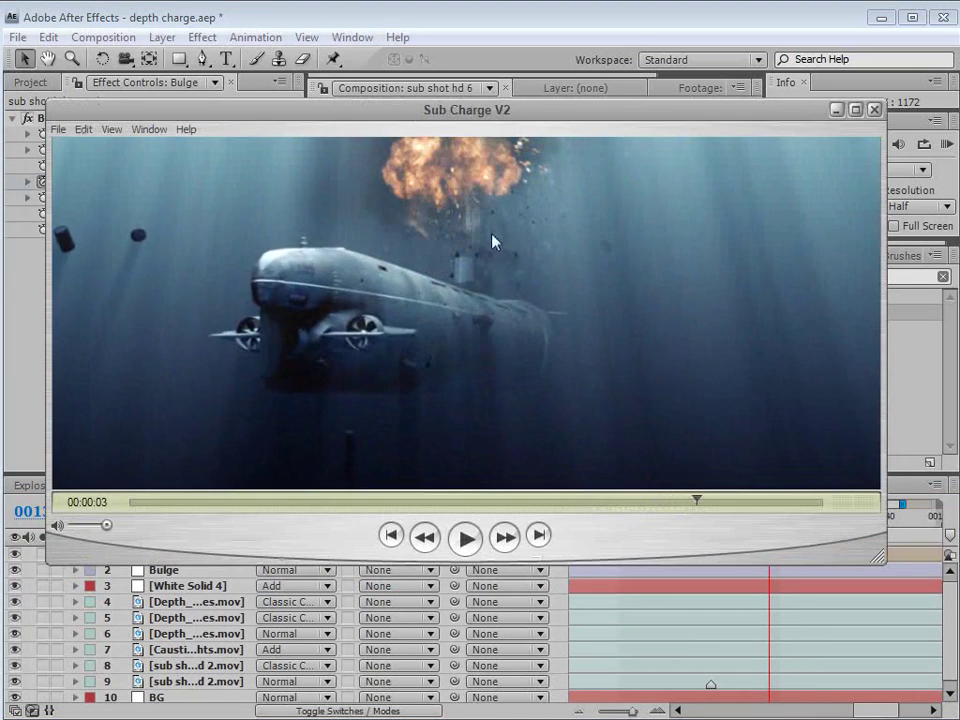
pyautogui.moveTo(810, 500)
pyautogui.mouseDown()
pyautogui.moveTo(677, 521)
pyautogui.moveTo(803, 488)
pyautogui.mouseUp()
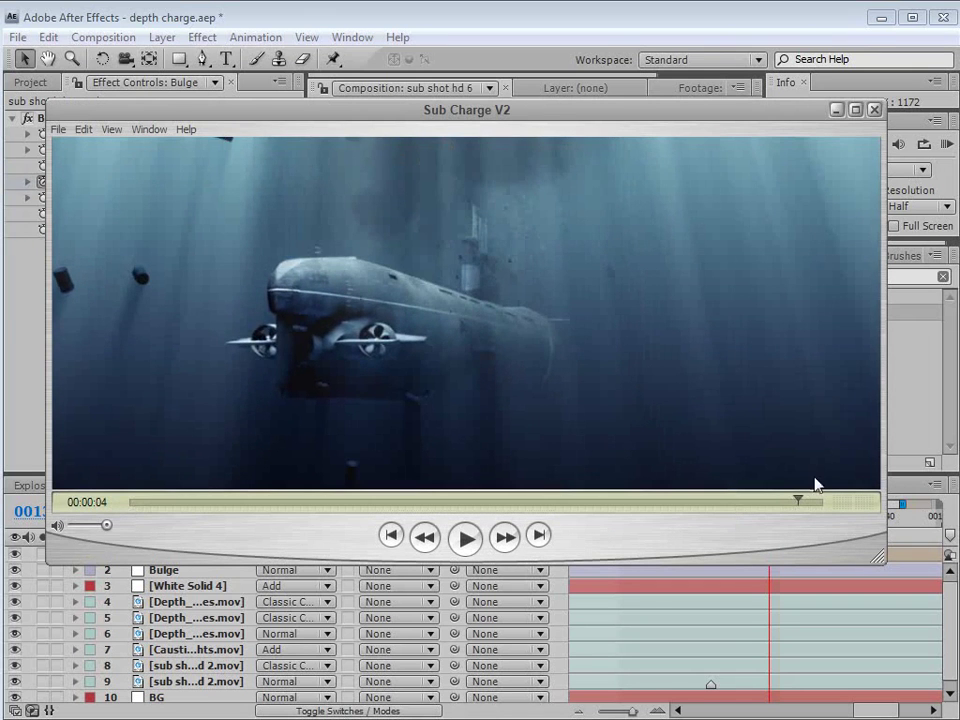
pyautogui.moveTo(800, 505); pyautogui.dragTo(755, 510)
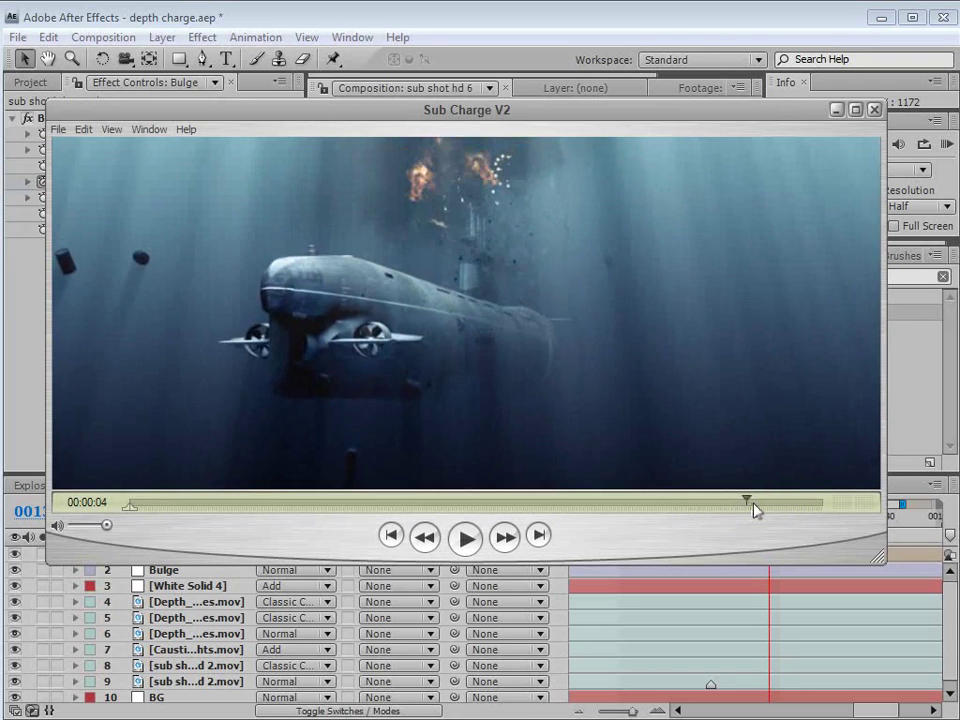
pyautogui.moveTo(741, 505)
pyautogui.mouseDown()
pyautogui.moveTo(697, 514)
pyautogui.moveTo(750, 516)
pyautogui.moveTo(757, 507)
pyautogui.mouseUp()
pyautogui.click(556, 7)
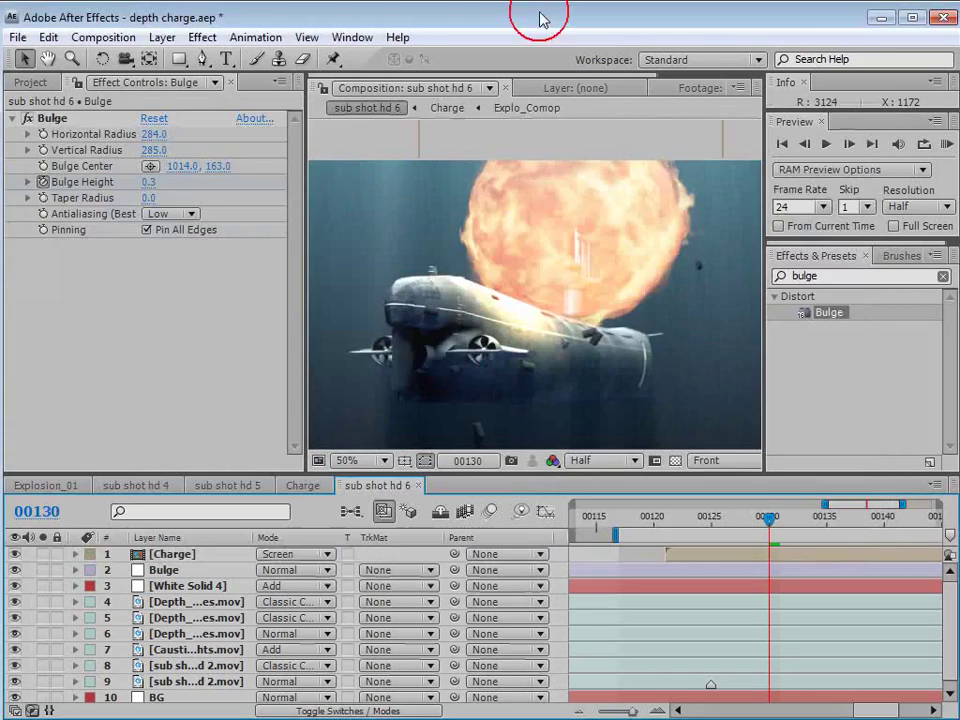
# Step: Save the project and create a white 1828 x 778 px solid named Particles
pyautogui.hotkey('ctrl', 's')
pyautogui.click(162, 37)
pyautogui.moveTo(172, 61)
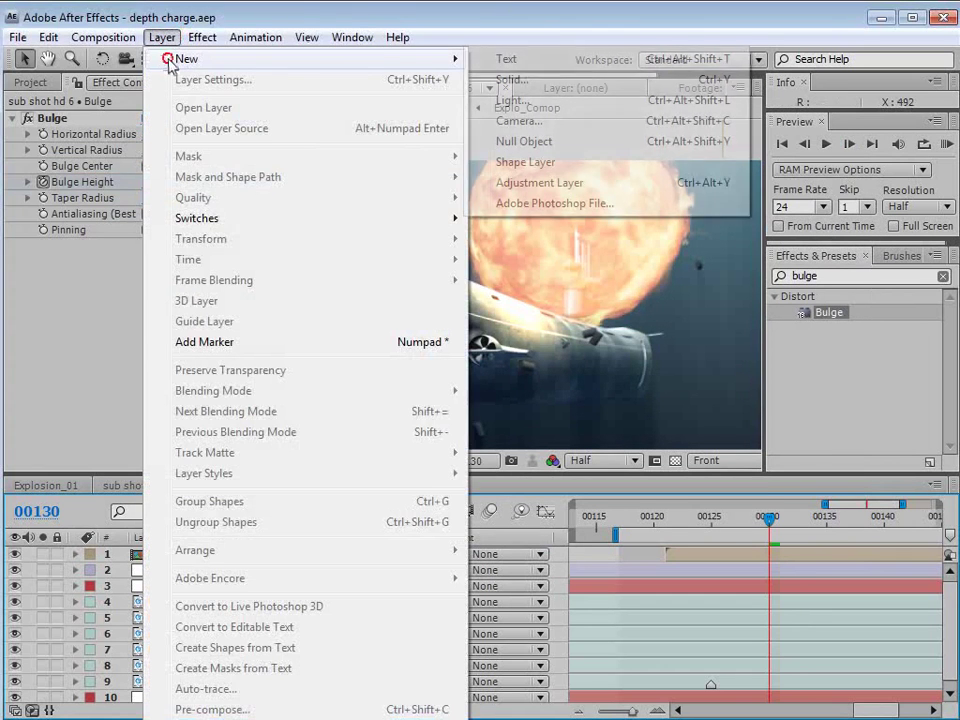
pyautogui.click(521, 84)
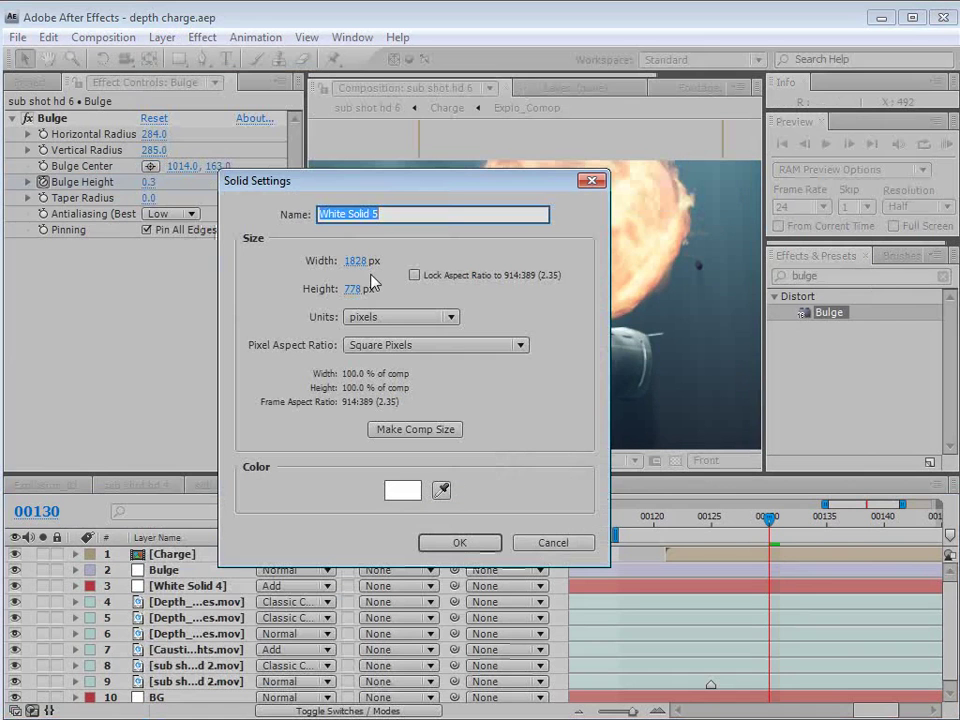
pyautogui.write('Particles')
pyautogui.press('Return')
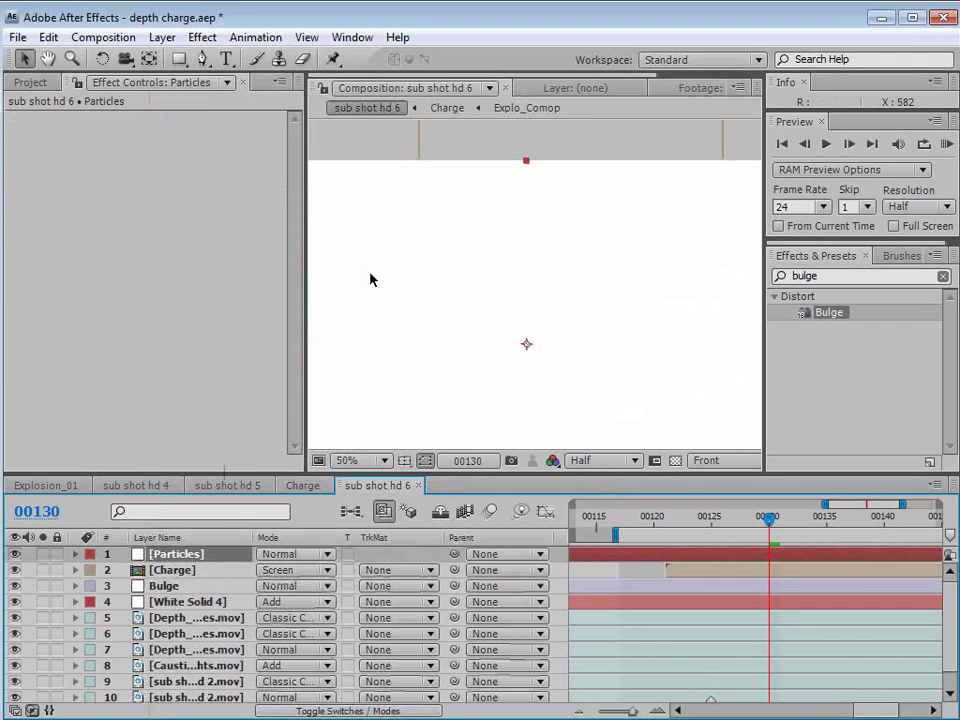
# Step: Apply CC Particle World to the Particles layer with its grid set to Off, and solo the layer
pyautogui.click(200, 37)
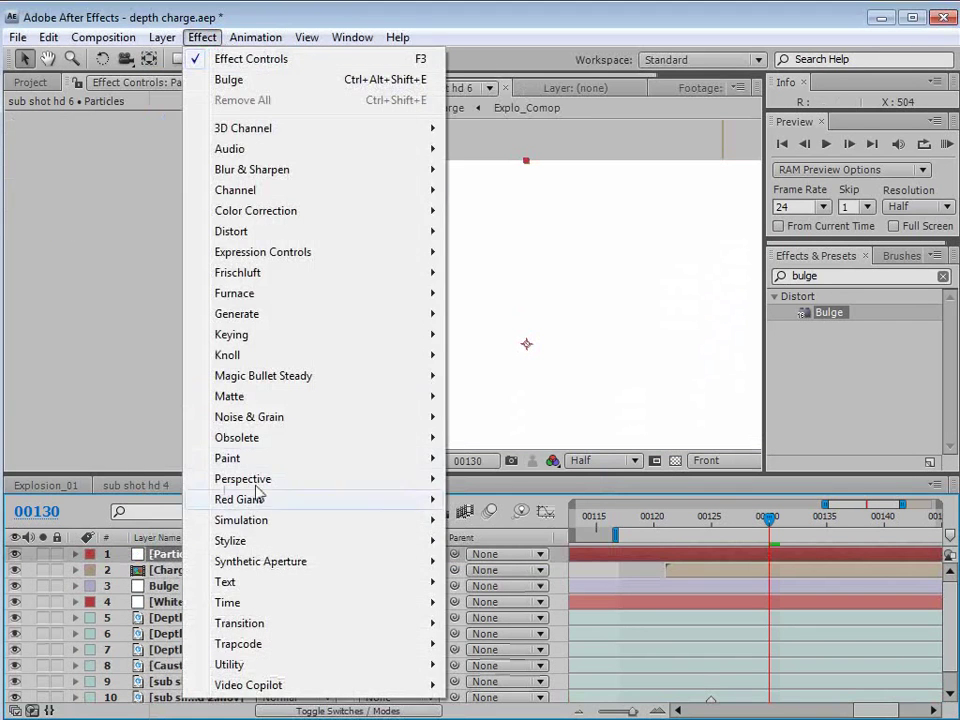
pyautogui.moveTo(246, 525)
pyautogui.click(540, 685)
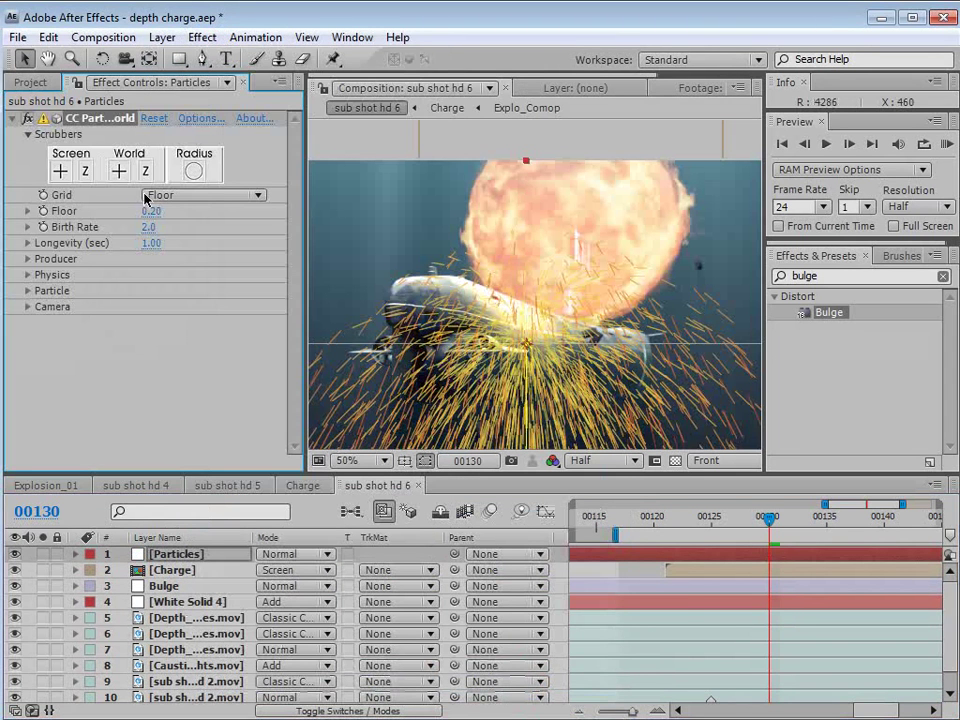
pyautogui.click(175, 196)
pyautogui.click(184, 116)
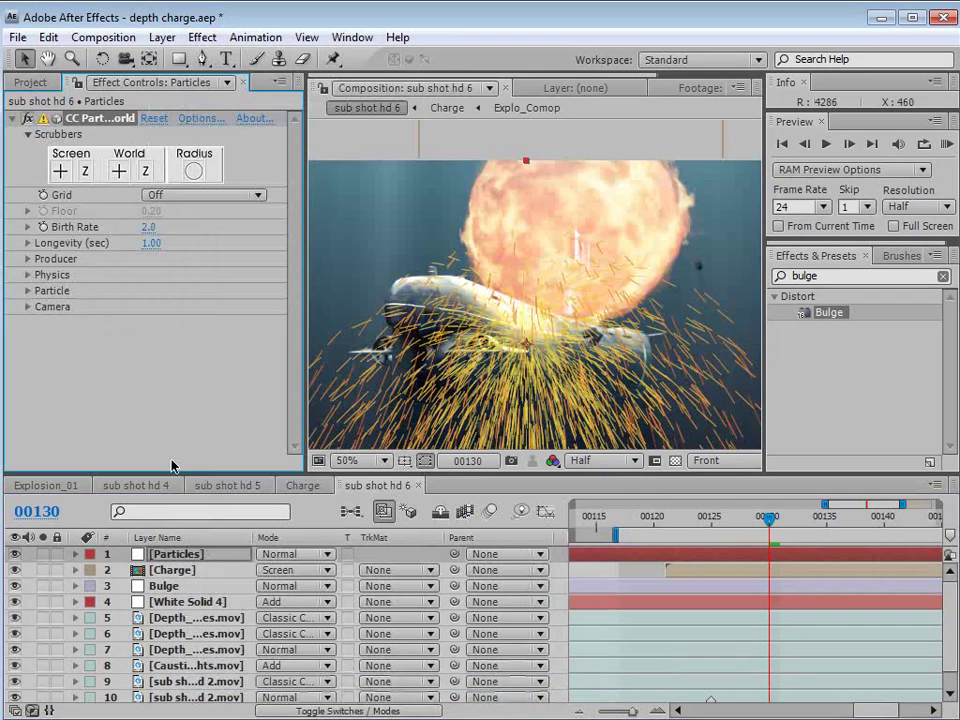
pyautogui.click(43, 553)
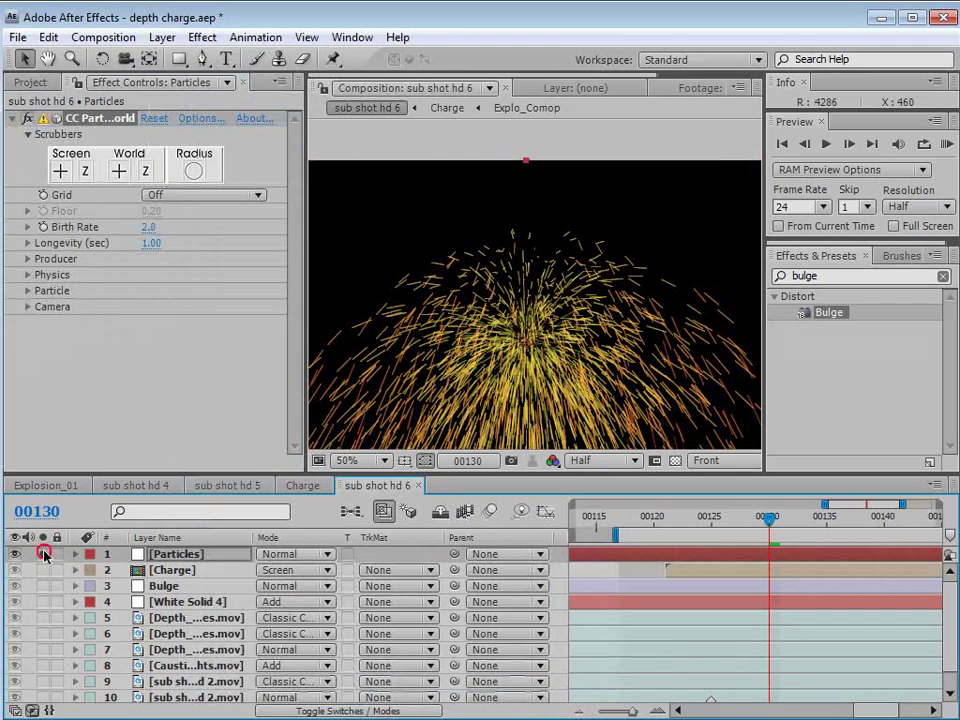
# Step: Set the particle Velocity to 0 and the producer's Radius Y to 0.1 and Radius Z to 0.4
pyautogui.click(28, 259)
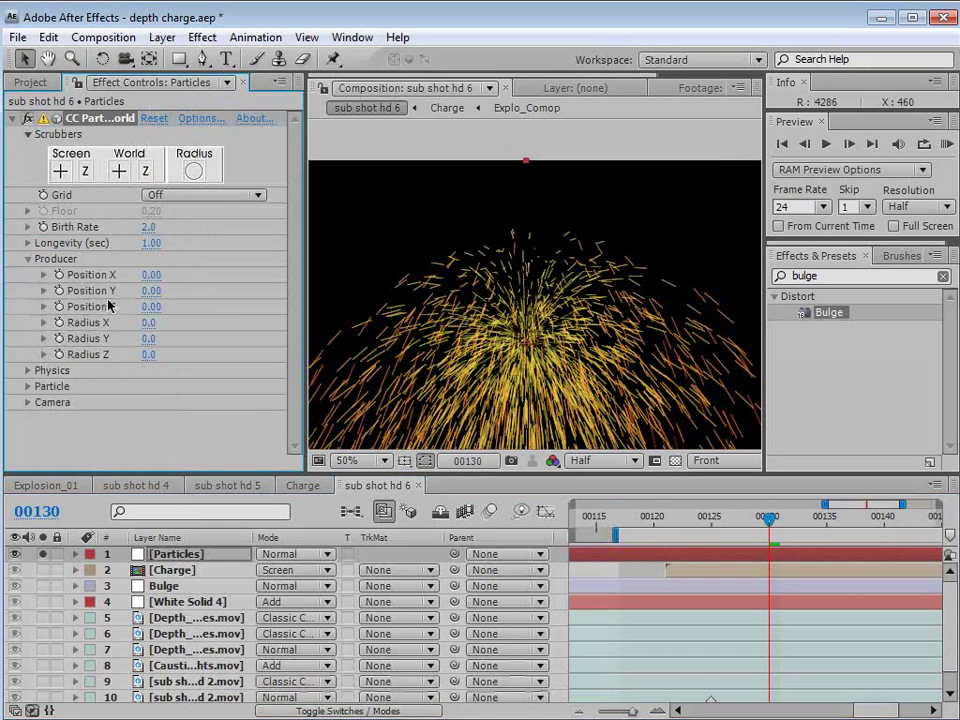
pyautogui.click(28, 371)
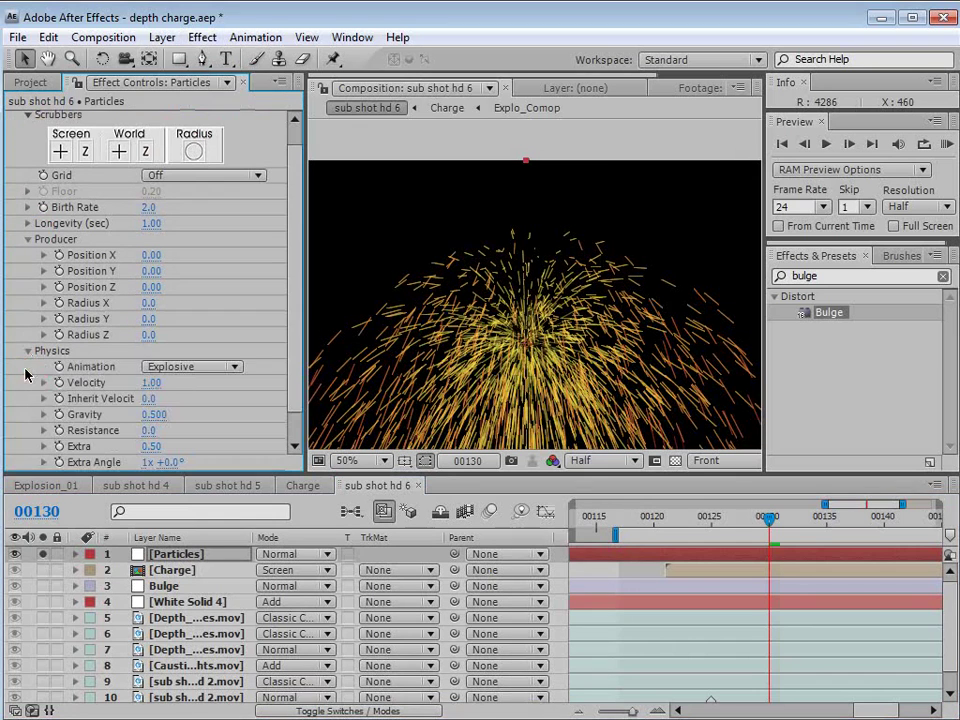
pyautogui.click(152, 384)
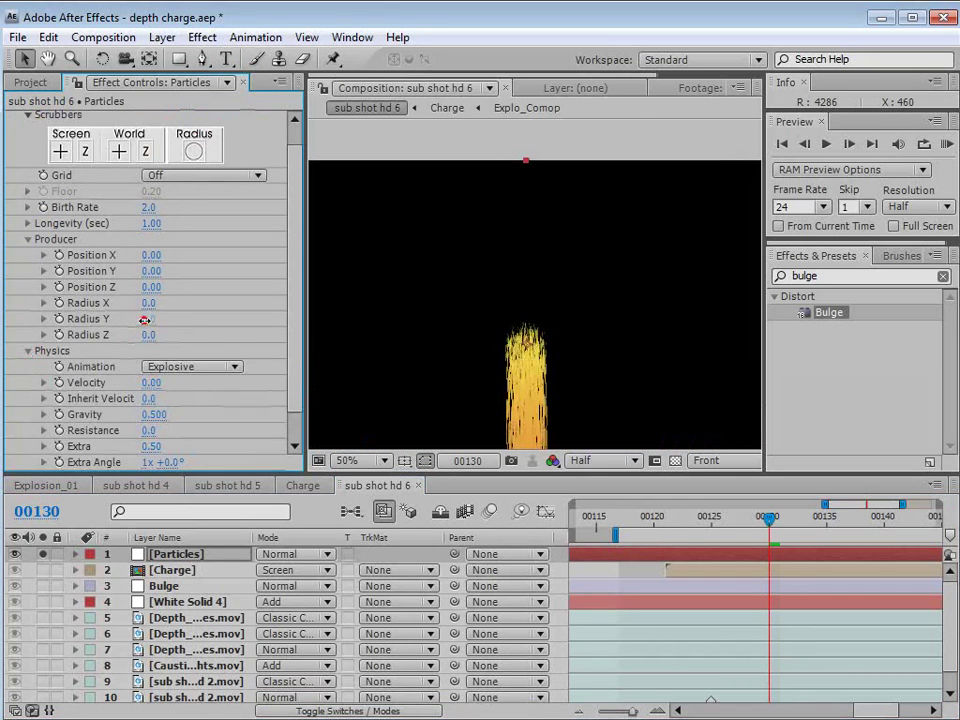
pyautogui.moveTo(146, 337); pyautogui.dragTo(148, 303)
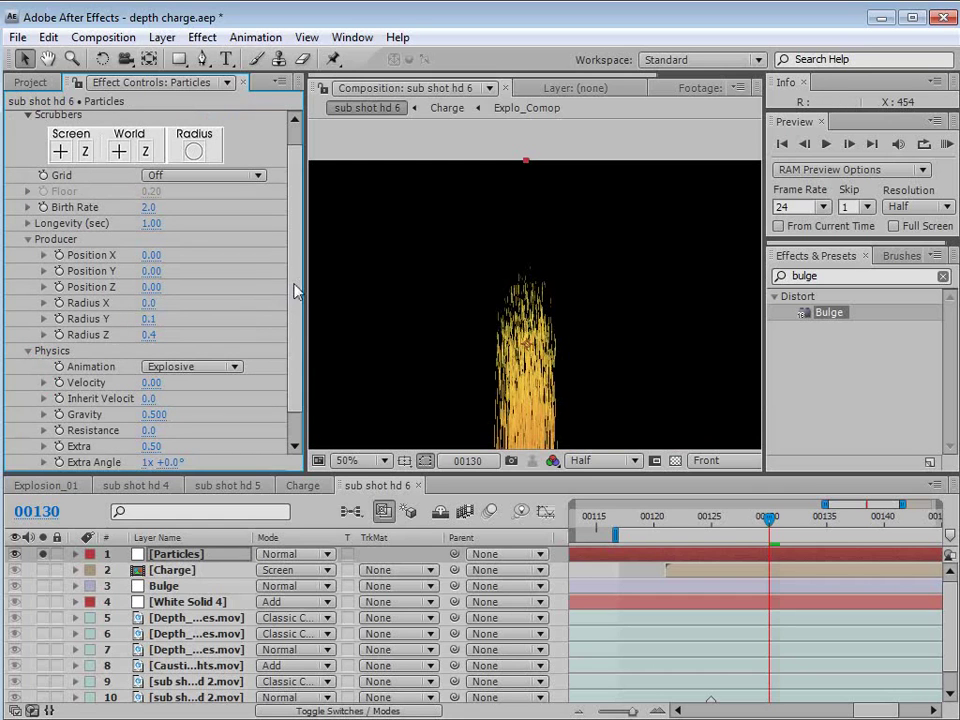
# Step: Place the particle producer over the submarine at Position X 0.05, Y -0.11 and Z 0.01, checking it against the full composition
pyautogui.moveTo(144, 272); pyautogui.dragTo(152, 256)
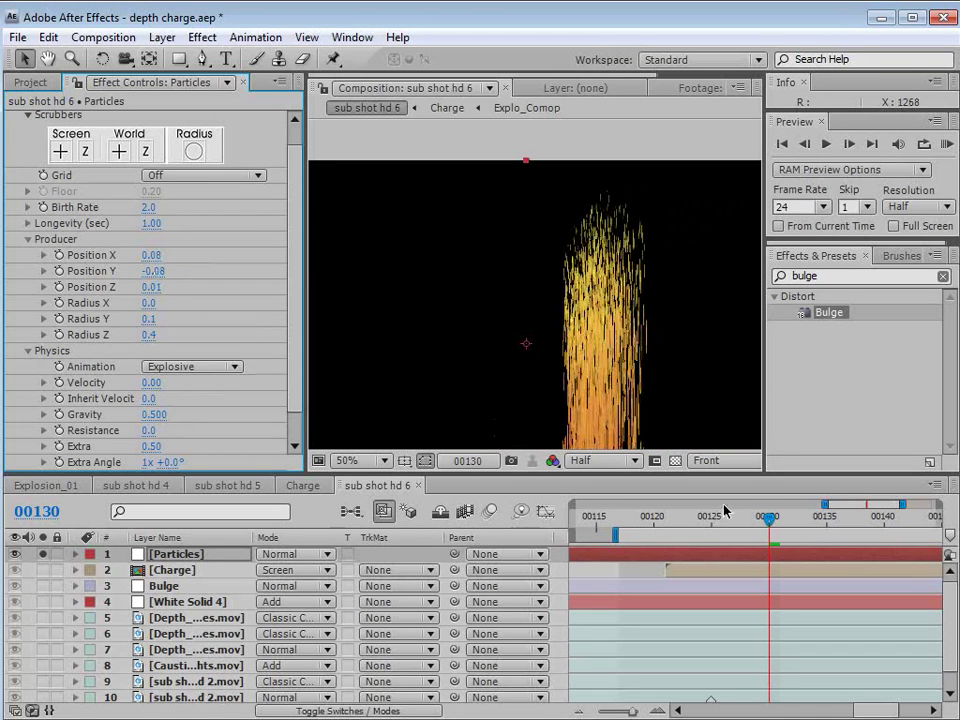
pyautogui.click(42, 554)
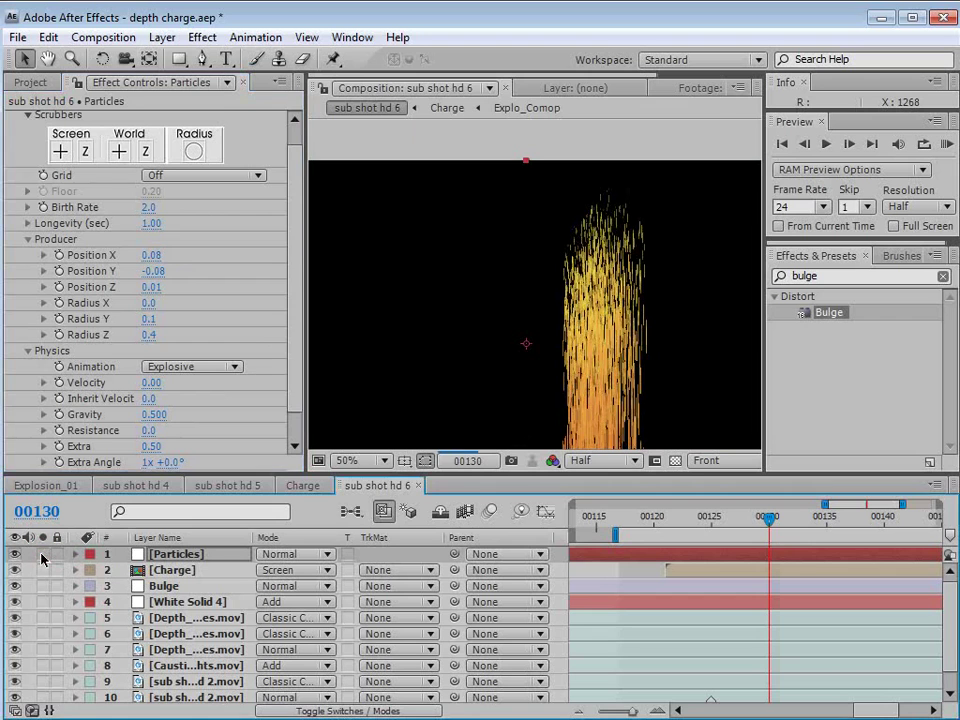
pyautogui.moveTo(155, 269); pyautogui.dragTo(151, 259)
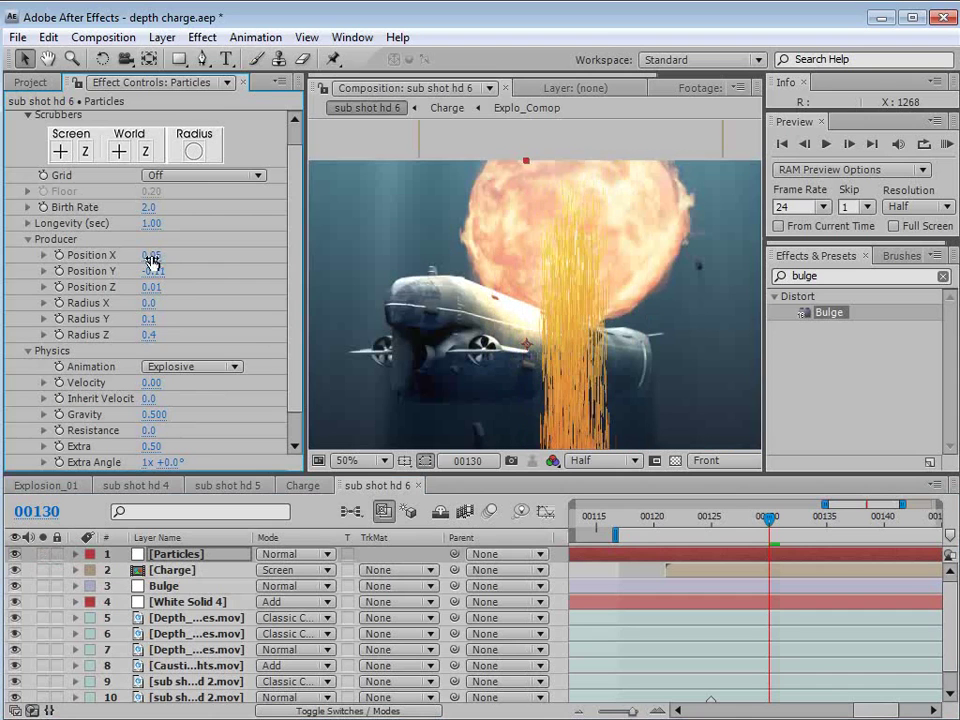
pyautogui.click(43, 554)
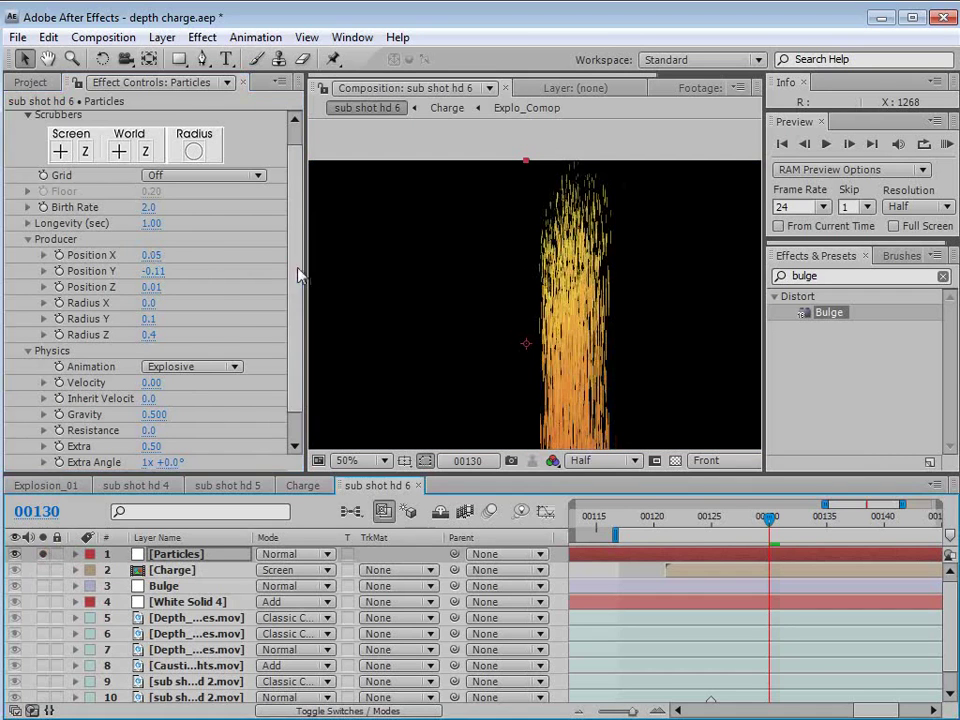
# Step: Change the Particle Type to TriPolygon
pyautogui.scroll(-2, 296, 276)
pyautogui.click(29, 447)
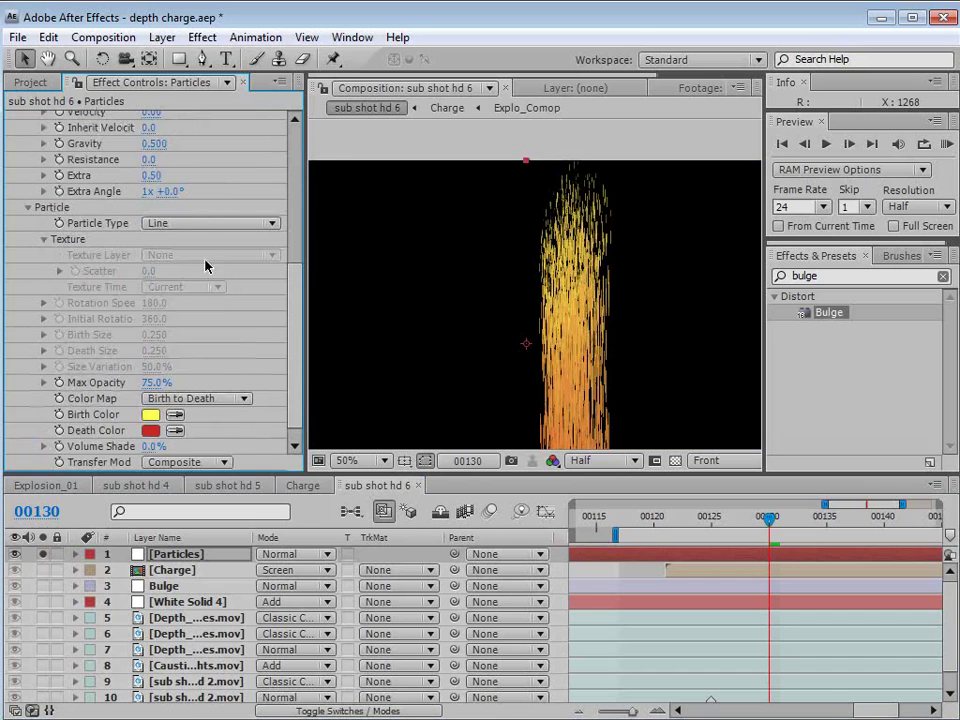
pyautogui.click(188, 222)
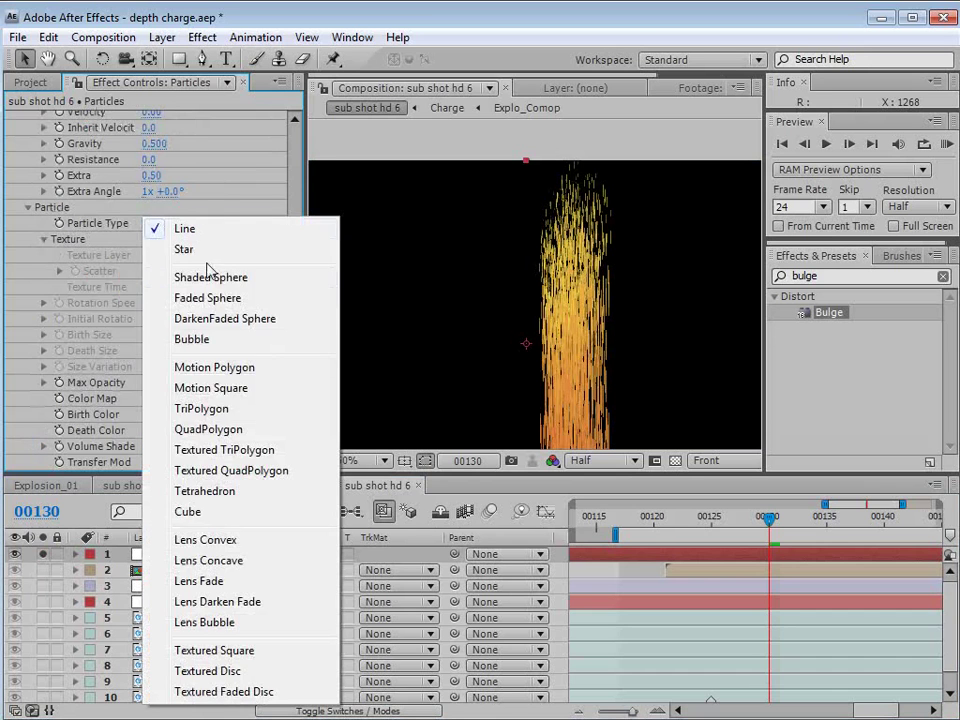
pyautogui.click(229, 368)
pyautogui.click(189, 223)
pyautogui.click(236, 271)
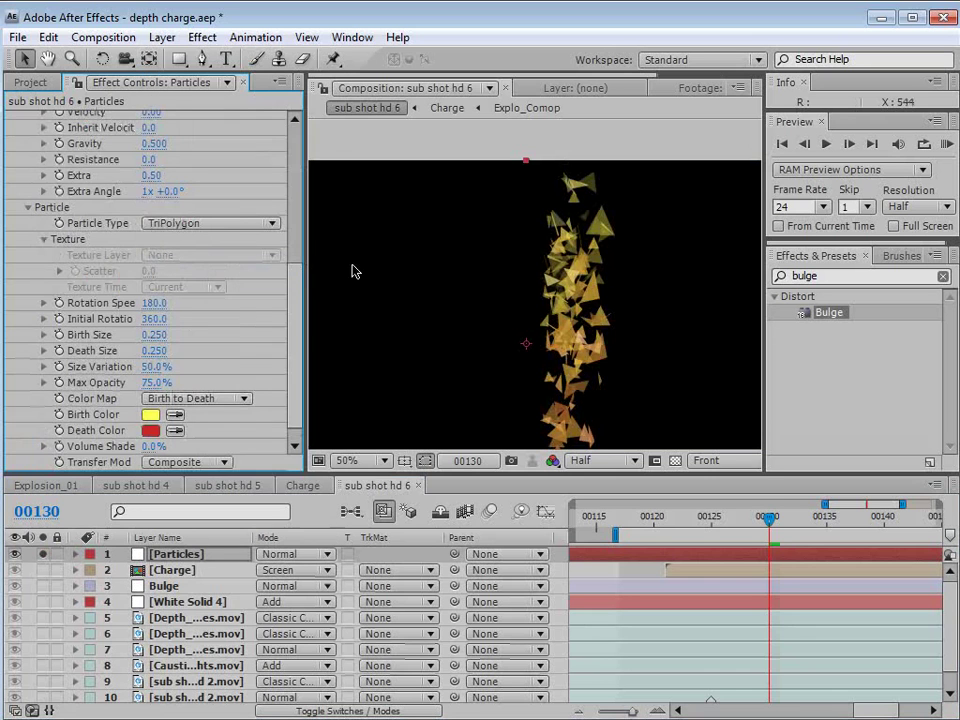
# Step: Set both the Birth Color and the Death Color of the particles to black (000000)
pyautogui.click(146, 416)
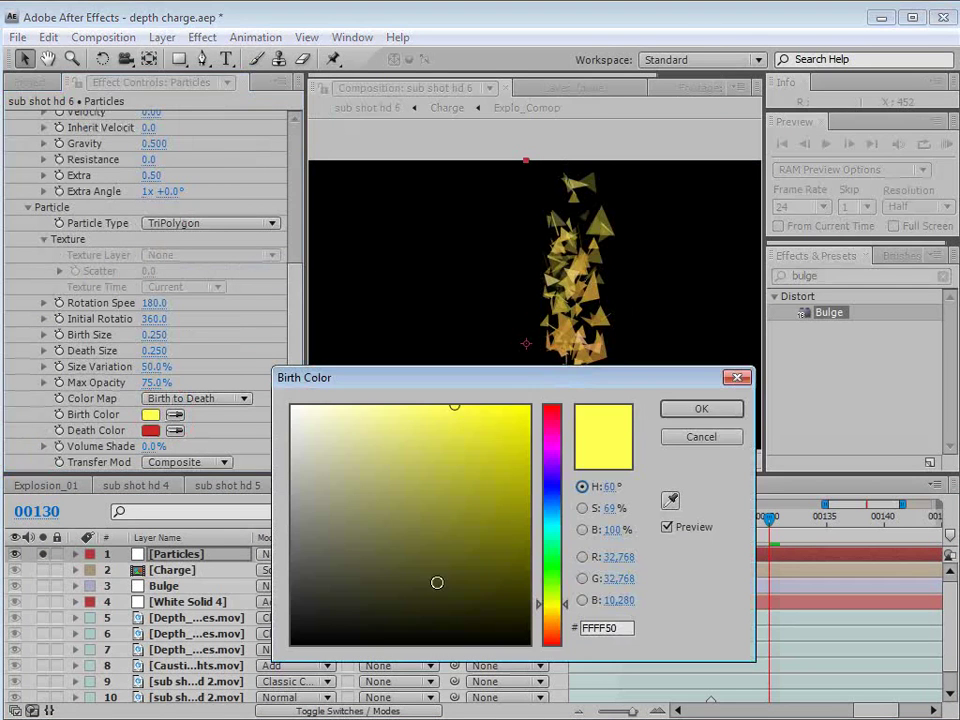
pyautogui.write('000000')
pyautogui.press('Return')
pyautogui.click(146, 431)
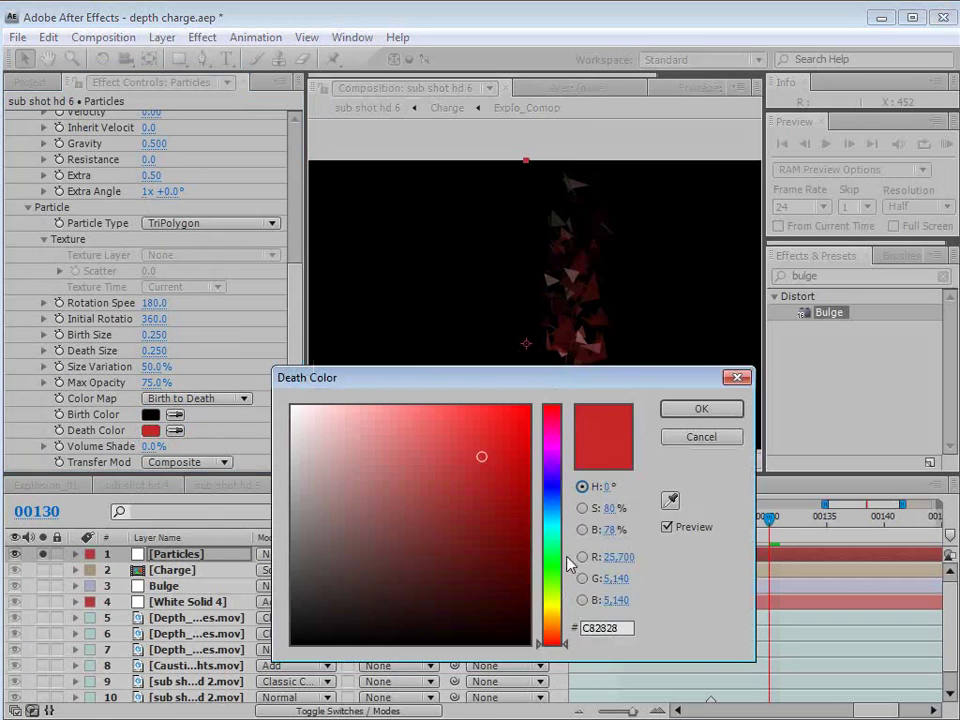
pyautogui.write('000000')
pyautogui.press('Return')
# Step: Set the Opacity Map in the particle effect's options to the Constant preset
pyautogui.moveTo(298, 375); pyautogui.dragTo(297, 226)
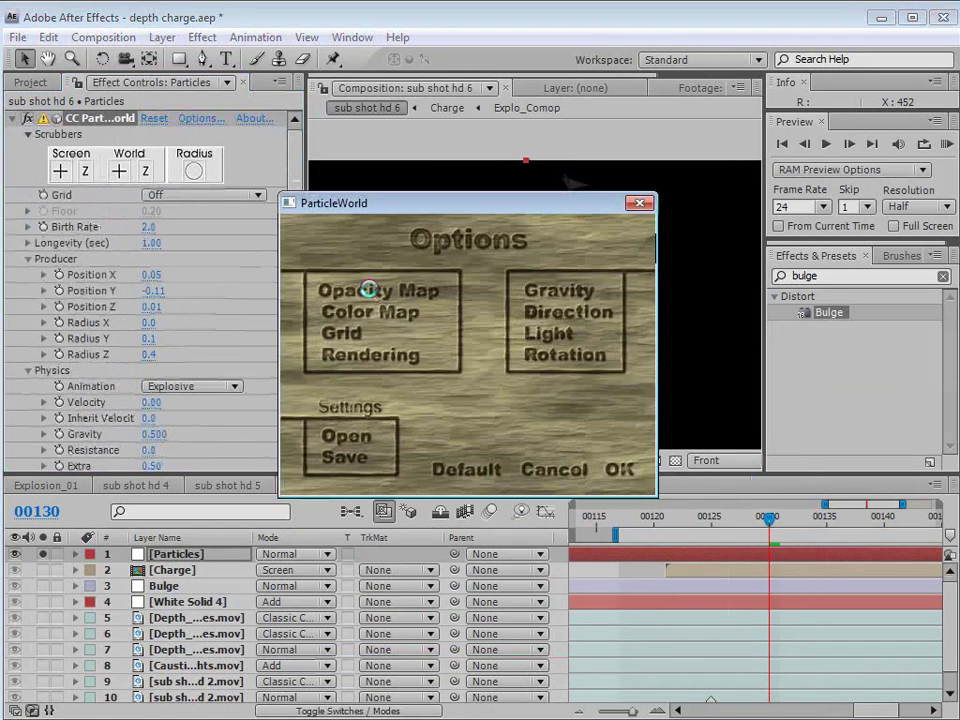
pyautogui.click(369, 289)
pyautogui.click(368, 447)
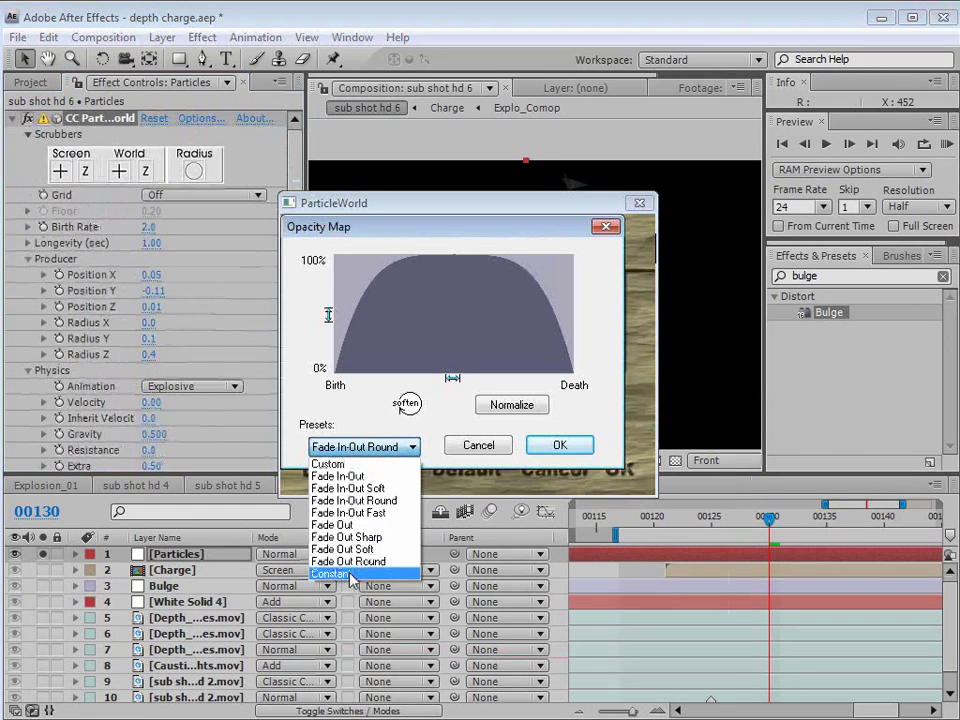
pyautogui.click(350, 577)
pyautogui.click(566, 444)
pyautogui.click(619, 469)
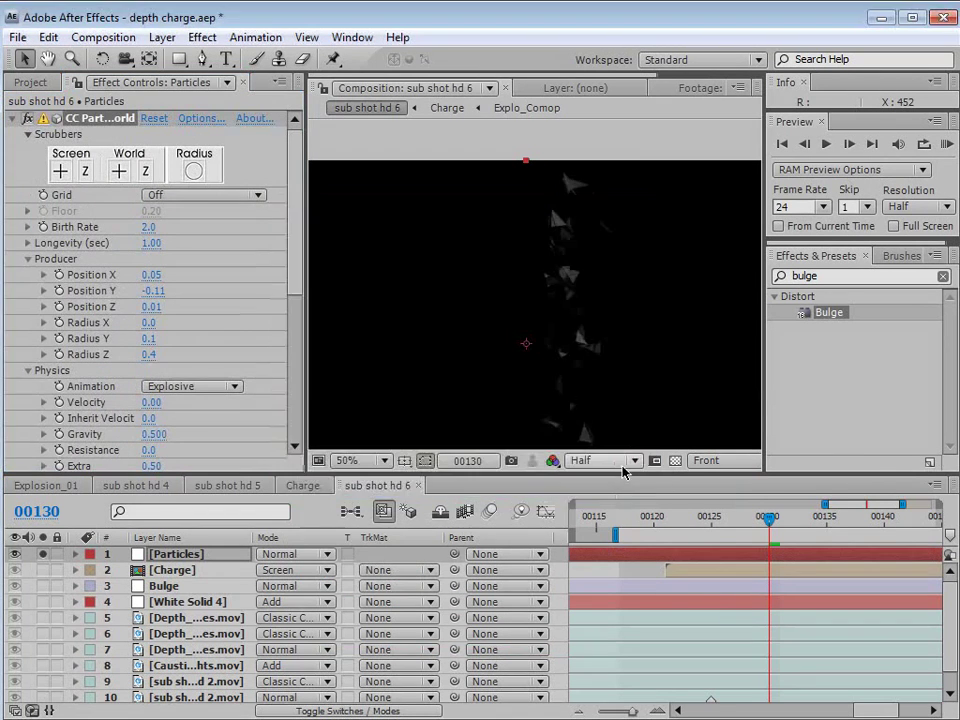
# Step: Set the particles' Death Size to 0 and display the composition on a transparency grid
pyautogui.moveTo(295, 262); pyautogui.dragTo(281, 388)
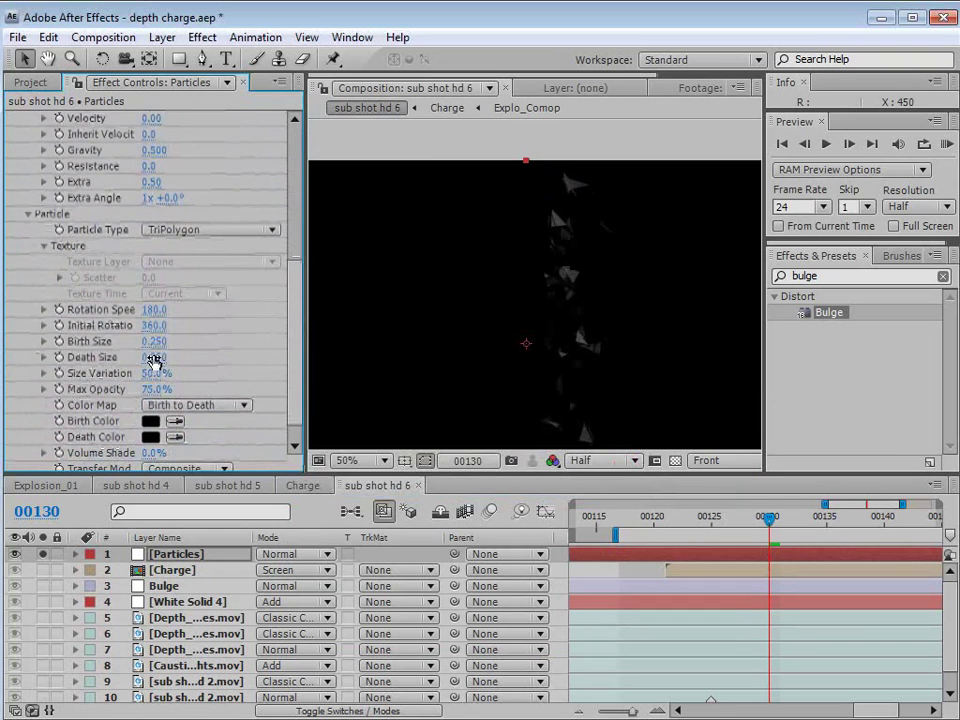
pyautogui.click(157, 358)
pyautogui.write('0')
pyautogui.press('Return')
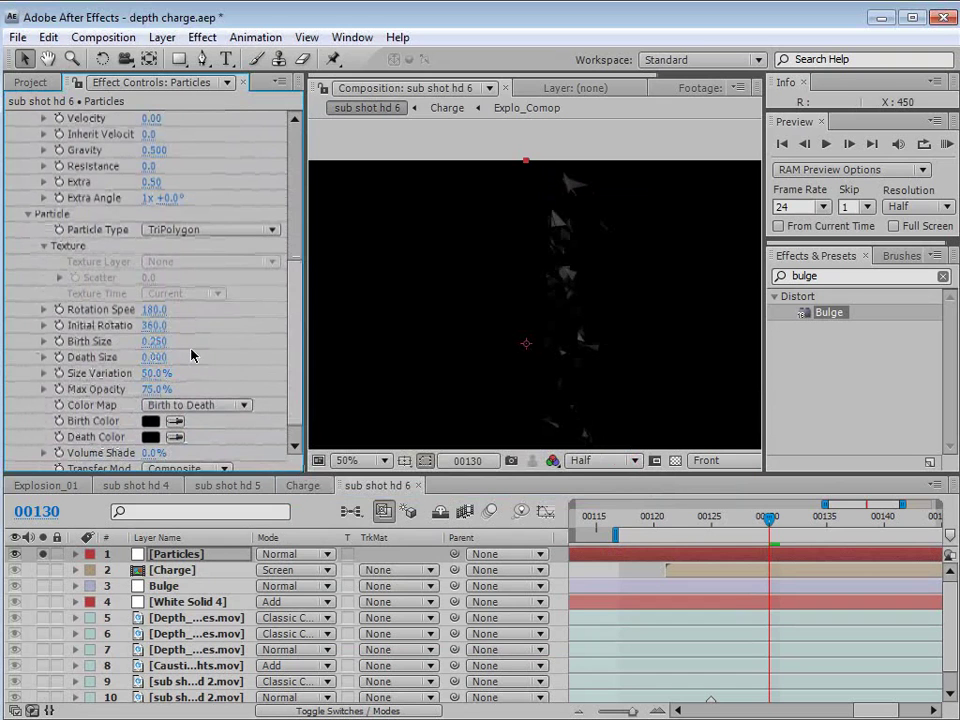
pyautogui.click(676, 460)
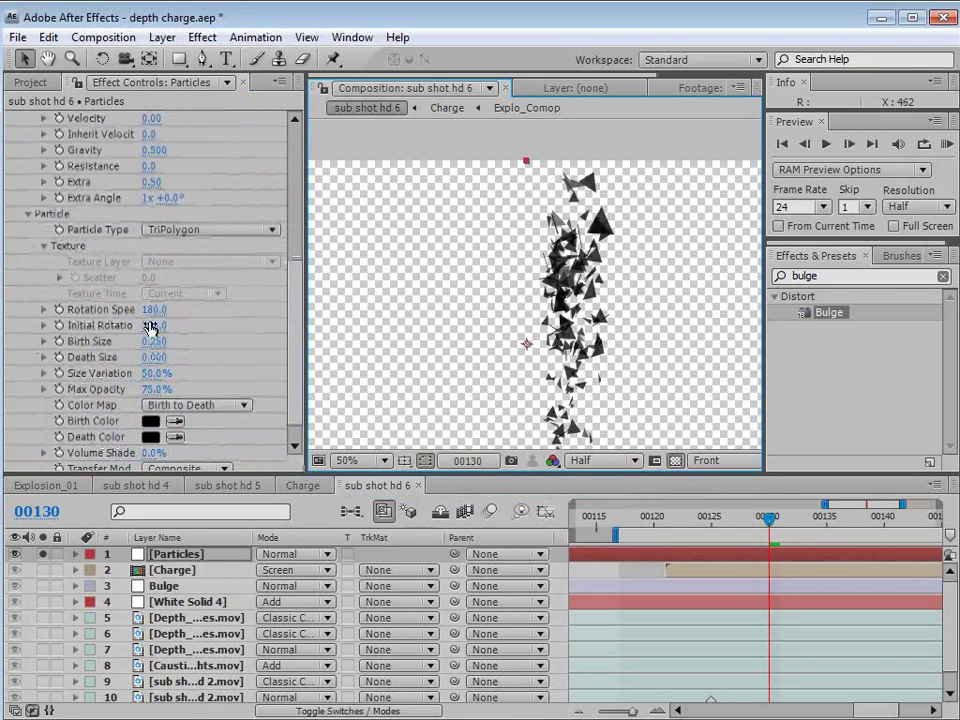
# Step: Set the particles' Birth Size to 0.020 and Size Variation to 96%
pyautogui.scroll(-1, 296, 332)
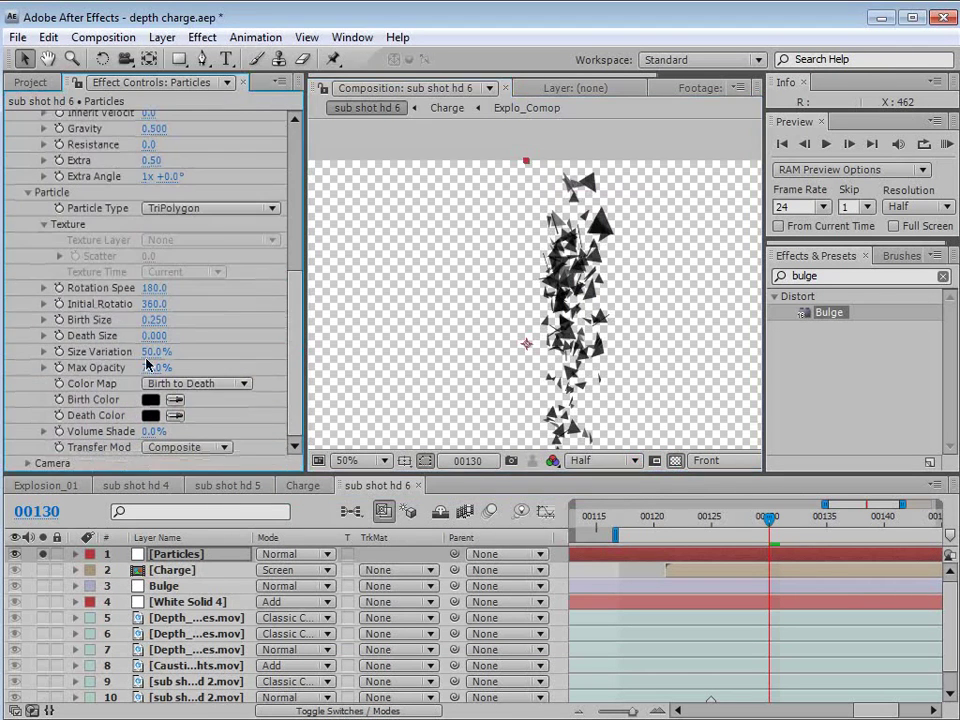
pyautogui.moveTo(157, 319); pyautogui.dragTo(138, 321)
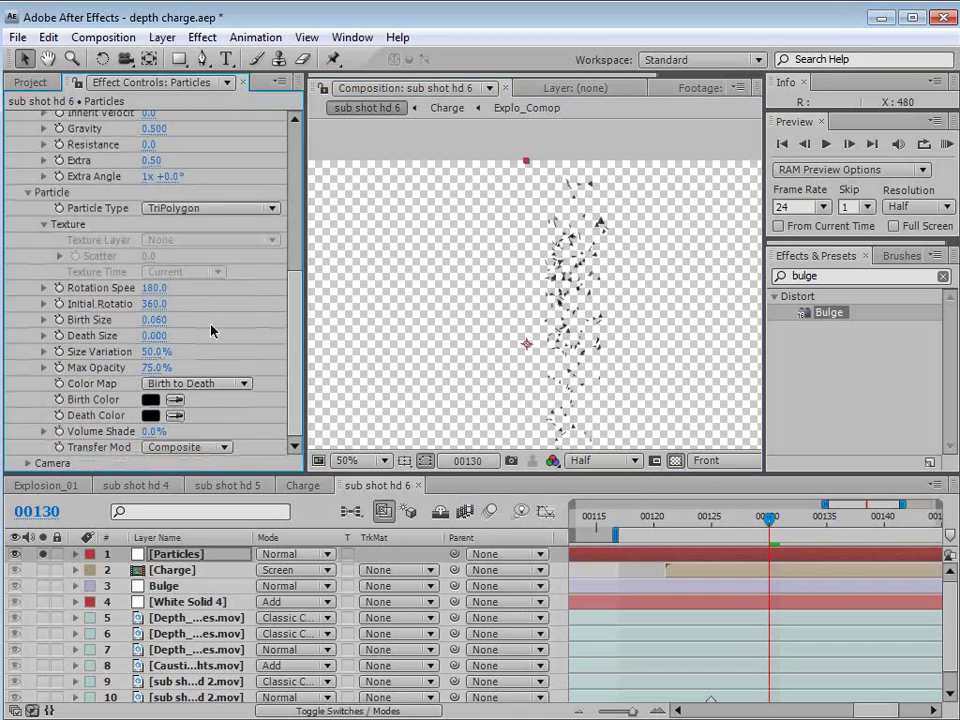
pyautogui.moveTo(152, 351)
pyautogui.mouseDown()
pyautogui.moveTo(200, 344)
pyautogui.moveTo(161, 336)
pyautogui.mouseUp()
pyautogui.press('.')
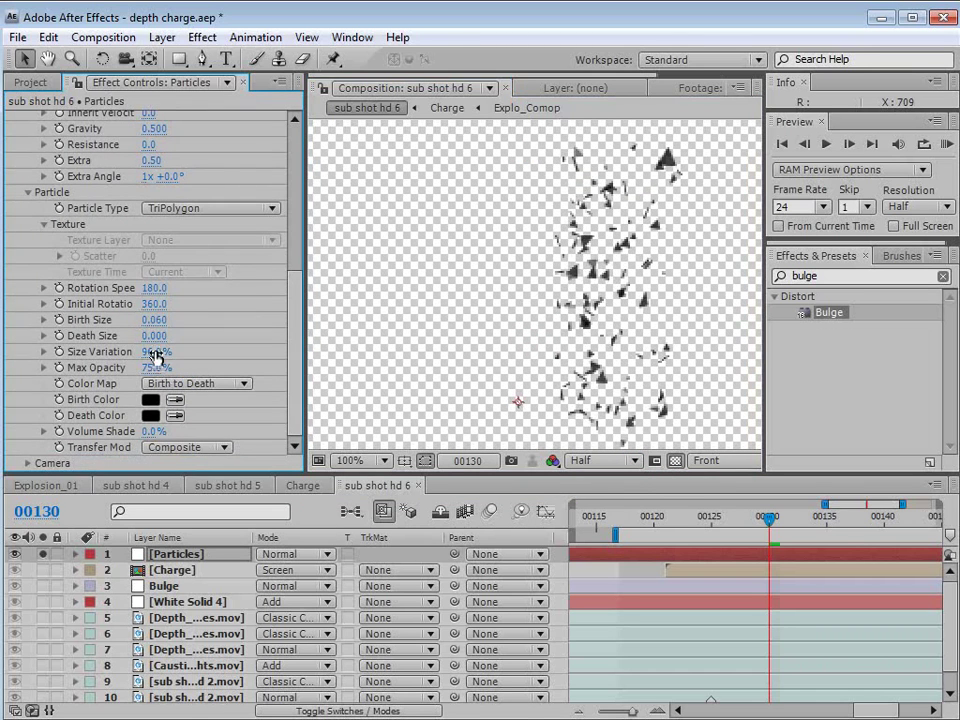
pyautogui.moveTo(158, 321); pyautogui.dragTo(153, 320)
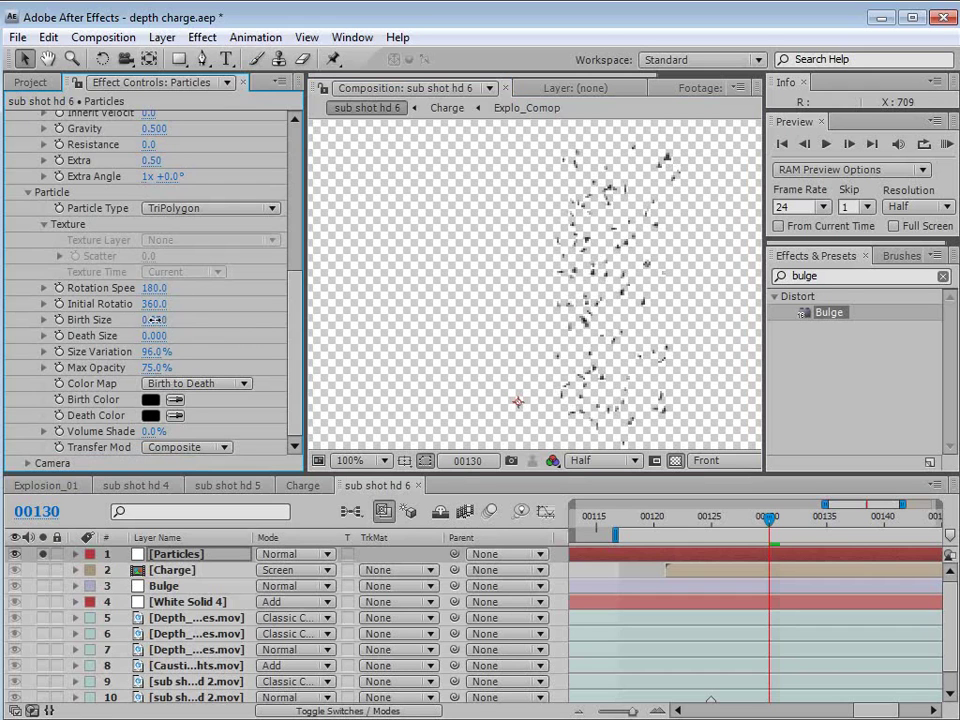
# Step: Unsolo the Particles layer and move it beneath the Charge layer in the stack
pyautogui.click(42, 554)
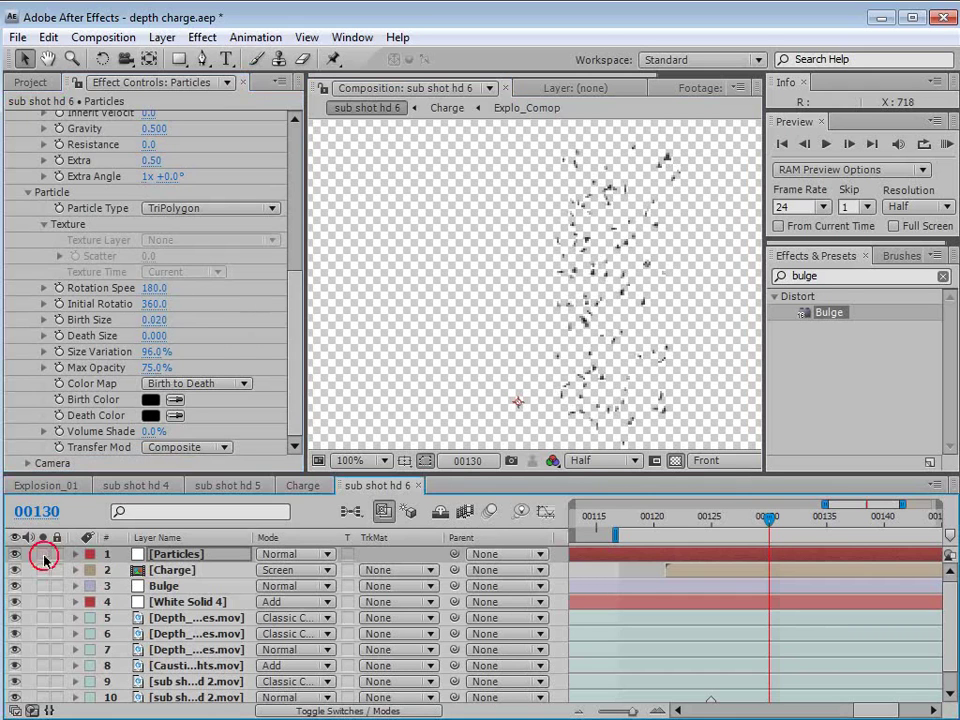
pyautogui.press('space')
pyautogui.moveTo(863, 594); pyautogui.dragTo(576, 594)
pyautogui.press('-')
pyautogui.press('-')
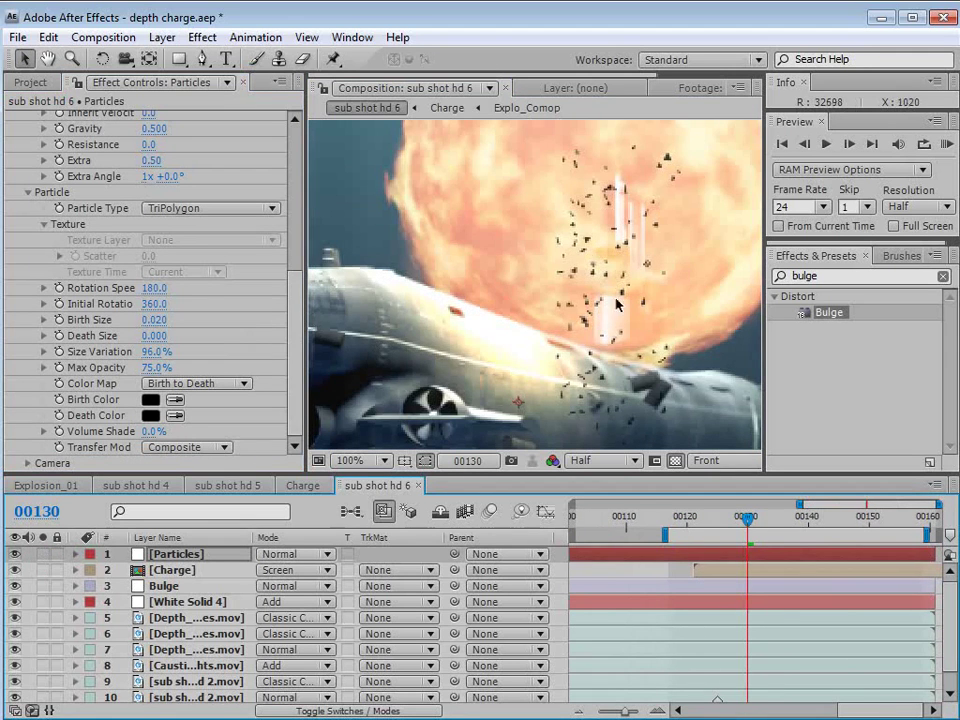
pyautogui.scroll(-2, 616, 304)
pyautogui.moveTo(178, 554); pyautogui.dragTo(180, 580)
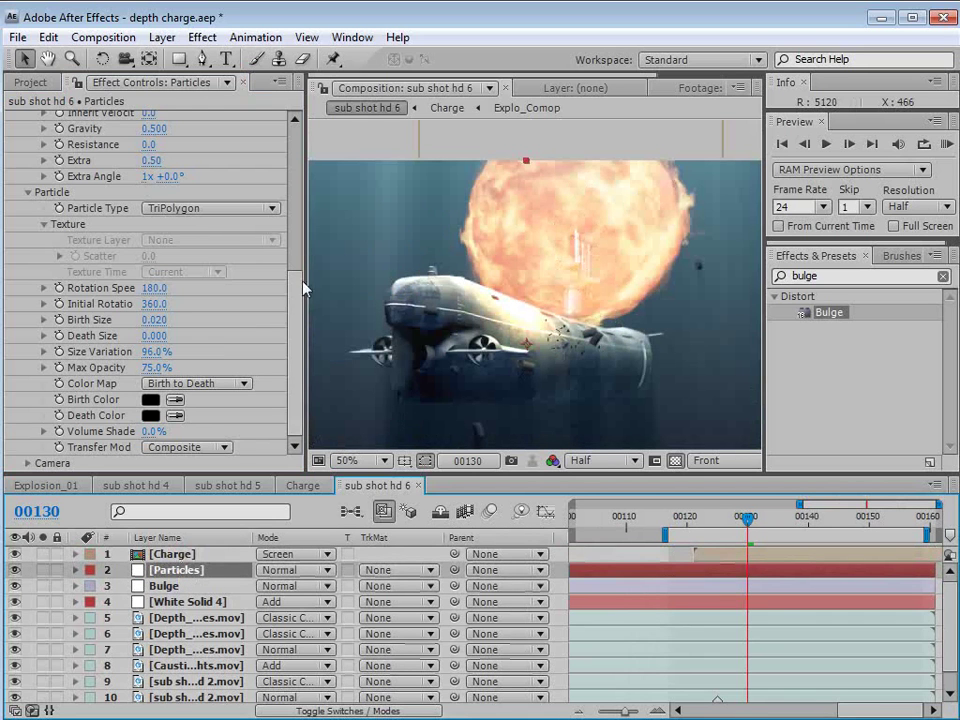
# Step: Set the particle producer's Radius Z to 0.7, Position Y to -0.19 and Position Z to 0.06, and trim the Particles layer's start to about frame 127
pyautogui.moveTo(300, 306); pyautogui.dragTo(313, 207)
pyautogui.scroll(1, 230, 250)
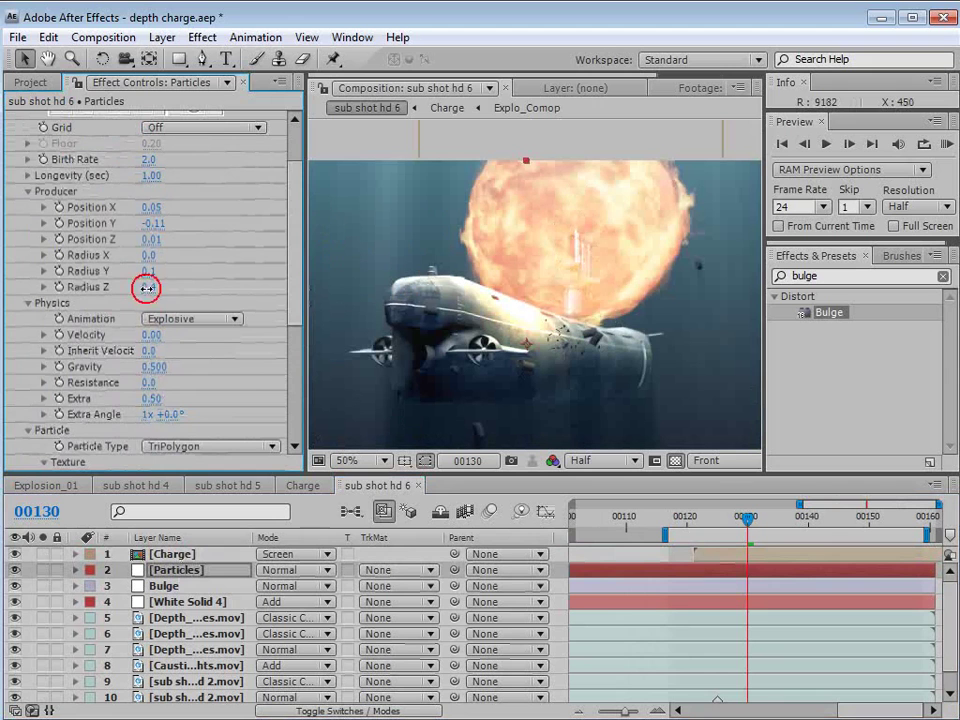
pyautogui.moveTo(165, 288); pyautogui.dragTo(150, 265)
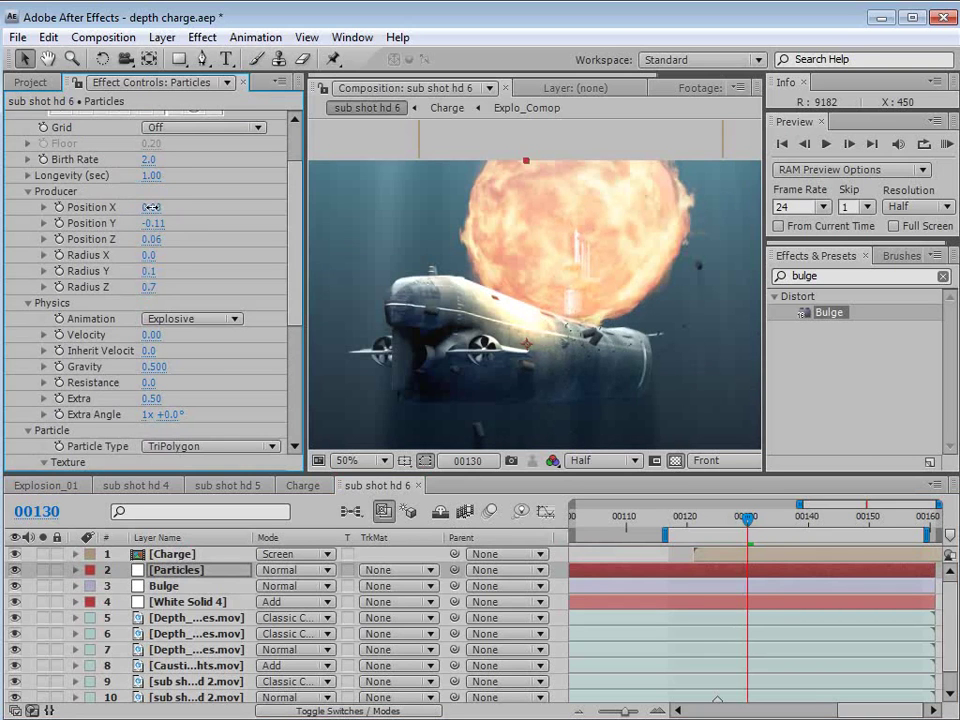
pyautogui.moveTo(152, 223); pyautogui.dragTo(158, 223)
pyautogui.moveTo(748, 517); pyautogui.dragTo(884, 520)
pyautogui.hotkey('alt', '[')
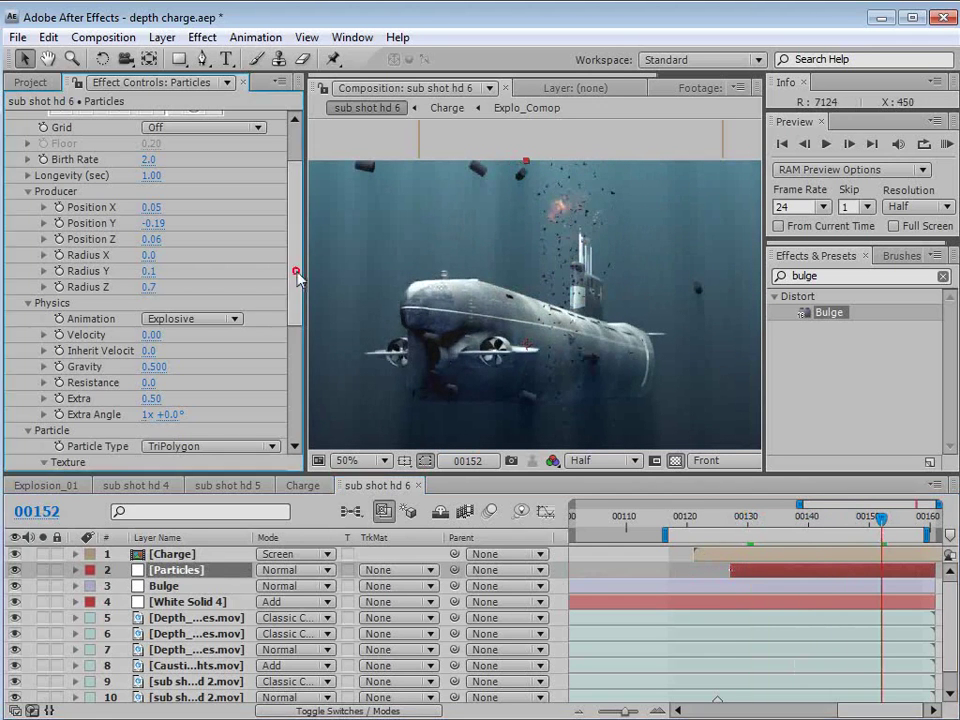
# Step: Set the particles' Gravity to 0.050 and scrub through the explosion to check their motion
pyautogui.scroll(1, 299, 279)
pyautogui.scroll(-2, 303, 285)
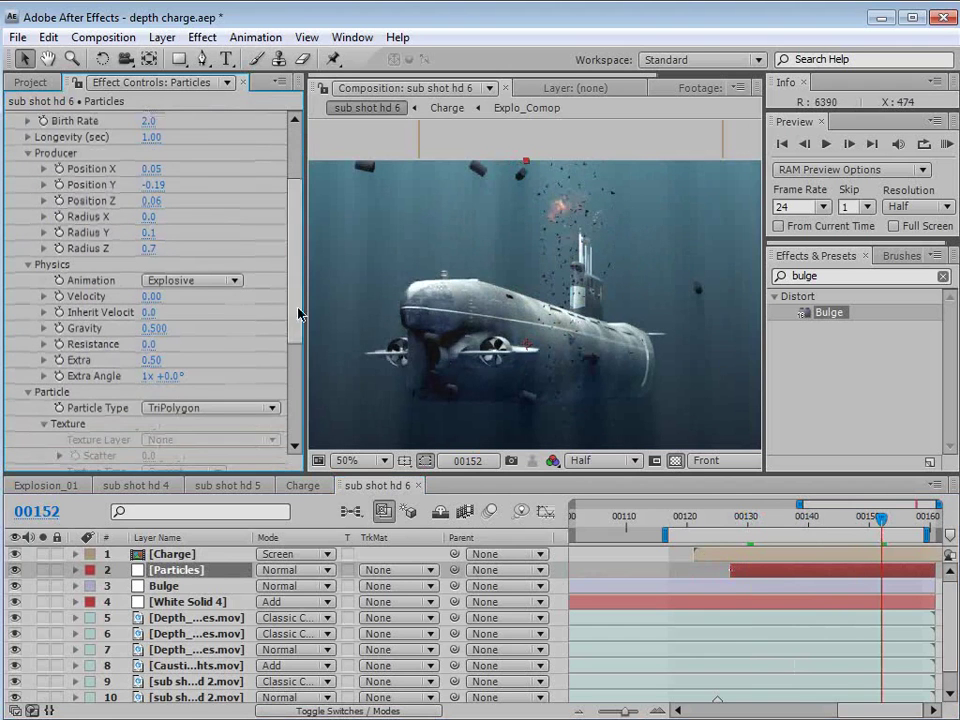
pyautogui.click(157, 329)
pyautogui.write('.05')
pyautogui.press('Return')
pyautogui.moveTo(788, 518); pyautogui.dragTo(873, 521)
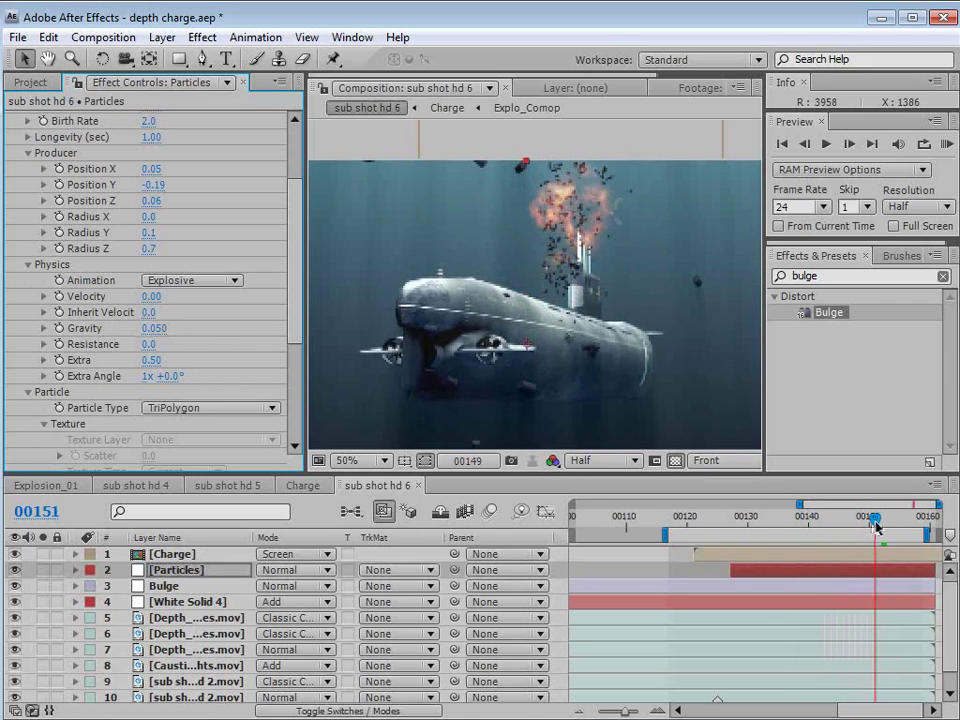
# Step: Set the producer's Radius X to 0.1 and Radius Y to 0.2, and the particles' Birth Size to 0.050
pyautogui.click(150, 232)
pyautogui.write('0.2')
pyautogui.press('Return')
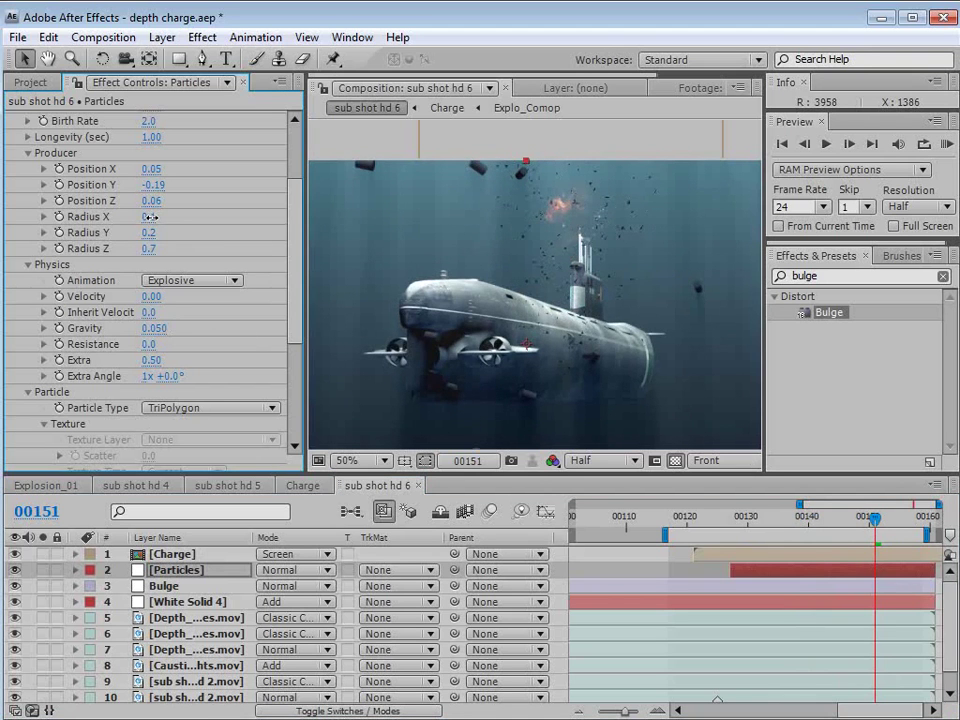
pyautogui.scroll(-5, 240, 325)
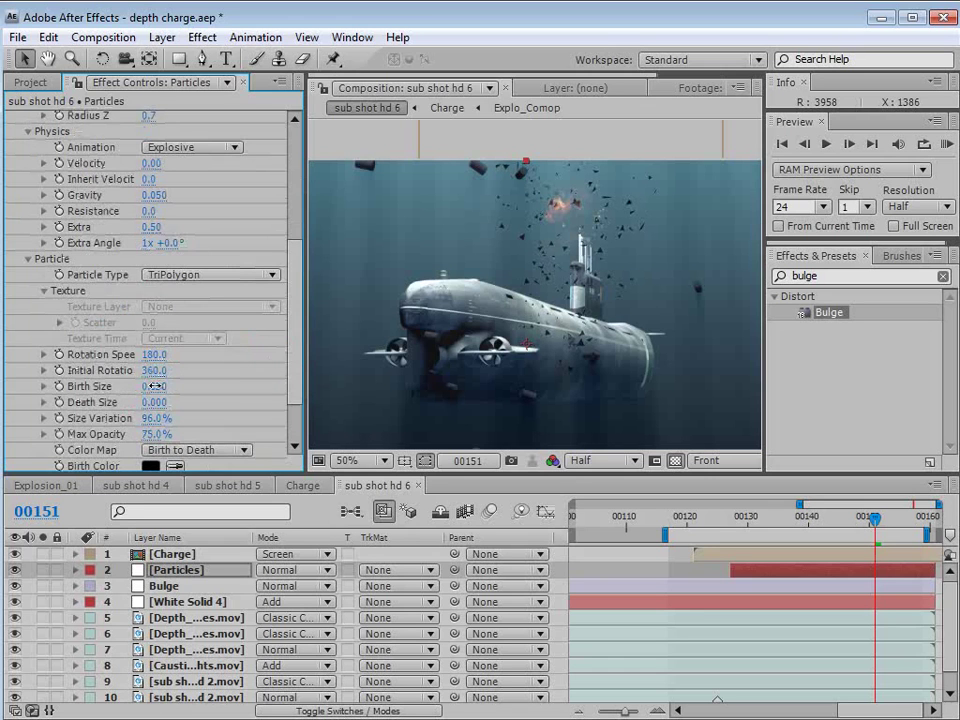
# Step: Keyframe the particles' Birth Rate from 2.0 at frame 133 to 0 at frame 136
pyautogui.scroll(10, 290, 373)
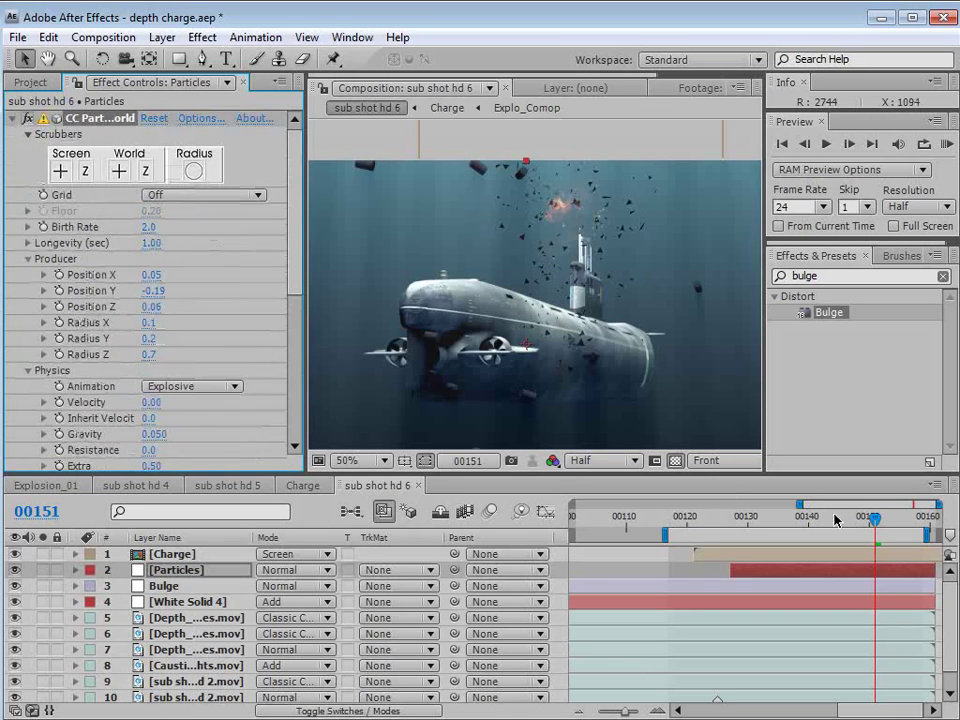
pyautogui.moveTo(832, 528); pyautogui.dragTo(766, 534)
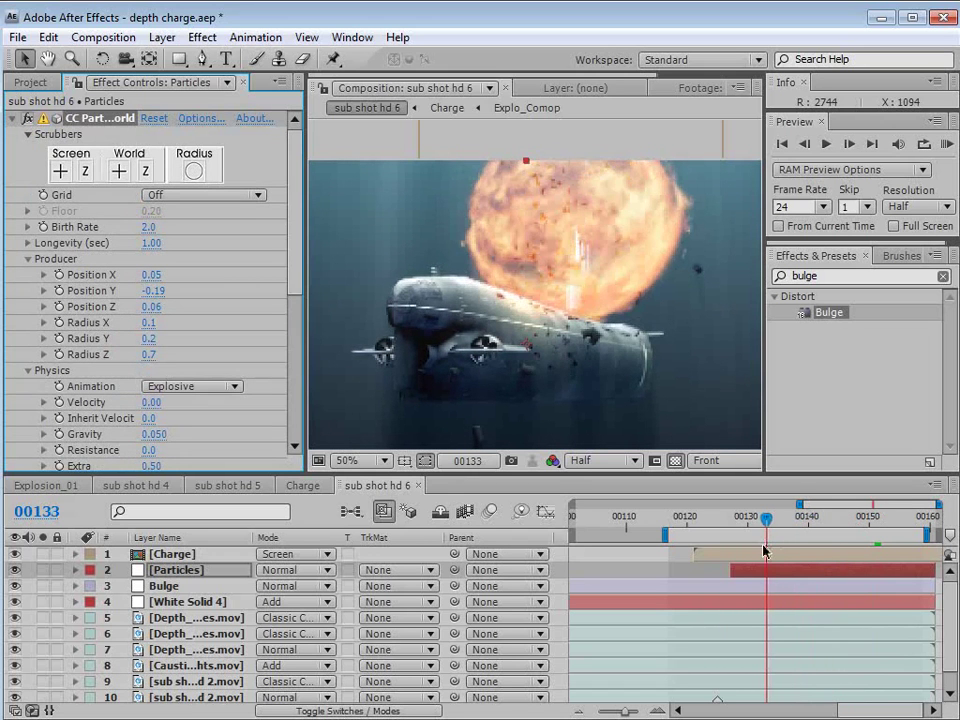
pyautogui.click(43, 227)
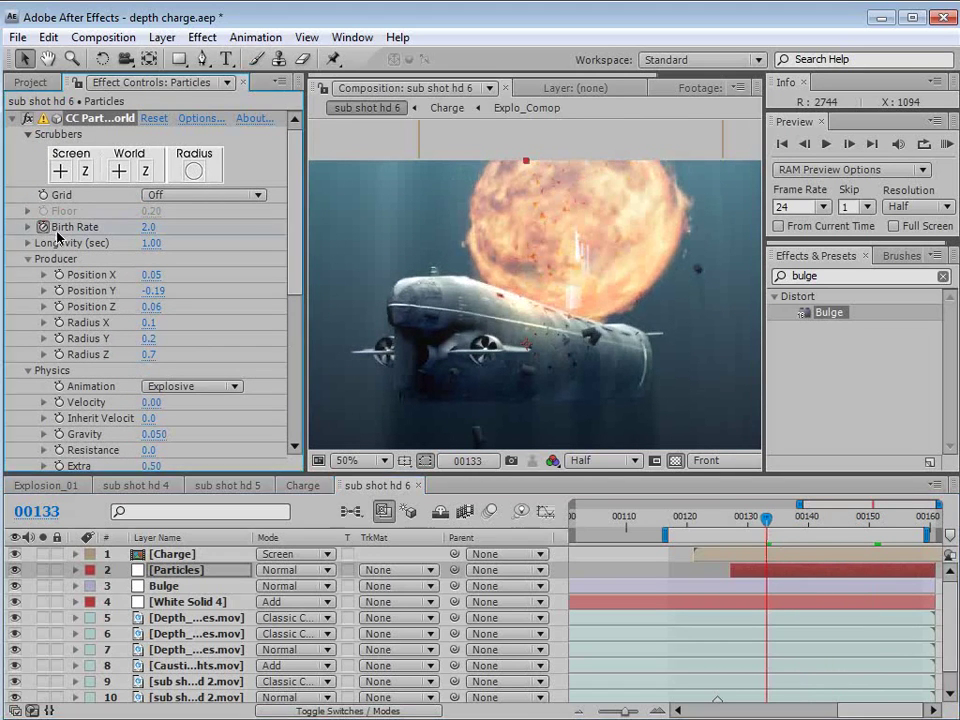
pyautogui.press('pagedown')
pyautogui.press('pagedown')
pyautogui.press('pagedown')
pyautogui.click(145, 228)
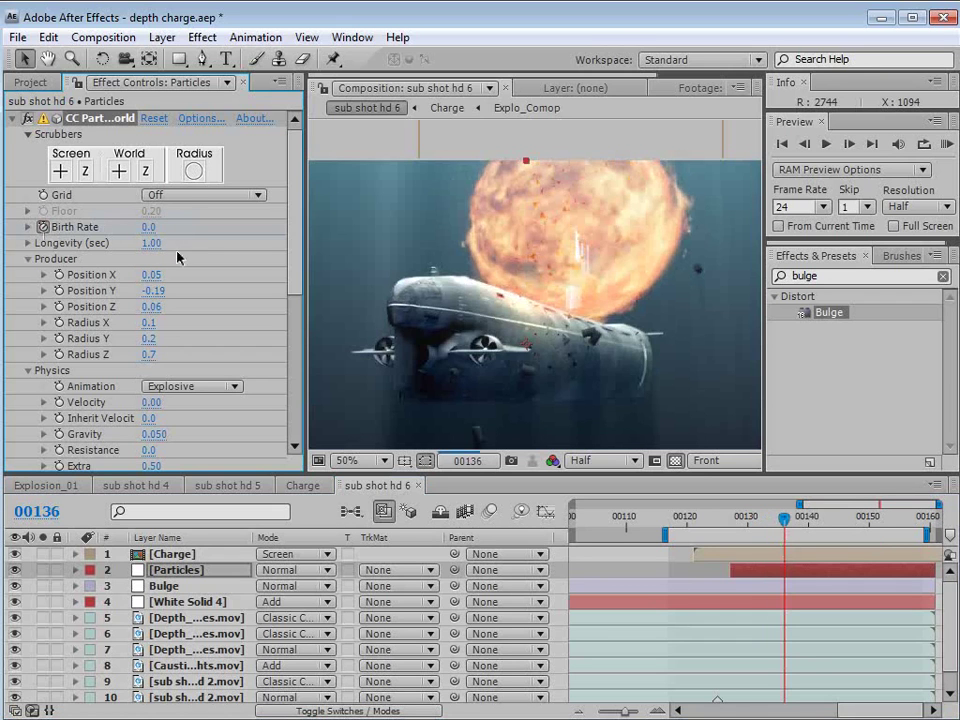
# Step: Trim the Particles layer's start to its first Birth Rate keyframe and slide the layer to begin at frame 129
pyautogui.press('u')
pyautogui.press('pageup')
pyautogui.press('pageup')
pyautogui.press('pageup')
pyautogui.press('=')
pyautogui.moveTo(677, 572); pyautogui.dragTo(748, 574)
pyautogui.moveTo(766, 573); pyautogui.dragTo(697, 572)
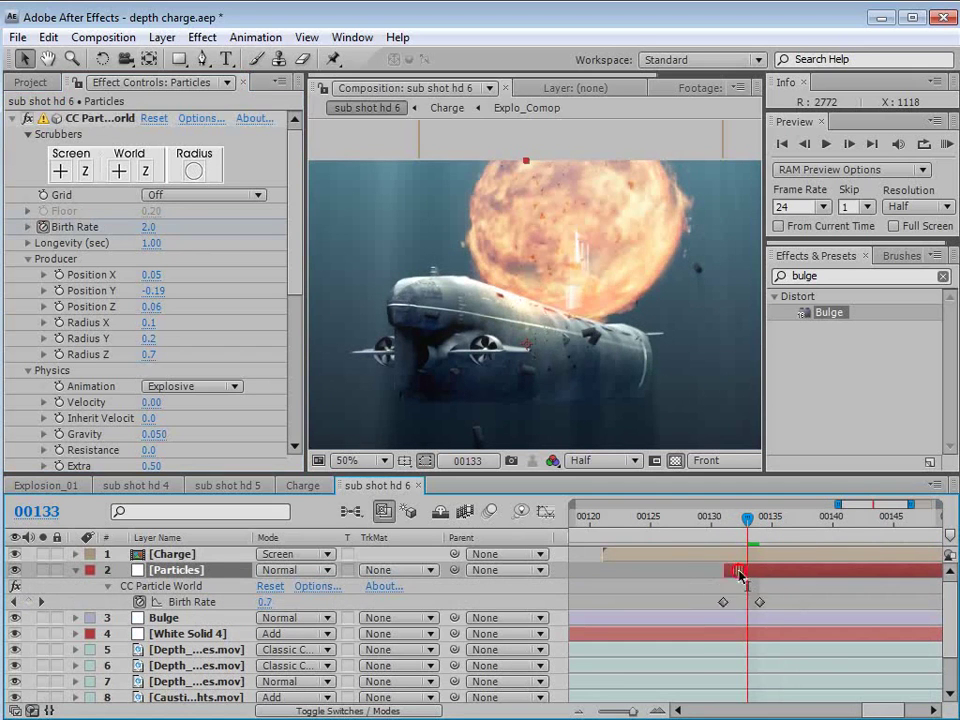
pyautogui.click(697, 519)
pyautogui.click(673, 521)
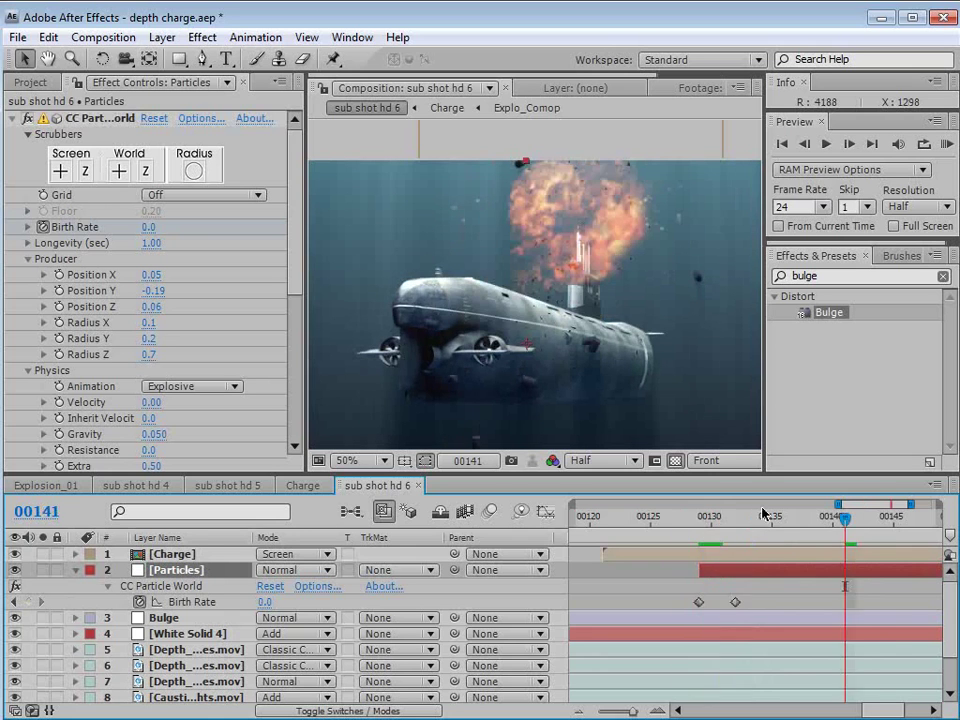
# Step: Extend the end of the Particles layer past the end of the work area
pyautogui.press('-')
pyautogui.press('-')
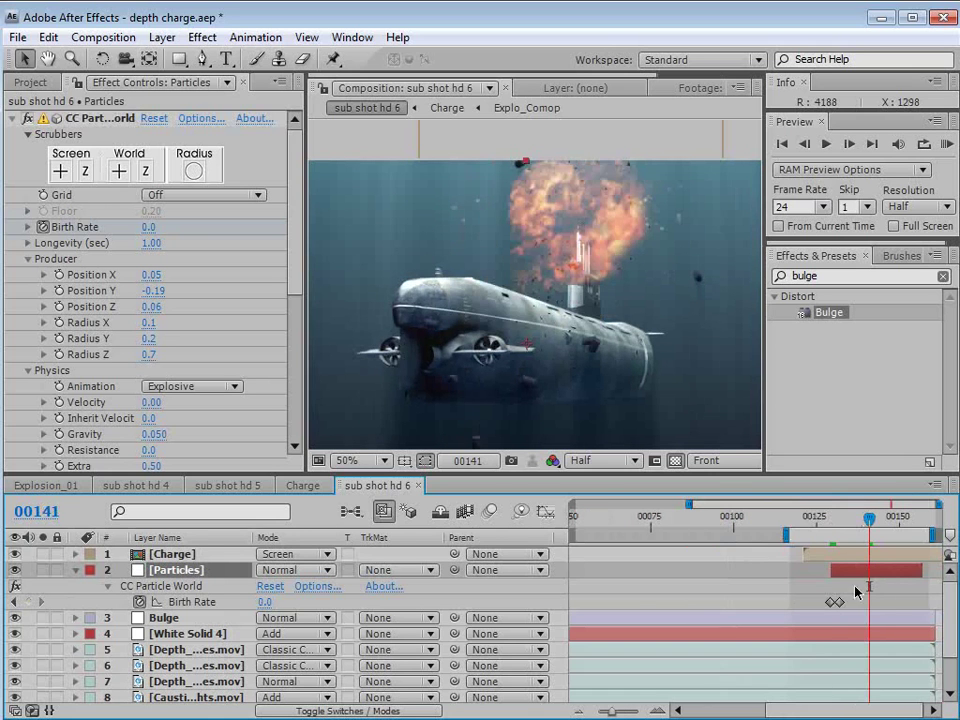
pyautogui.press('space')
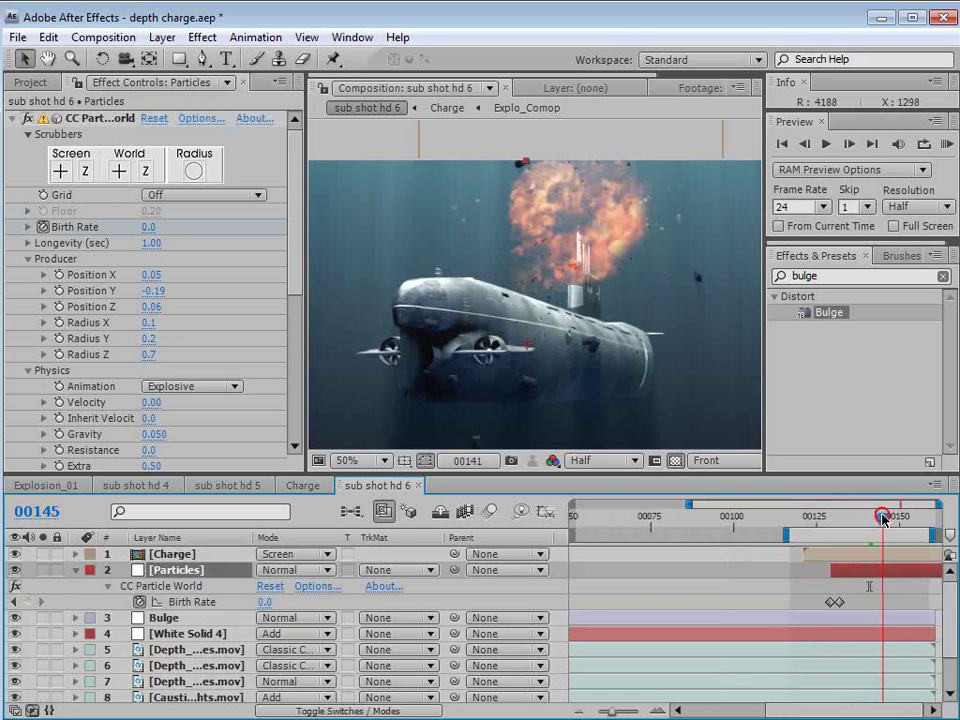
# Step: Set the particles' Gravity to 0.020
pyautogui.click(156, 436)
pyautogui.write('.020')
pyautogui.press('Return')
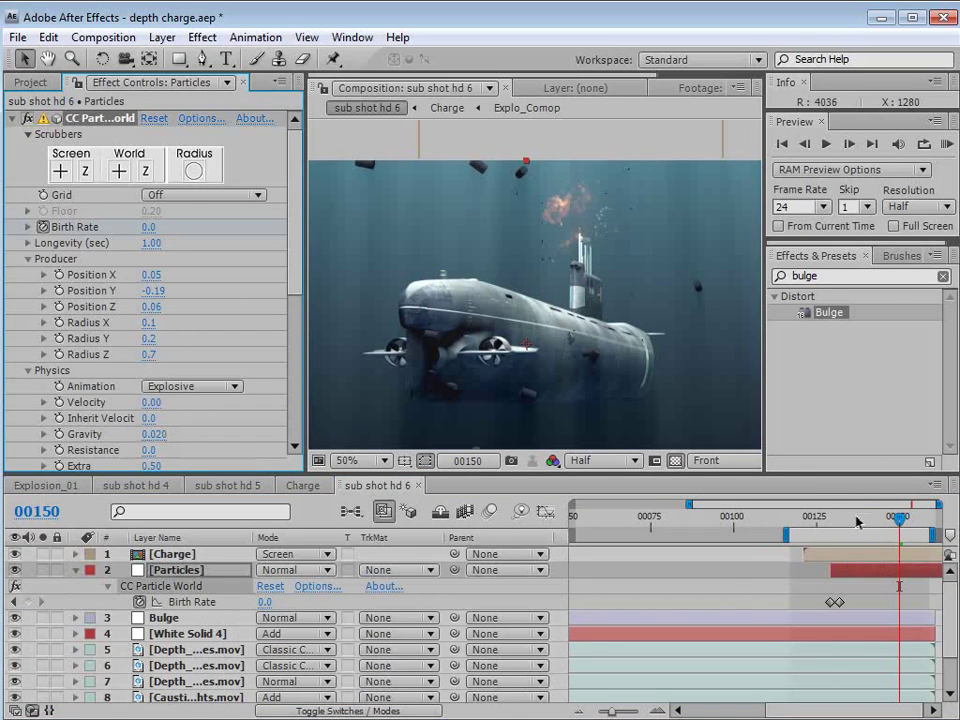
# Step: Set the particles' Longevity to 2 seconds and scrub to frame 153 to check the debris
pyautogui.moveTo(148, 254)
pyautogui.mouseDown()
pyautogui.moveTo(150, 242)
pyautogui.moveTo(150, 250)
pyautogui.mouseUp()
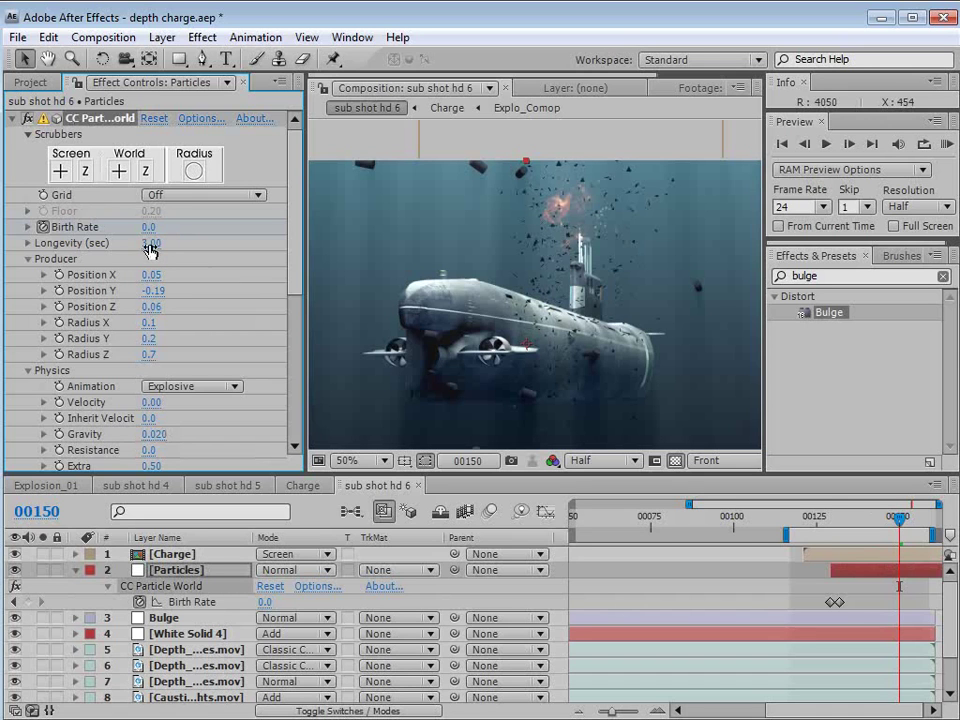
pyautogui.click(150, 244)
pyautogui.write('2')
pyautogui.press('Return')
pyautogui.moveTo(899, 518)
pyautogui.mouseDown()
pyautogui.moveTo(857, 518)
pyautogui.moveTo(909, 518)
pyautogui.mouseUp()
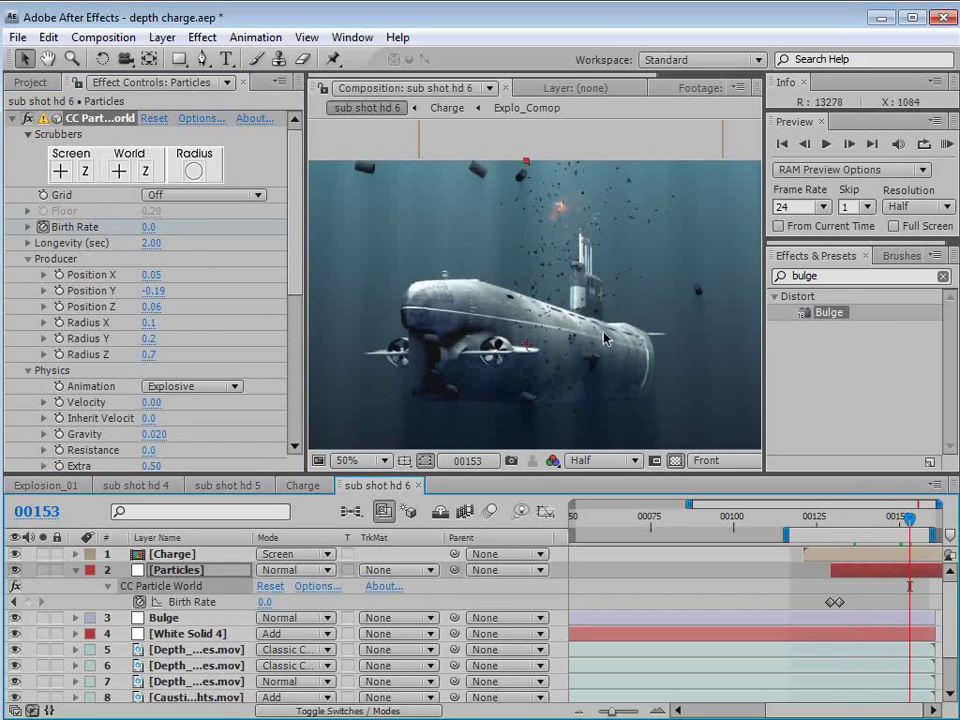
# Step: Set the Birth Rate keyframe at frame 129 to 1.5 and the particles' Max Opacity to 45%
pyautogui.click(830, 520)
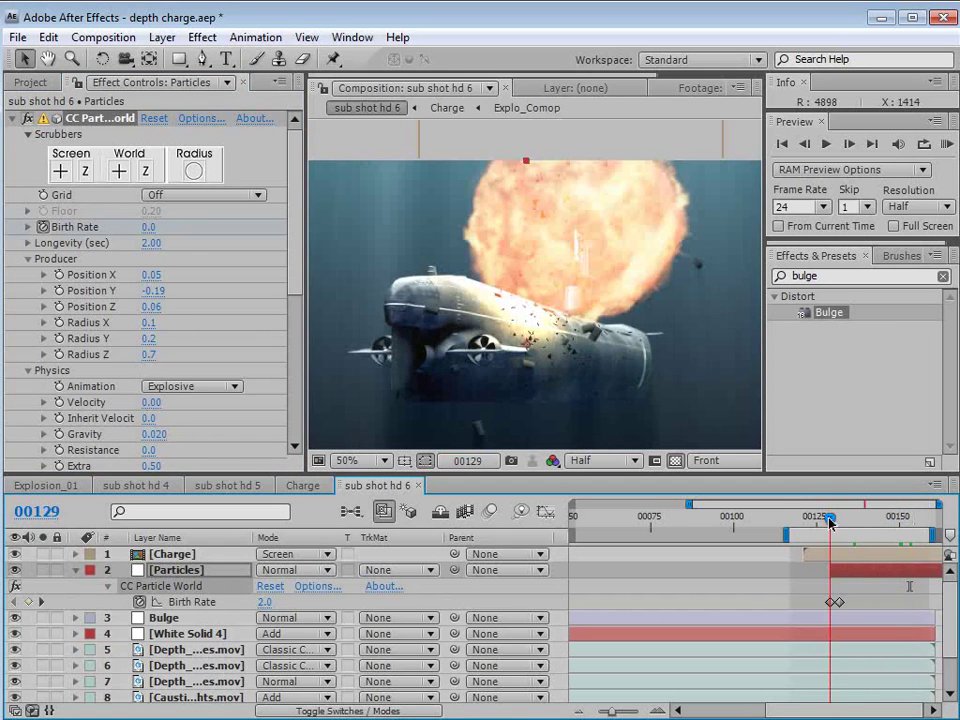
pyautogui.press('=')
pyautogui.press('=')
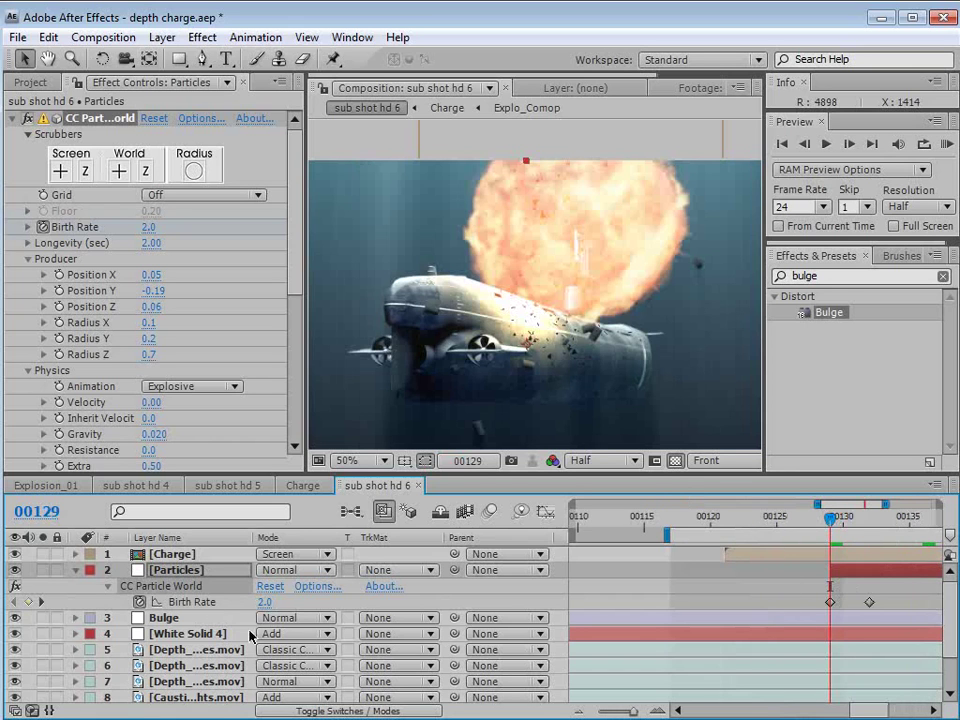
pyautogui.click(290, 604)
pyautogui.write('1.5')
pyautogui.press('Return')
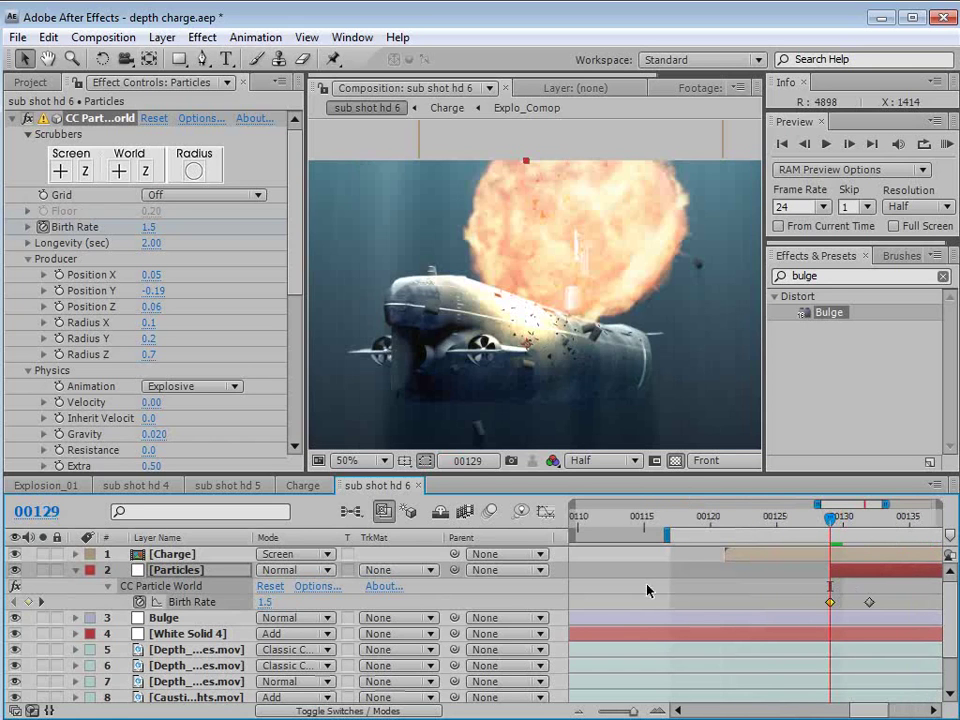
pyautogui.press('space')
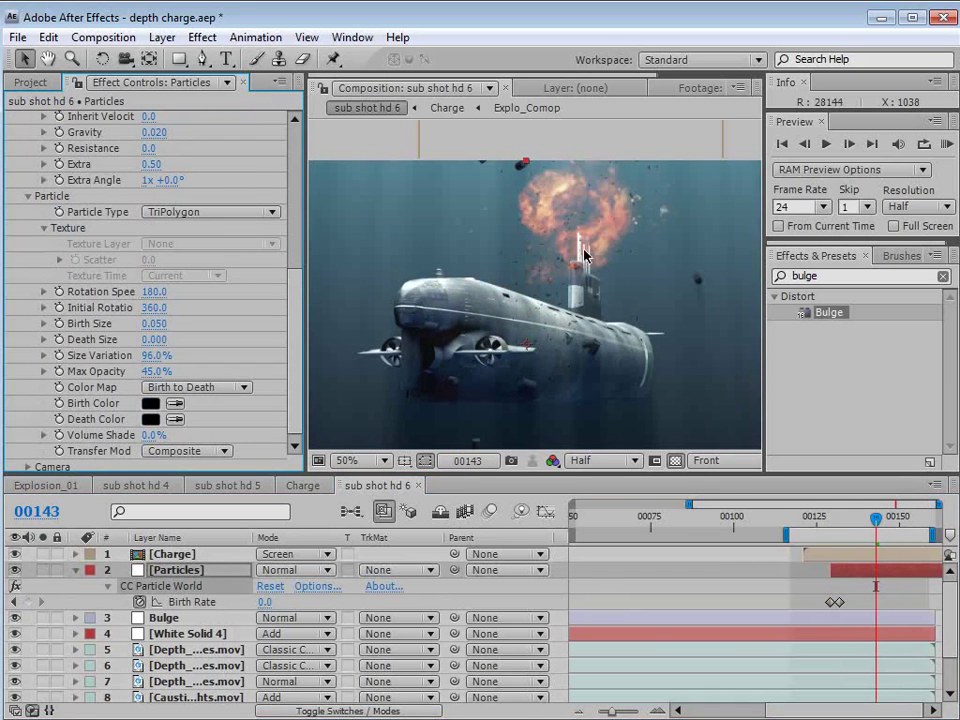
# Step: Apply Turbulent Displace to the Particles layer with an Amount of 20 and a Size of 79
pyautogui.moveTo(293, 293); pyautogui.dragTo(298, 210)
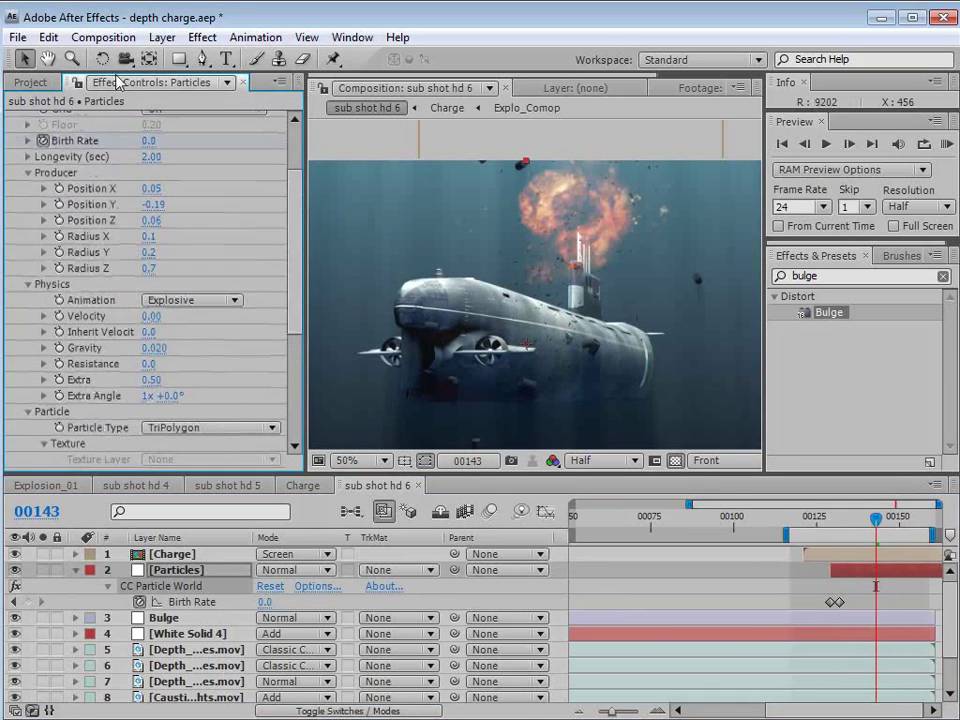
pyautogui.click(195, 38)
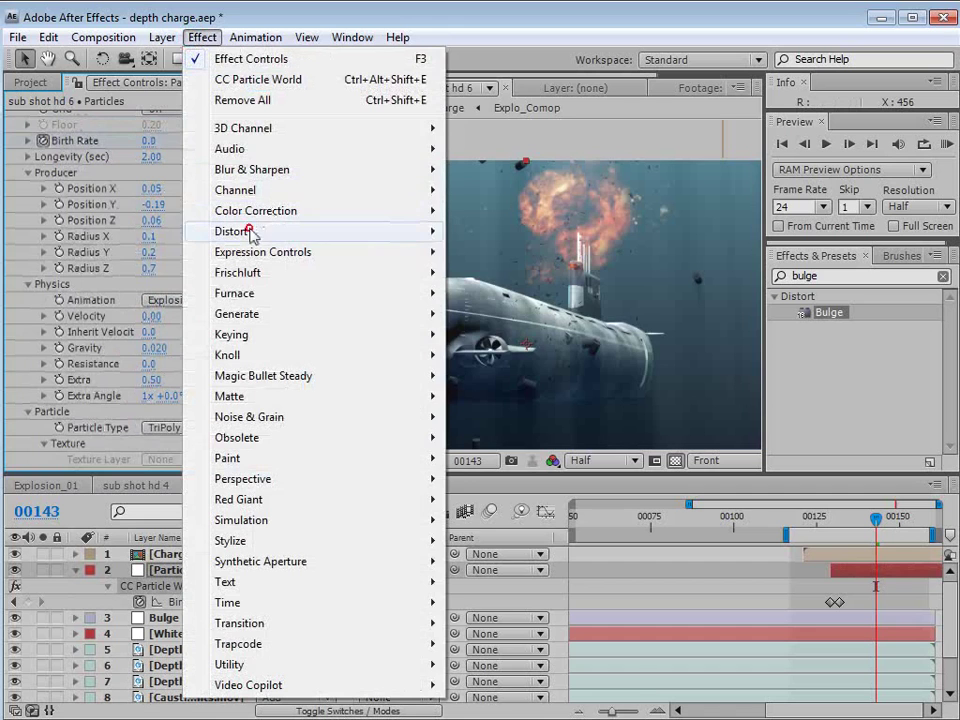
pyautogui.moveTo(245, 231)
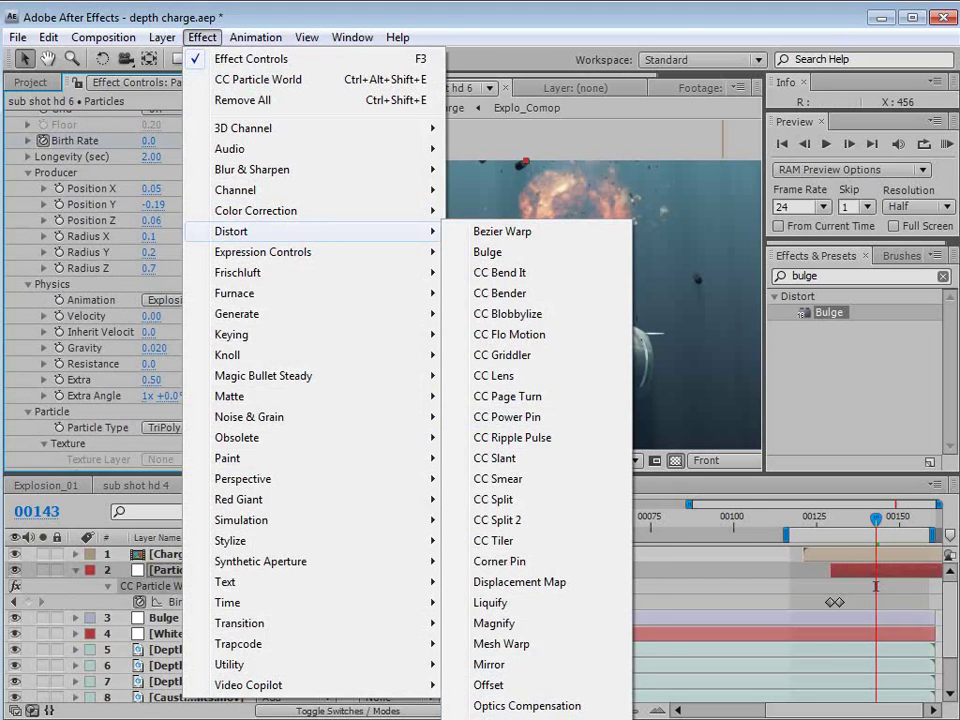
pyautogui.click(520, 719)
pyautogui.moveTo(175, 366); pyautogui.dragTo(620, 378)
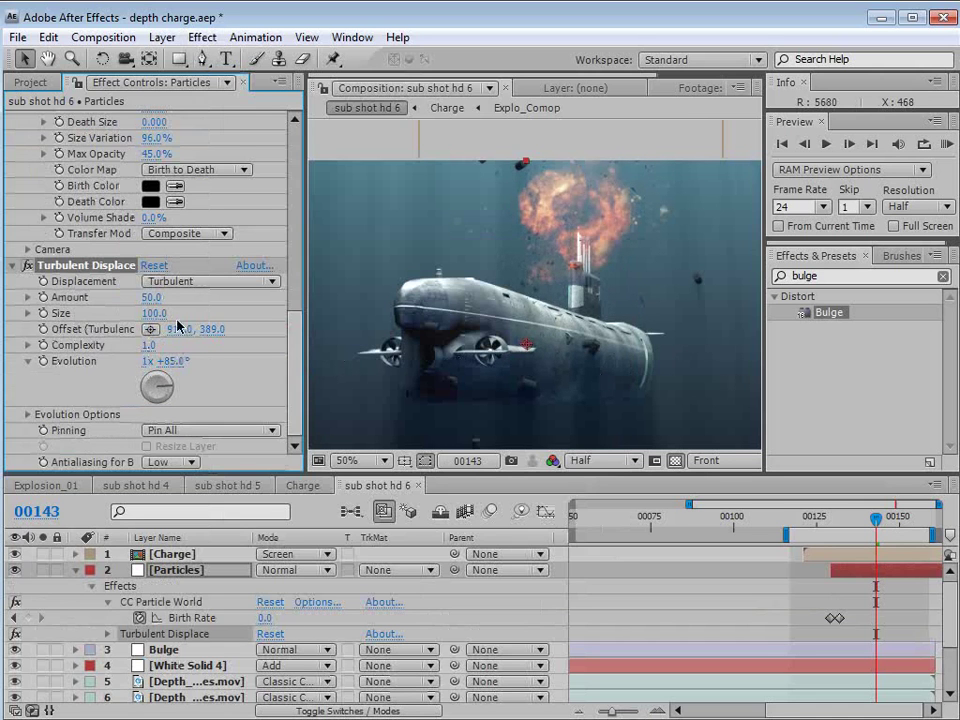
pyautogui.moveTo(150, 297)
pyautogui.mouseDown()
pyautogui.moveTo(132, 297)
pyautogui.moveTo(143, 316)
pyautogui.mouseUp()
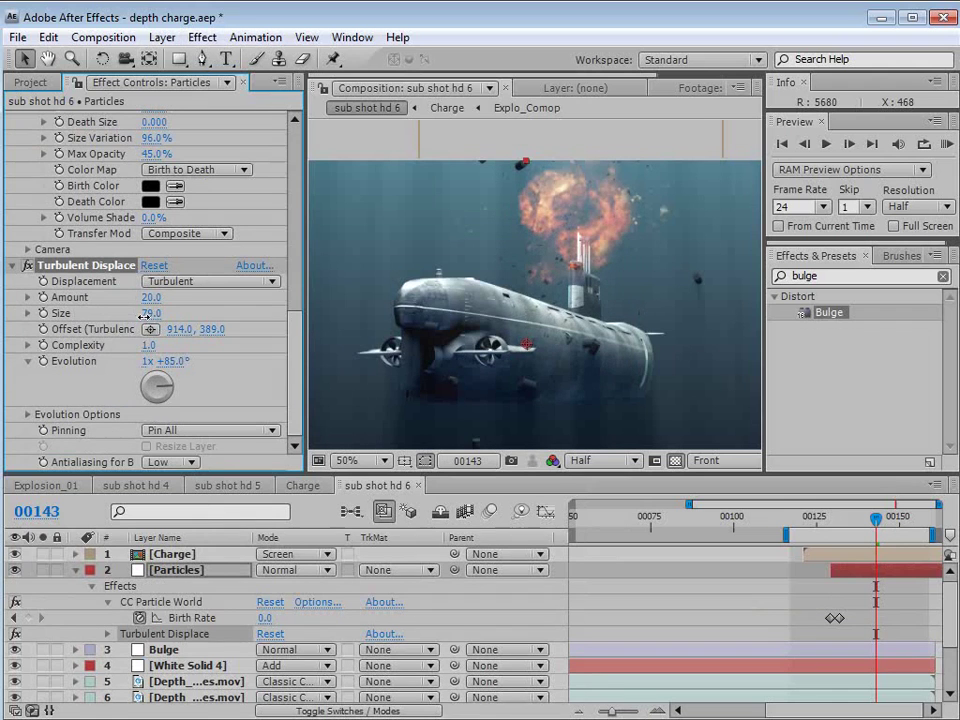
# Step: Animate Turbulent Displace's Evolution with the expression time*150 and scrub ahead to check it
pyautogui.keyDown('alt'); pyautogui.click(43, 362); pyautogui.keyUp('alt')
pyautogui.write('time*150')
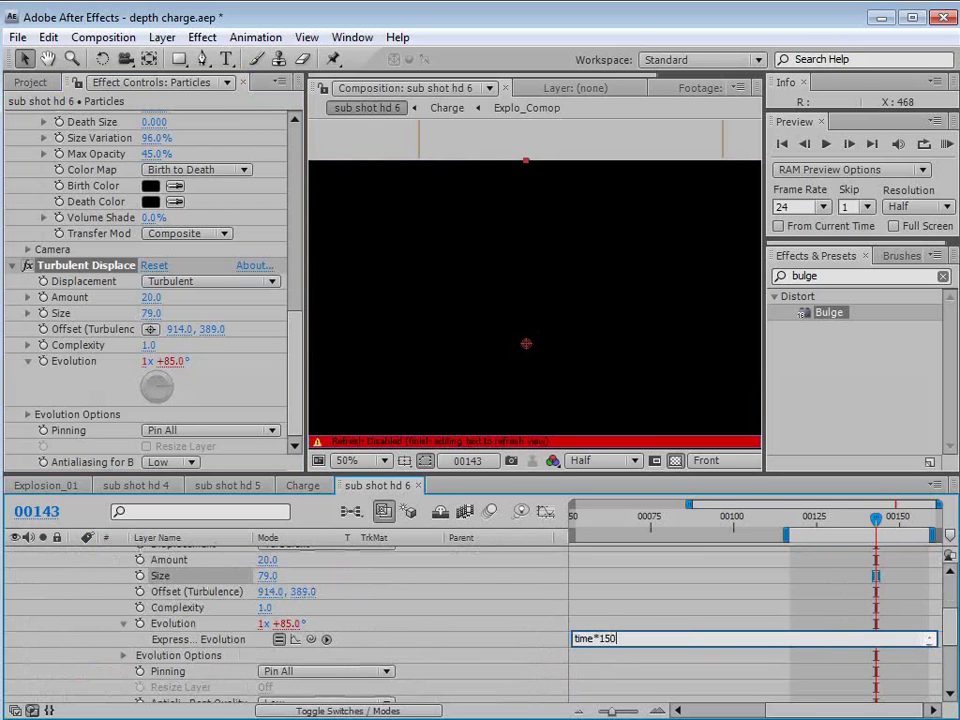
pyautogui.click(772, 566)
pyautogui.moveTo(873, 533); pyautogui.dragTo(910, 530)
# Step: Change the Evolution expression to time*200
pyautogui.click(615, 642)
pyautogui.click(626, 638)
pyautogui.press('BackSpace')
pyautogui.write('0')
pyautogui.press('KP_Enter')
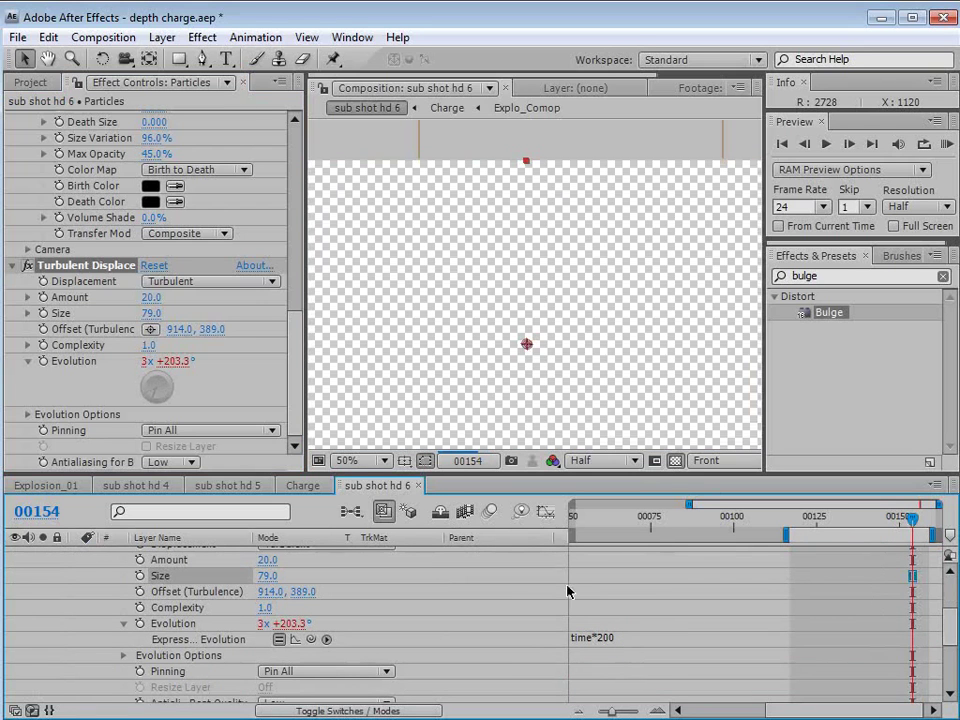
# Step: Set Turbulent Displace's Amount to 30 and Size to 87, and scrub through the explosion
pyautogui.moveTo(150, 299); pyautogui.dragTo(162, 315)
pyautogui.click(841, 514)
pyautogui.moveTo(841, 514); pyautogui.dragTo(894, 541)
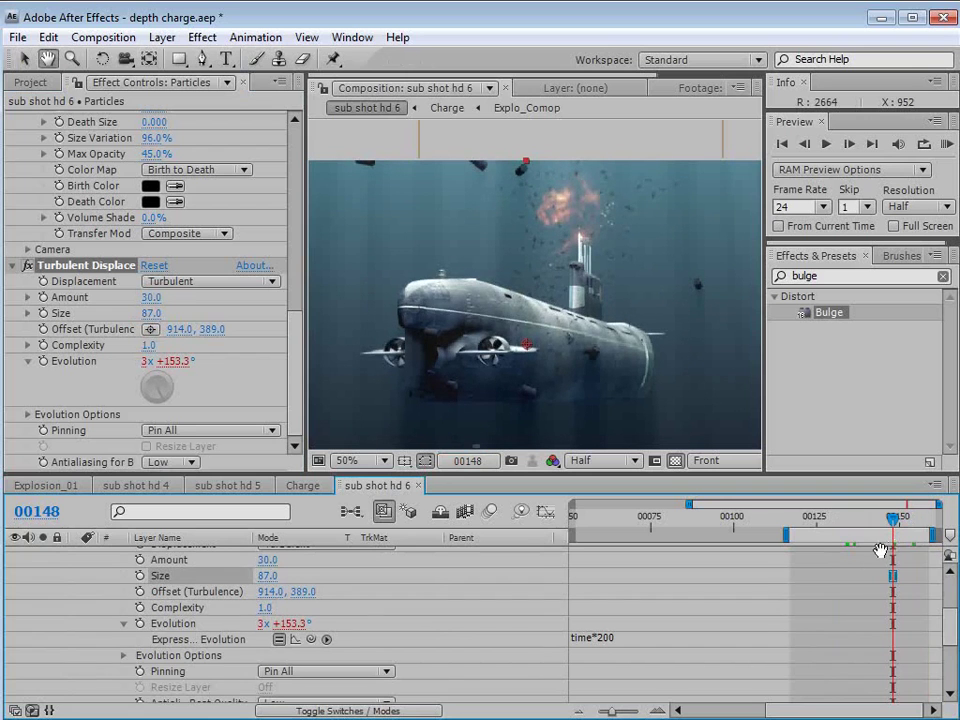
# Step: Extend the work area to the end of the composition and collapse the Particles layer's properties
pyautogui.scroll(1, 879, 553)
pyautogui.click(943, 535)
pyautogui.moveTo(893, 517); pyautogui.dragTo(945, 527)
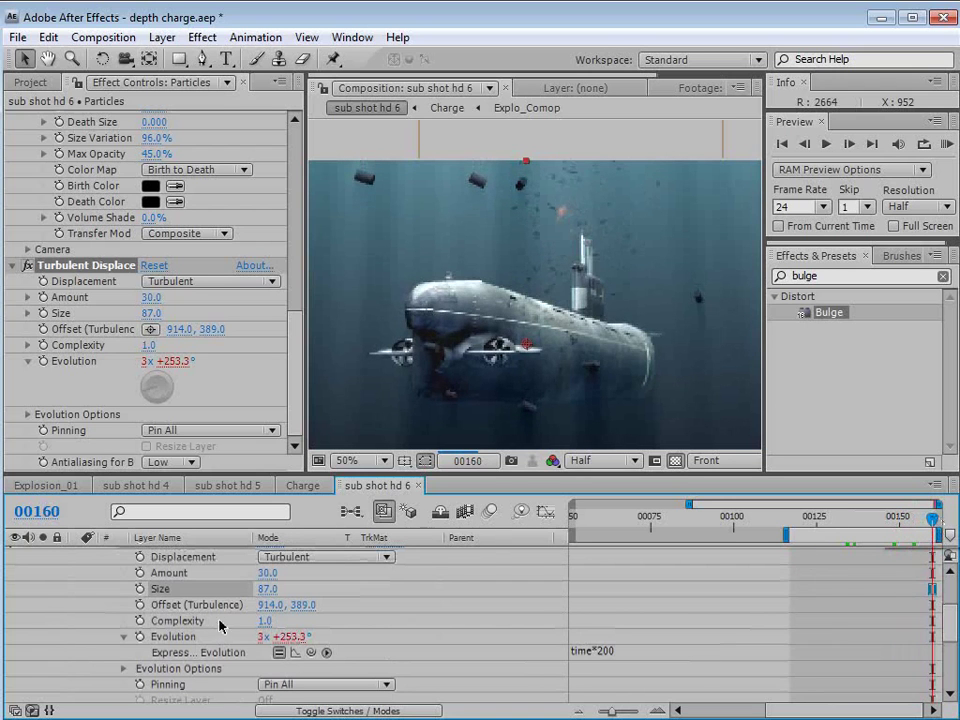
pyautogui.scroll(3, 113, 572)
pyautogui.click(75, 570)
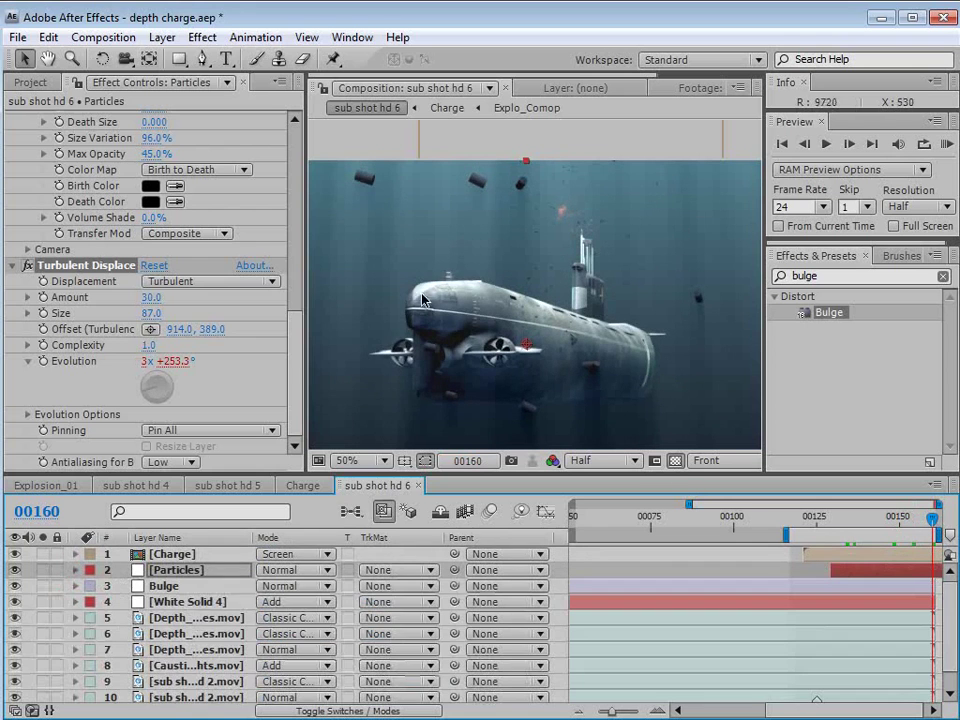
pyautogui.click(162, 37)
pyautogui.click(180, 60)
pyautogui.click(540, 79)
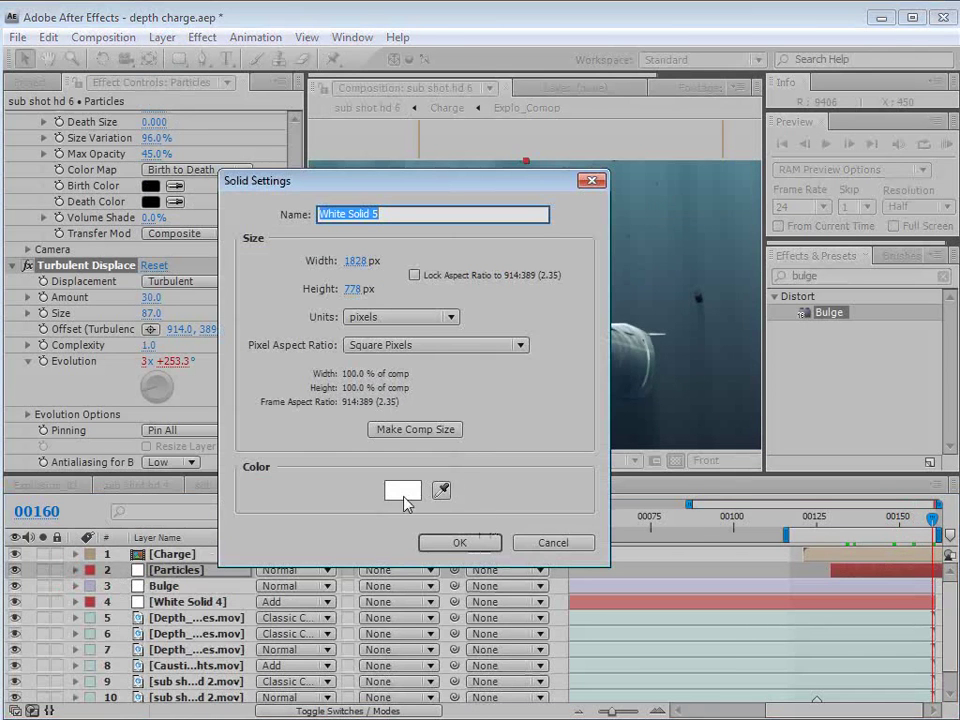
pyautogui.click(527, 547)
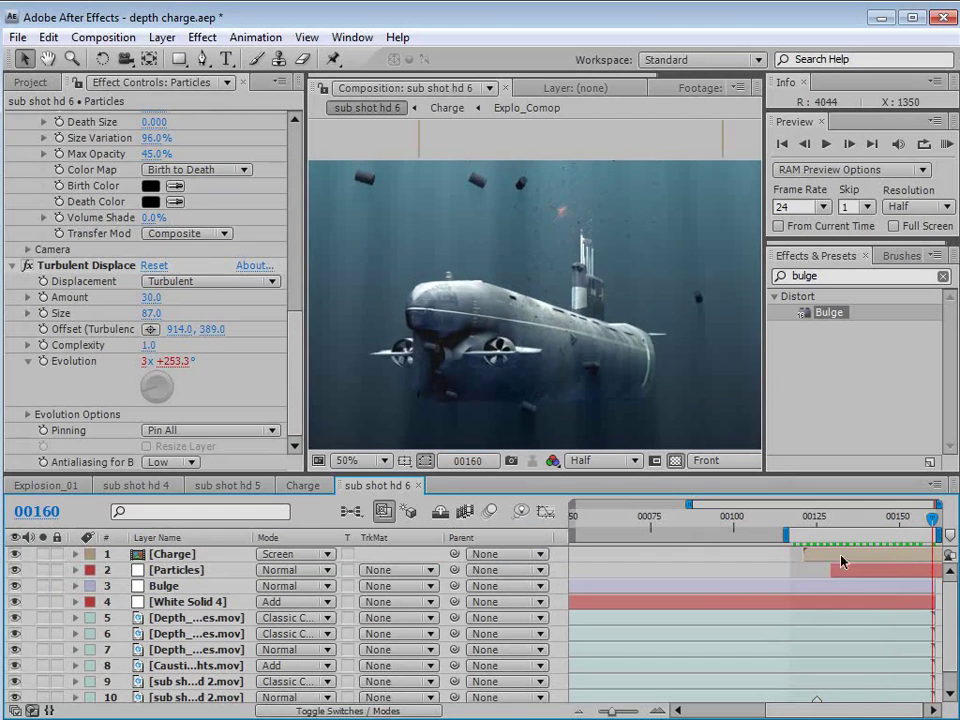
# Step: Set the Particles layer's Gravity to 0.001
pyautogui.moveTo(302, 326); pyautogui.dragTo(296, 221)
pyautogui.click(157, 237)
pyautogui.write('.001')
pyautogui.press('Return')
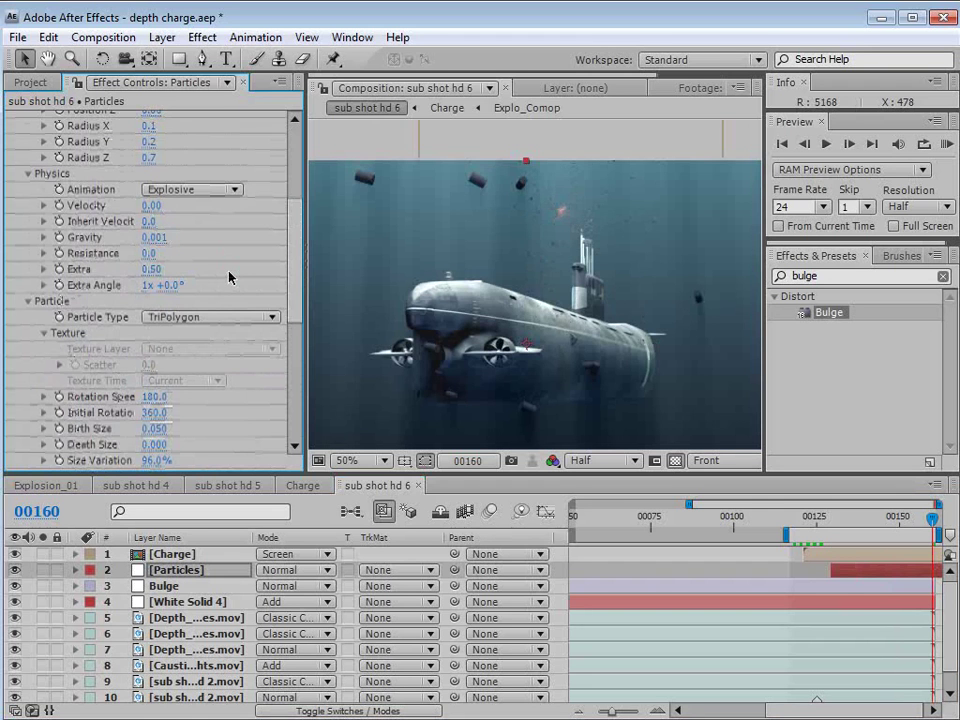
# Step: Preview the debris particles, set Turbulent Displace's Amount to 20 with a smaller Size, and preview the result again
pyautogui.press('KP_0')
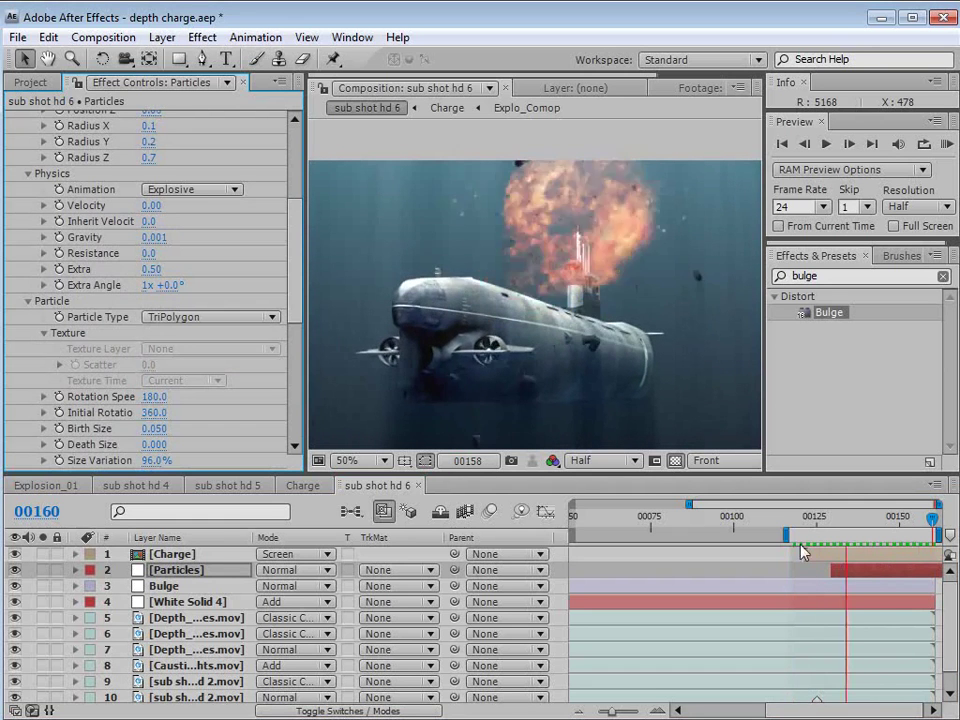
pyautogui.click(299, 353)
pyautogui.moveTo(299, 353); pyautogui.dragTo(295, 381)
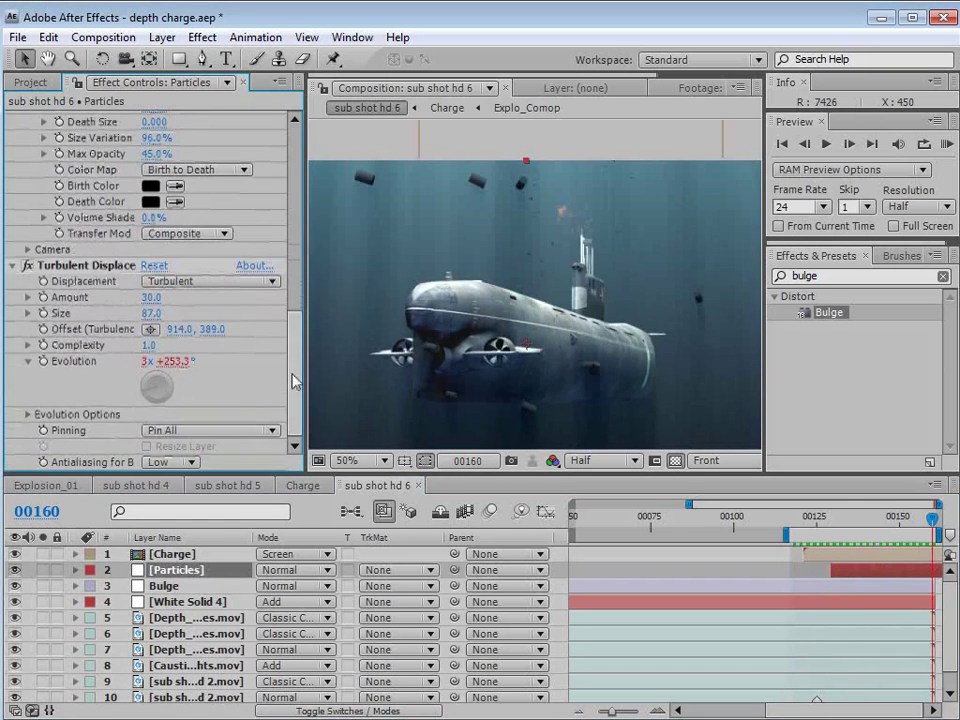
pyautogui.click(148, 299)
pyautogui.write('20')
pyautogui.press('Return')
pyautogui.press('KP_0')
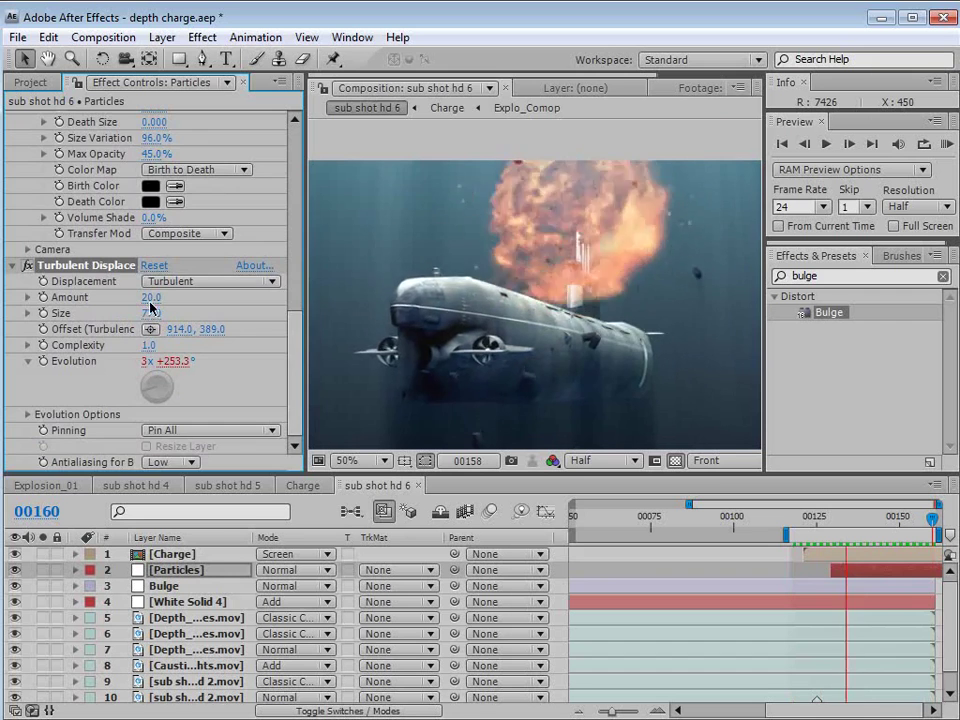
pyautogui.press('space')
# Step: Set the Particles layer's Gravity to 0.004 and preview the debris motion
pyautogui.moveTo(299, 363); pyautogui.dragTo(304, 255)
pyautogui.click(158, 237)
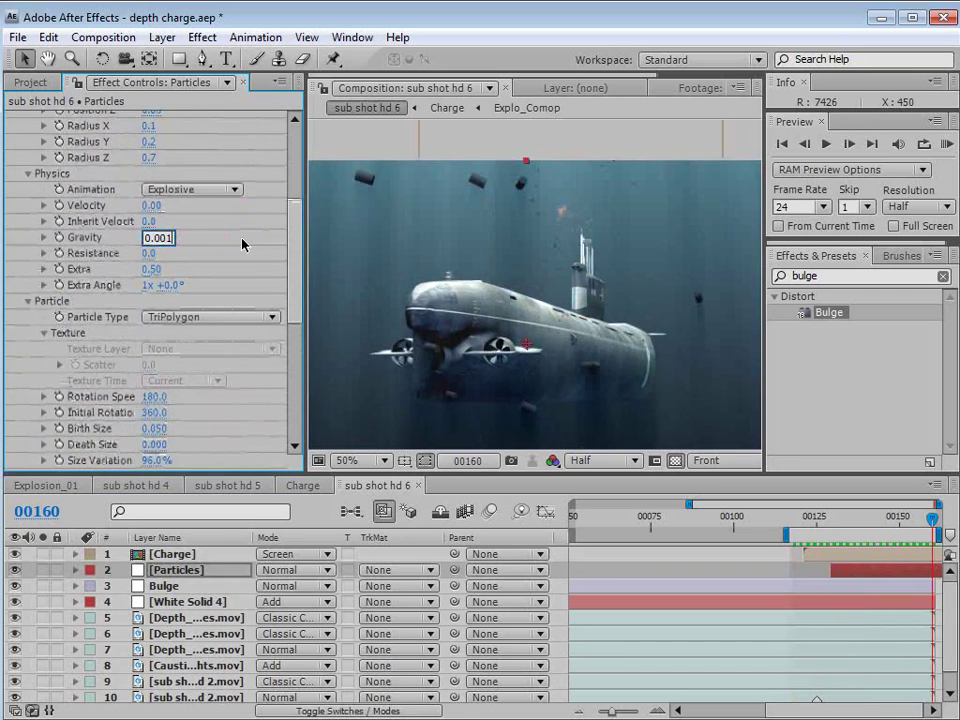
pyautogui.press('BackSpace')
pyautogui.write('4')
pyautogui.press('Return')
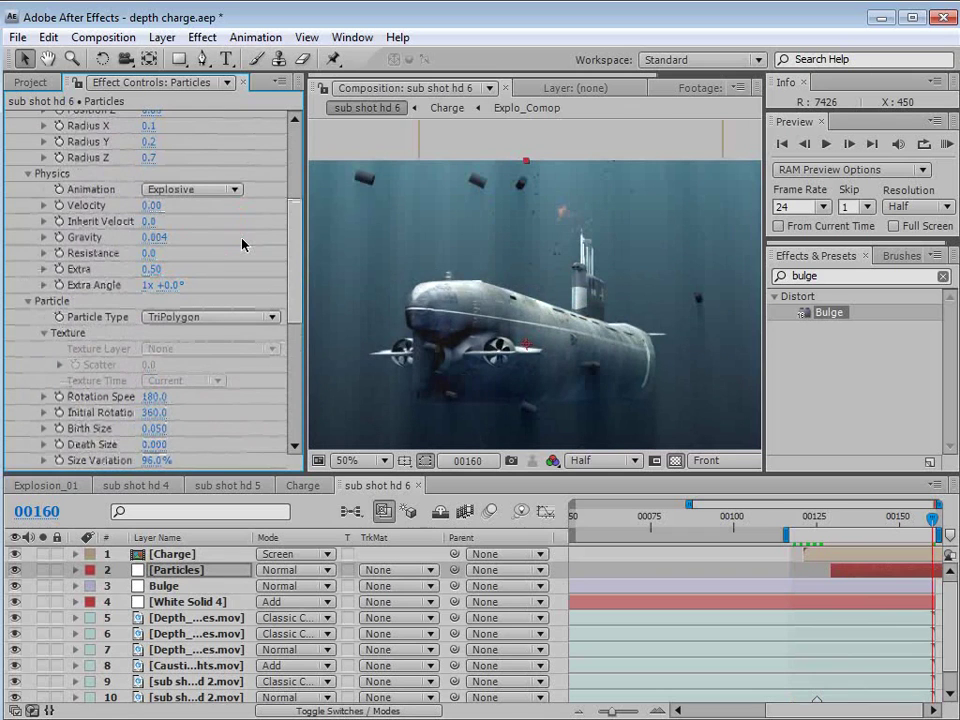
pyautogui.press('space')
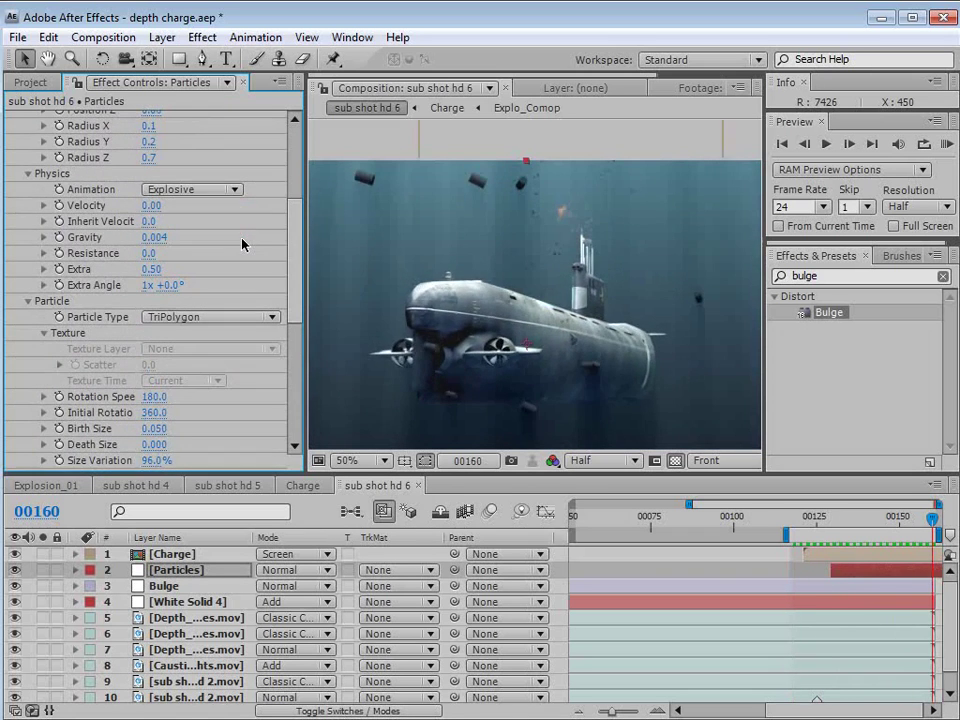
# Step: At frame 134, create a full-size solid in an orange based on the explosion's colour and set its blending mode to Add
pyautogui.moveTo(861, 519); pyautogui.dragTo(846, 521)
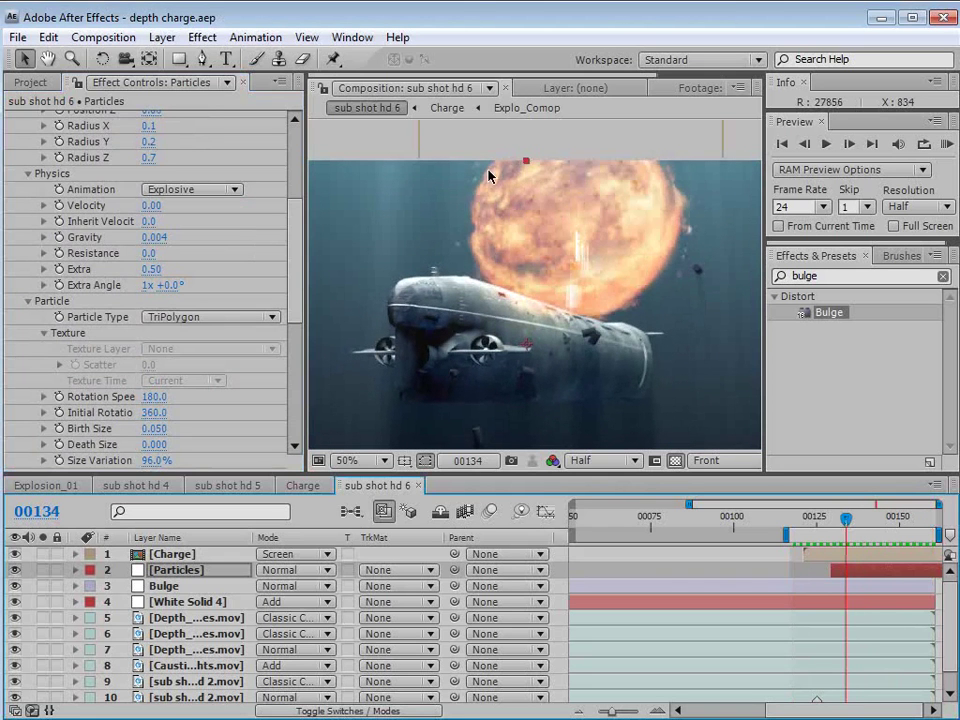
pyautogui.click(162, 37)
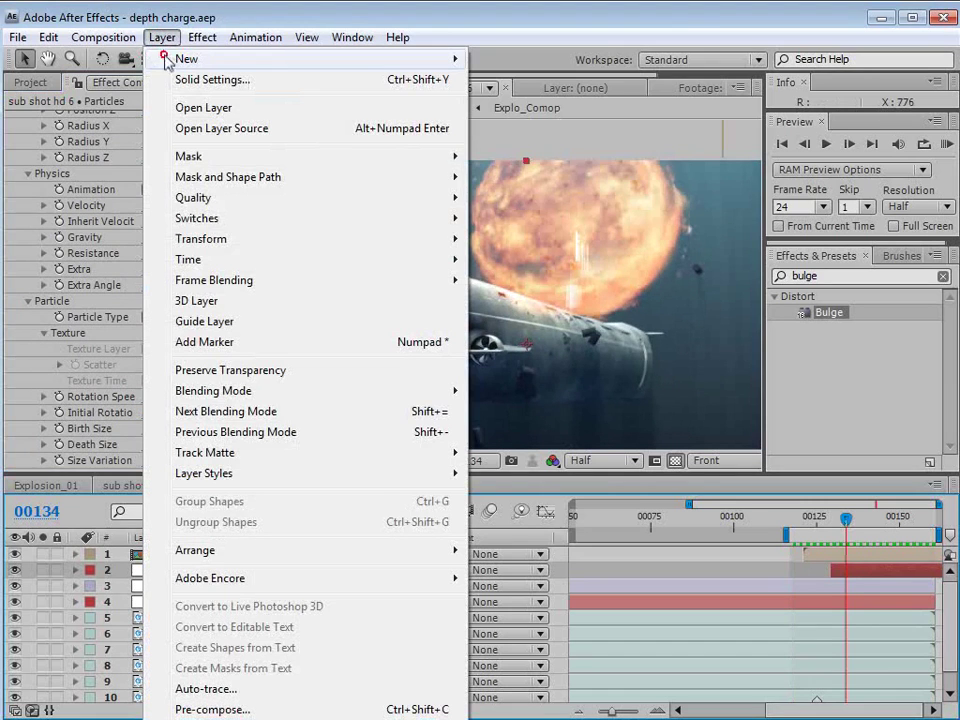
pyautogui.moveTo(168, 60)
pyautogui.click(510, 79)
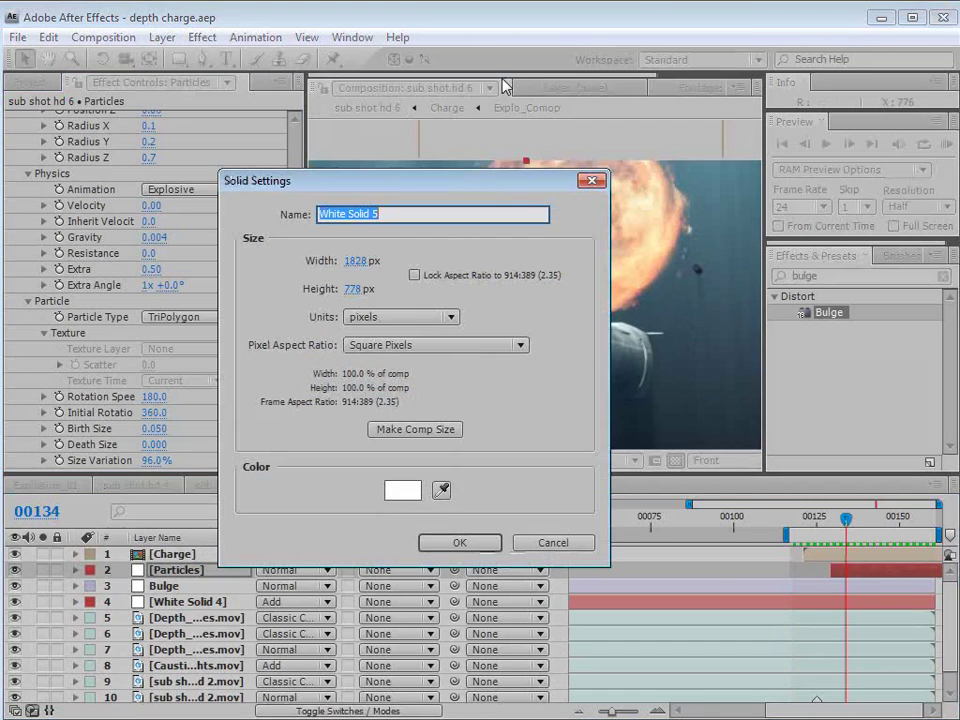
pyautogui.click(441, 490)
pyautogui.click(664, 199)
pyautogui.click(395, 494)
pyautogui.click(422, 413)
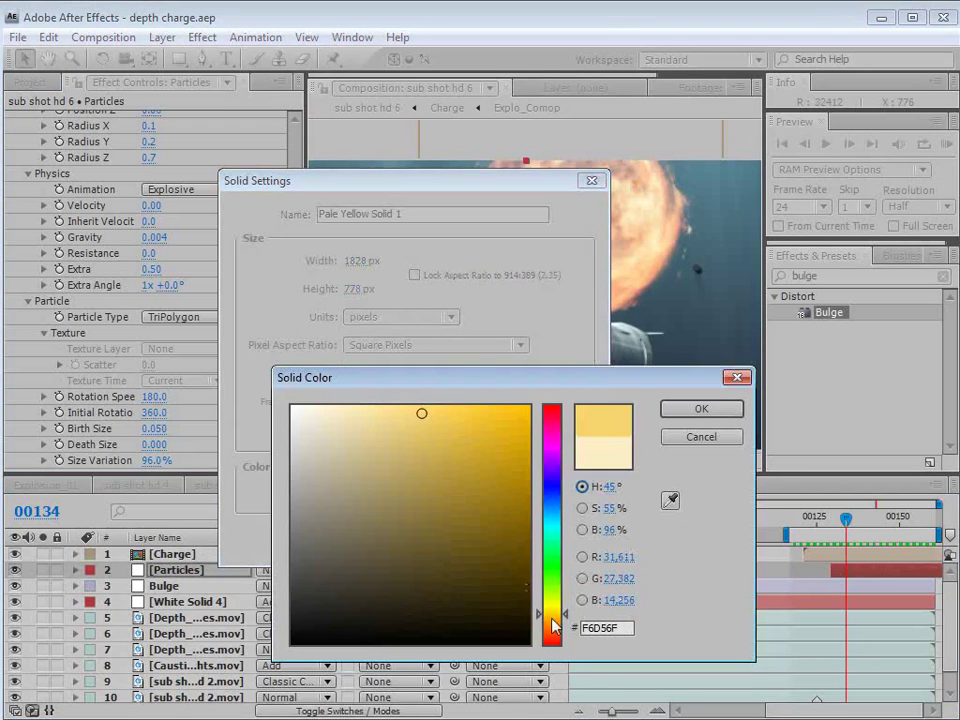
pyautogui.click(553, 623)
pyautogui.click(701, 408)
pyautogui.click(453, 548)
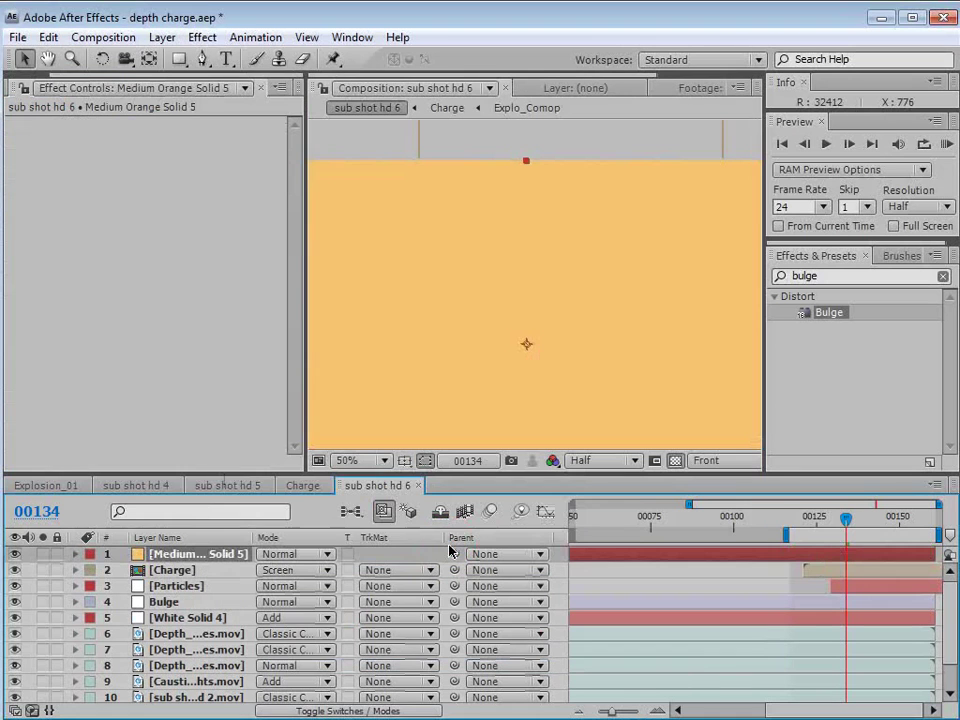
pyautogui.click(285, 553)
pyautogui.click(343, 659)
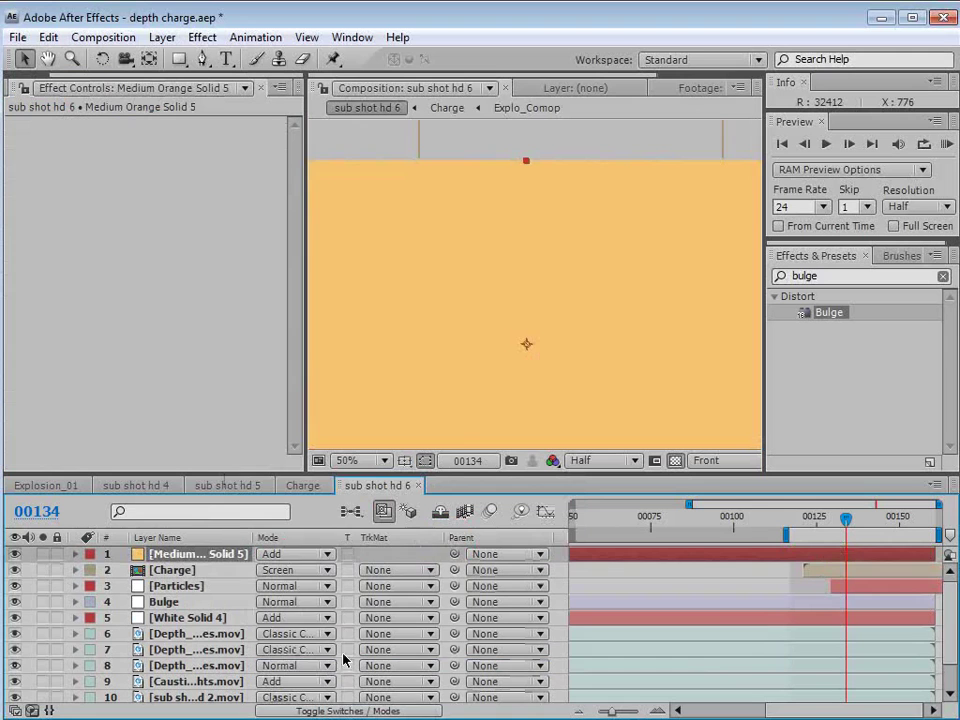
# Step: Draw a wide elliptical mask around the explosion on the orange solid, feather it 785 pixels, and pull its upper point down toward the frame edge
pyautogui.press('t')
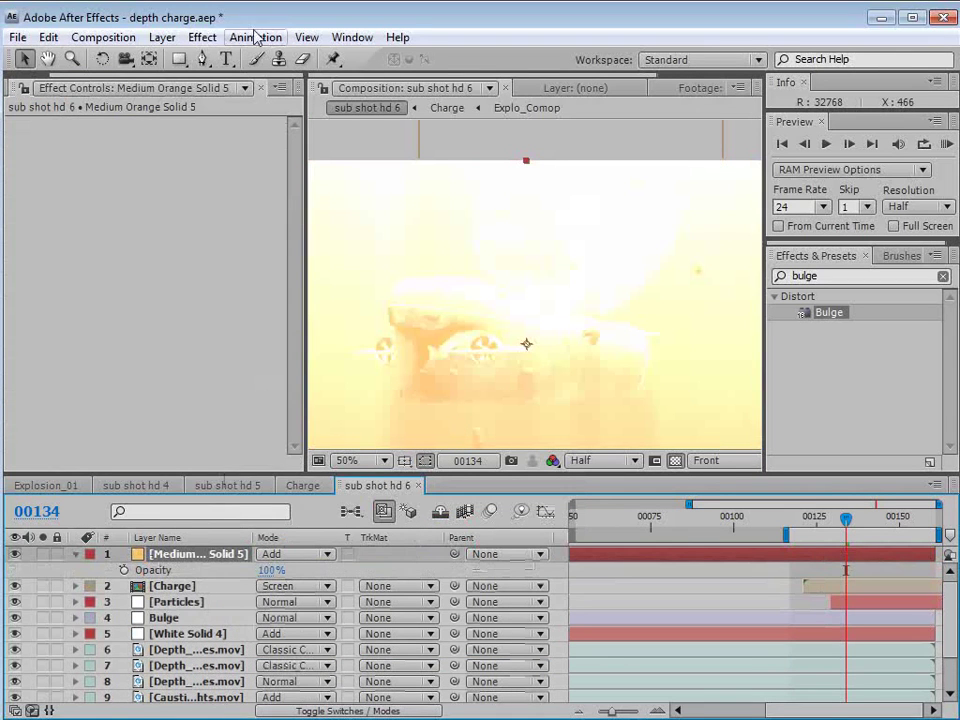
pyautogui.moveTo(185, 63); pyautogui.dragTo(274, 99)
pyautogui.scroll(-1, 570, 261)
pyautogui.moveTo(356, 158); pyautogui.dragTo(750, 325)
pyautogui.moveTo(300, 590); pyautogui.dragTo(950, 556)
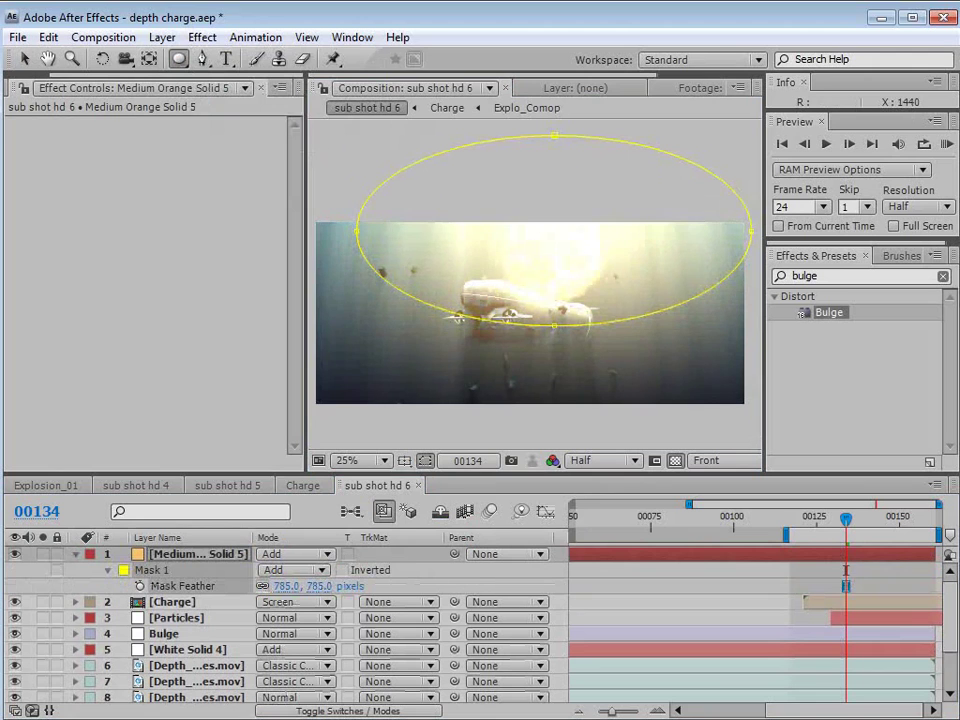
pyautogui.press('v')
pyautogui.moveTo(554, 136); pyautogui.dragTo(560, 208)
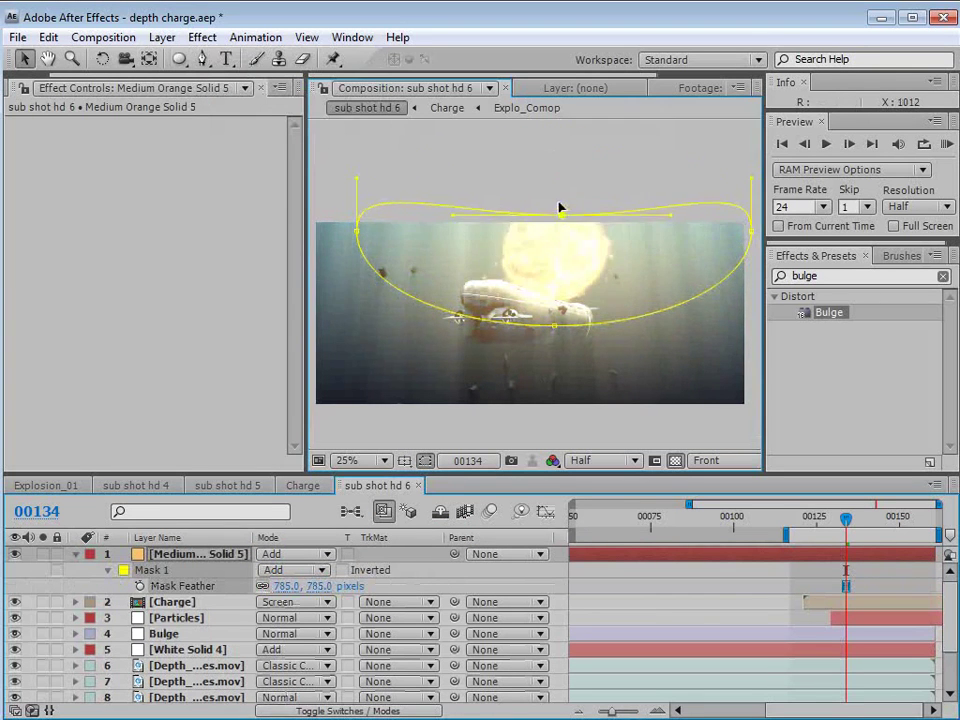
pyautogui.scroll(2, 553, 349)
# Step: Go to frame 125 and keyframe the orange solid's Opacity at 0%
pyautogui.press('t')
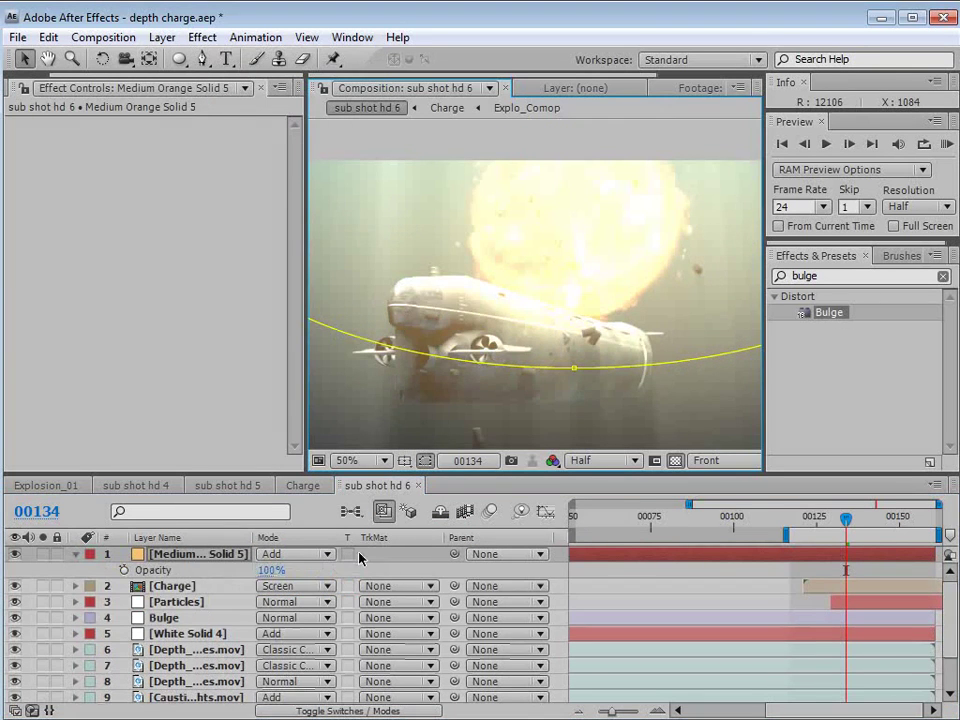
pyautogui.press('pageup')
pyautogui.press('pageup')
pyautogui.press('pageup')
pyautogui.press('pageup')
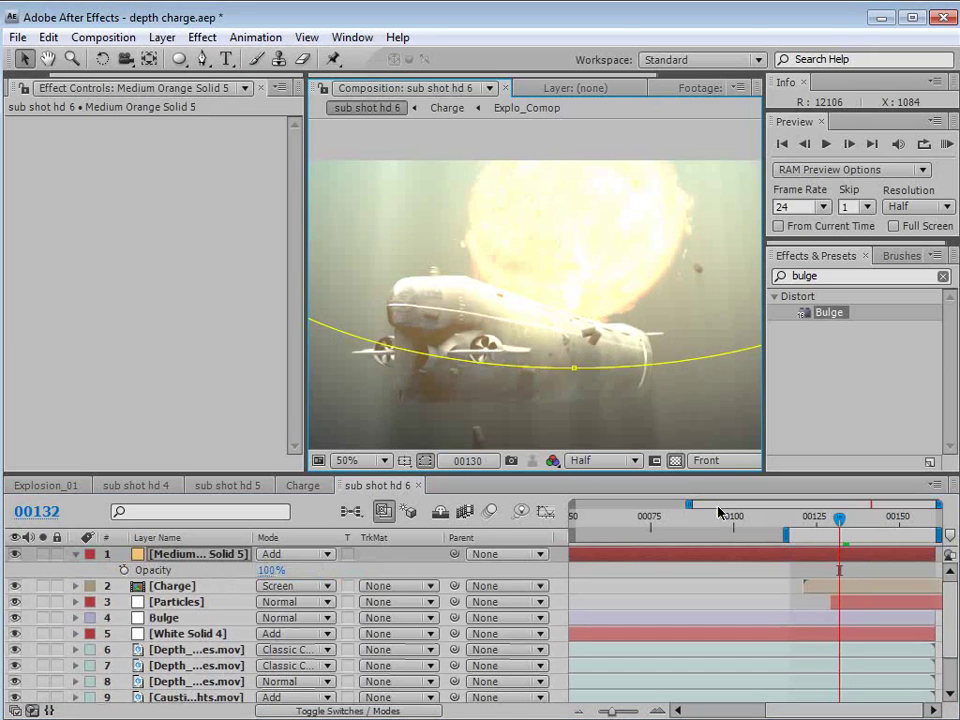
pyautogui.press('pageup')
pyautogui.press('pageup')
pyautogui.press('pageup')
pyautogui.press('pageup')
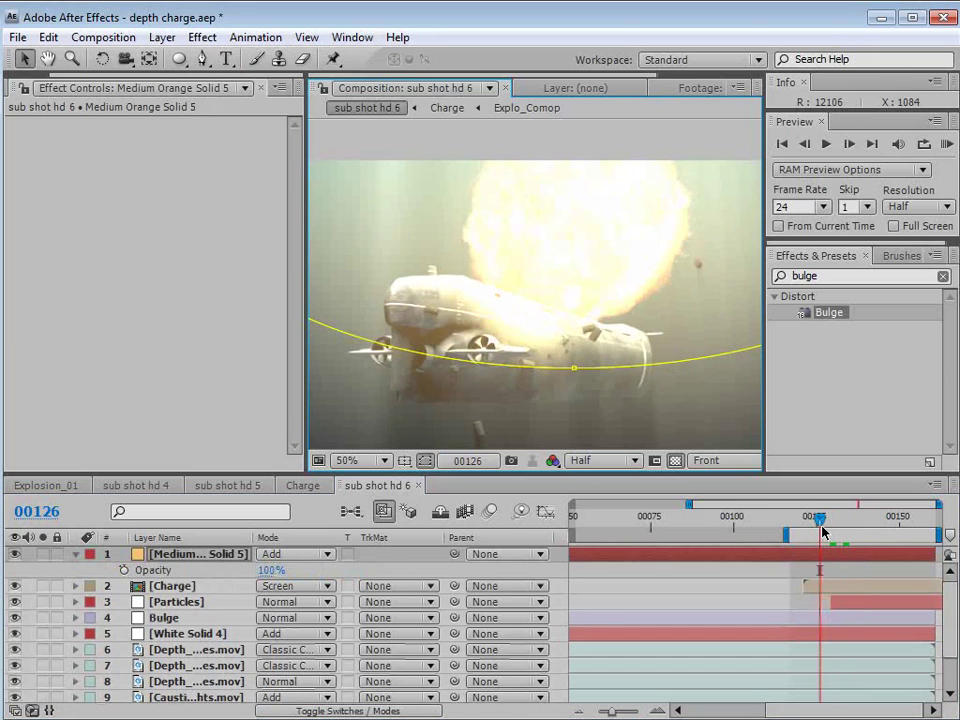
pyautogui.press('pageup')
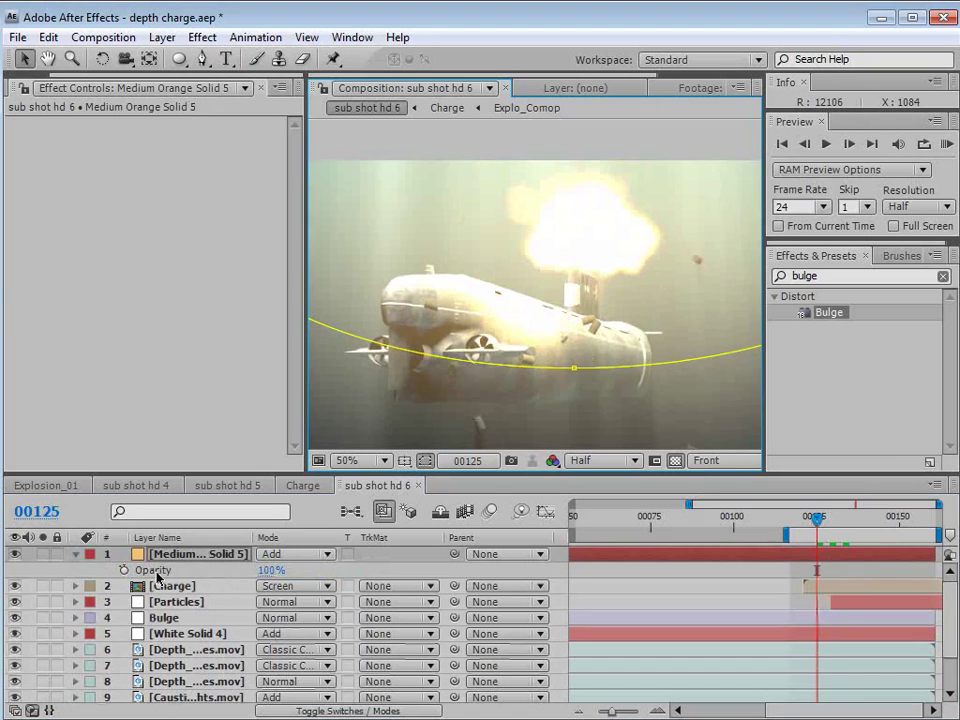
pyautogui.click(268, 570)
pyautogui.write('0')
pyautogui.press('Return')
pyautogui.click(123, 570)
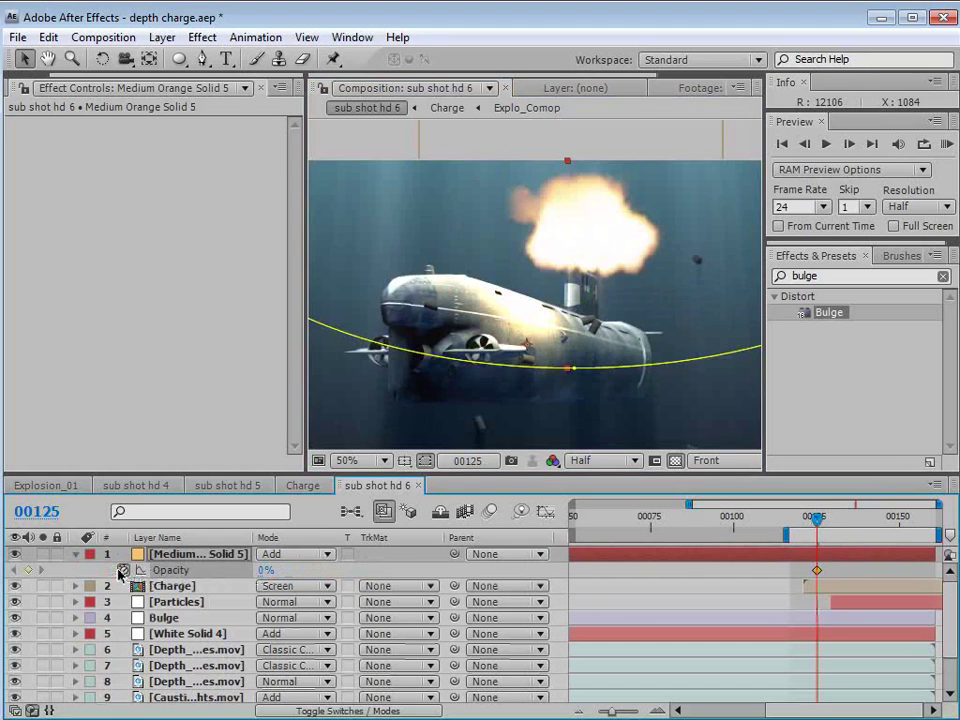
# Step: Keyframe the orange solid's Opacity at 100% on frame 127 and 20% on frame 129
pyautogui.press('pagedown')
pyautogui.press('pagedown')
pyautogui.click(265, 570)
pyautogui.write('100')
pyautogui.press('Return')
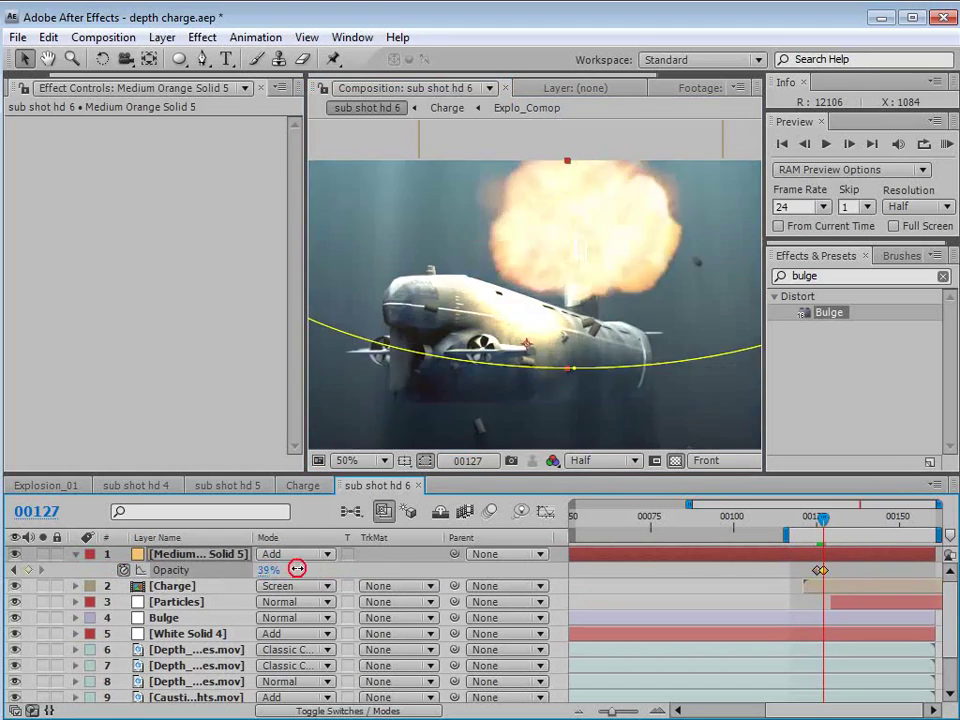
pyautogui.press('pagedown')
pyautogui.press('pagedown')
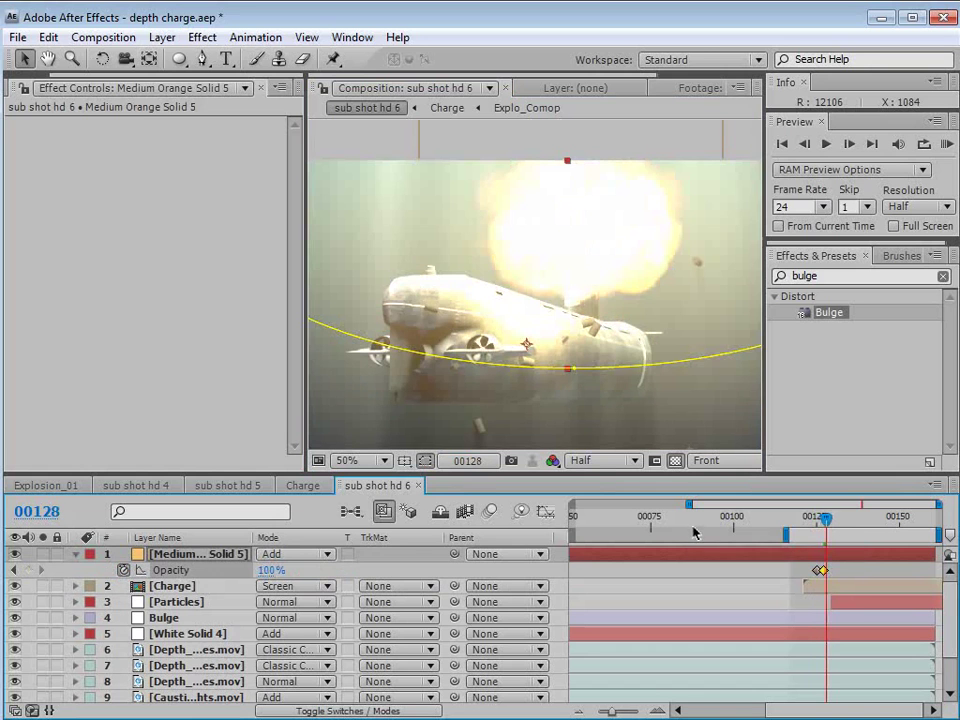
pyautogui.click(265, 572)
pyautogui.write('20')
pyautogui.press('Return')
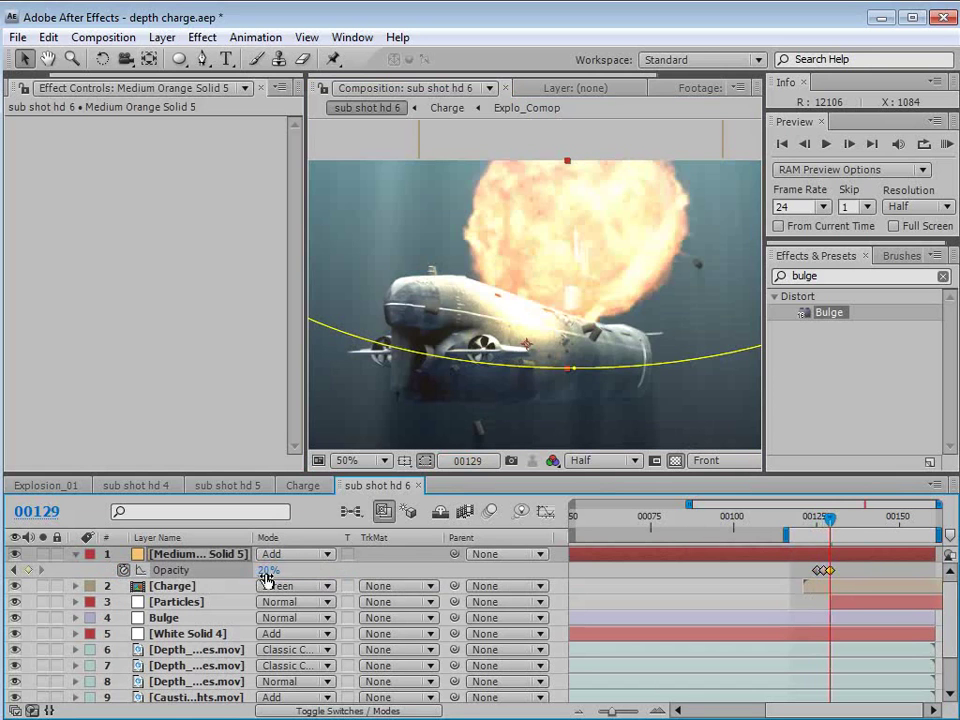
# Step: Keyframe the orange solid's Opacity at 0% on frame 138
pyautogui.press('pagedown')
pyautogui.press('pagedown')
pyautogui.press('pagedown')
pyautogui.press('pagedown')
pyautogui.press('pagedown')
pyautogui.press('pagedown')
pyautogui.press('pagedown')
pyautogui.press('pagedown')
pyautogui.press('pagedown')
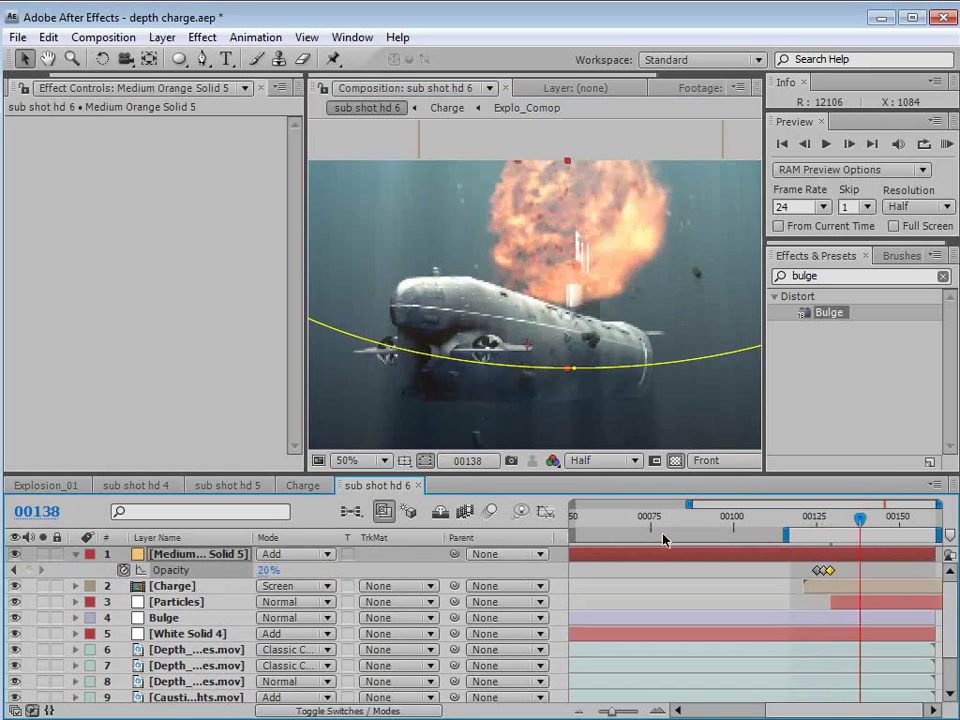
pyautogui.click(268, 570)
pyautogui.write('0')
pyautogui.press('Return')
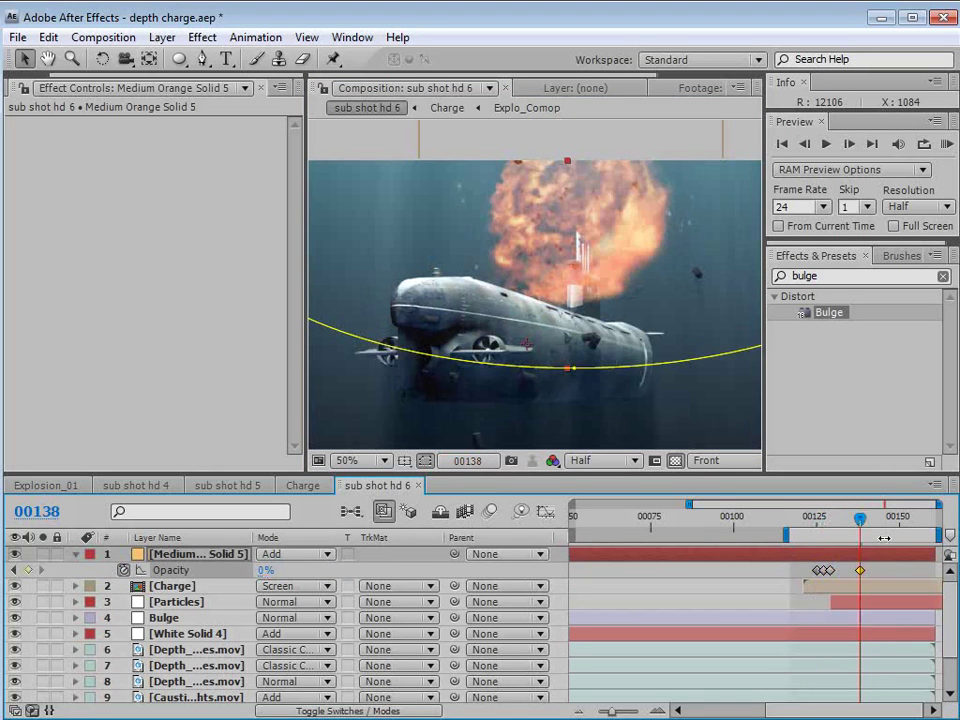
# Step: Preview the flash, shift the 100% Opacity keyframe to frame 126 and the 20% keyframe to frame 128, and check the frames around them
pyautogui.press('KP_0')
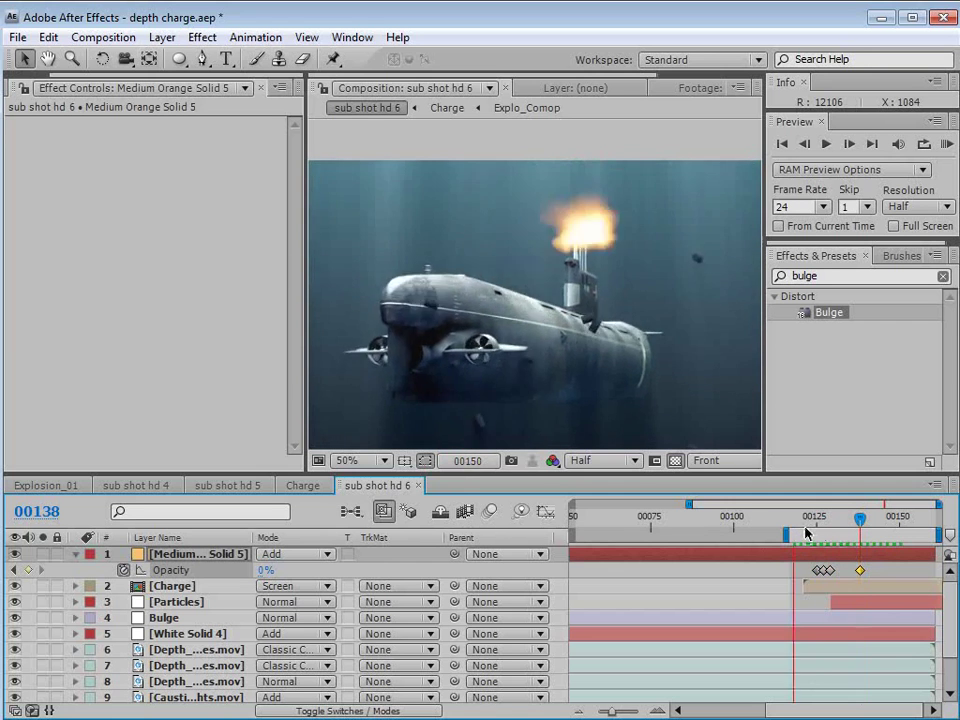
pyautogui.moveTo(811, 519); pyautogui.dragTo(822, 521)
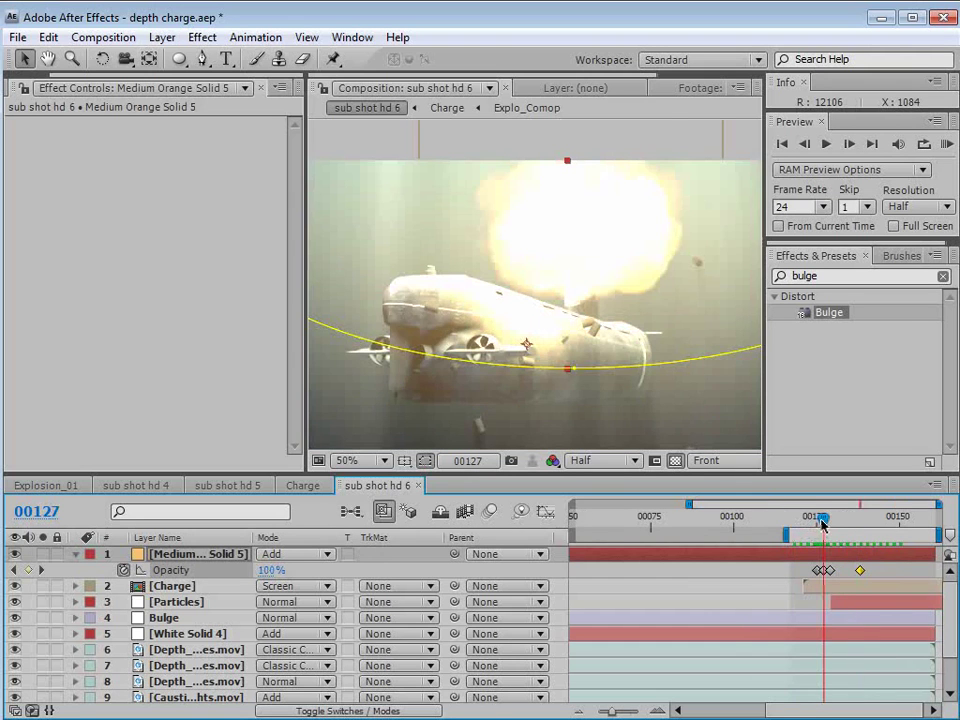
pyautogui.press('=')
pyautogui.press('=')
pyautogui.moveTo(795, 571); pyautogui.dragTo(823, 556)
pyautogui.click(796, 517)
pyautogui.click(784, 522)
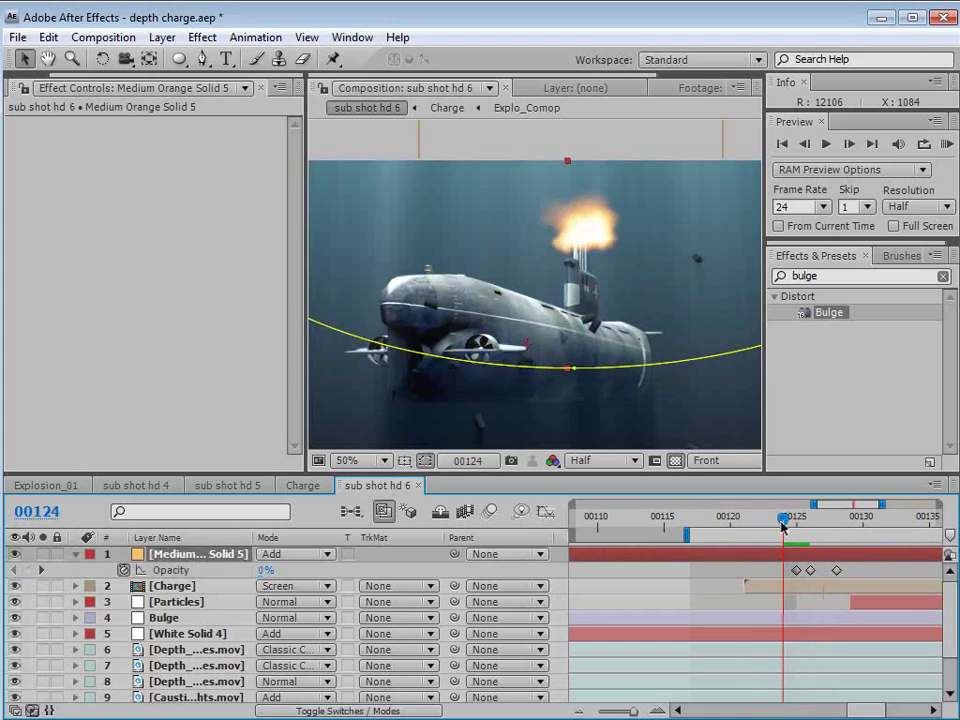
pyautogui.press('pagedown')
pyautogui.press('pagedown')
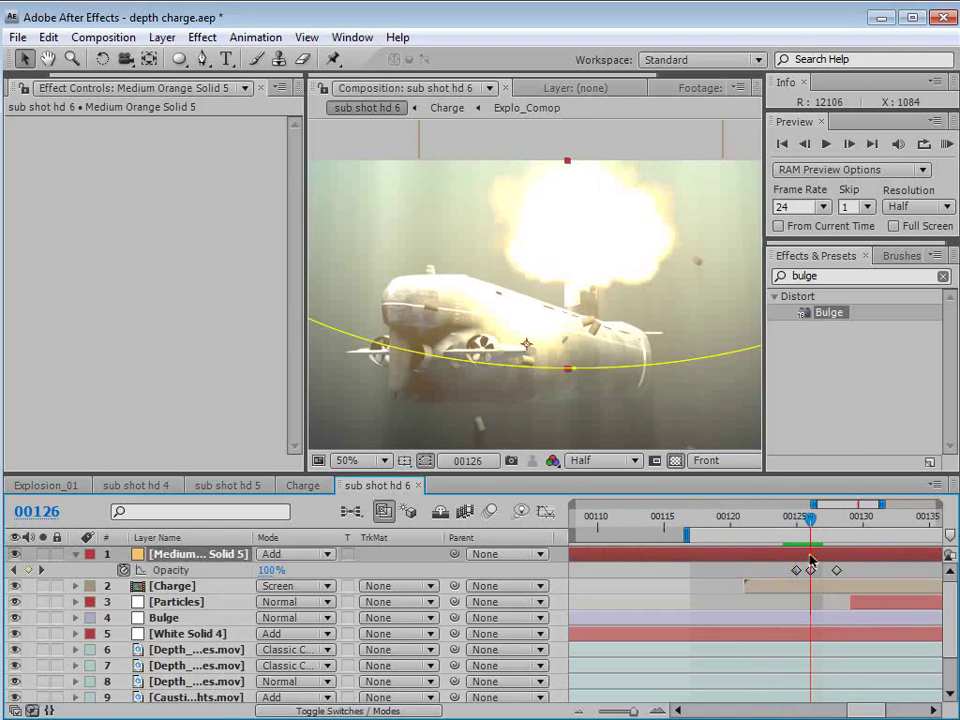
pyautogui.press('-')
pyautogui.press('-')
pyautogui.press('-')
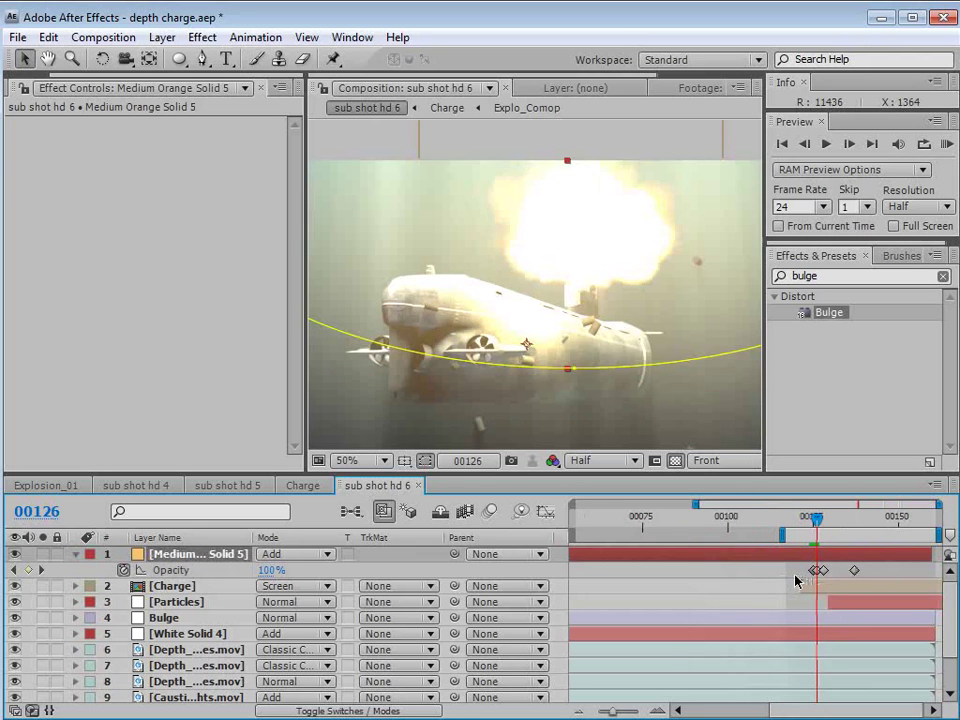
# Step: Preview the flash again and move the 20% Opacity keyframe one frame forward to frame 129
pyautogui.press('space')
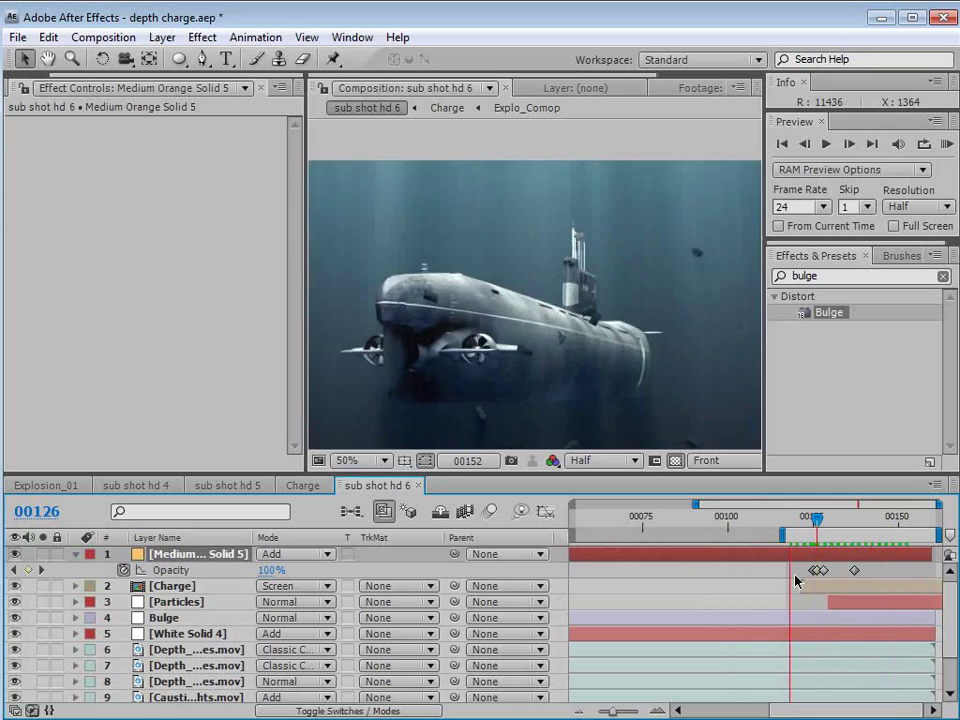
pyautogui.press('space')
pyautogui.click(826, 572)
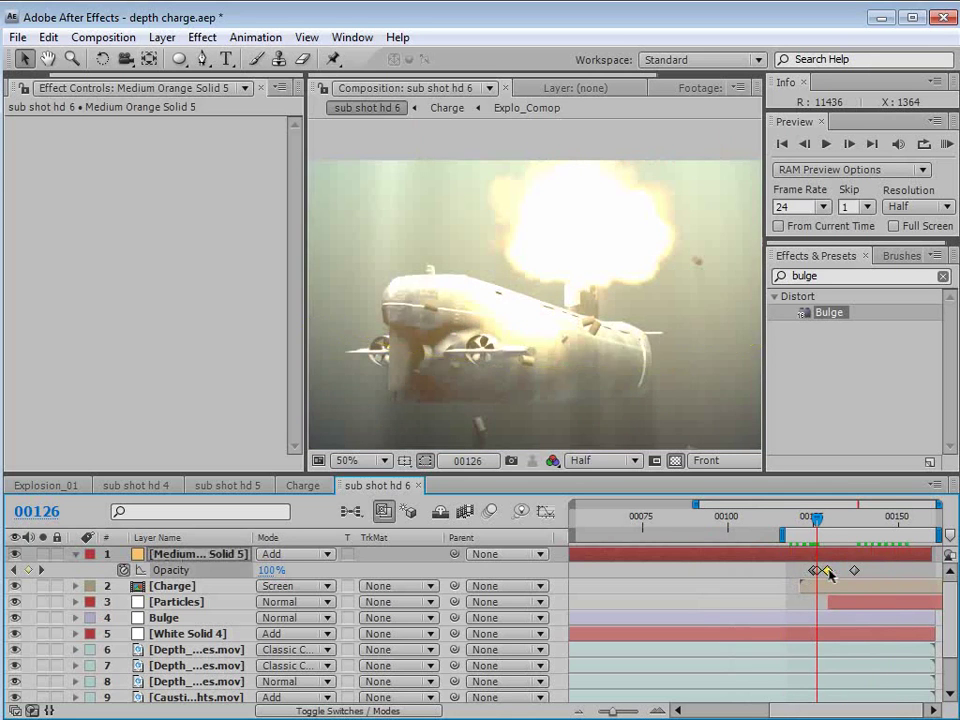
pyautogui.press('space')
# Step: Create a new orange solid layer above the flash solid, accepting the default solid settings
pyautogui.click(830, 587)
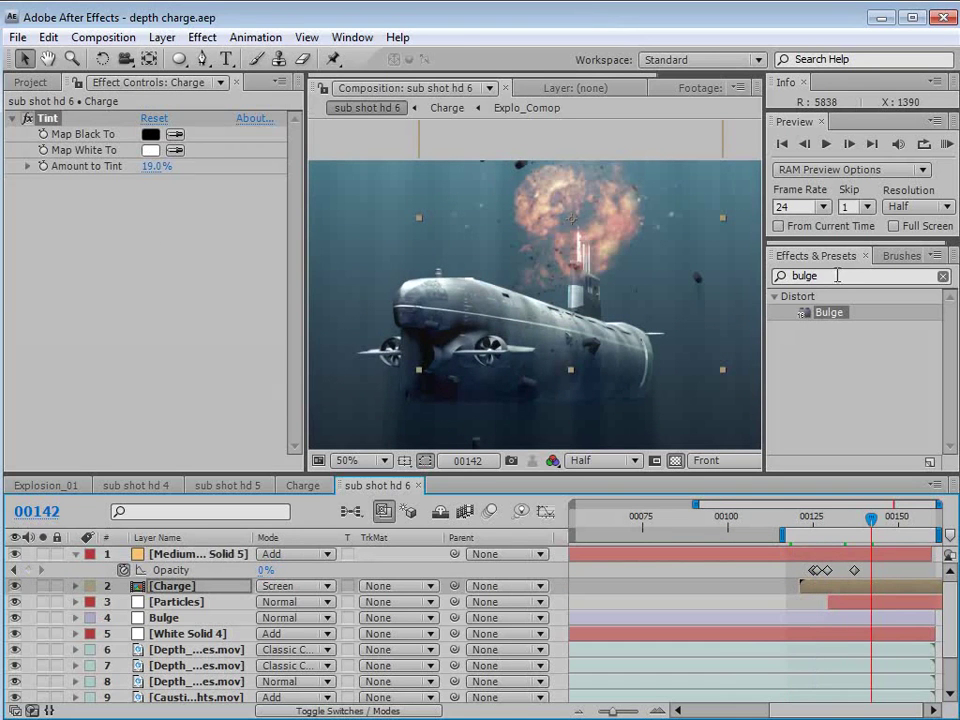
pyautogui.click(162, 37)
pyautogui.moveTo(430, 58)
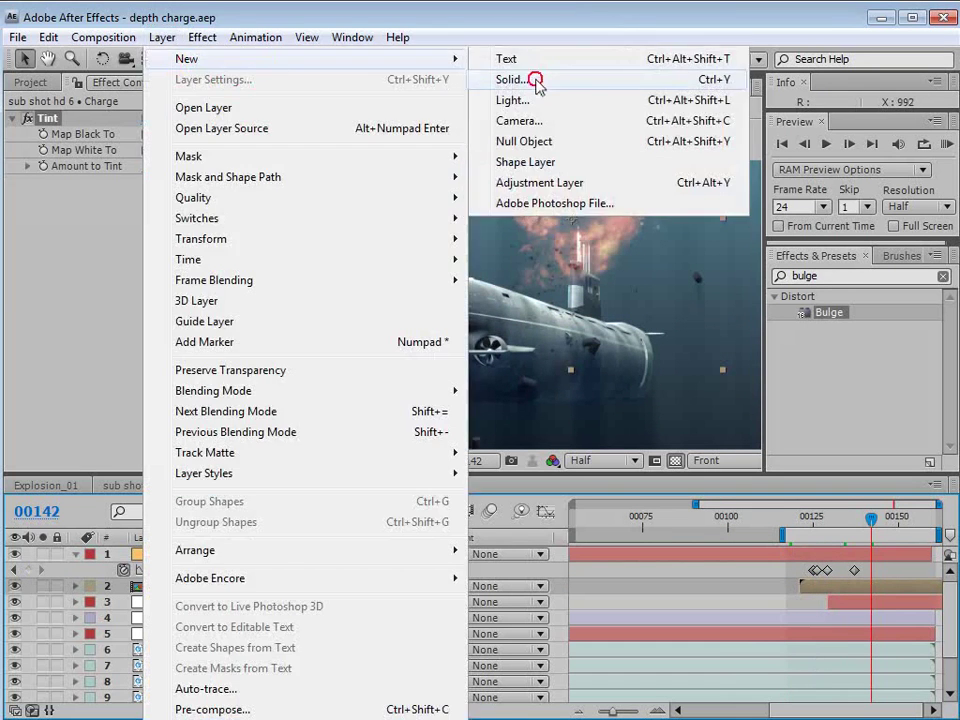
pyautogui.click(537, 82)
pyautogui.press('Return')
# Step: Find the Foam effect, apply it to the new orange solid and set its View to Rendered
pyautogui.doubleClick(822, 276)
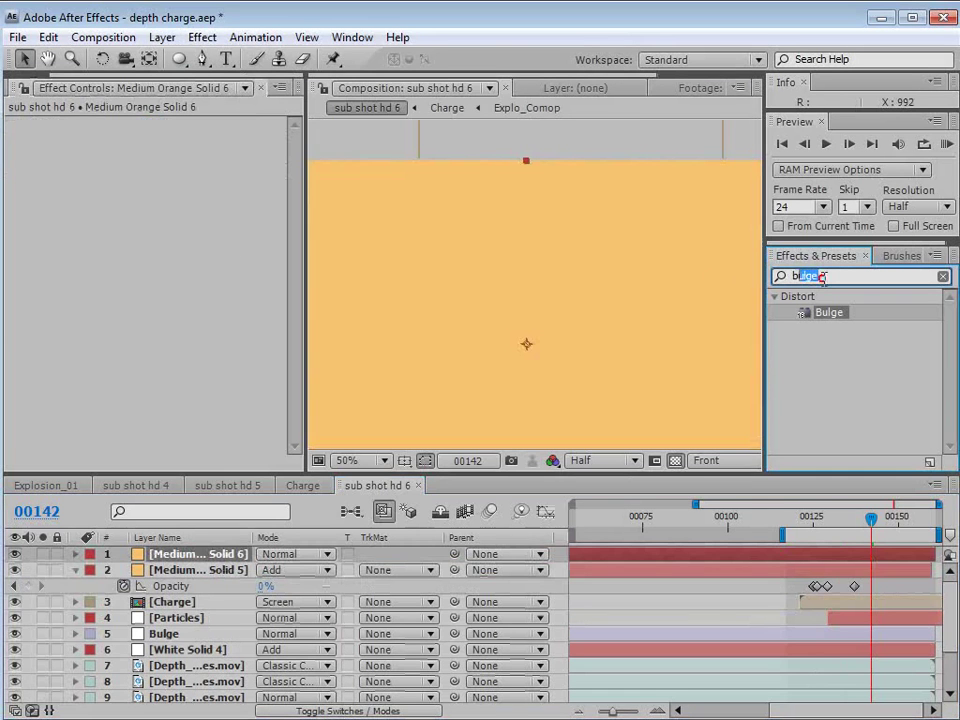
pyautogui.write('foa')
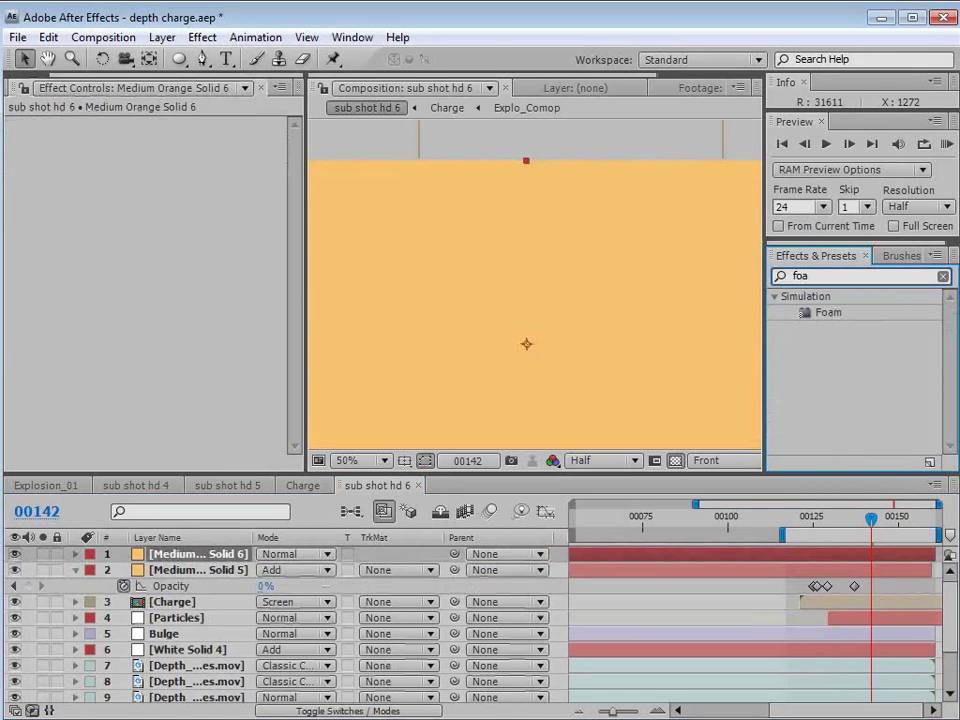
pyautogui.doubleClick(829, 312)
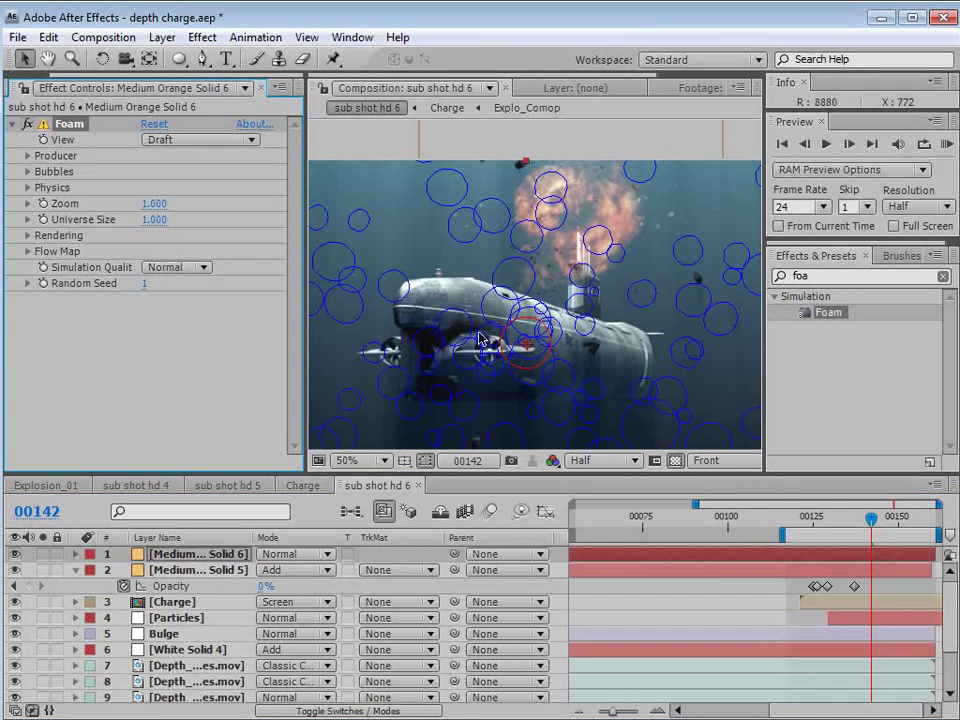
pyautogui.click(200, 139)
pyautogui.click(190, 186)
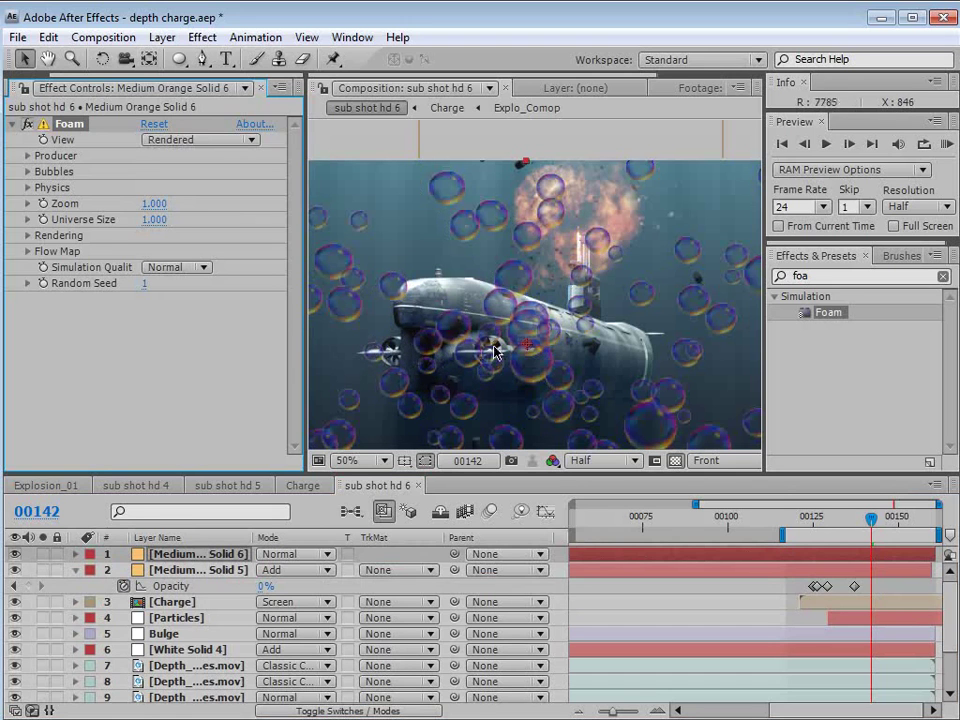
# Step: Try several bubble textures in the Foam effect's rendering settings and set the texture to Amber Bock
pyautogui.click(28, 172)
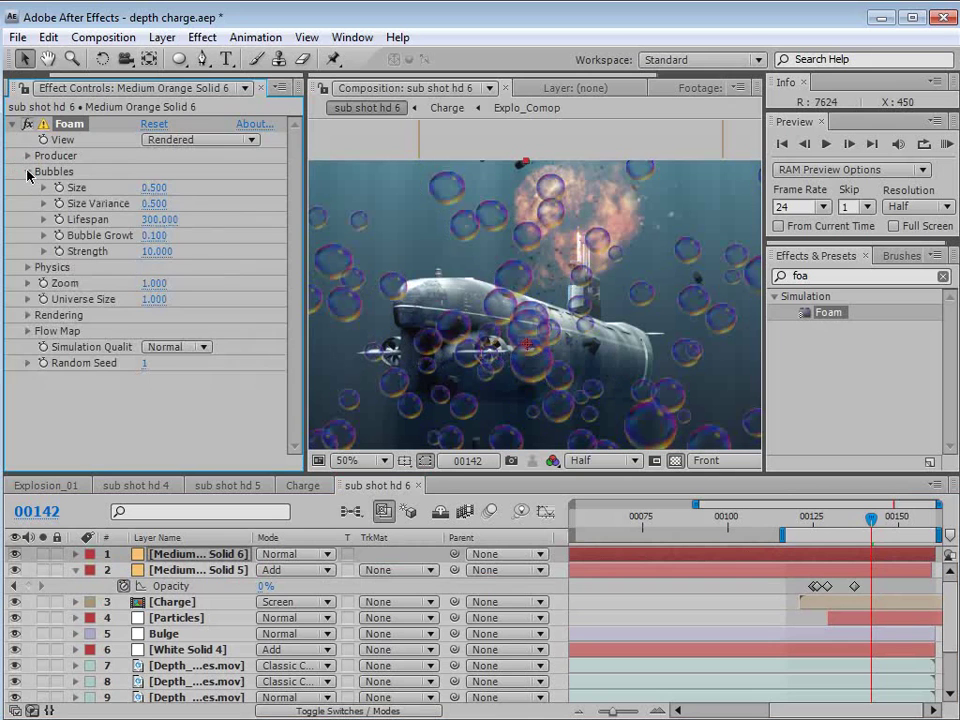
pyautogui.click(27, 315)
pyautogui.click(193, 331)
pyautogui.click(230, 334)
pyautogui.click(200, 347)
pyautogui.click(224, 373)
pyautogui.click(200, 347)
pyautogui.click(202, 368)
pyautogui.click(200, 347)
pyautogui.click(200, 324)
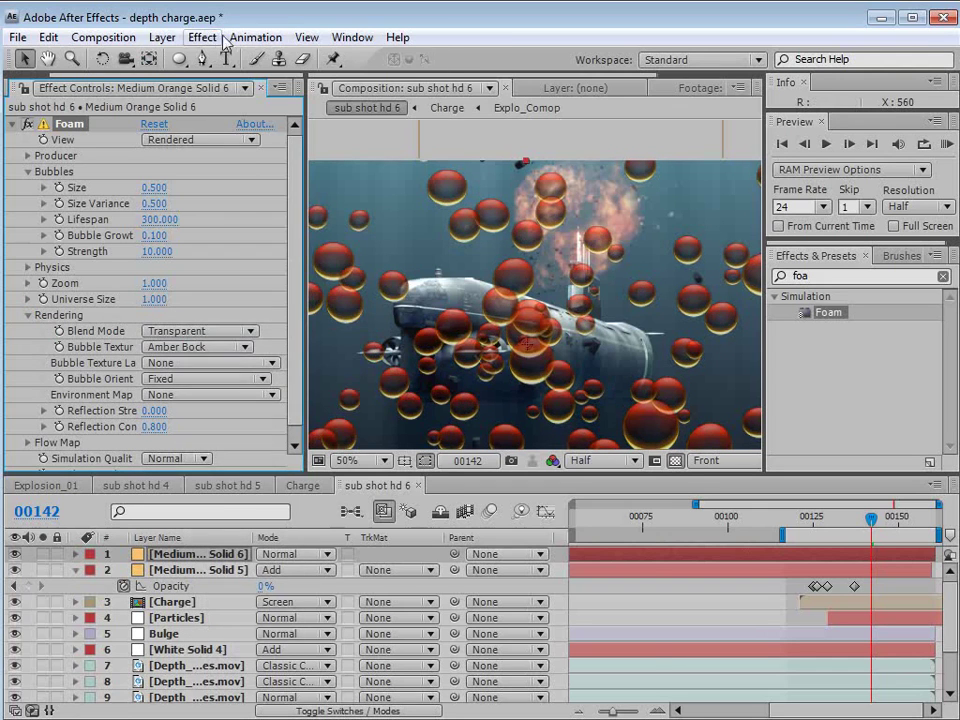
# Step: Apply the Tint effect to the foam layer to remove the bubbles' colour
pyautogui.click(222, 40)
pyautogui.moveTo(274, 210)
pyautogui.click(530, 716)
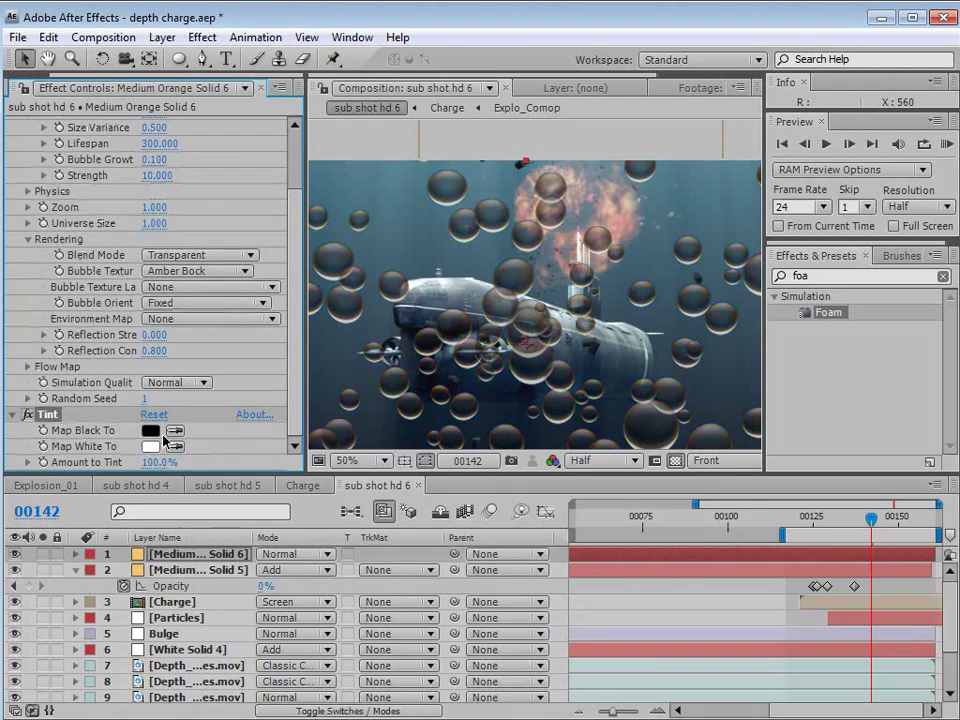
# Step: Try Overlay and settle on Add as the bubble layer's blending mode, and reveal its Opacity property
pyautogui.click(290, 553)
pyautogui.click(300, 559)
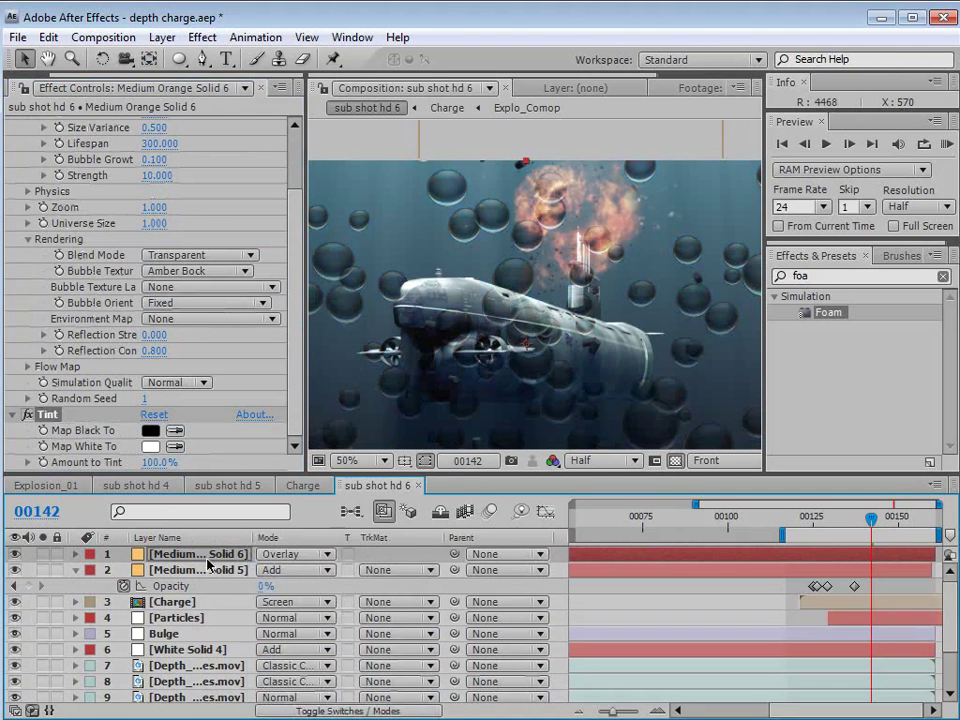
pyautogui.click(196, 570)
pyautogui.click(300, 553)
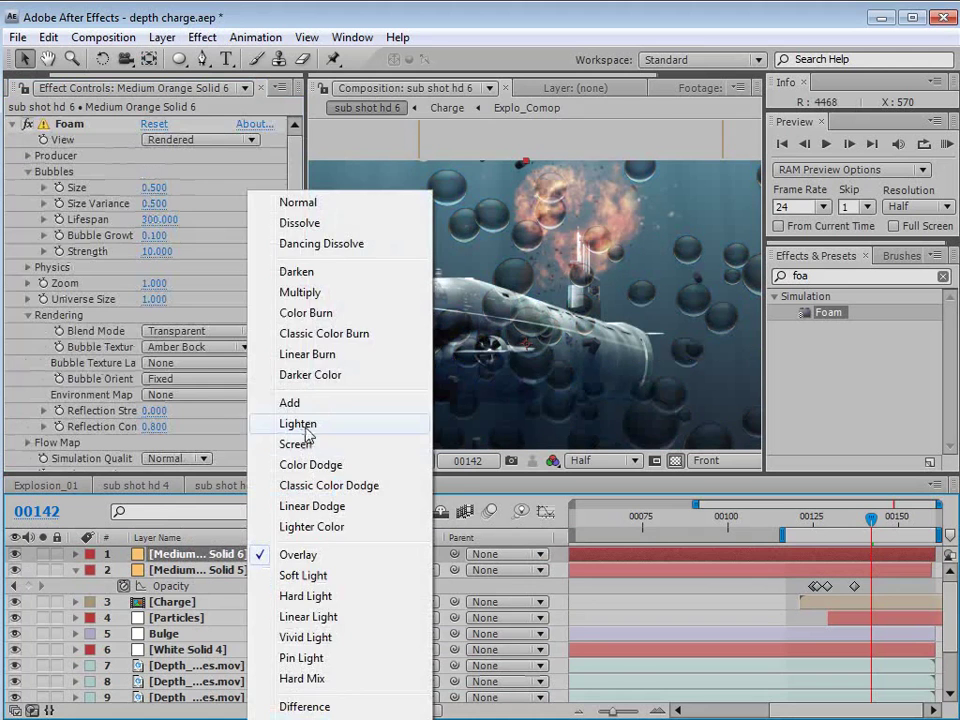
pyautogui.click(290, 402)
pyautogui.press('t')
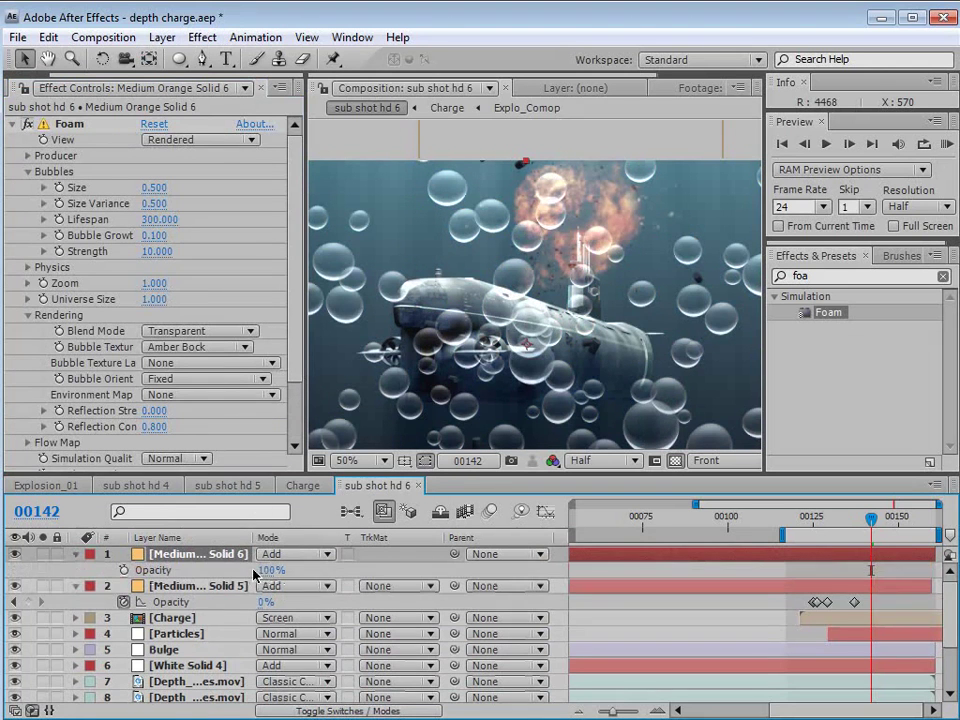
# Step: Set the Foam bubble Size to 0.080 and Wind Speed to 0, previewing the bubbles at different frames
pyautogui.moveTo(158, 196); pyautogui.dragTo(123, 202)
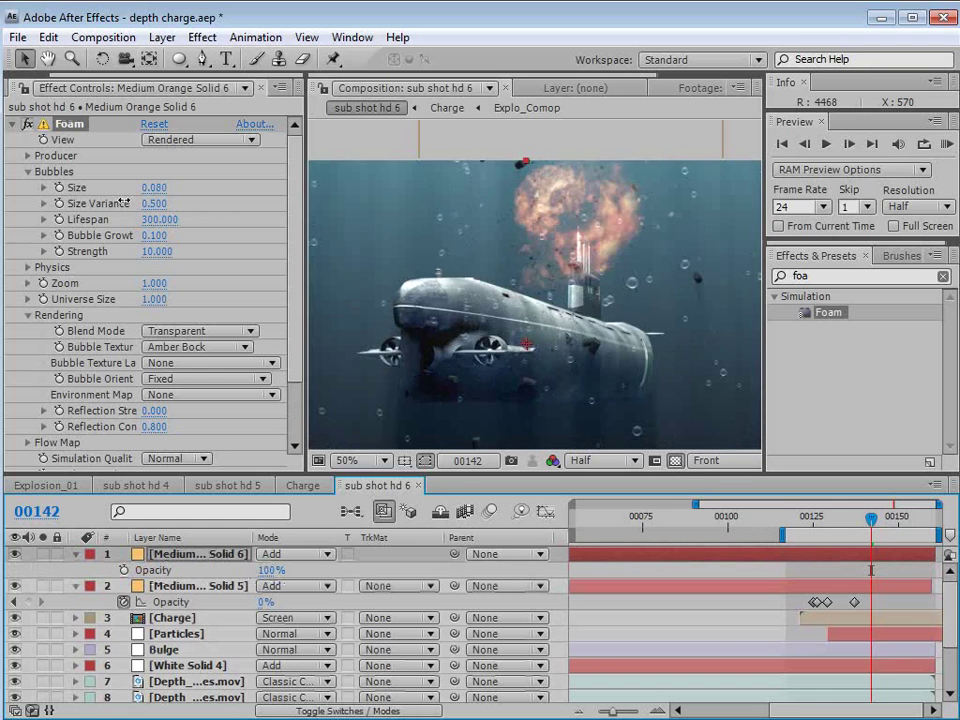
pyautogui.moveTo(787, 518); pyautogui.dragTo(897, 520)
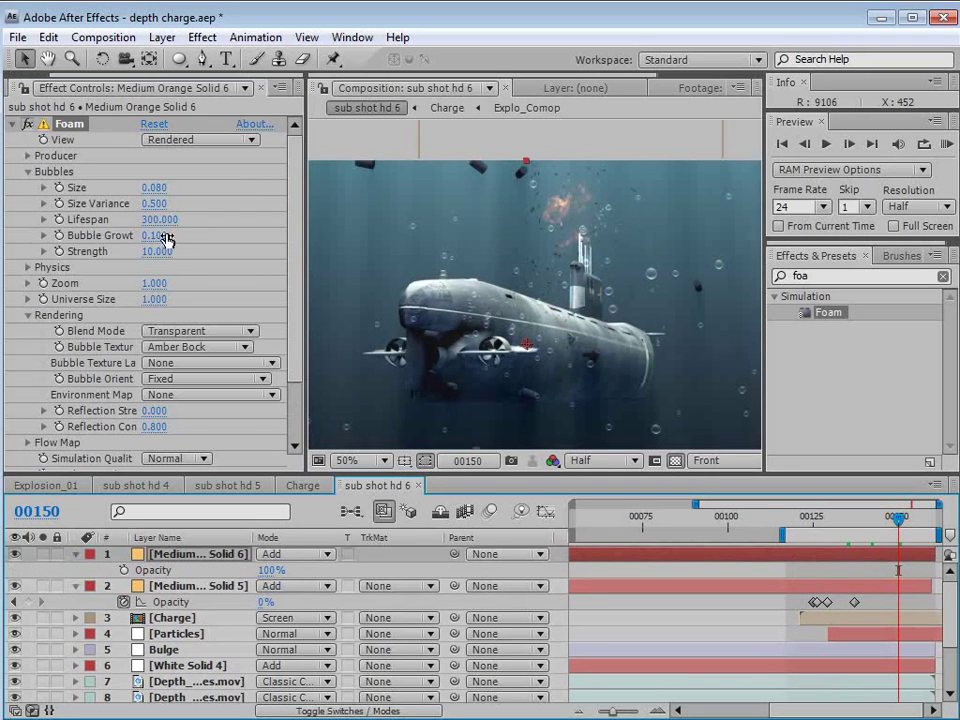
pyautogui.click(27, 267)
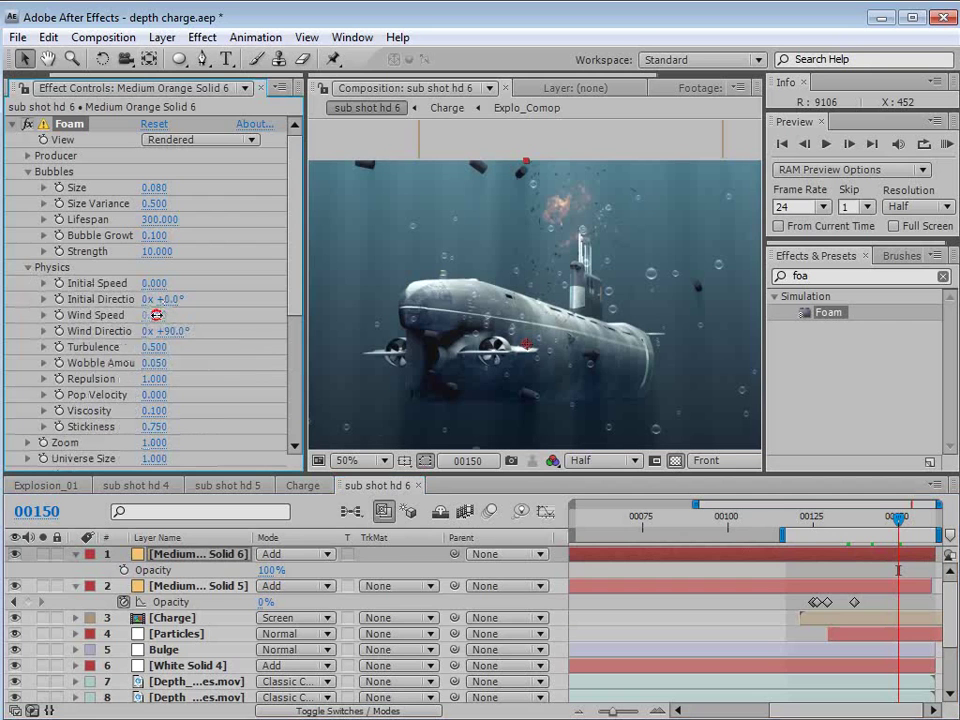
pyautogui.moveTo(156, 315); pyautogui.dragTo(148, 317)
pyautogui.moveTo(806, 523); pyautogui.dragTo(868, 521)
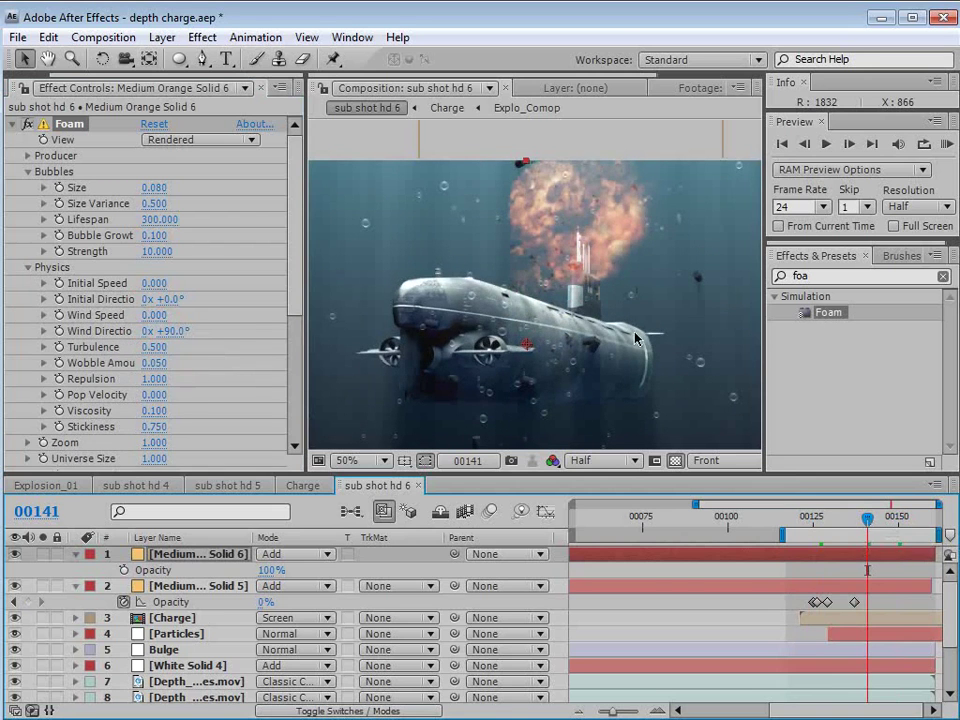
# Step: Inspect the bubbles over the whole frame in an enlarged view and reduce the Foam bubble Size to 0.050
pyautogui.press('`')
pyautogui.scroll(-2, 483, 378)
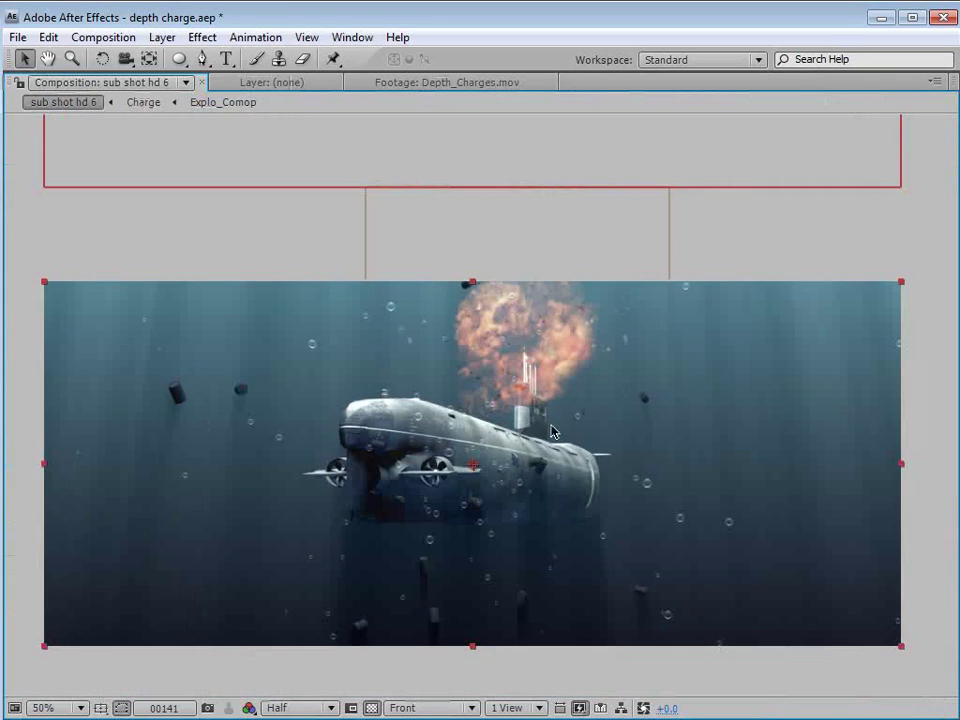
pyautogui.press('`')
pyautogui.scroll(2, 469, 317)
pyautogui.scroll(-2, 452, 294)
pyautogui.moveTo(500, 361); pyautogui.dragTo(471, 284)
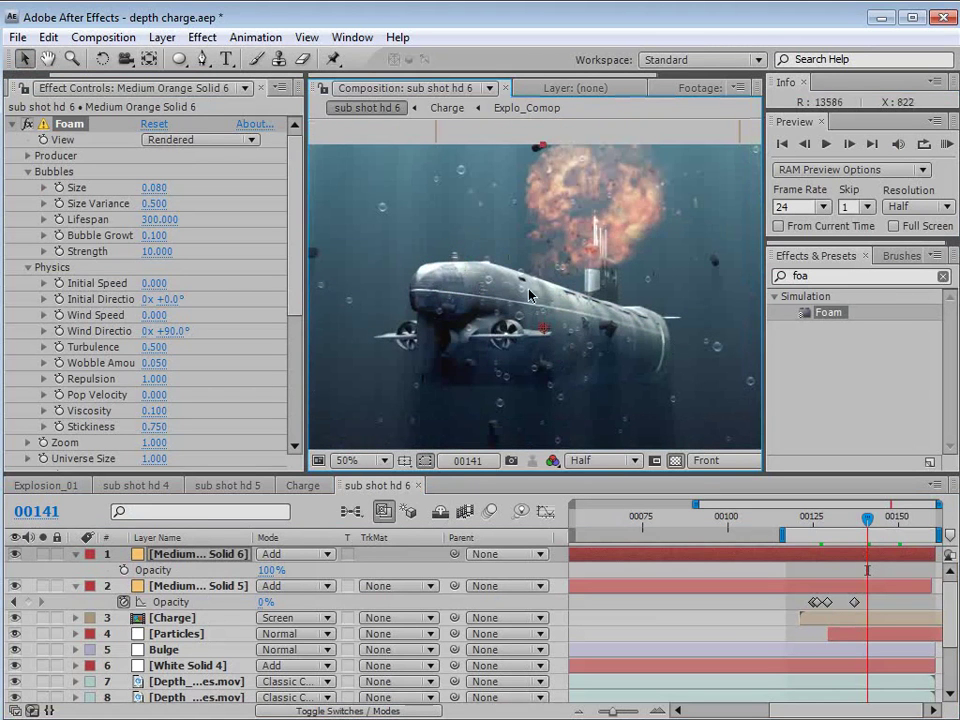
pyautogui.click(298, 253)
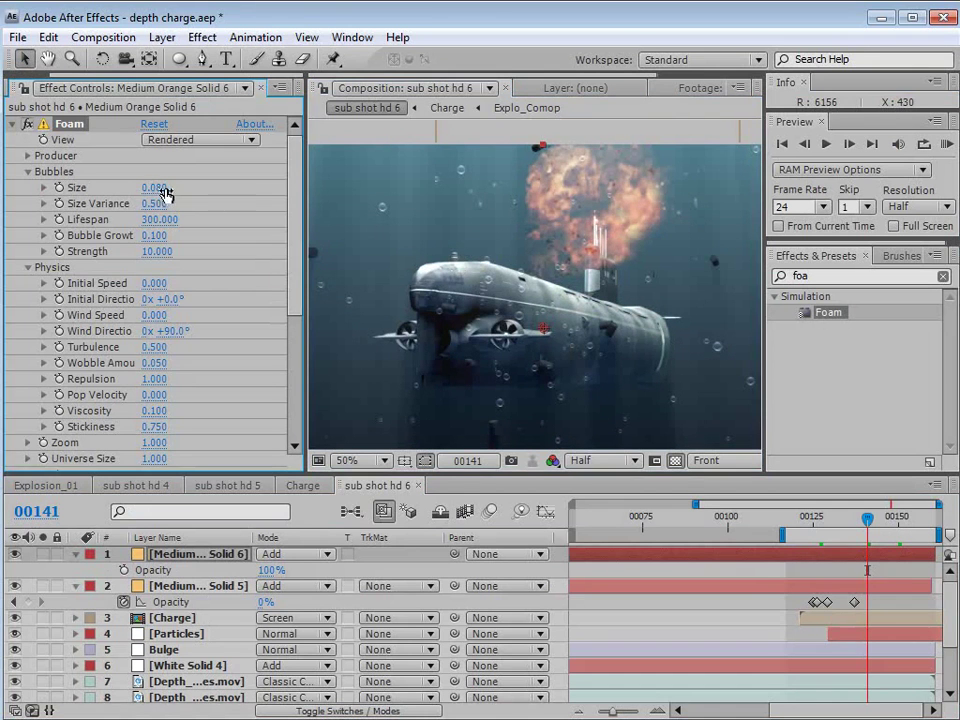
pyautogui.moveTo(150, 187); pyautogui.dragTo(142, 190)
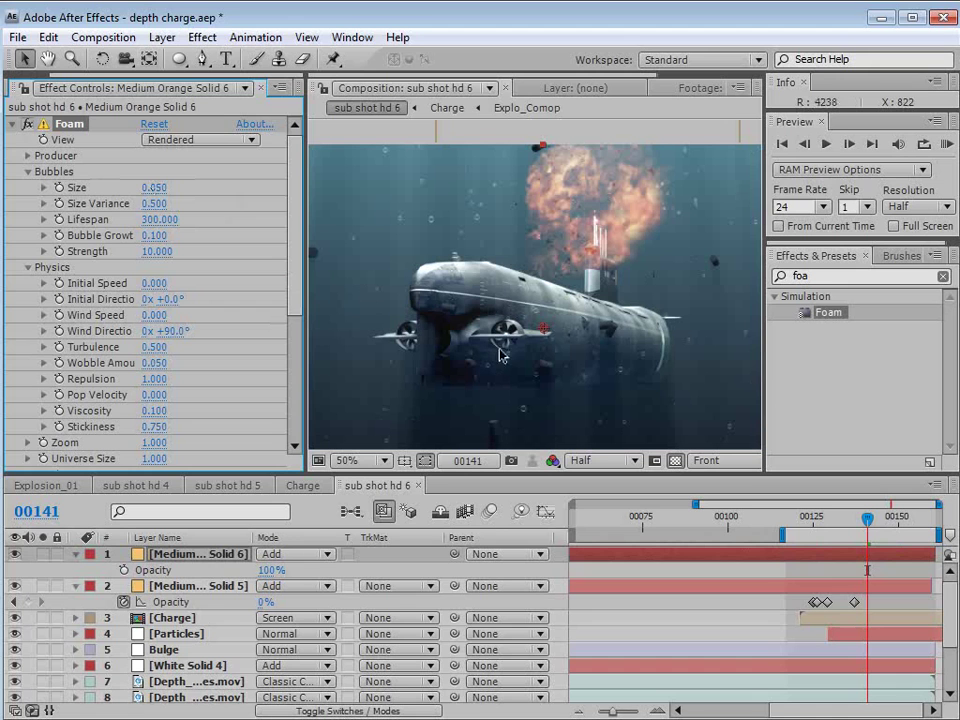
# Step: Hide the bubble layer, check the blast at frame 129 and nest Sub Composite in a new composition
pyautogui.click(14, 554)
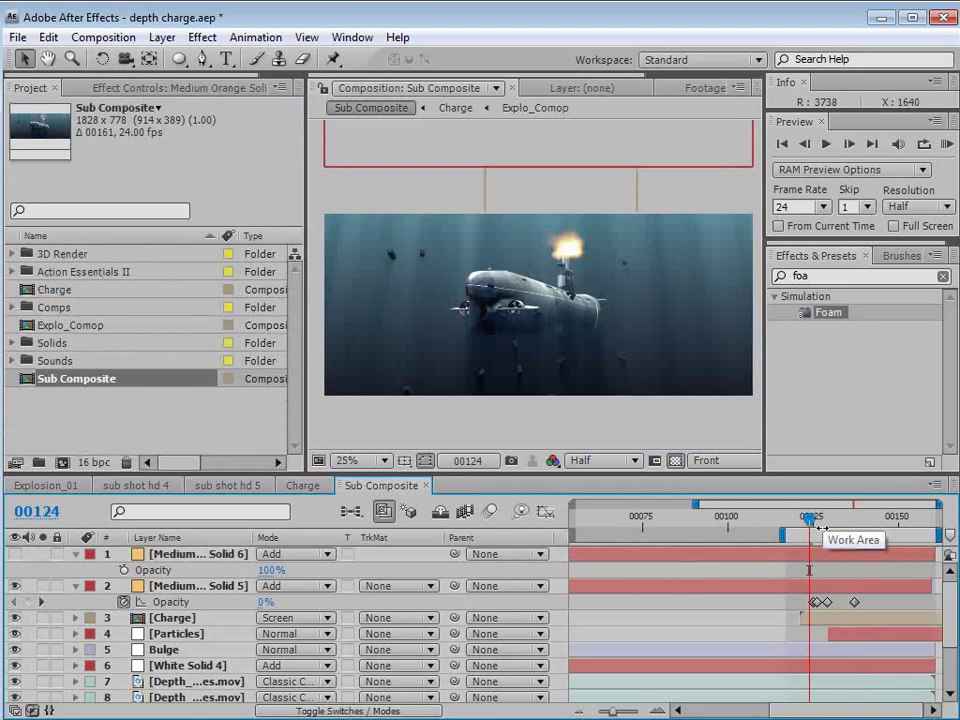
pyautogui.click(827, 518)
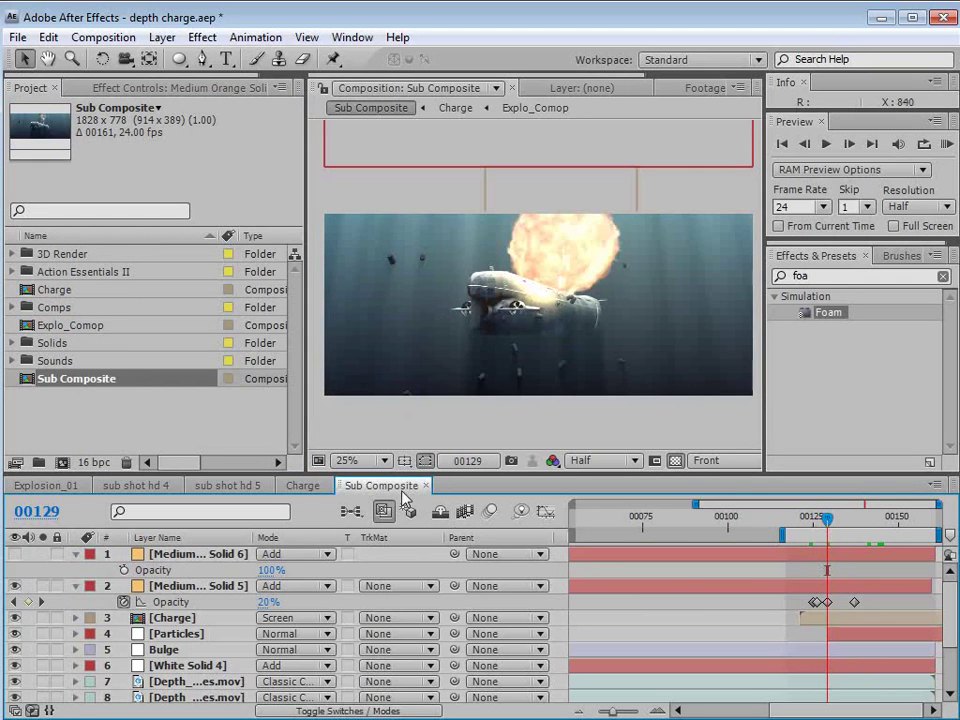
pyautogui.moveTo(75, 380); pyautogui.dragTo(63, 462)
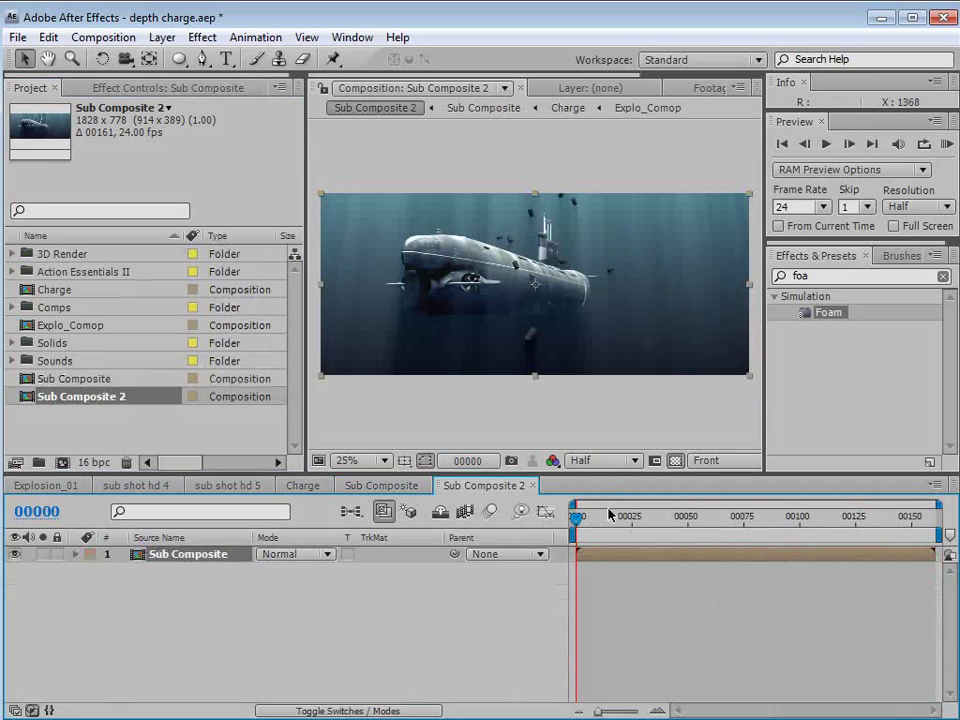
# Step: Add an adjustment layer to the new composition and apply a Slider Control expression effect to it
pyautogui.moveTo(700, 516); pyautogui.dragTo(821, 516)
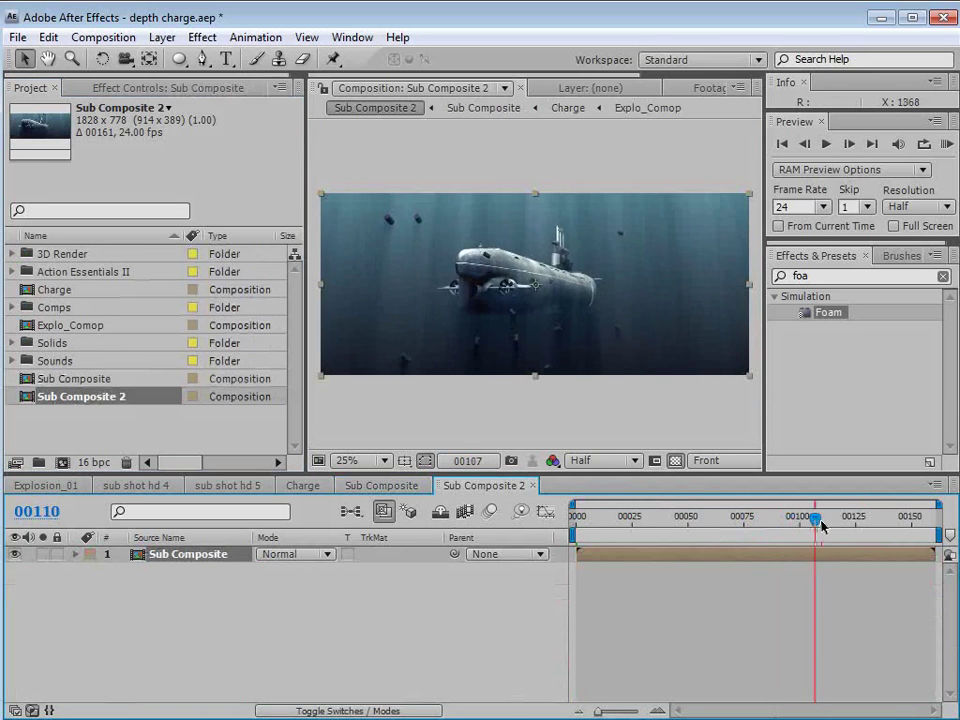
pyautogui.click(164, 37)
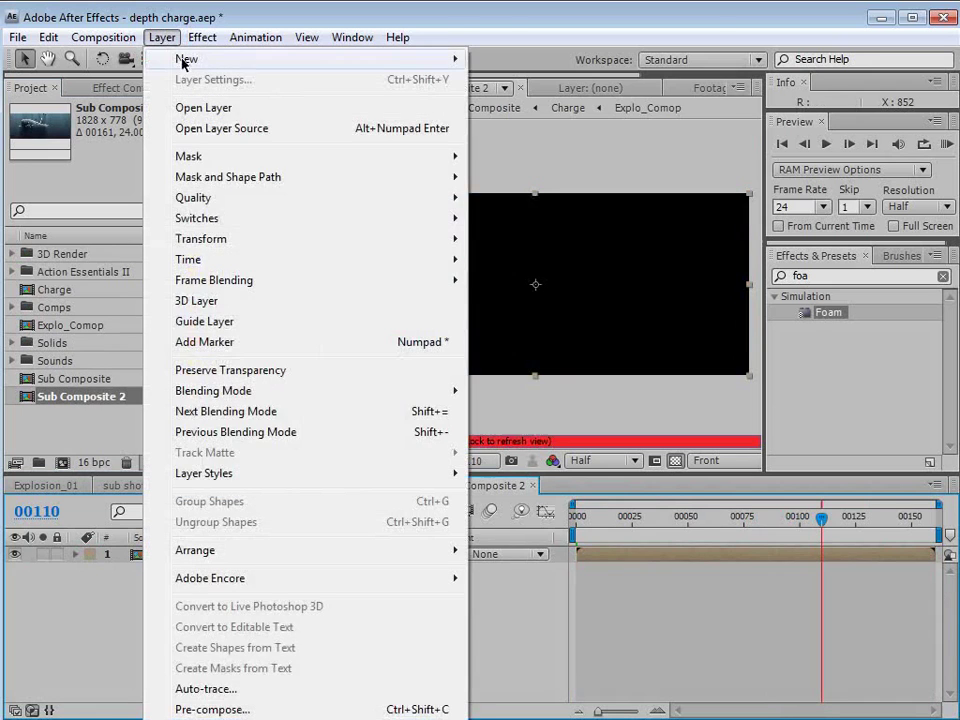
pyautogui.moveTo(455, 60)
pyautogui.click(533, 183)
pyautogui.click(201, 37)
pyautogui.moveTo(261, 251)
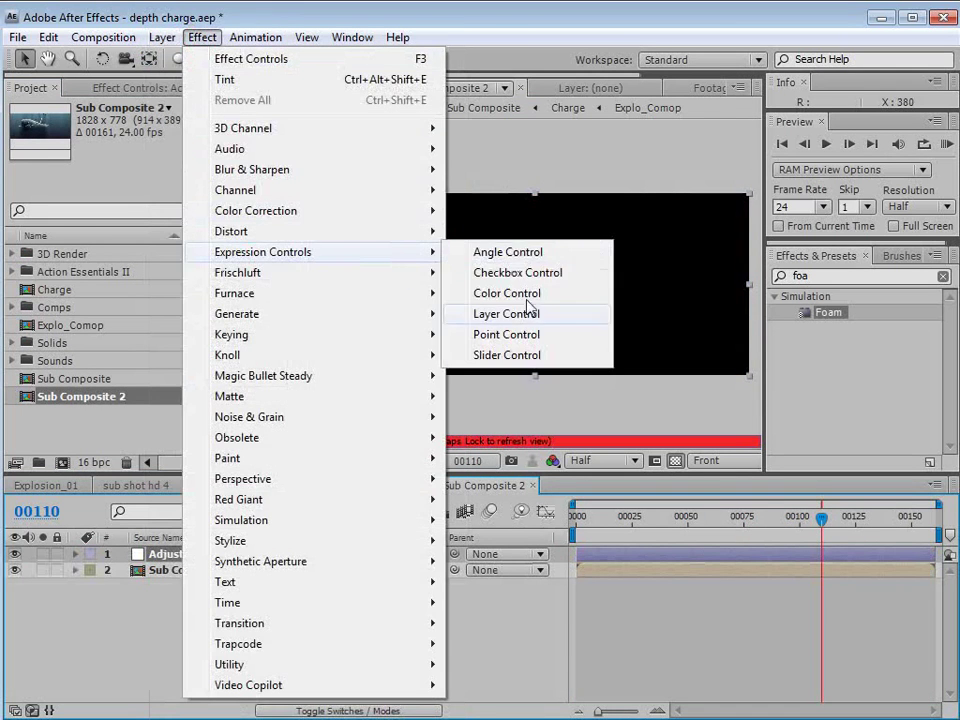
pyautogui.click(529, 356)
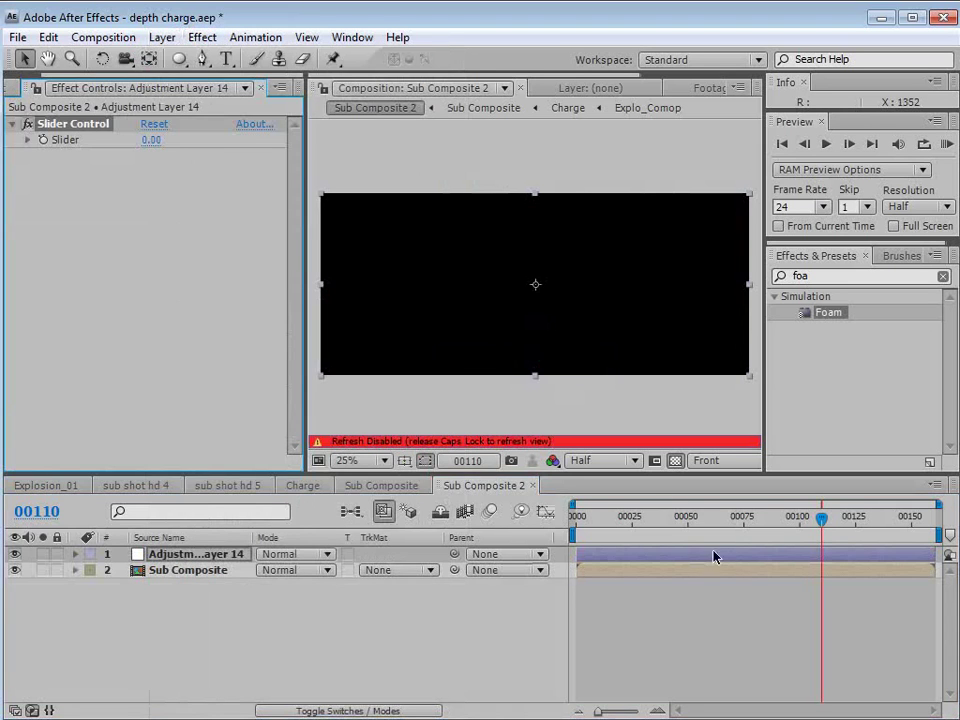
# Step: Reveal the Sub Composite layer's Position and the adjustment layer's Slider property in the timeline
pyautogui.click(751, 572)
pyautogui.press('p')
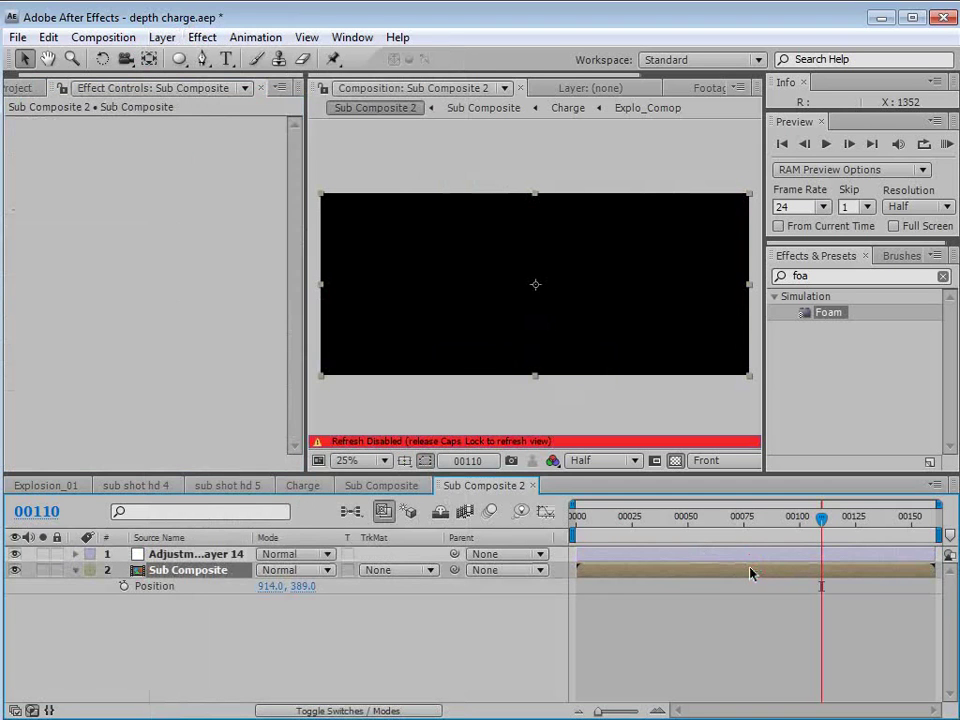
pyautogui.click(180, 553)
pyautogui.press('e')
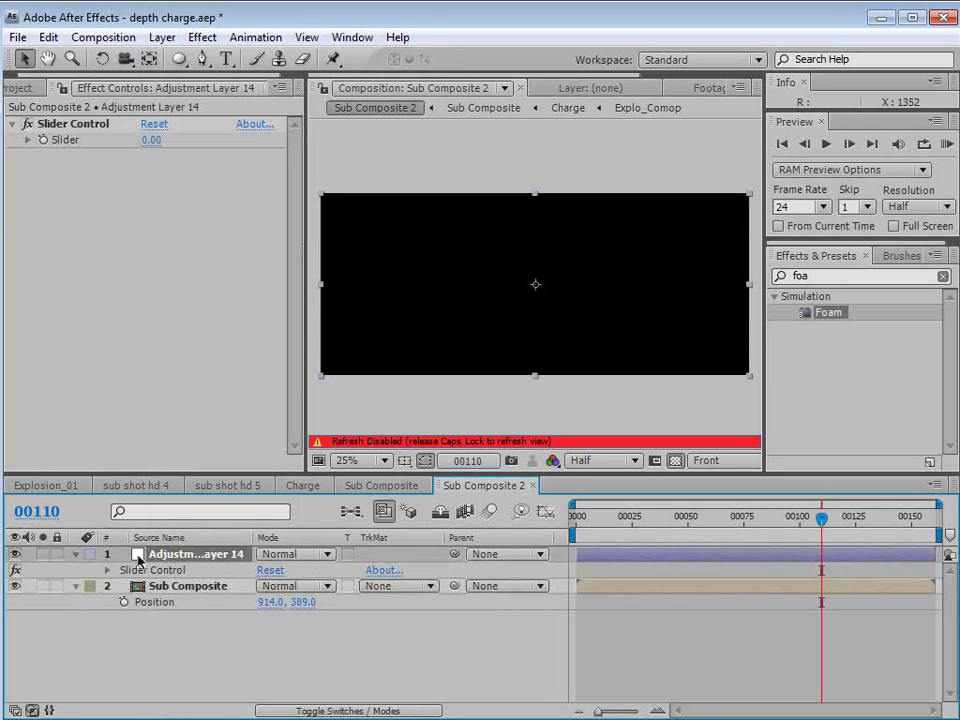
pyautogui.click(107, 570)
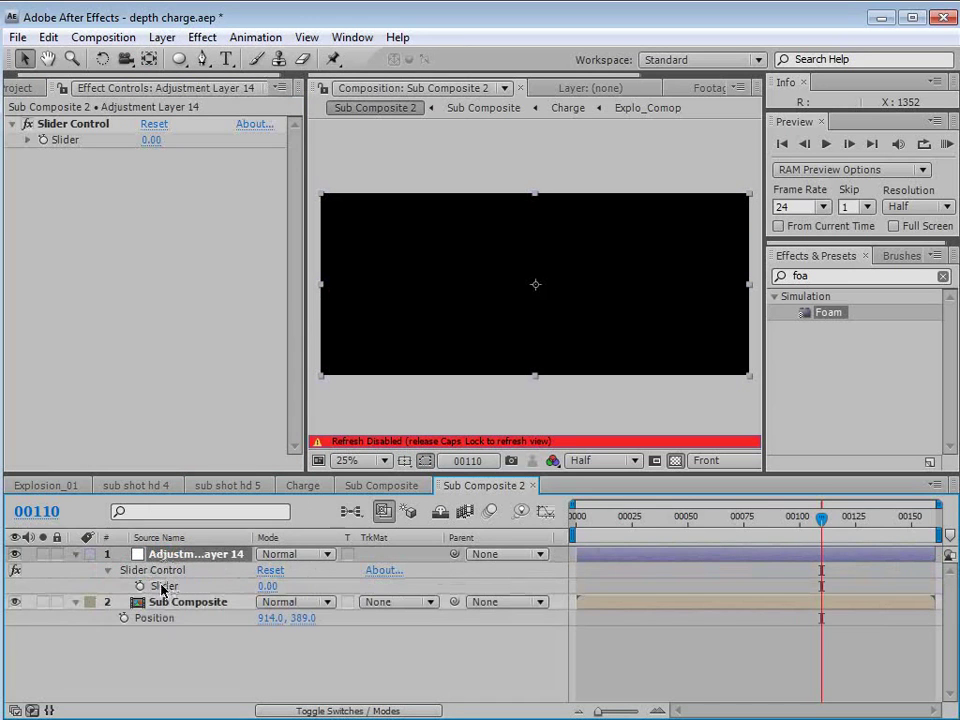
# Step: Add a wiggle expression to Sub Composite's Position with frequency 5 and the amount linked to the adjustment layer's Slider
pyautogui.keyDown('alt'); pyautogui.click(123, 618); pyautogui.keyUp('alt')
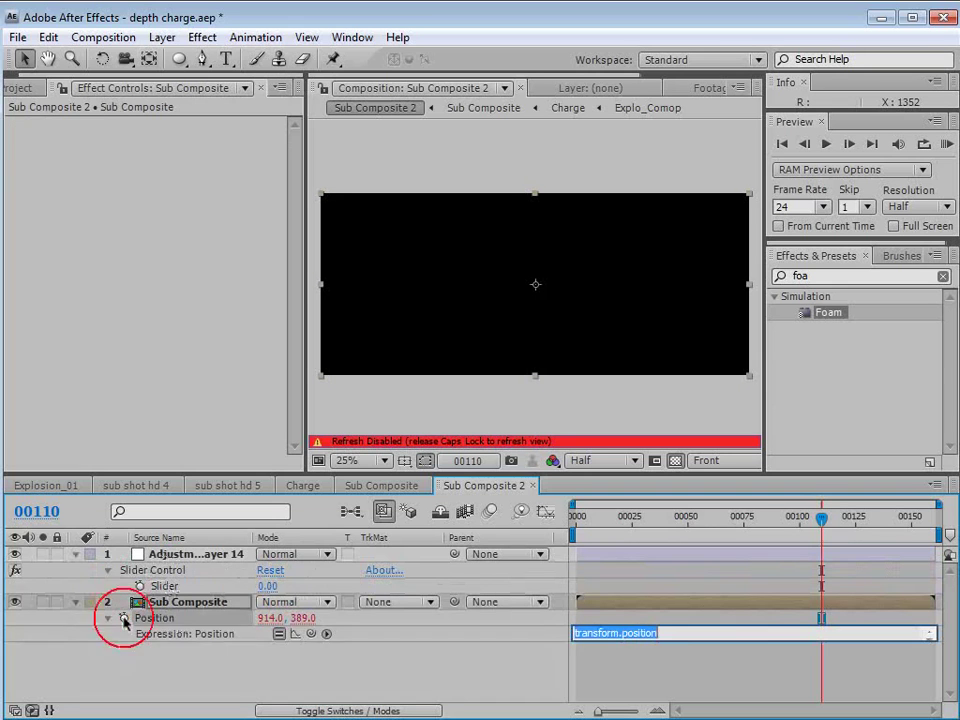
pyautogui.write('WIG')
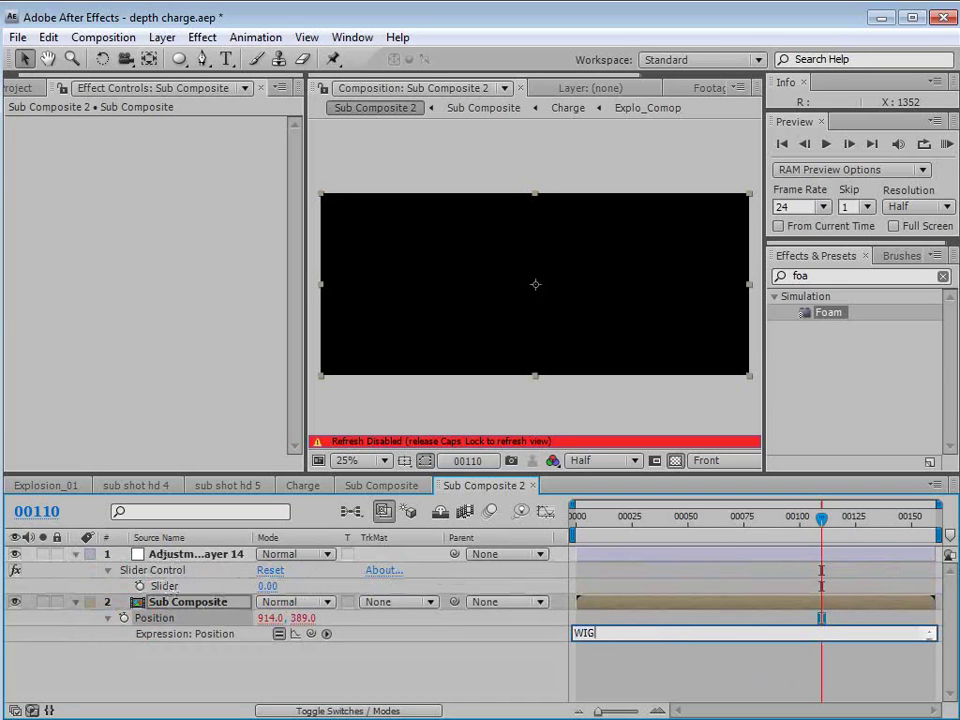
pyautogui.write('GLE')
pyautogui.press('capslock')
pyautogui.press('BackSpace')
pyautogui.press('BackSpace')
pyautogui.press('BackSpace')
pyautogui.press('BackSpace')
pyautogui.press('BackSpace')
pyautogui.press('BackSpace')
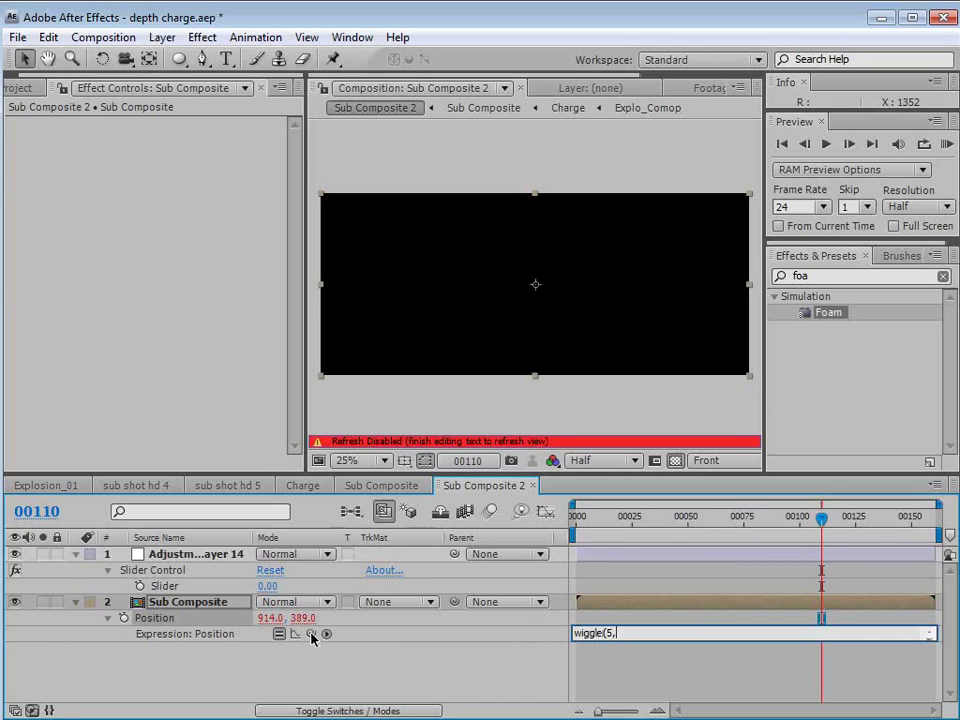
pyautogui.moveTo(310, 633); pyautogui.dragTo(178, 590)
pyautogui.click(643, 645)
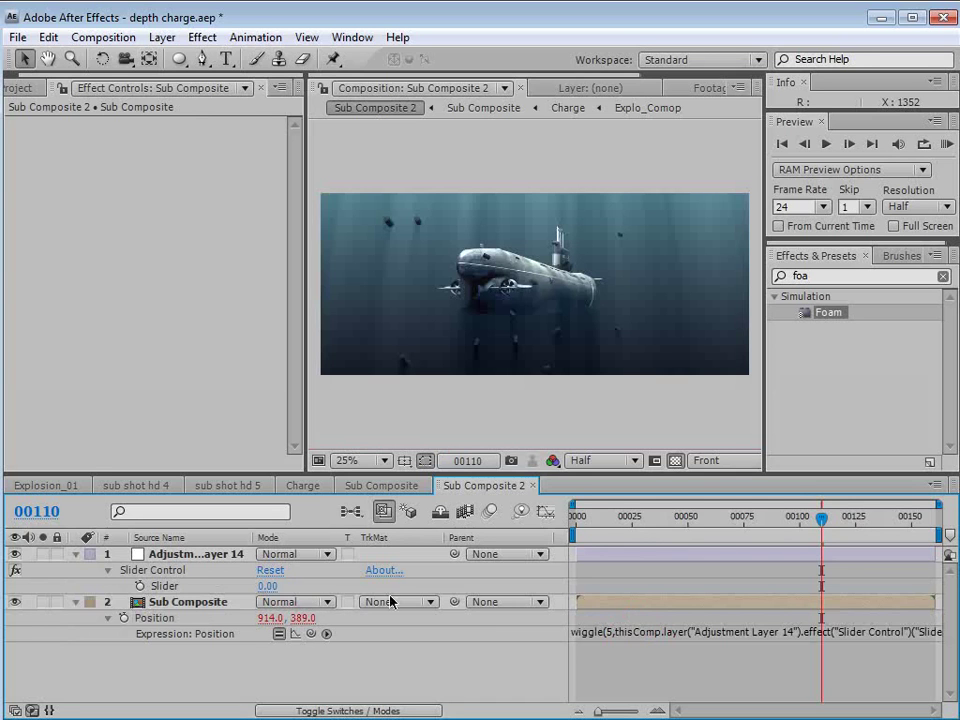
# Step: Keyframe the adjustment layer's Slider at 0 on frame 124, where the explosion starts
pyautogui.click(826, 519)
pyautogui.moveTo(829, 521); pyautogui.dragTo(857, 527)
pyautogui.click(140, 586)
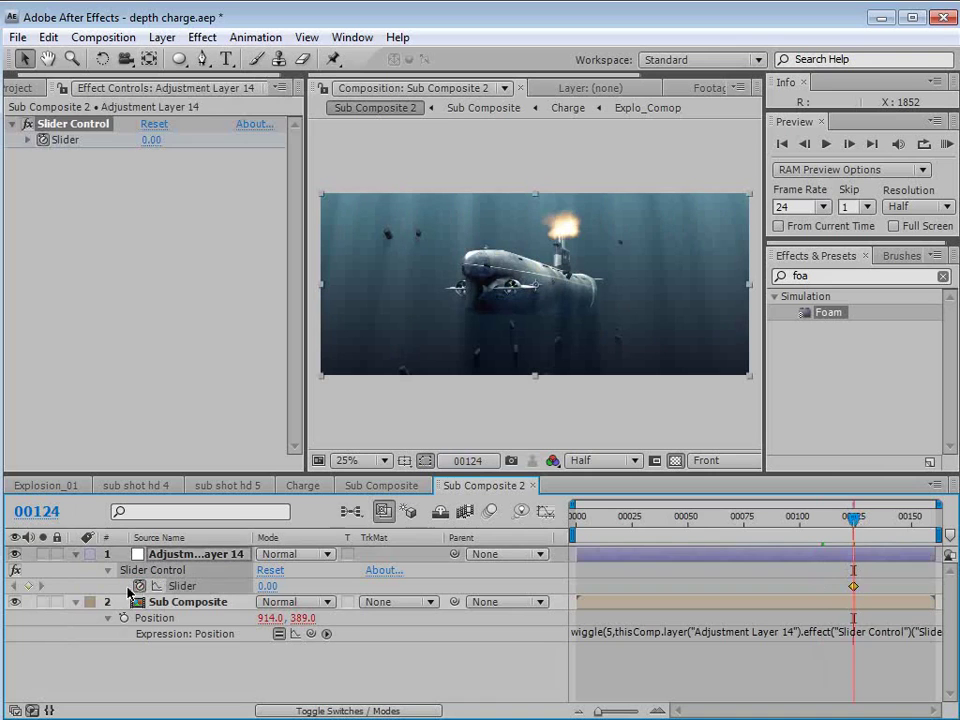
# Step: Keyframe the adjustment layer's Slider at 40 three frames after the first keyframe and back at 0 further on, extending the final keyframe's timing
pyautogui.press('pagedown')
pyautogui.press('pagedown')
pyautogui.press('pagedown')
pyautogui.click(267, 586)
pyautogui.write('40')
pyautogui.press('Return')
pyautogui.moveTo(857, 518); pyautogui.dragTo(882, 518)
pyautogui.write('0')
pyautogui.press('Return')
pyautogui.moveTo(878, 518); pyautogui.dragTo(889, 522)
pyautogui.moveTo(879, 586); pyautogui.dragTo(895, 587)
# Step: At frame 118, enable motion blur for the Sub Composite layer and for the composition
pyautogui.moveTo(836, 518); pyautogui.dragTo(840, 521)
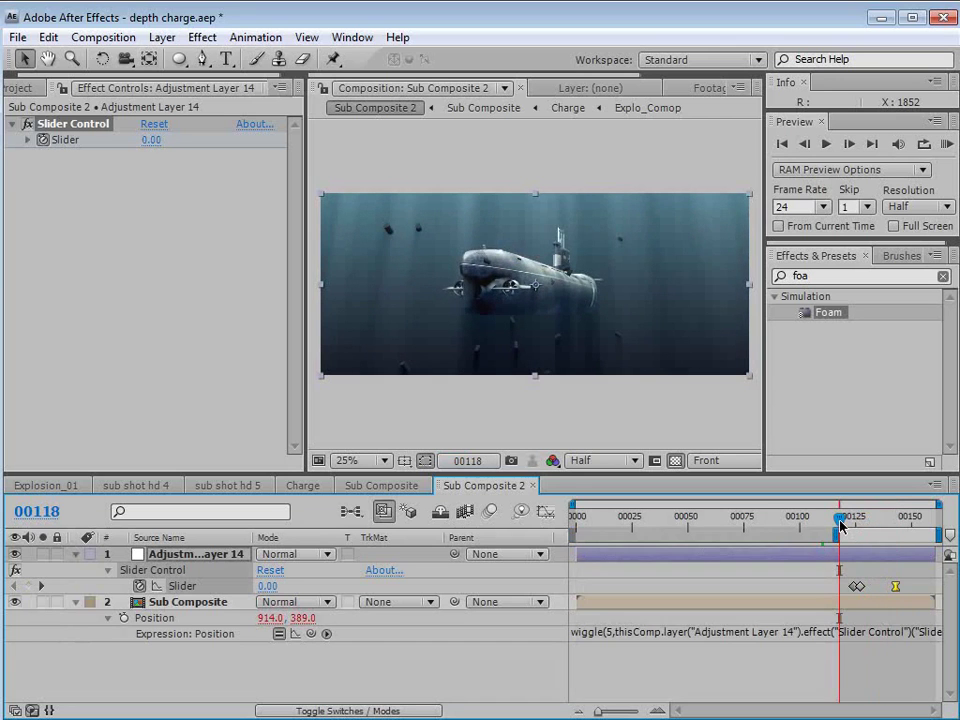
pyautogui.press('F4')
pyautogui.click(335, 602)
pyautogui.click(427, 510)
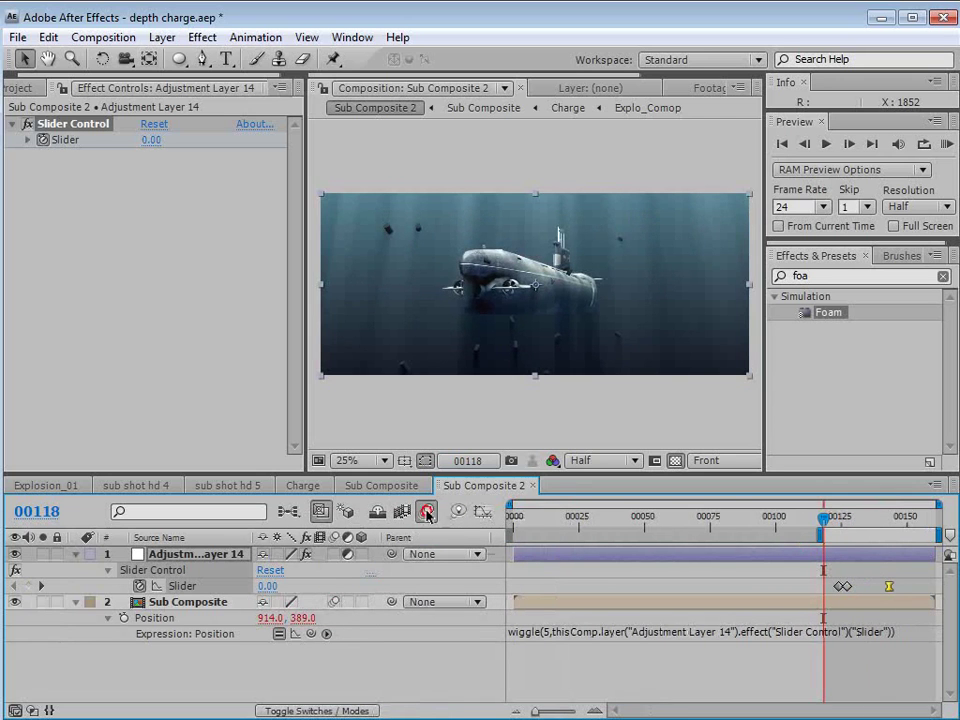
# Step: Add another adjustment layer on top of the composition and apply a Curves effect to it
pyautogui.click(162, 37)
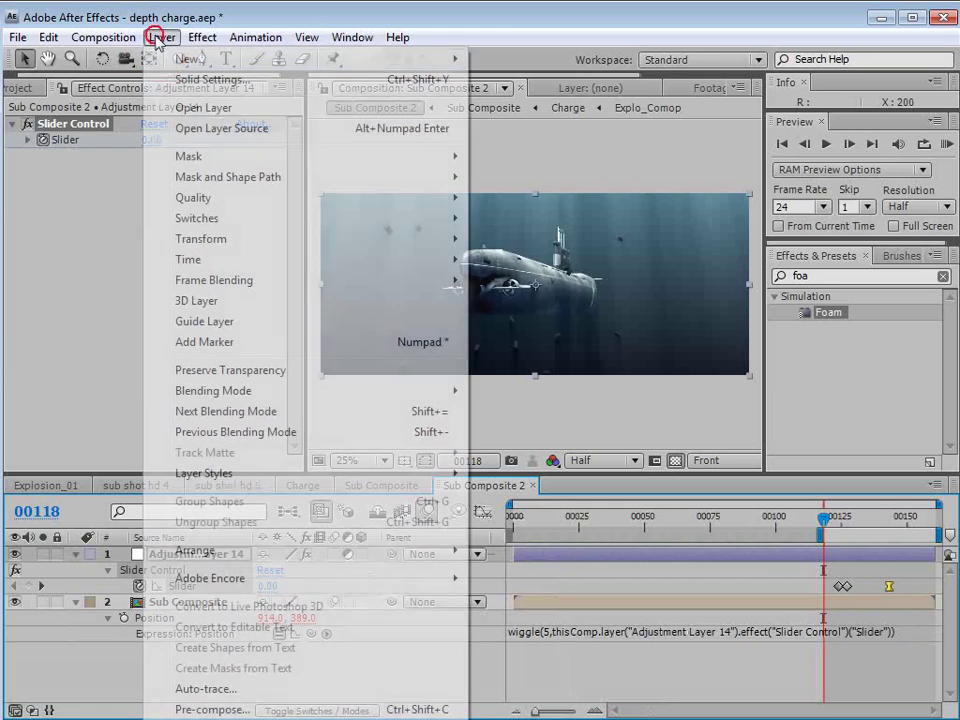
pyautogui.moveTo(190, 57)
pyautogui.click(529, 183)
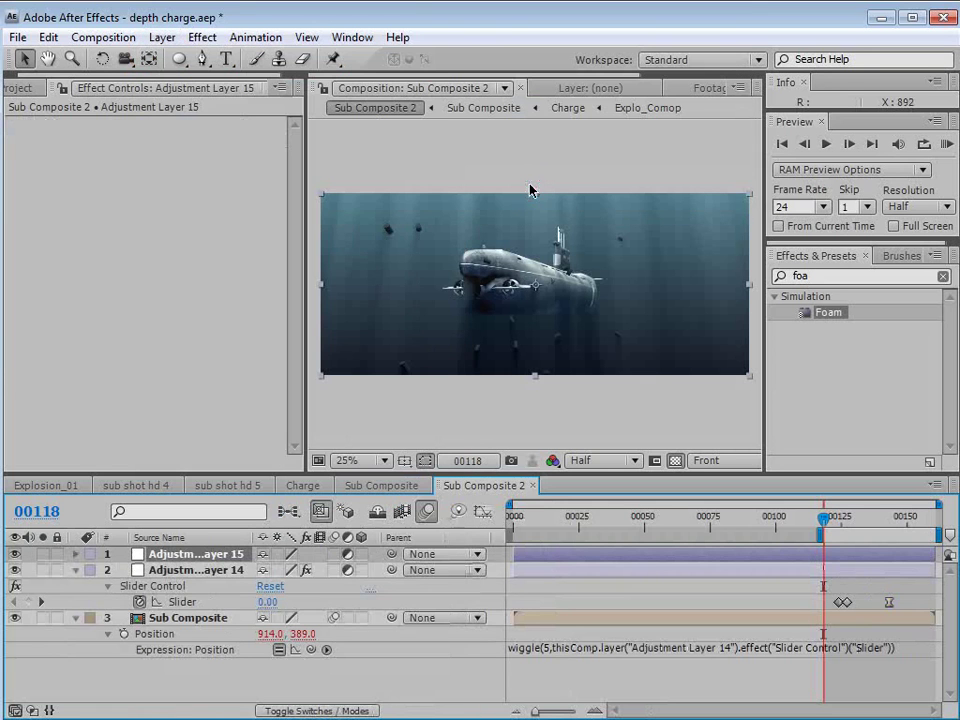
pyautogui.click(202, 37)
pyautogui.moveTo(304, 210)
pyautogui.click(490, 520)
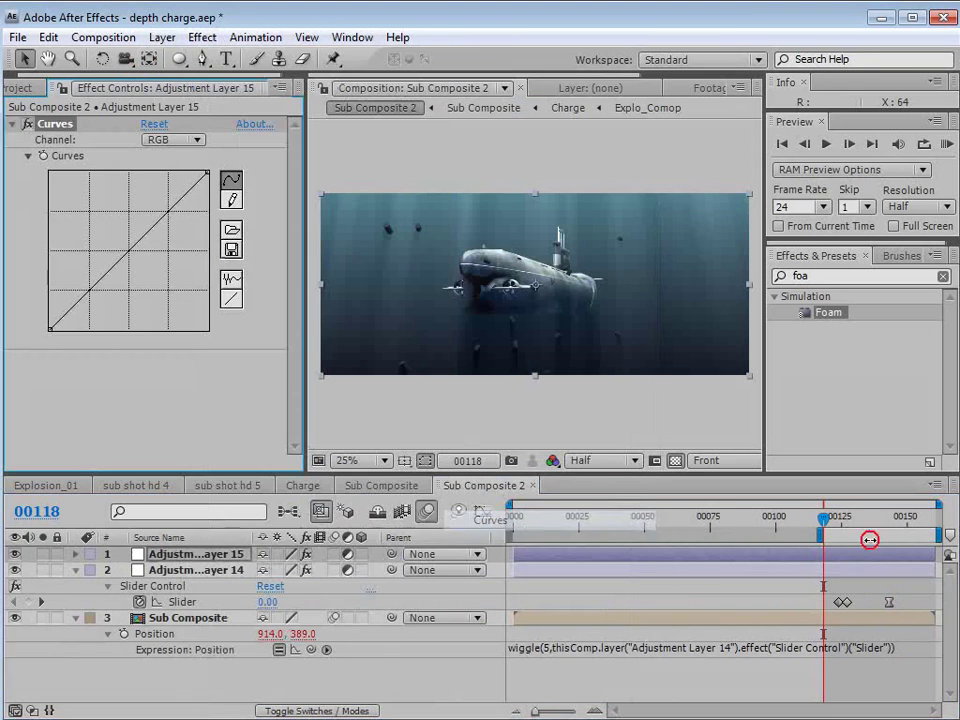
# Step: Check the shake for exposed frame edges up to frame 135 and reduce the composition's width to 1400
pyautogui.click(853, 517)
pyautogui.moveTo(853, 517); pyautogui.dragTo(867, 517)
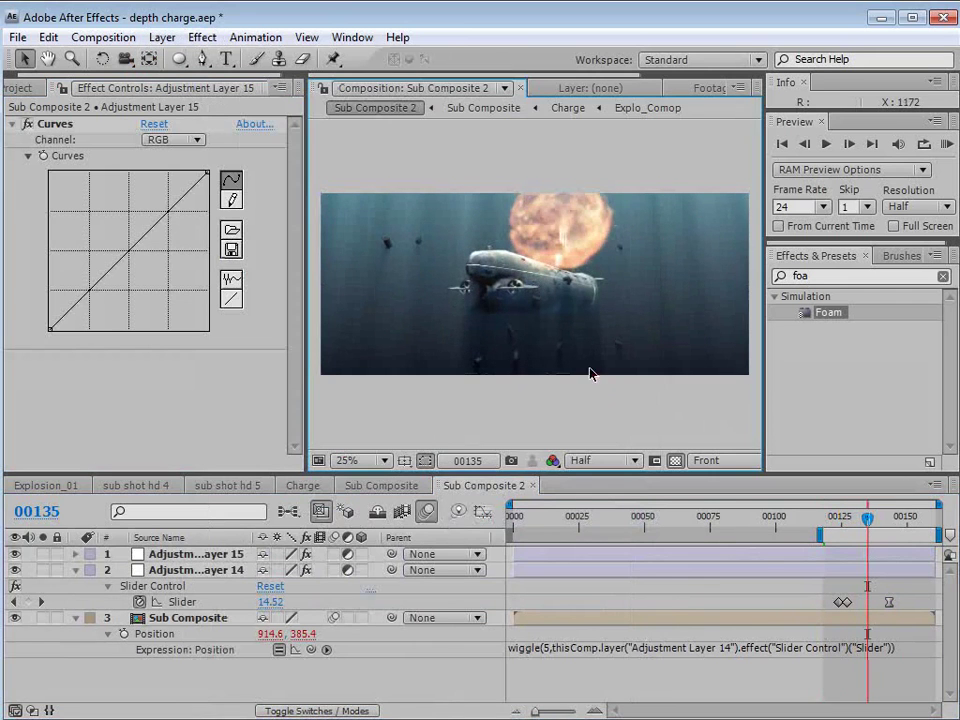
pyautogui.moveTo(866, 517); pyautogui.dragTo(853, 517)
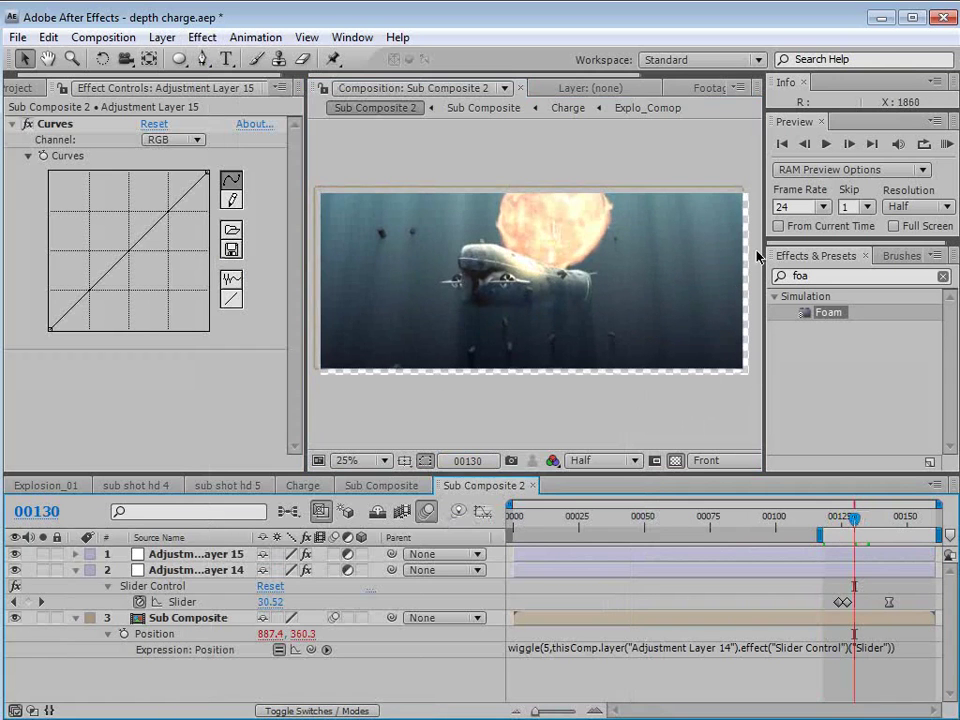
pyautogui.click(860, 276)
pyautogui.click(600, 428)
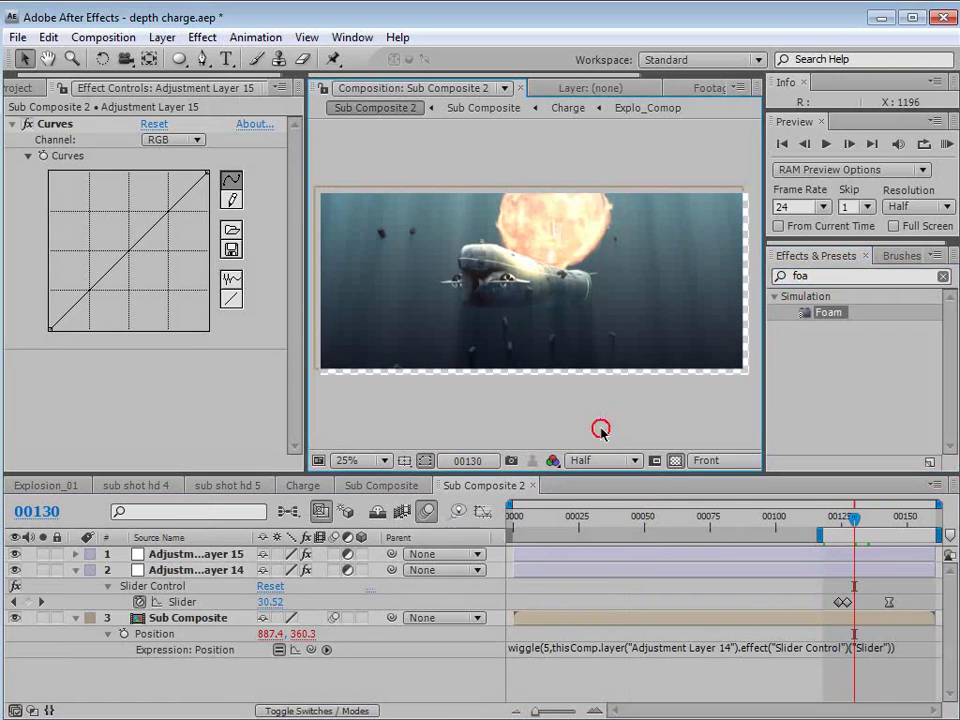
pyautogui.hotkey('ctrl', 'k')
pyautogui.press('Tab')
pyautogui.click(481, 336)
pyautogui.click(424, 320)
pyautogui.write('1400')
pyautogui.press('Return')
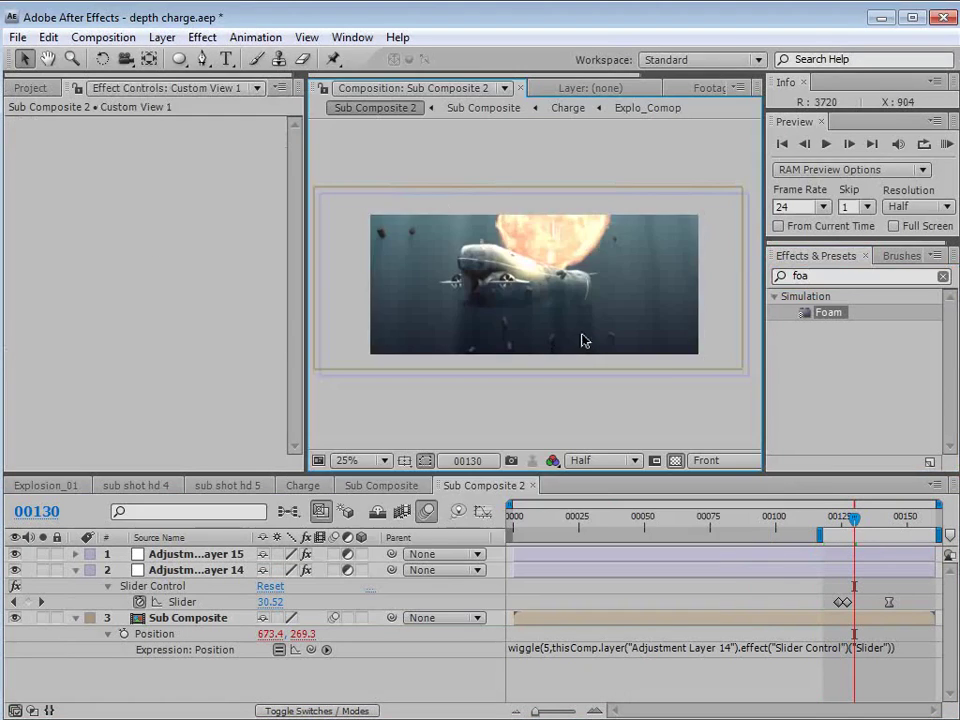
# Step: Reposition the Sub Composite layer to 620, 330 within the cropped frame and check the framing at frame 145
pyautogui.click(692, 617)
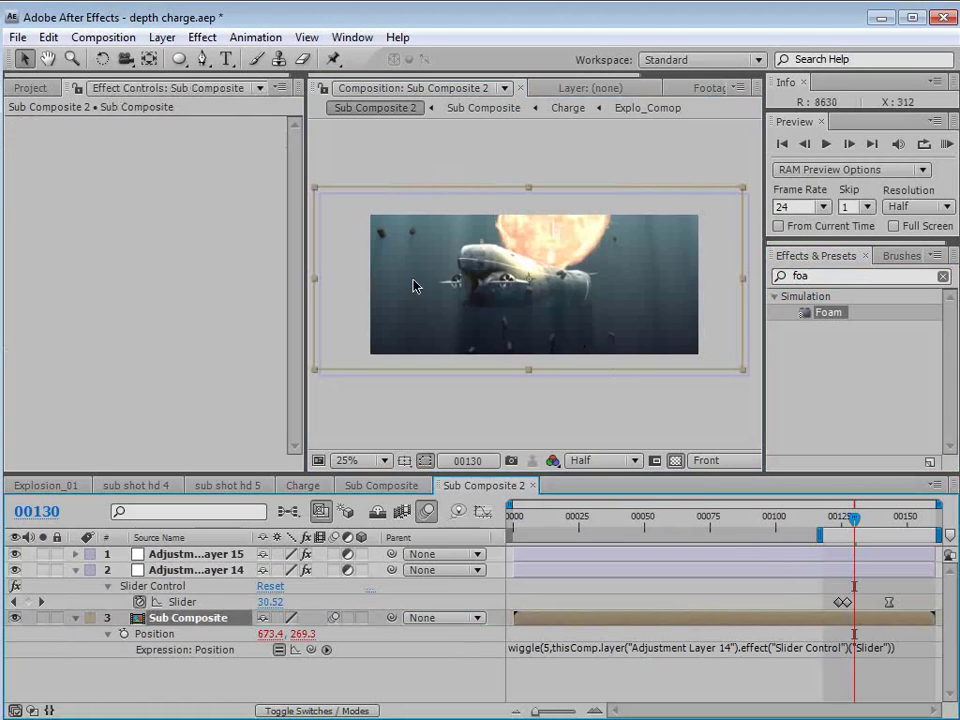
pyautogui.scroll(2, 504, 279)
pyautogui.scroll(-2, 542, 360)
pyautogui.moveTo(590, 296); pyautogui.dragTo(568, 310)
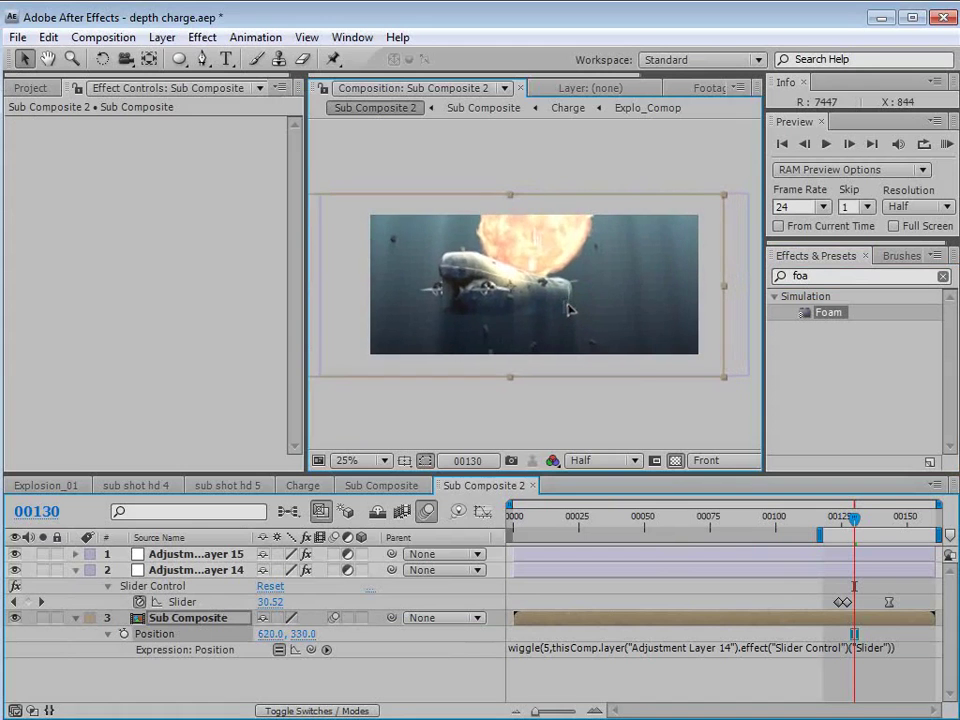
pyautogui.moveTo(854, 518); pyautogui.dragTo(897, 530)
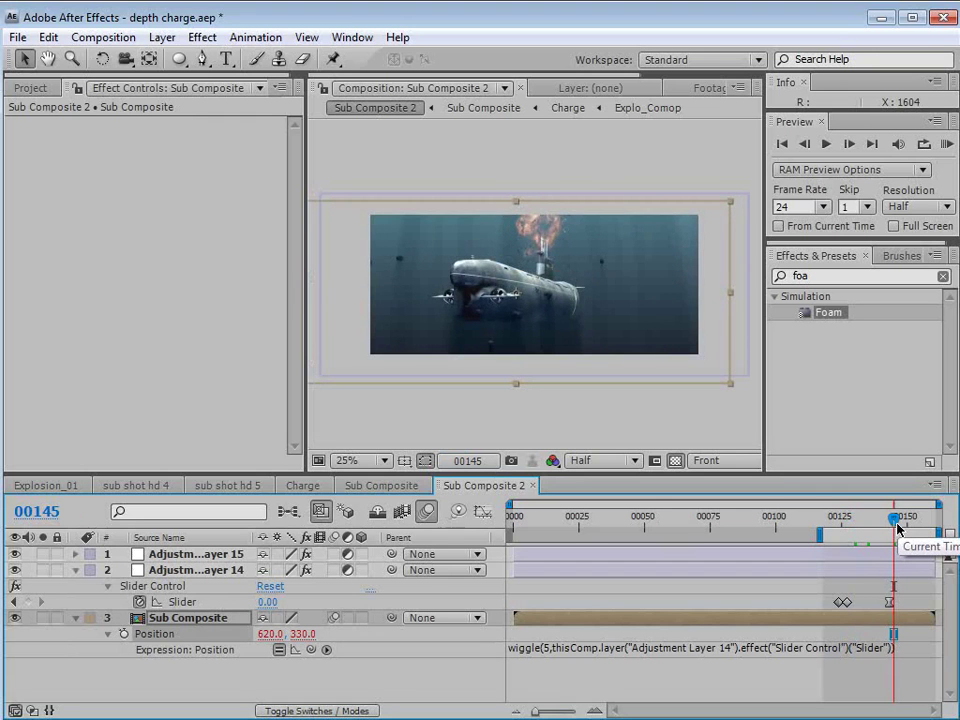
# Step: Rename the top adjustment layer, which holds the Curves effect, as CC
pyautogui.click(172, 603)
pyautogui.click(173, 619)
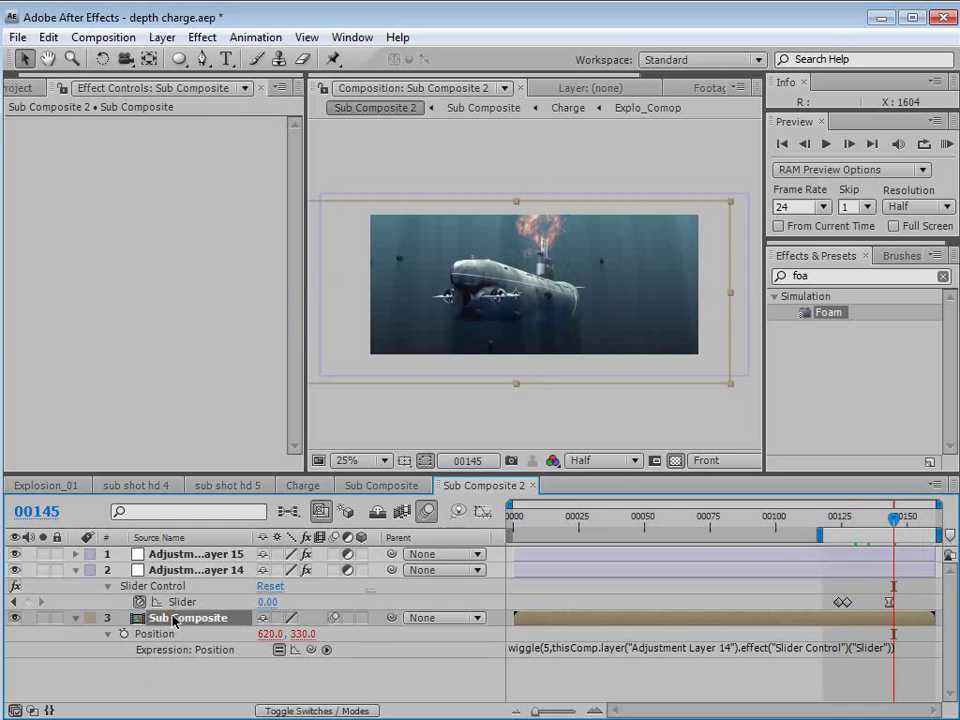
pyautogui.click(181, 557)
pyautogui.press('Return')
pyautogui.write('CC')
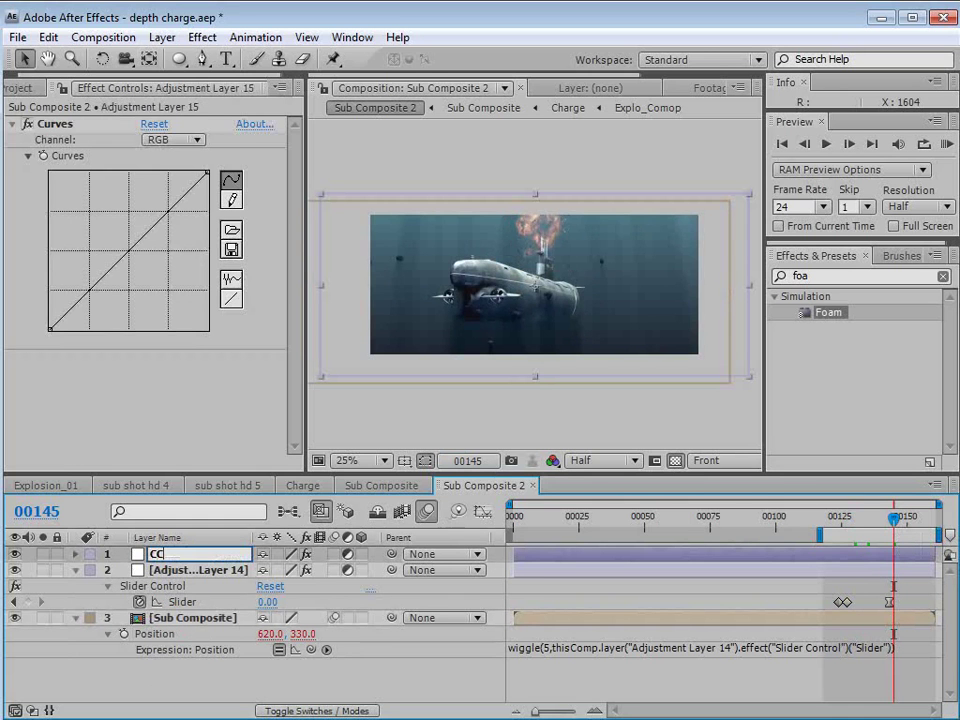
pyautogui.press('Return')
# Step: Shape the CC layer's RGB curve into a gentle S by lowering the shadows and adjusting the highlights
pyautogui.click(116, 268)
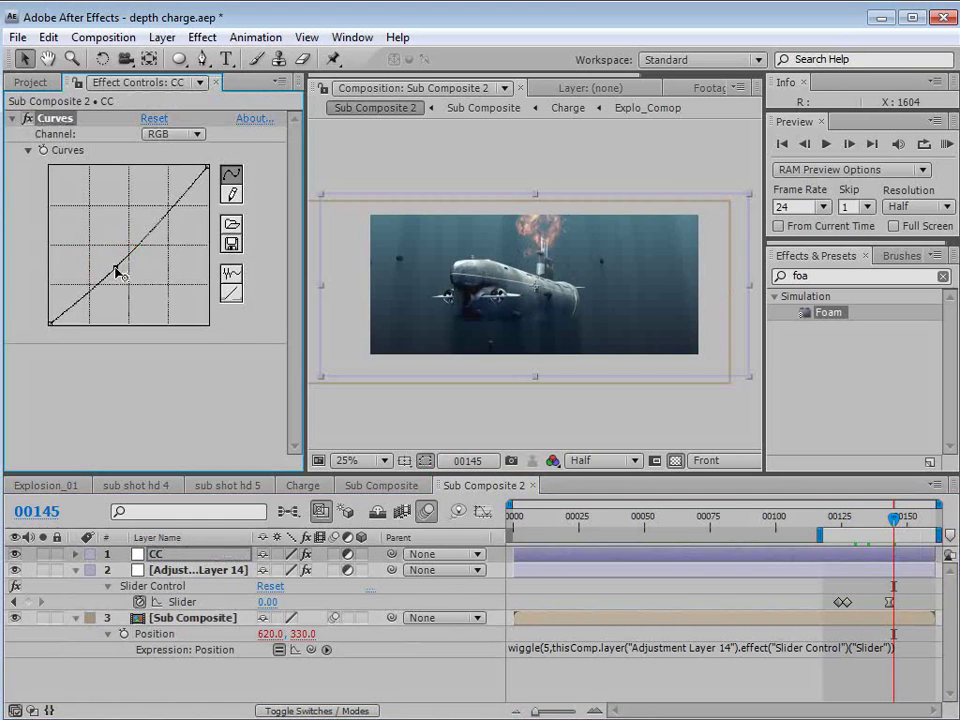
pyautogui.moveTo(146, 226)
pyautogui.mouseDown()
pyautogui.moveTo(100, 185)
pyautogui.moveTo(146, 221)
pyautogui.moveTo(148, 208)
pyautogui.moveTo(161, 216)
pyautogui.mouseUp()
pyautogui.press('.')
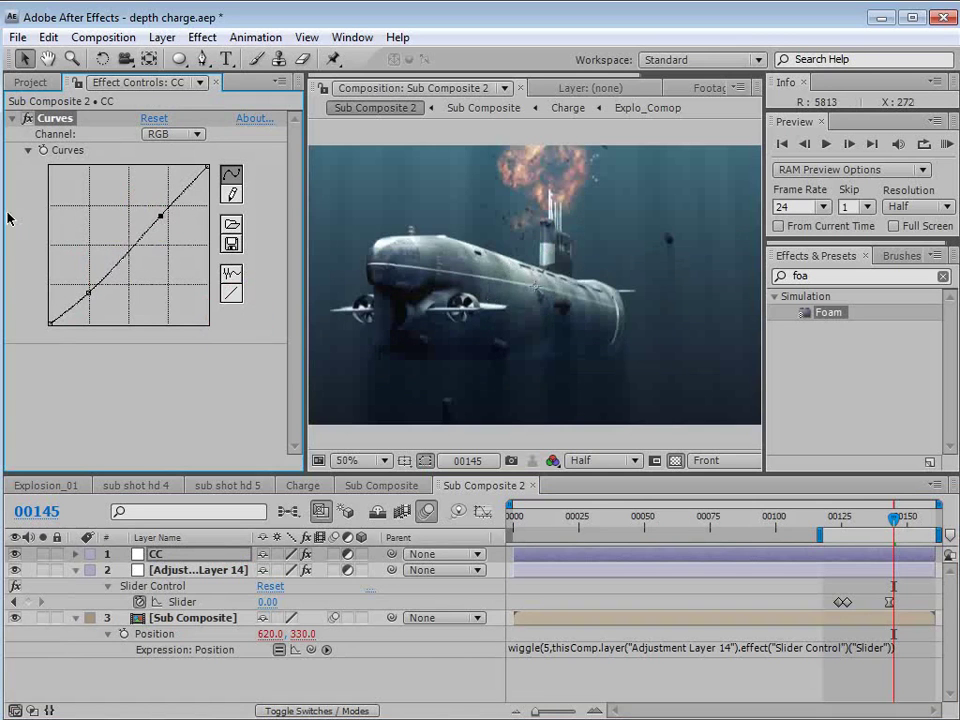
# Step: Adjust CC's individual colour channel curves, lifting the blue midtones and raising the green highlights while holding the green shadows
pyautogui.click(150, 138)
pyautogui.click(178, 154)
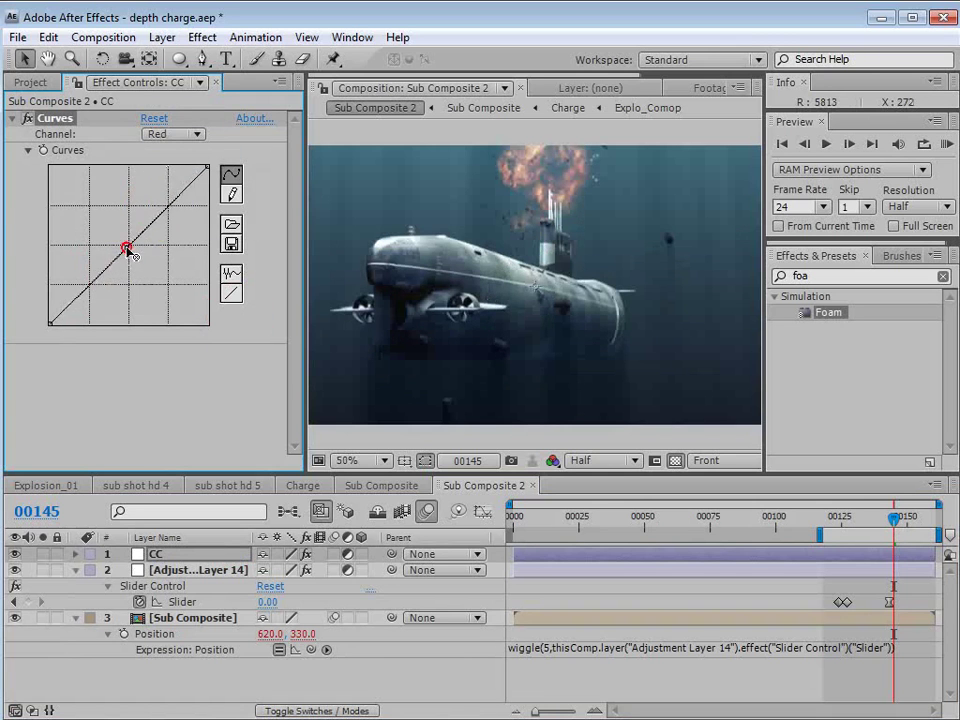
pyautogui.click(172, 134)
pyautogui.click(180, 176)
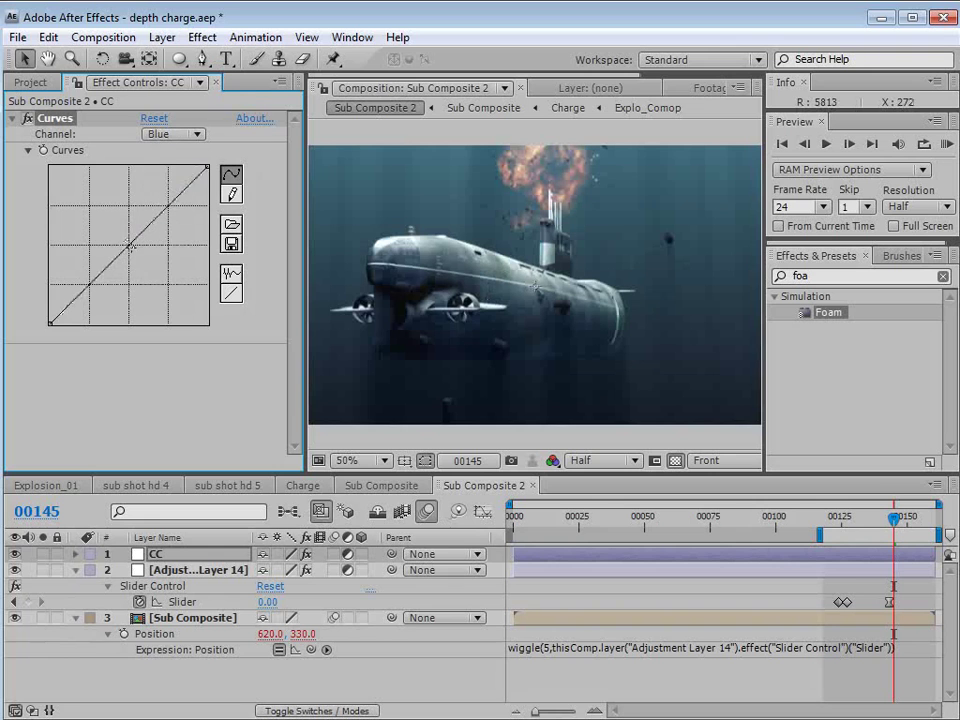
pyautogui.click(155, 134)
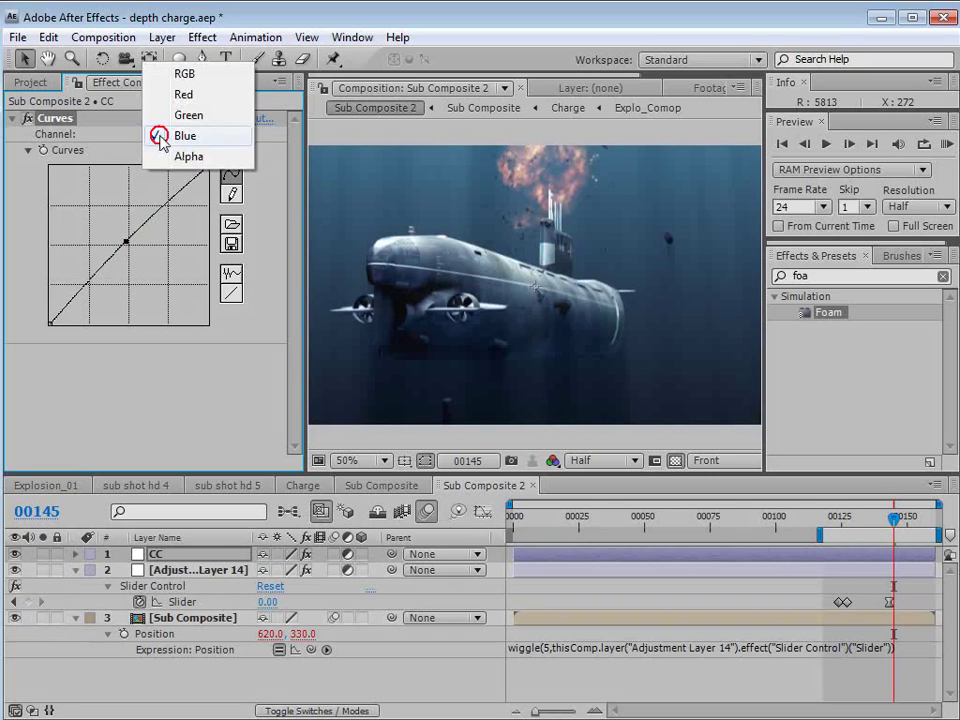
pyautogui.click(190, 116)
pyautogui.moveTo(146, 224); pyautogui.dragTo(150, 222)
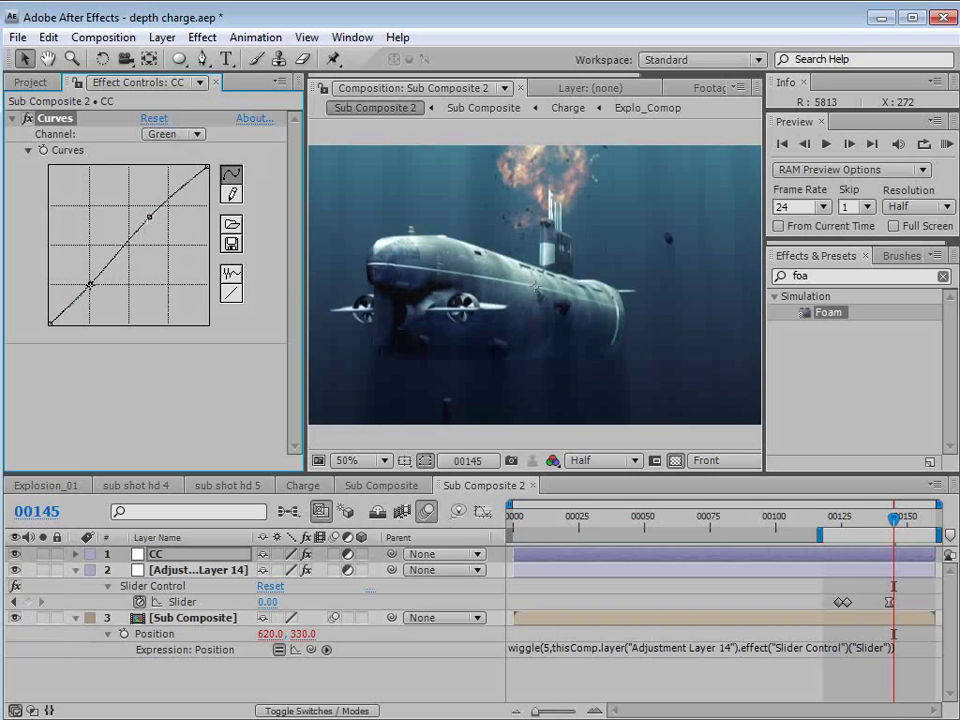
pyautogui.press('`')
pyautogui.press('`')
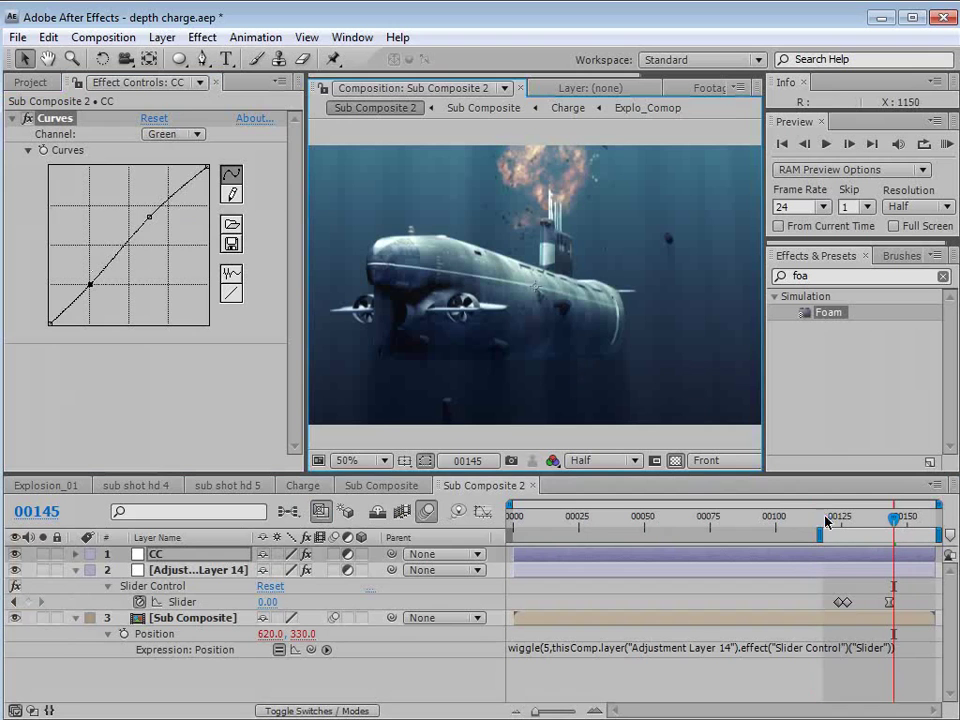
# Step: Return to frame 118, apply the Noise effect to the CC layer and set its Amount of Noise to 3%
pyautogui.click(824, 520)
pyautogui.click(202, 37)
pyautogui.doubleClick(819, 275)
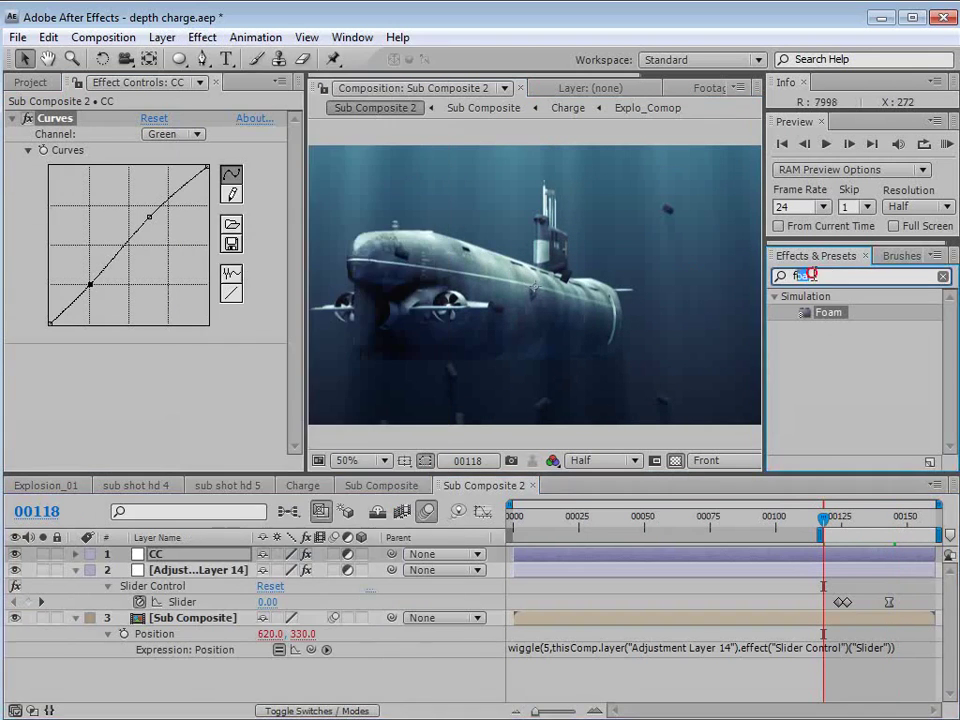
pyautogui.write('noise')
pyautogui.moveTo(829, 360); pyautogui.dragTo(208, 386)
pyautogui.click(145, 368)
pyautogui.write('3')
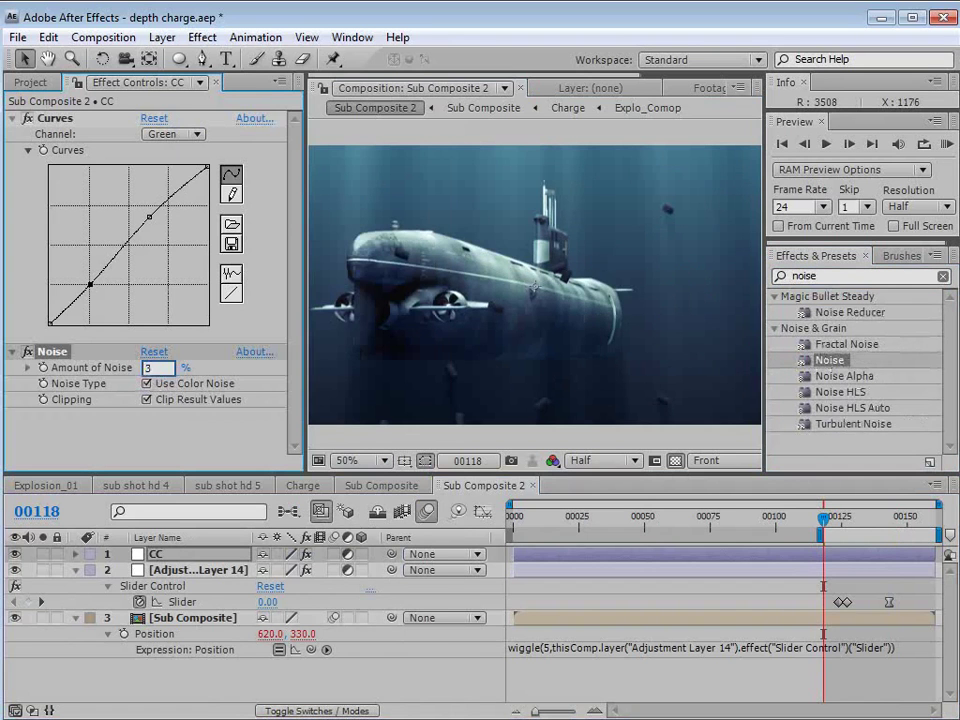
pyautogui.press('Return')
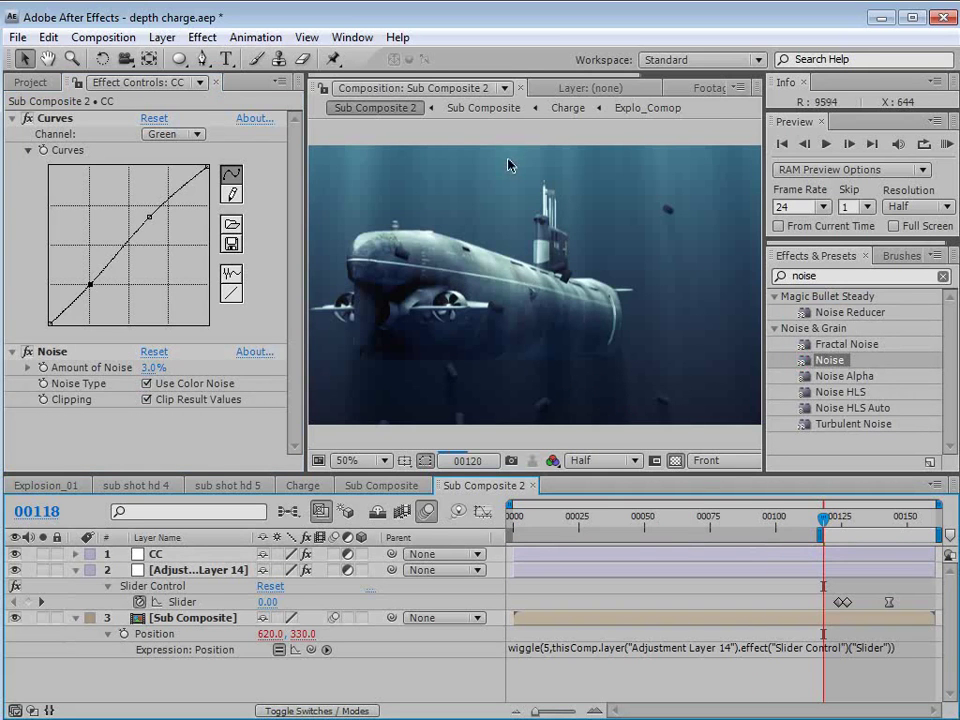
# Step: Preview the graded explosion shot in the enlarged composition view and save the project
pyautogui.press('`')
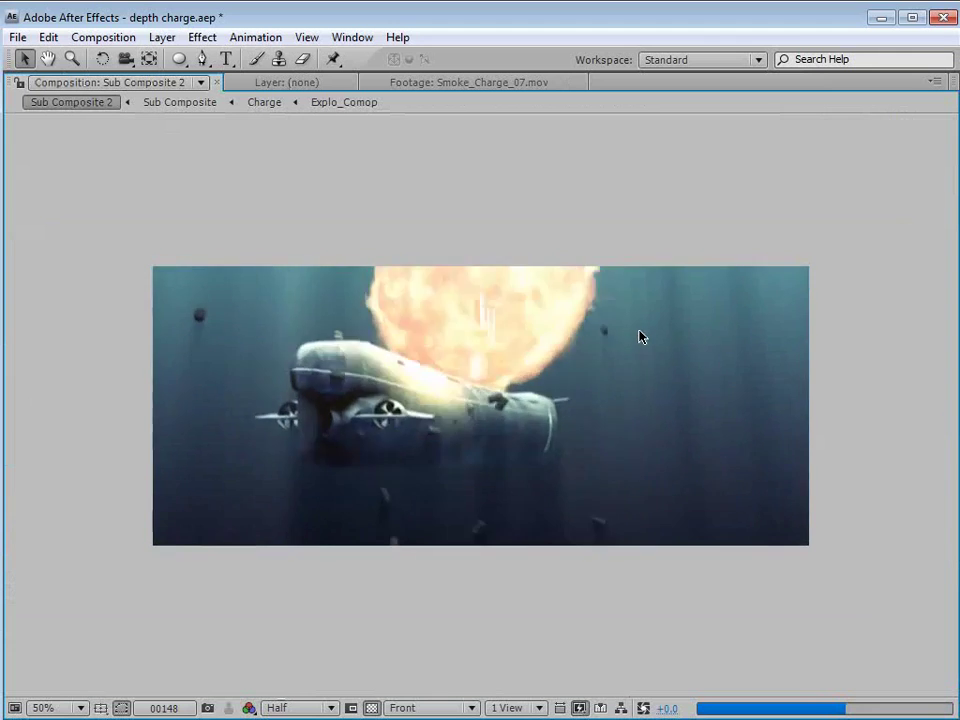
pyautogui.press('space')
pyautogui.hotkey('ctrl', 's')
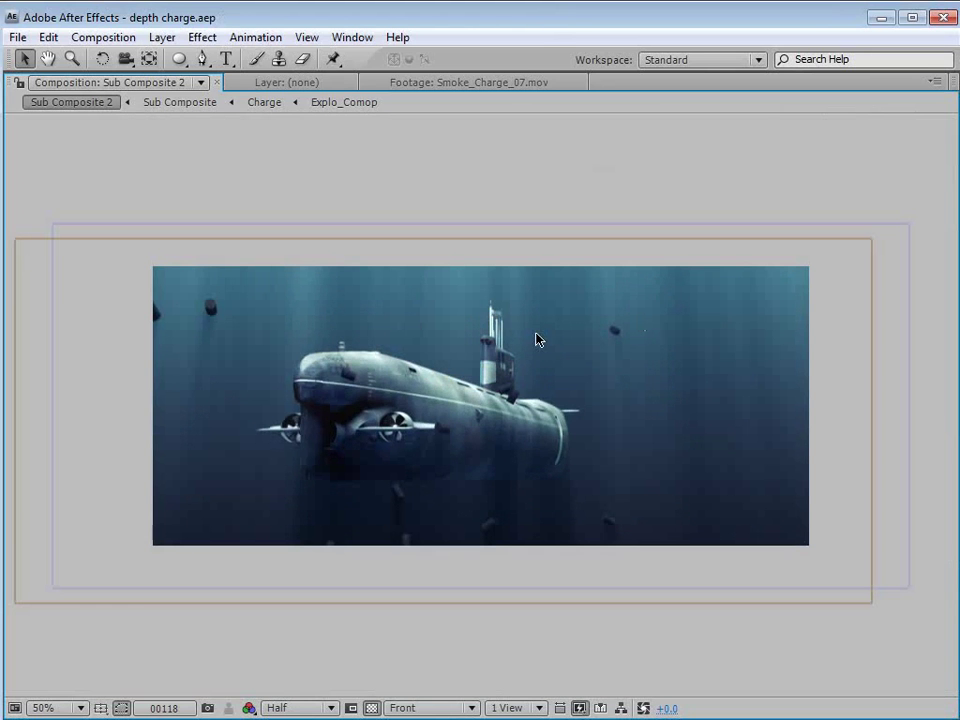
pyautogui.press('`')
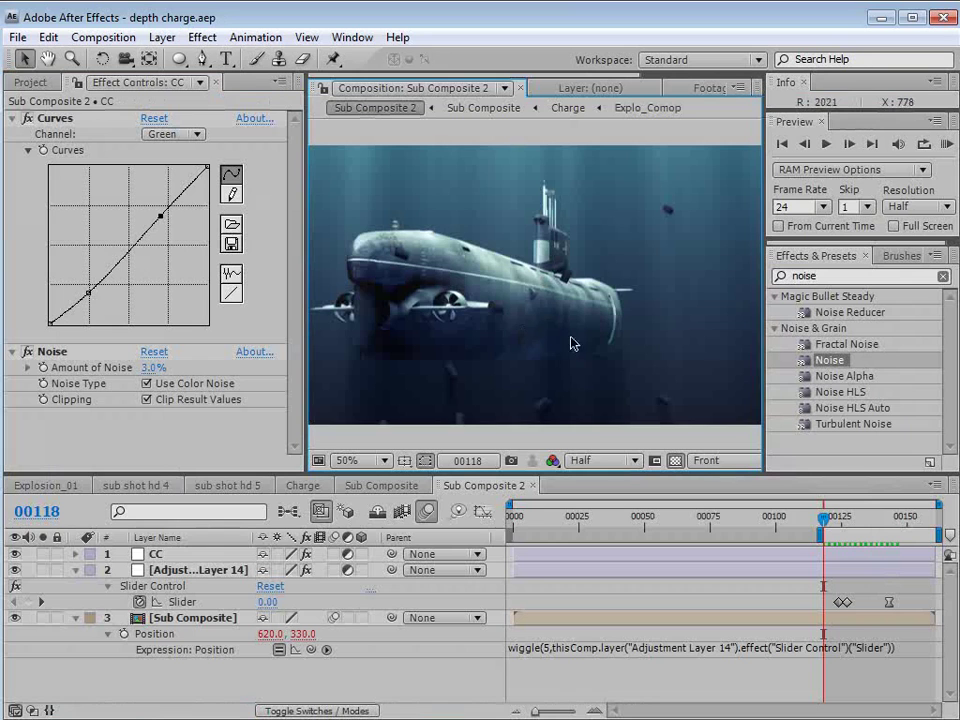
# Step: Examine the submarine up close in Sub Composite 2, and open Sub Composite to compare it at 25% and 50% magnification
pyautogui.press('h')
pyautogui.moveTo(572, 343); pyautogui.dragTo(516, 317)
pyautogui.press('v')
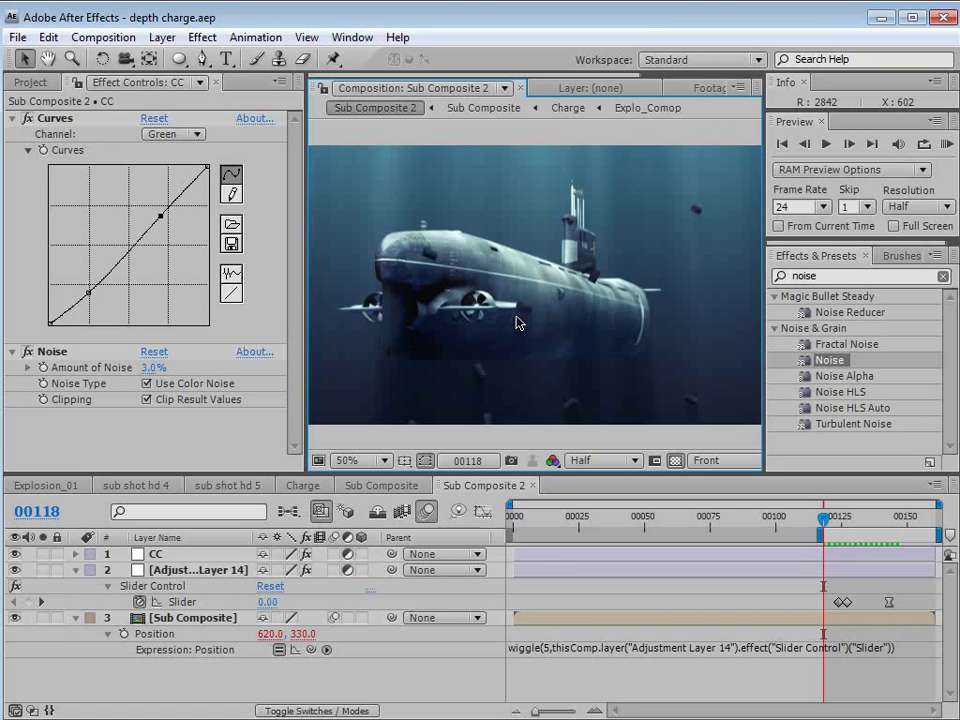
pyautogui.click(381, 485)
pyautogui.press('h')
pyautogui.scroll(1, 538, 338)
pyautogui.moveTo(540, 326); pyautogui.dragTo(546, 285)
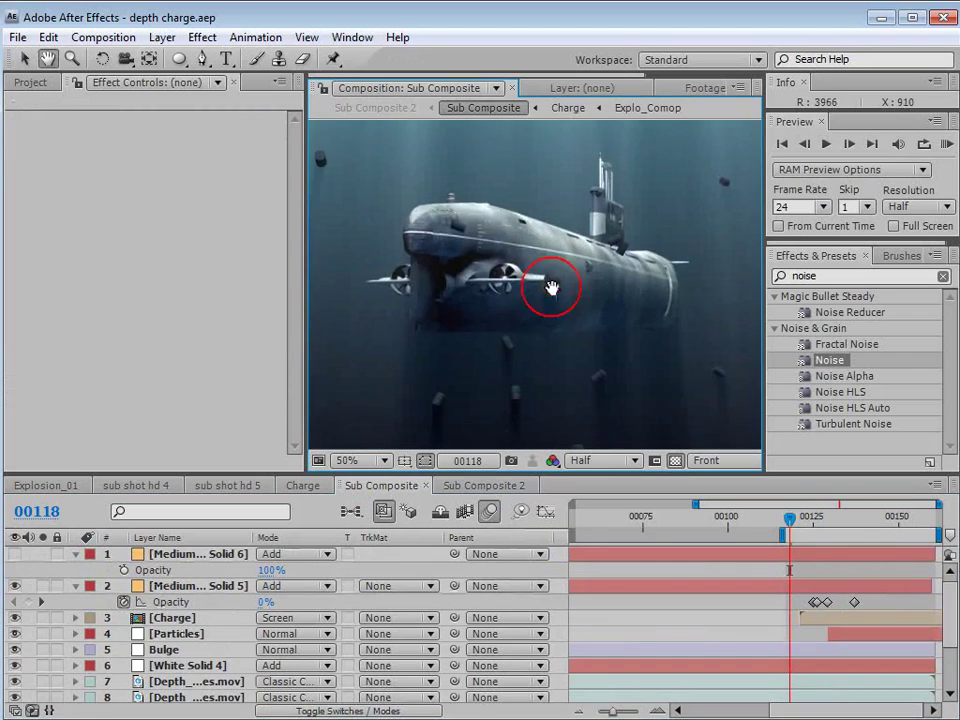
pyautogui.scroll(-1, 543, 300)
pyautogui.press('v')
pyautogui.click(607, 625)
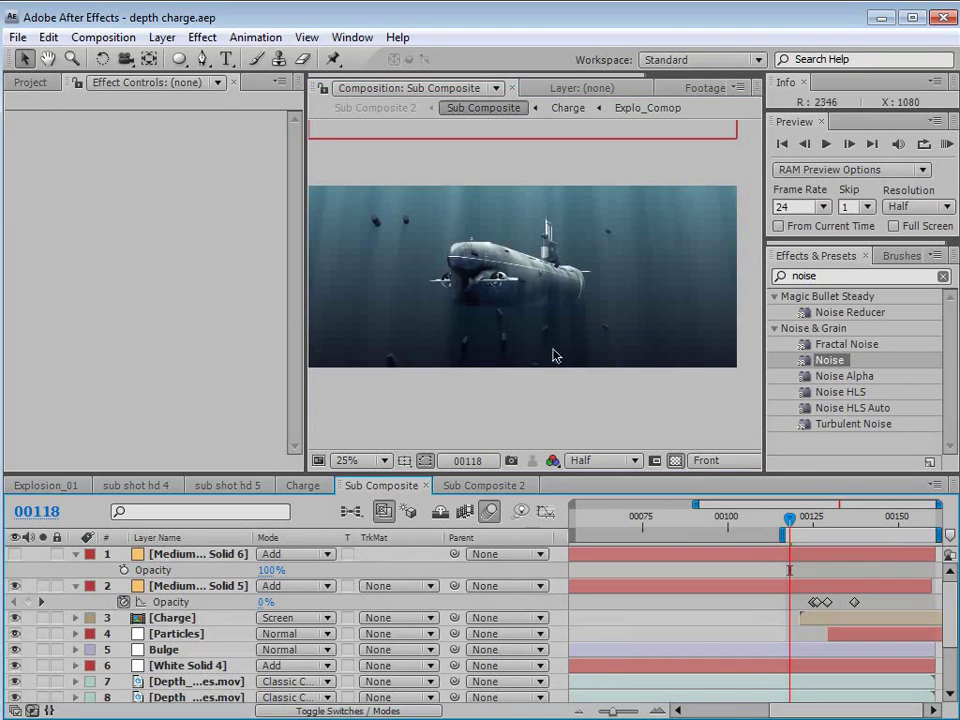
pyautogui.press('.')
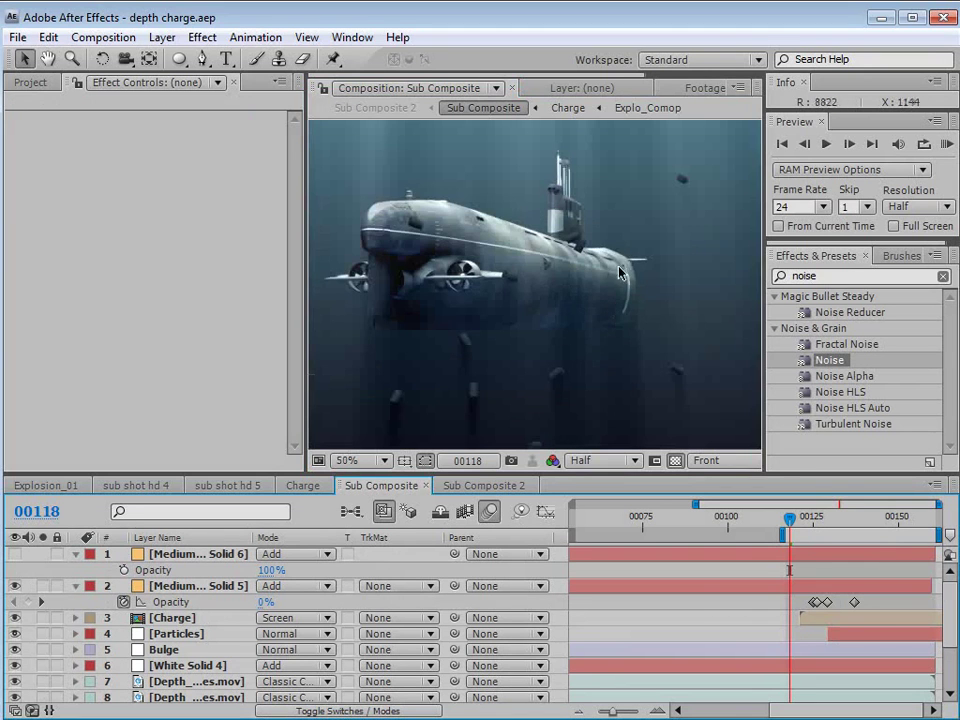
pyautogui.press(',')
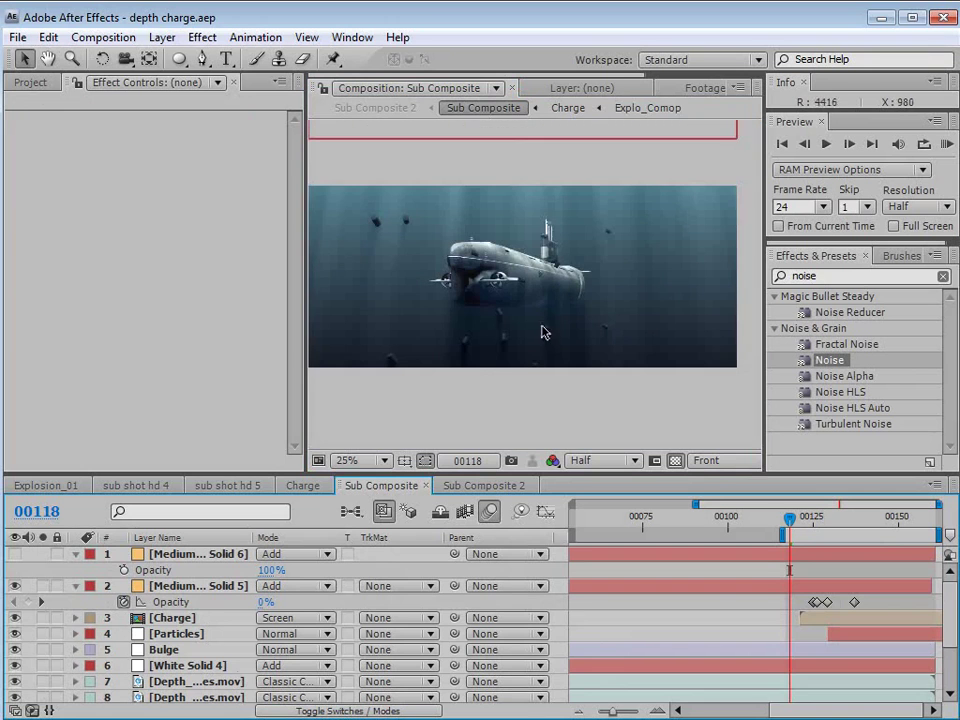
# Step: Duplicate the BG layer in Sub Composite and move the copy directly below White Solid 4, above the depth charge footage layers
pyautogui.click(185, 683)
pyautogui.scroll(-3, 185, 683)
pyautogui.click(176, 697)
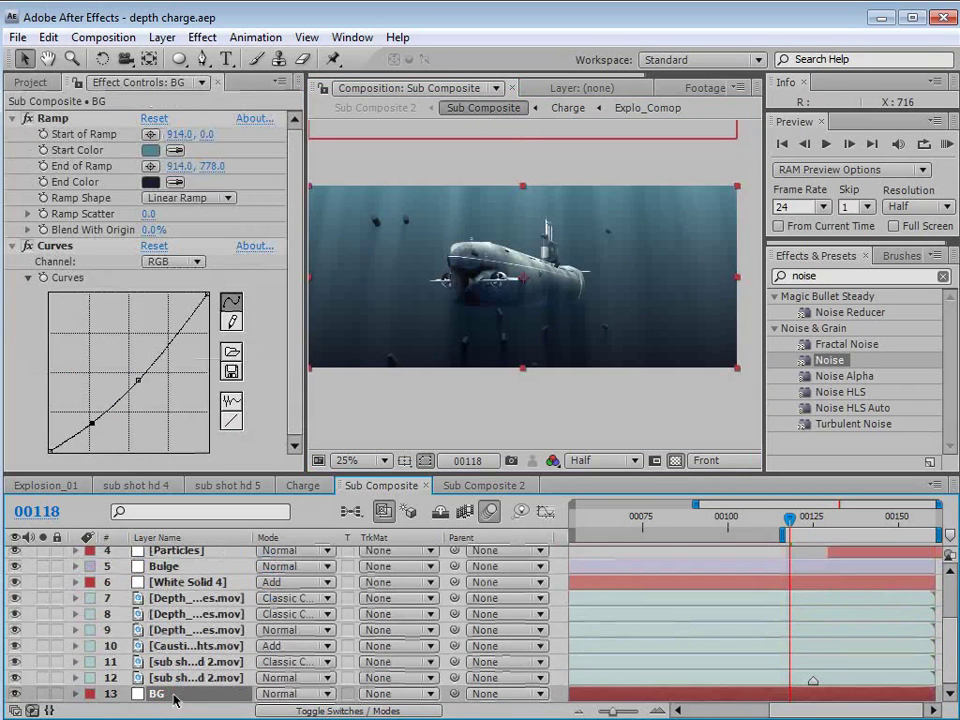
pyautogui.hotkey('ctrl', 'd')
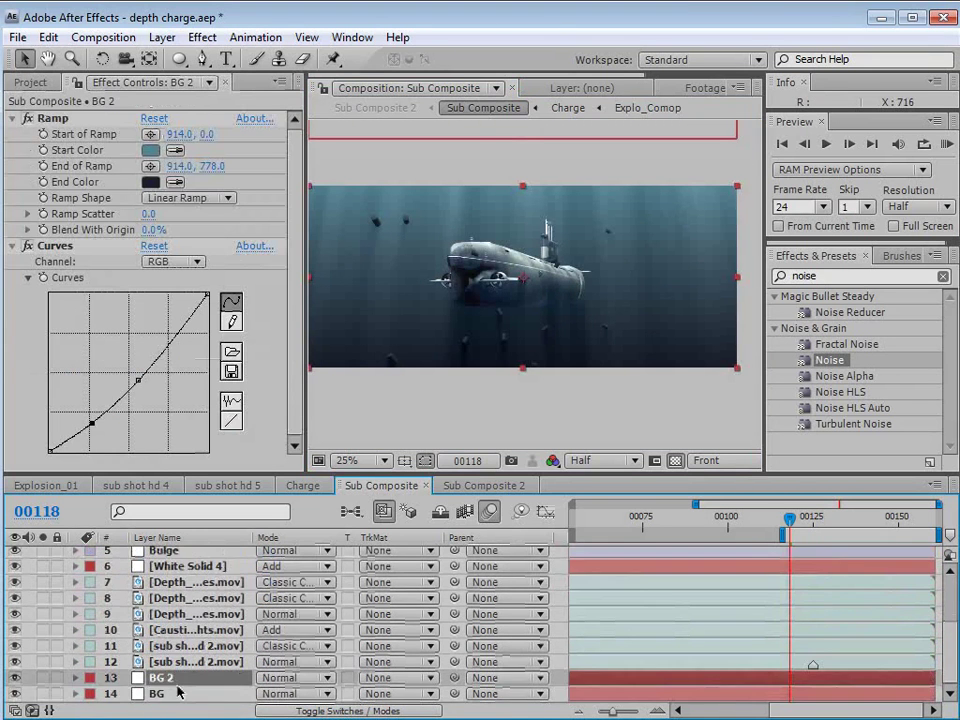
pyautogui.moveTo(165, 680); pyautogui.dragTo(205, 582)
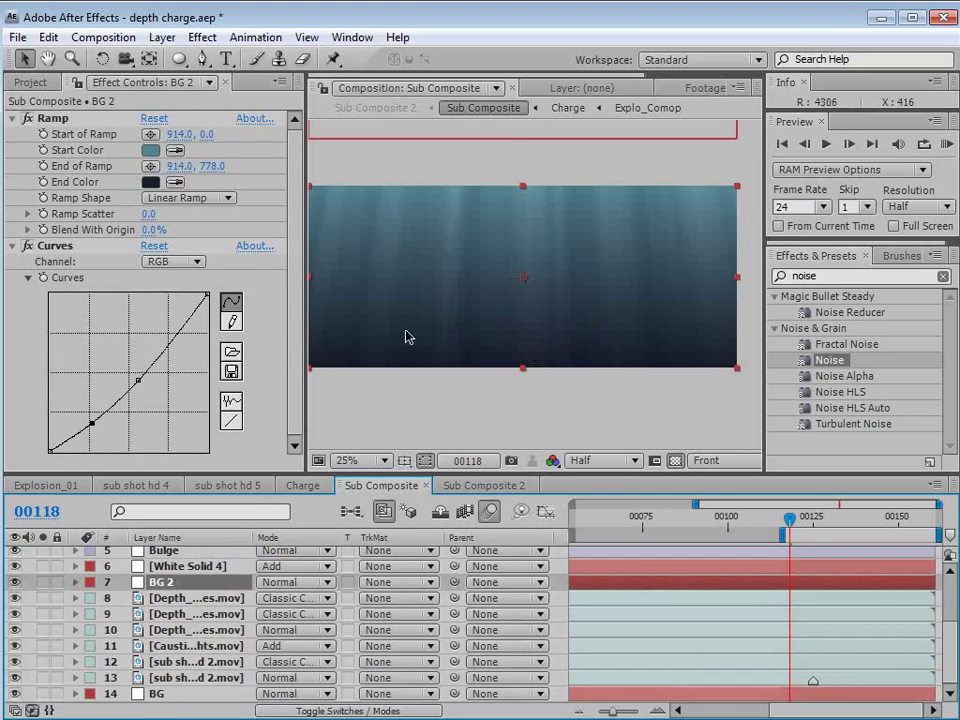
# Step: Draw a rectangular mask around the right half of the BG 2 layer and set its Mask Feather to 308 pixels
pyautogui.moveTo(178, 59); pyautogui.dragTo(238, 68)
pyautogui.moveTo(751, 145); pyautogui.dragTo(526, 476)
pyautogui.press('f')
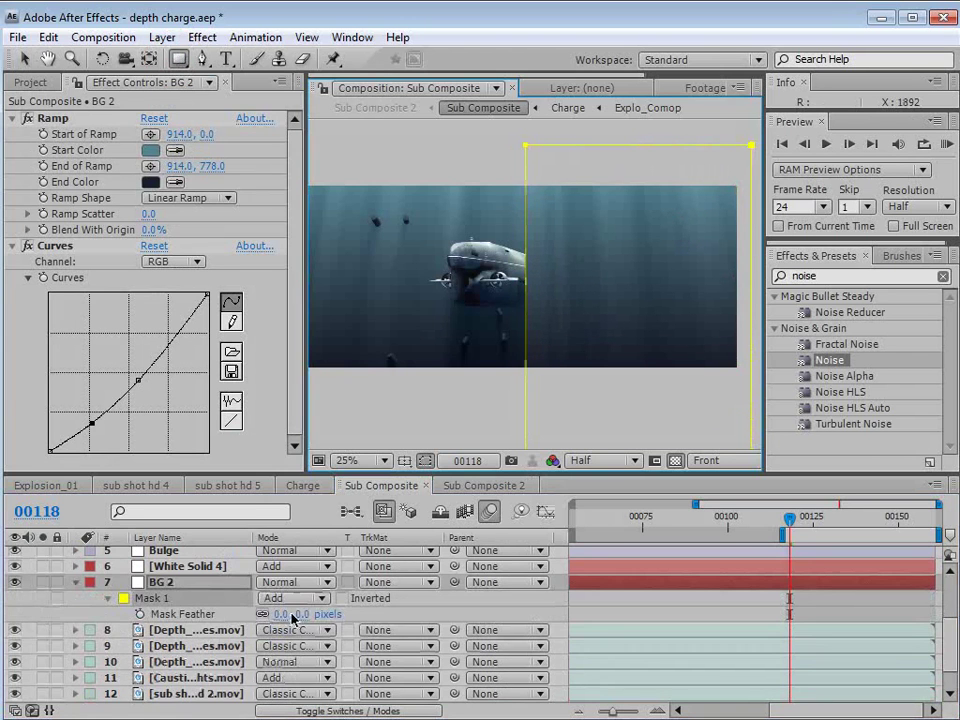
pyautogui.moveTo(278, 614); pyautogui.dragTo(518, 591)
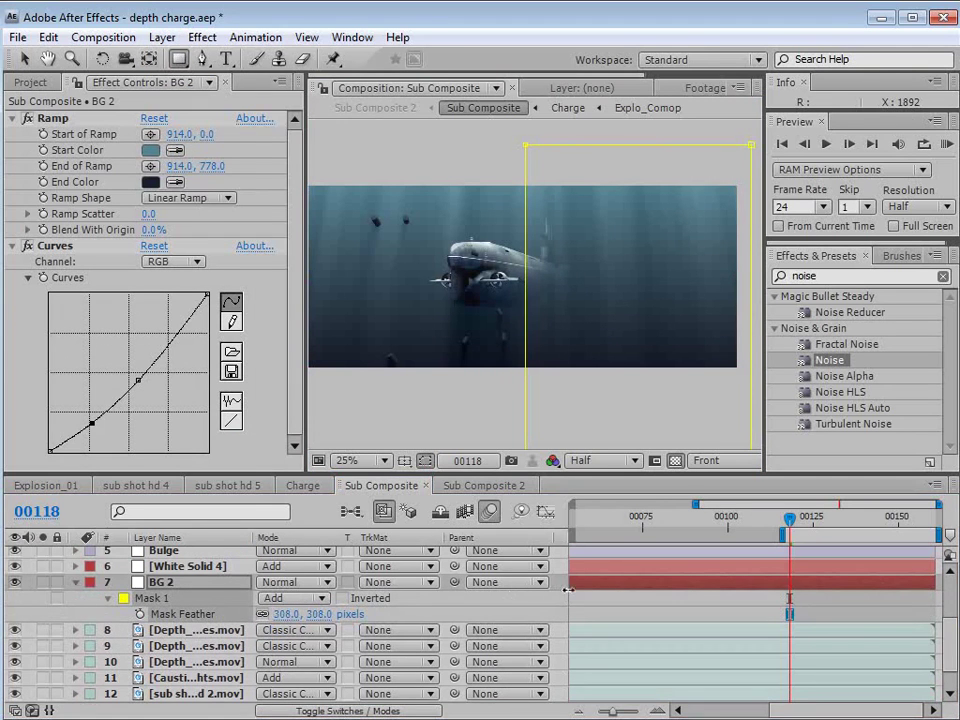
pyautogui.press('v')
# Step: Lower the opacity of the BG 2 layer to 62% so the submarine's rear shows through
pyautogui.click(572, 337)
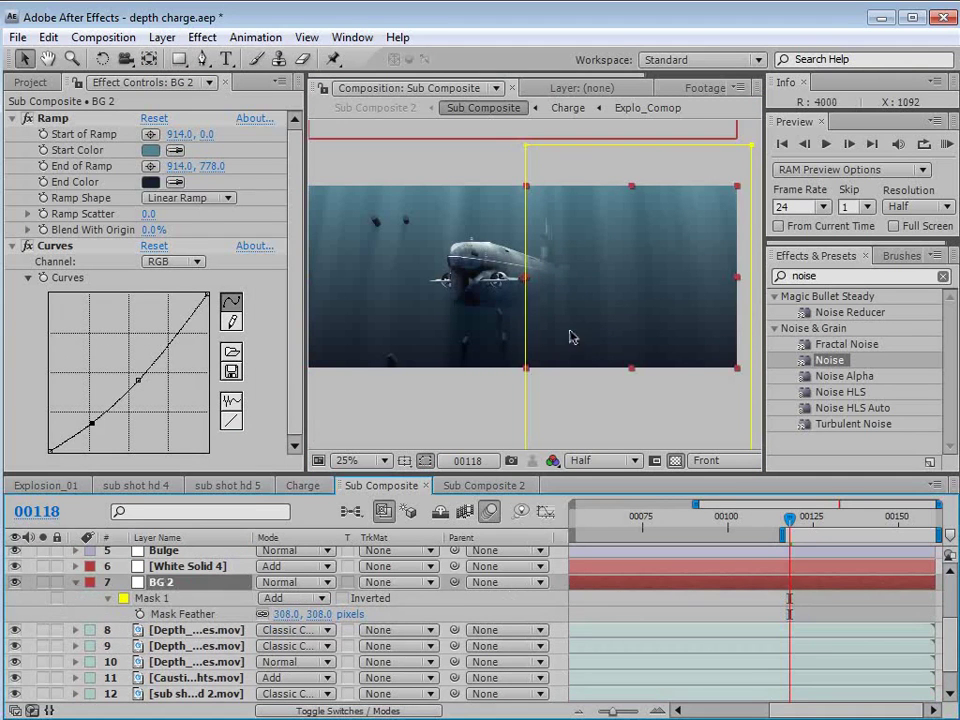
pyautogui.press('t')
pyautogui.press('.')
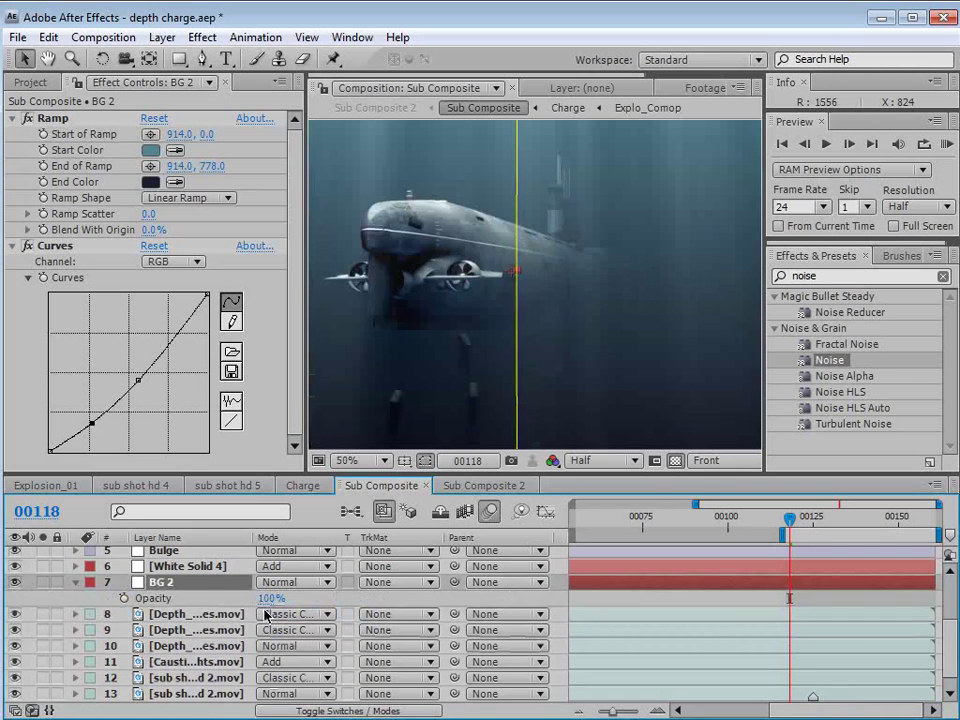
pyautogui.moveTo(271, 598); pyautogui.dragTo(233, 598)
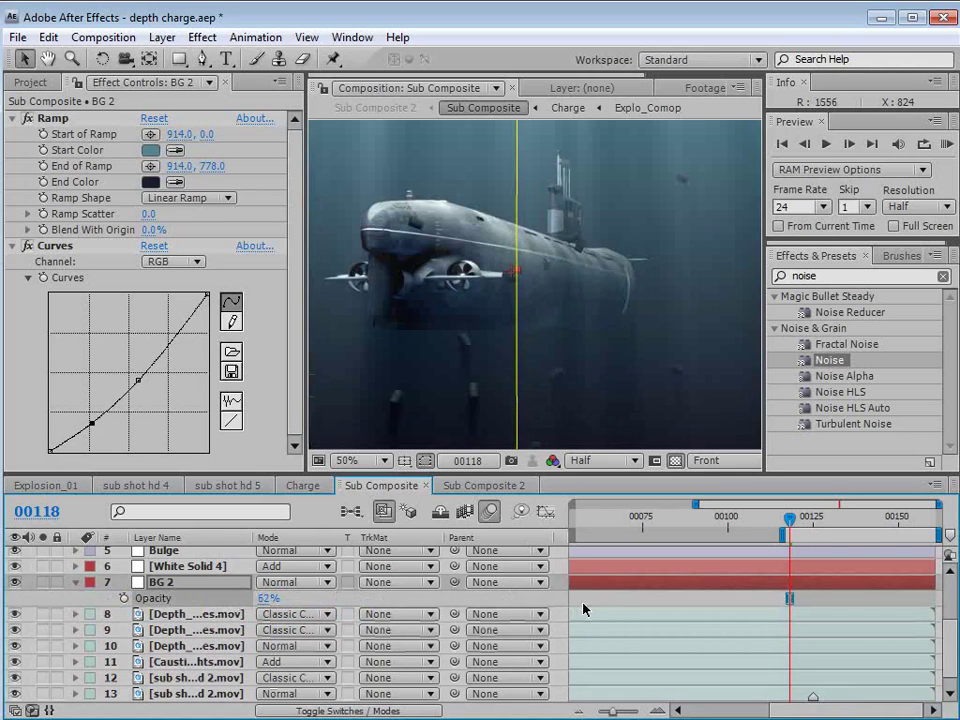
# Step: Inspect the faded submarine in the enlarged Sub Composite view, and preview the shot in Sub Composite 2
pyautogui.click(566, 375)
pyautogui.press('space')
pyautogui.scroll(-1, 531, 274)
pyautogui.moveTo(491, 327); pyautogui.dragTo(491, 338)
pyautogui.press('`')
pyautogui.scroll(1, 535, 340)
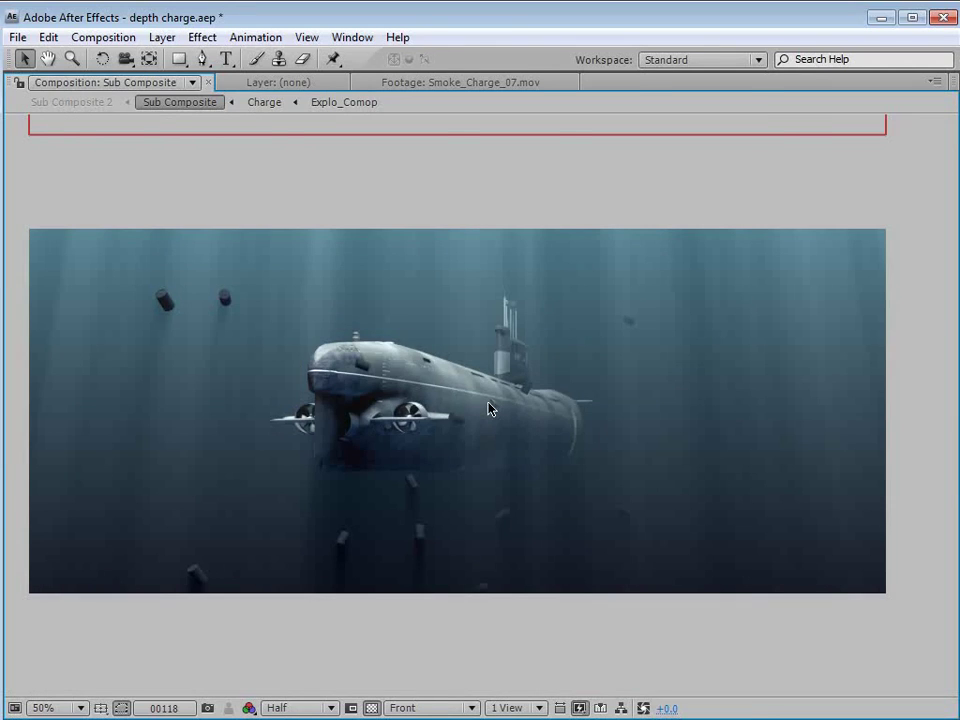
pyautogui.press('`')
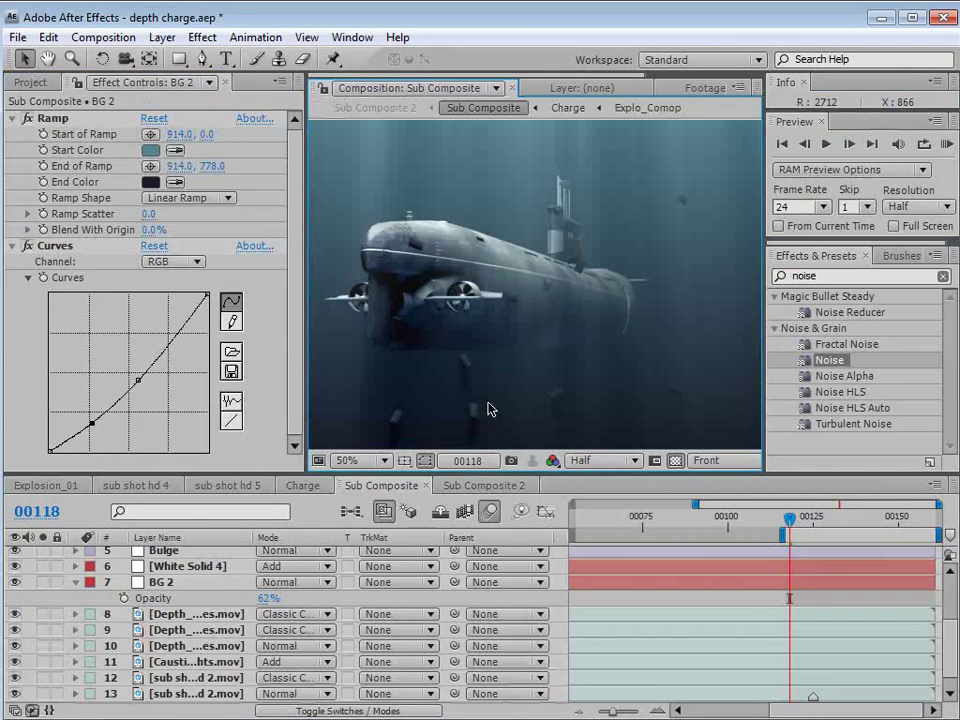
pyautogui.click(478, 486)
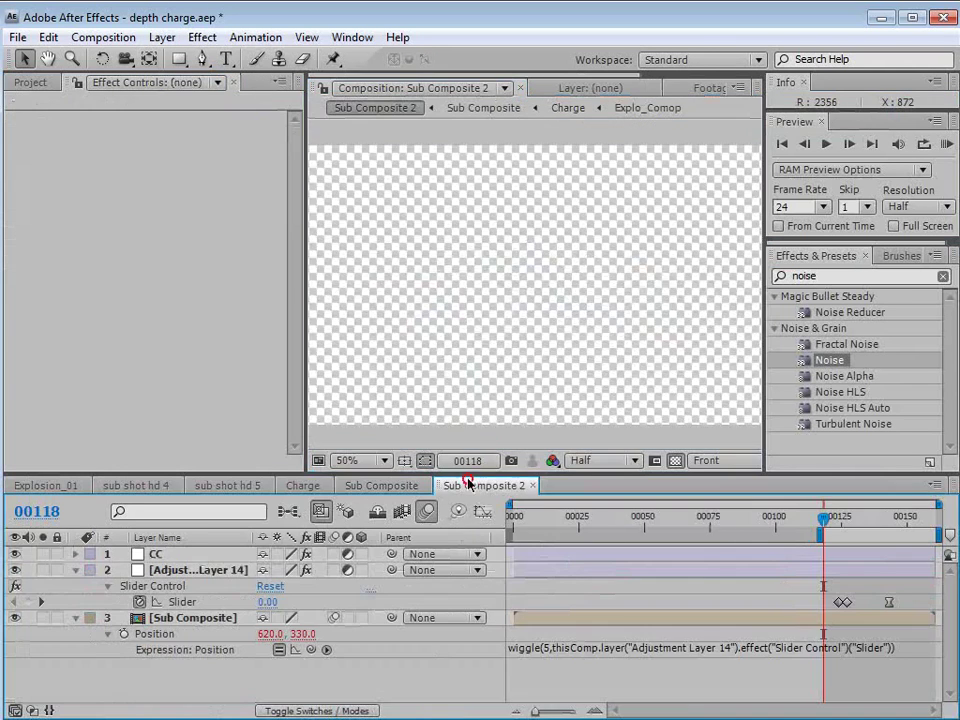
pyautogui.press('space')
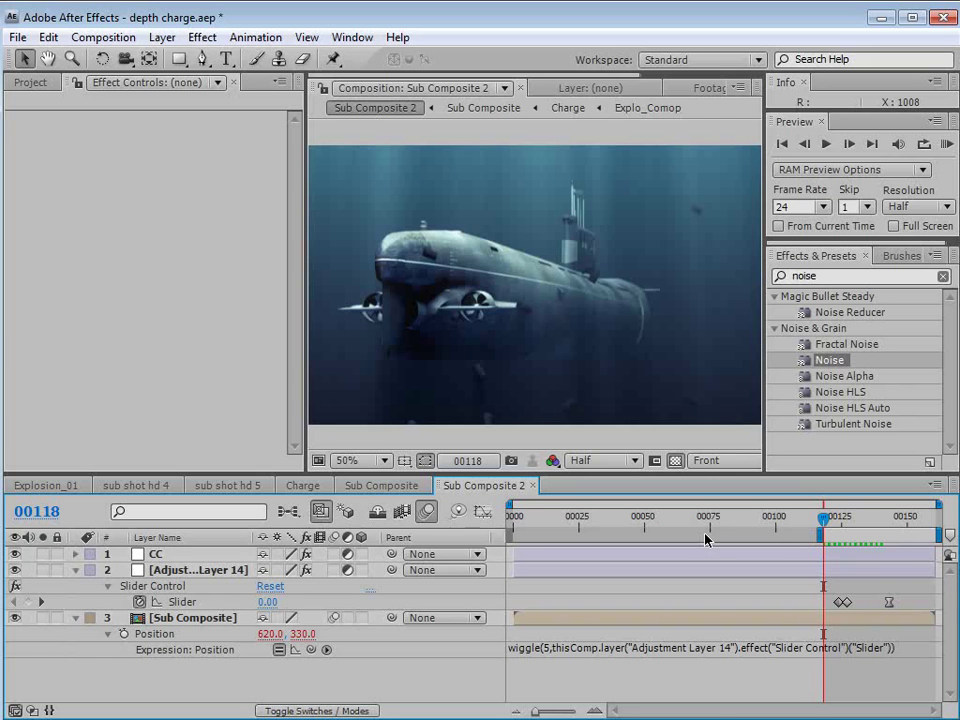
# Step: Switch to Firefox, open the Video Copilot purchase page and browse the products offered there
pyautogui.hotkey('alt', 'Tab')
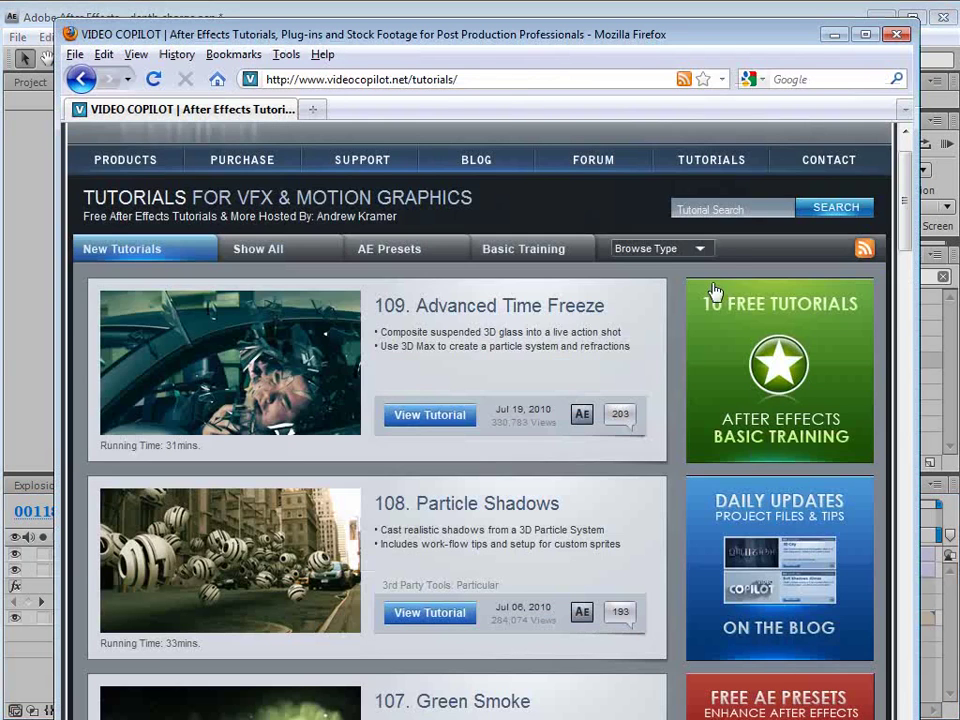
pyautogui.scroll(2, 536, 222)
pyautogui.moveTo(209, 458)
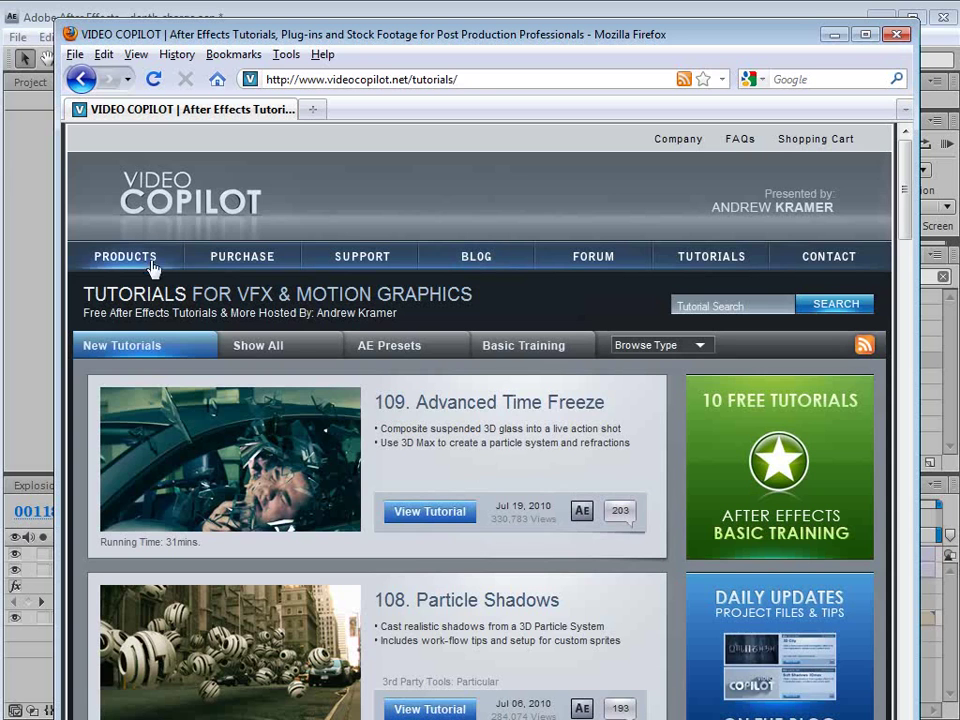
pyautogui.click(250, 256)
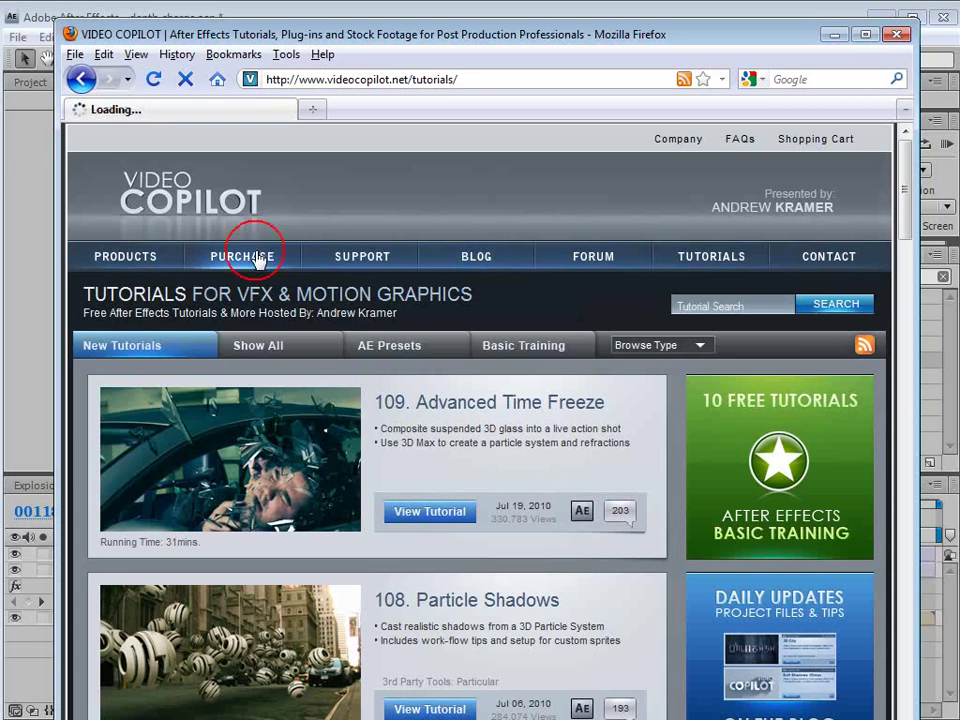
pyautogui.scroll(-5, 903, 210)
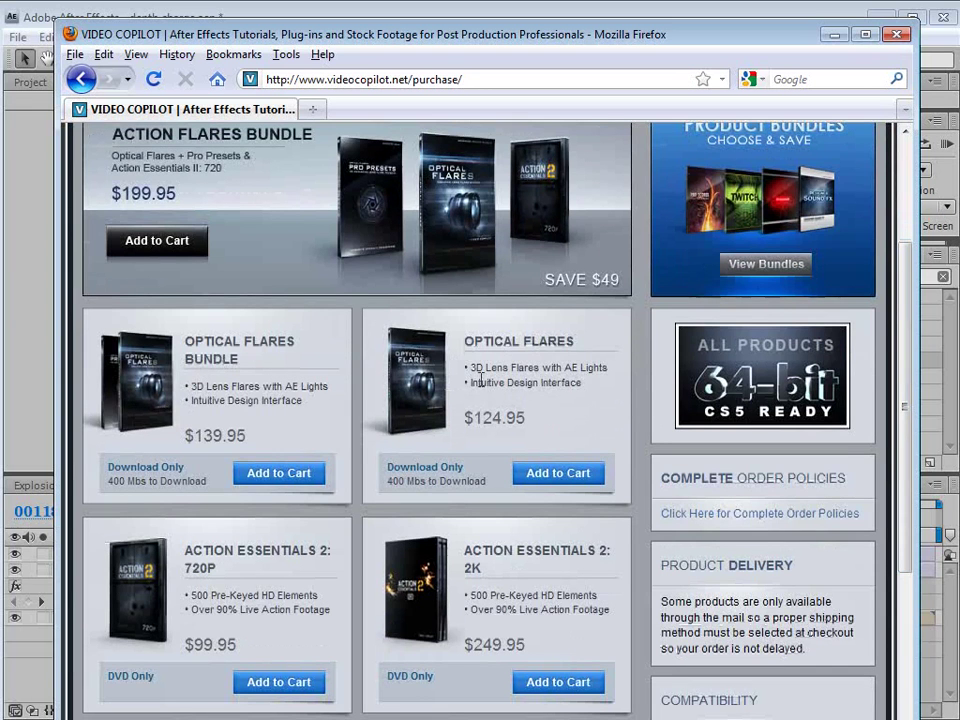
pyautogui.scroll(-4, 502, 403)
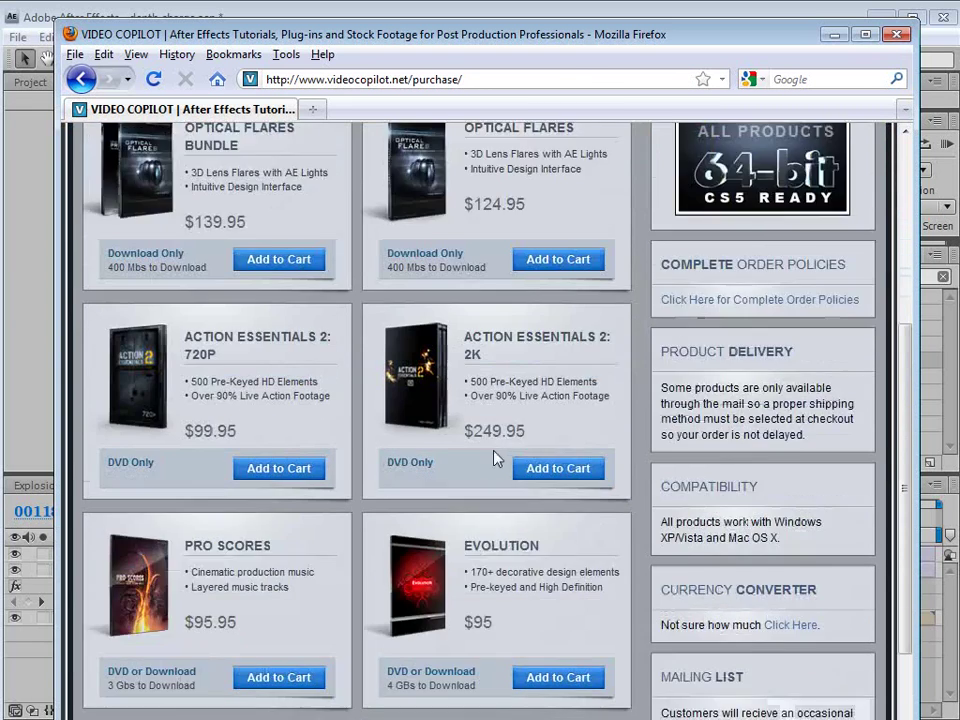
pyautogui.scroll(-1, 460, 461)
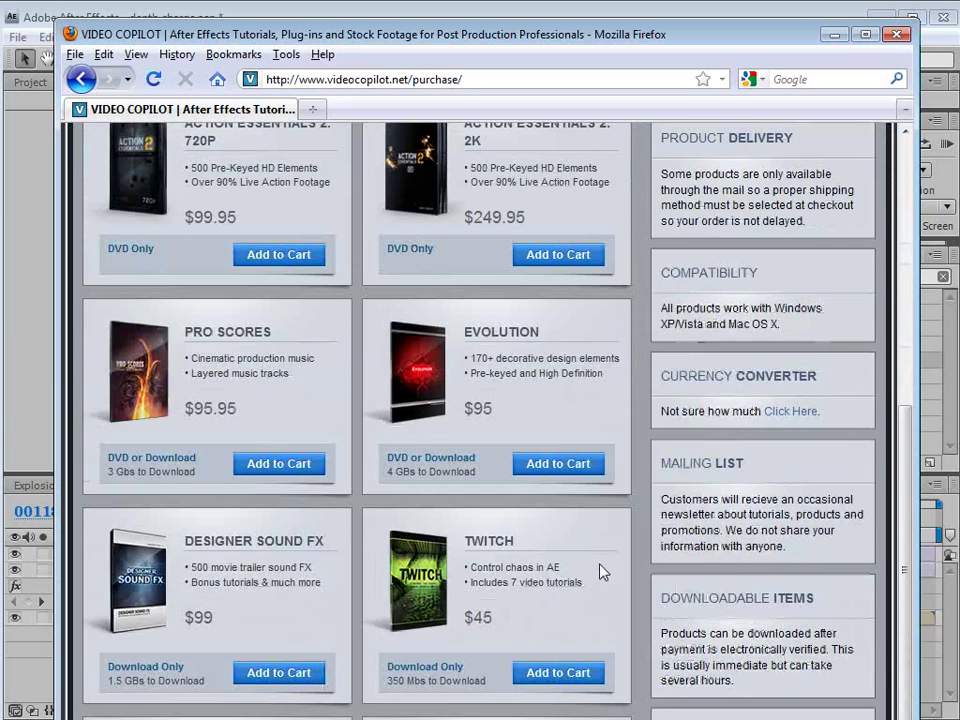